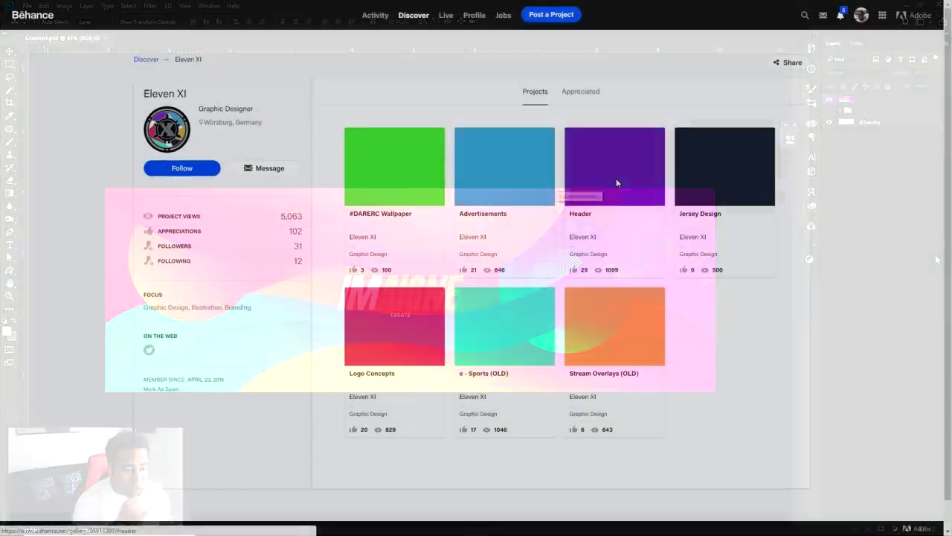
Step: Open the Header project on Behance and scroll through all its stream banner designs
left_click(616, 178)
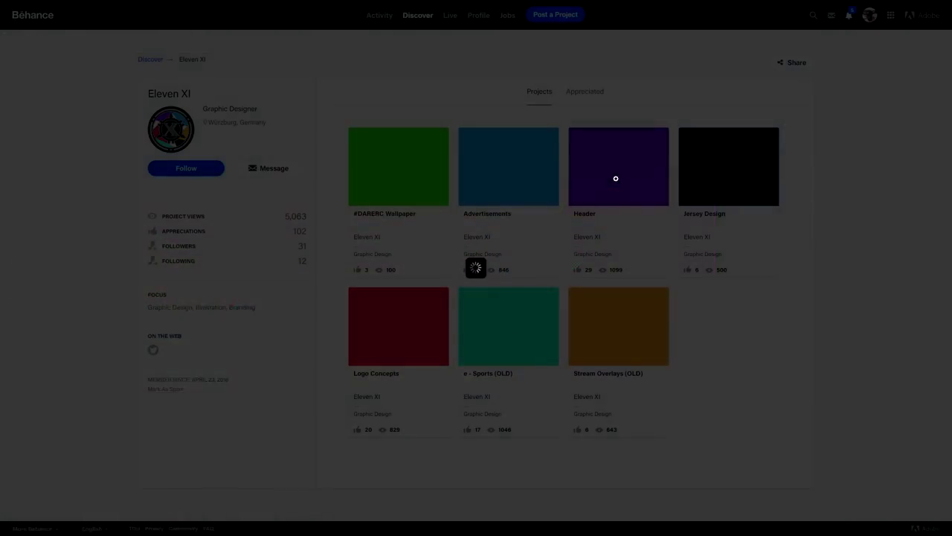
scroll(760, 162, "down", 8)
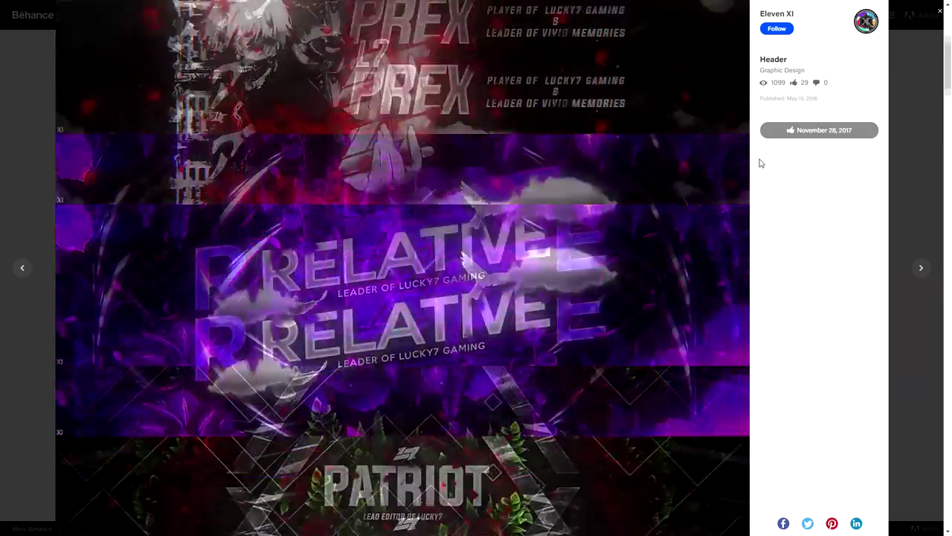
scroll(761, 161, "down", 10)
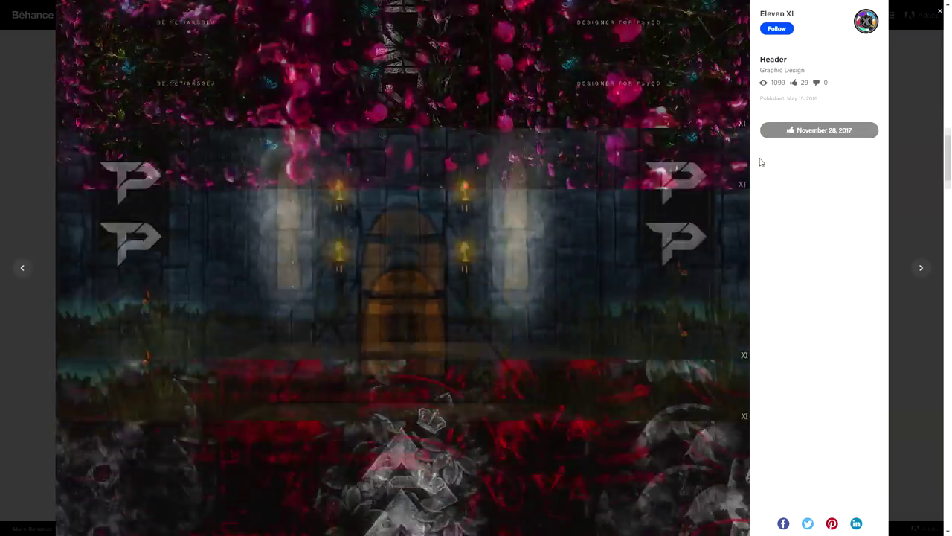
scroll(760, 161, "down", 10)
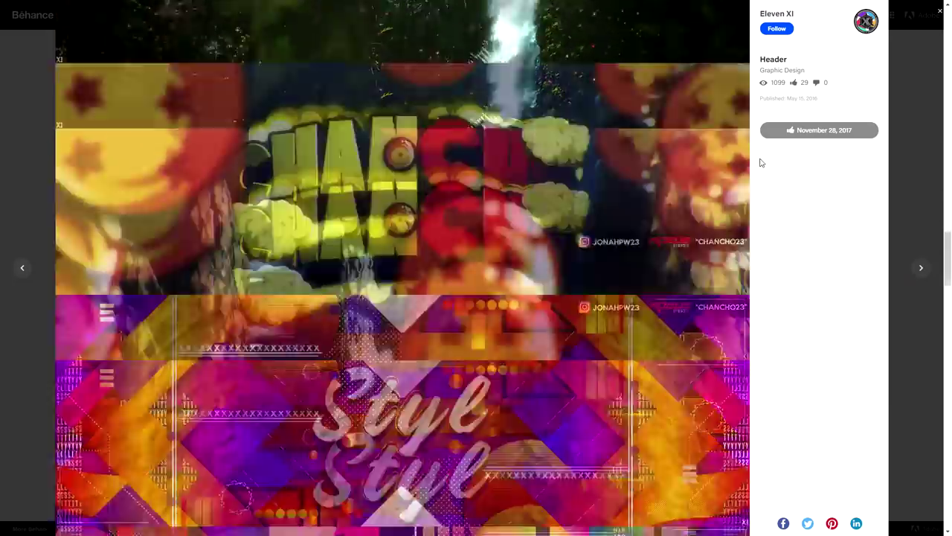
scroll(761, 162, "down", 10)
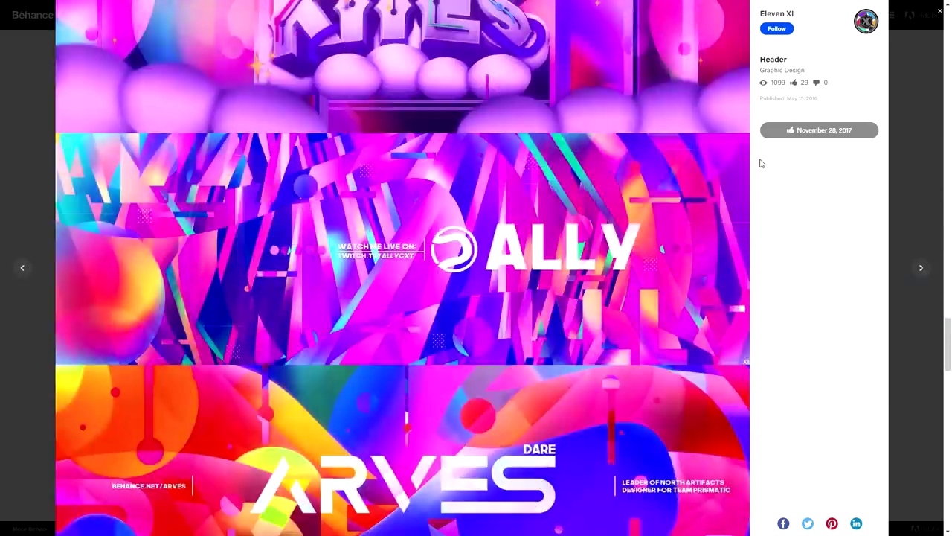
scroll(761, 162, "down", 10)
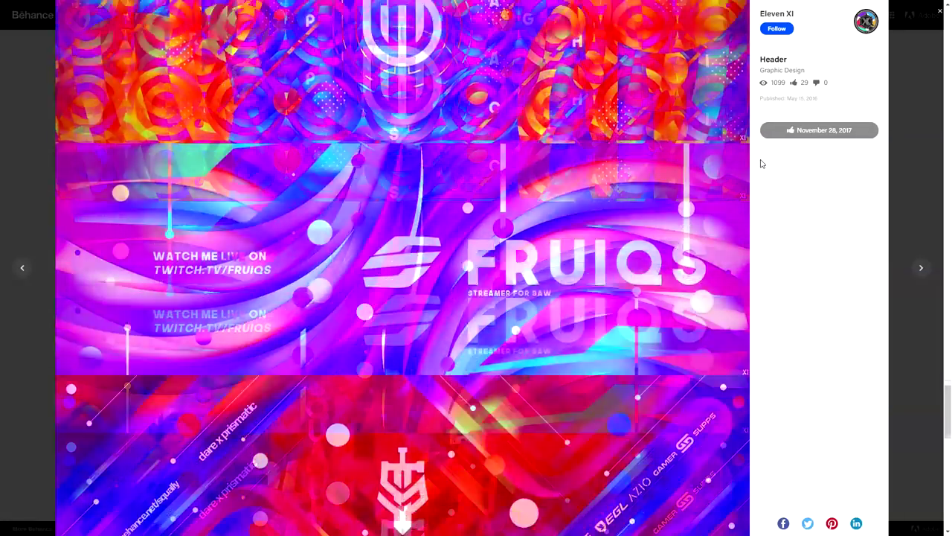
scroll(760, 162, "down", 5)
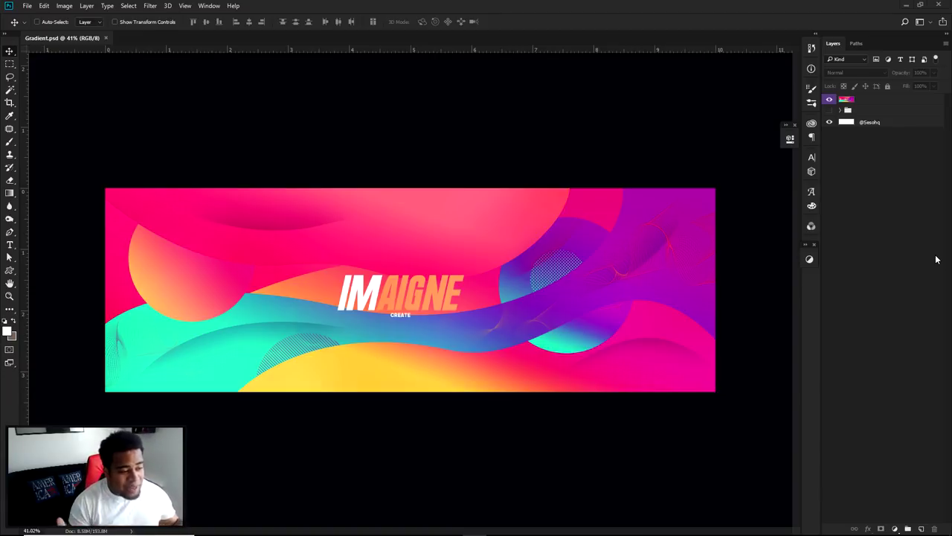
scroll(394, 323, "up", 2)
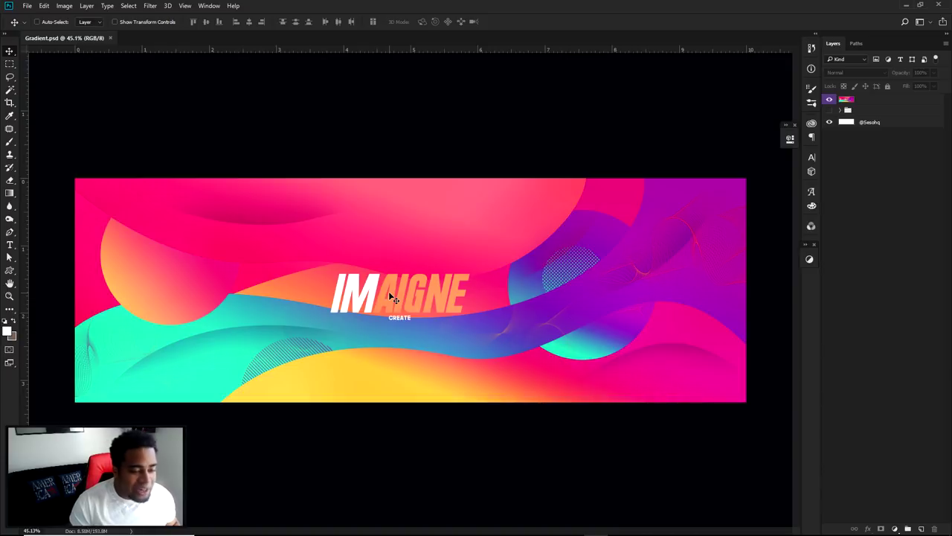
left_click(389, 292)
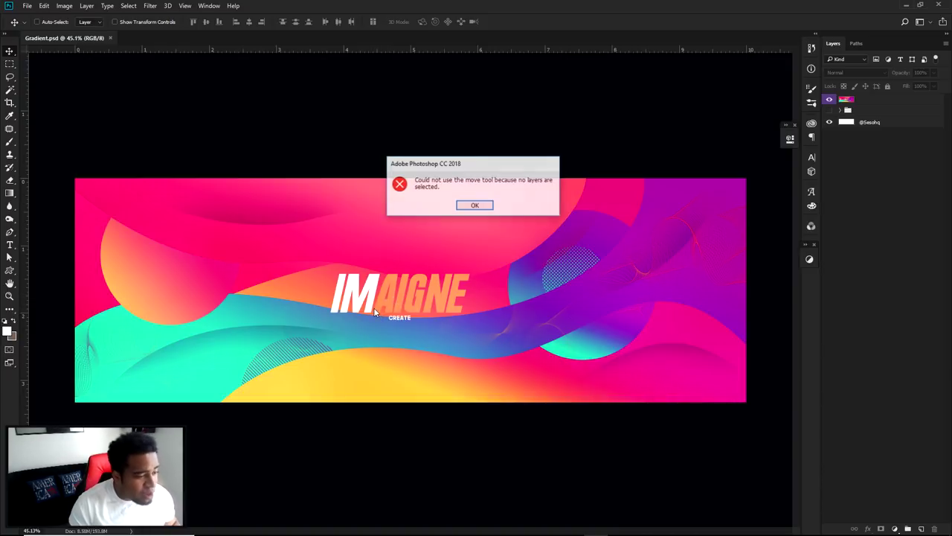
left_click(477, 211)
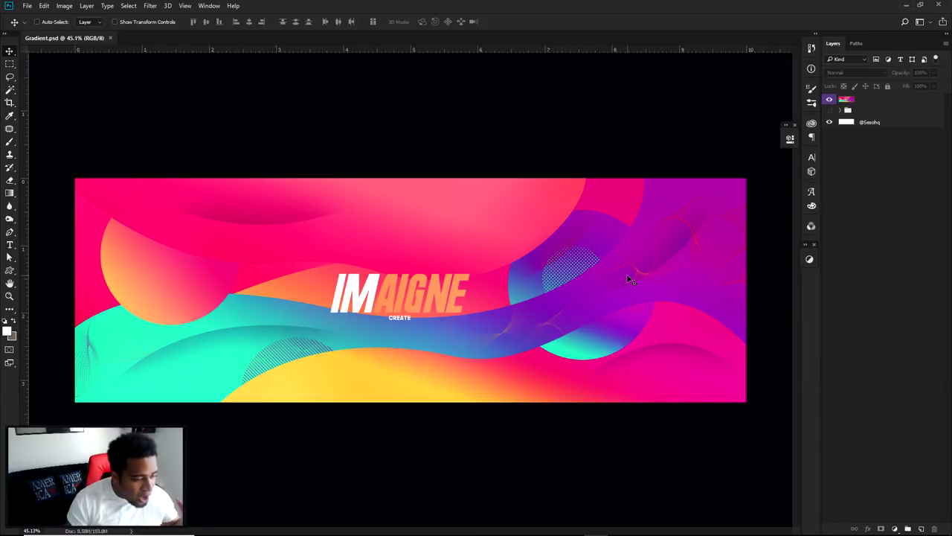
left_click(470, 299)
left_click(476, 210)
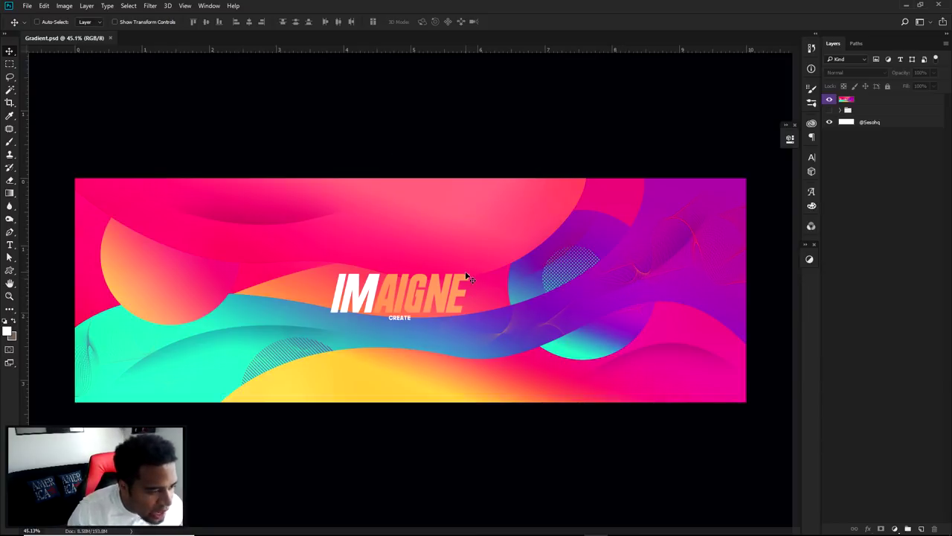
left_click(886, 110)
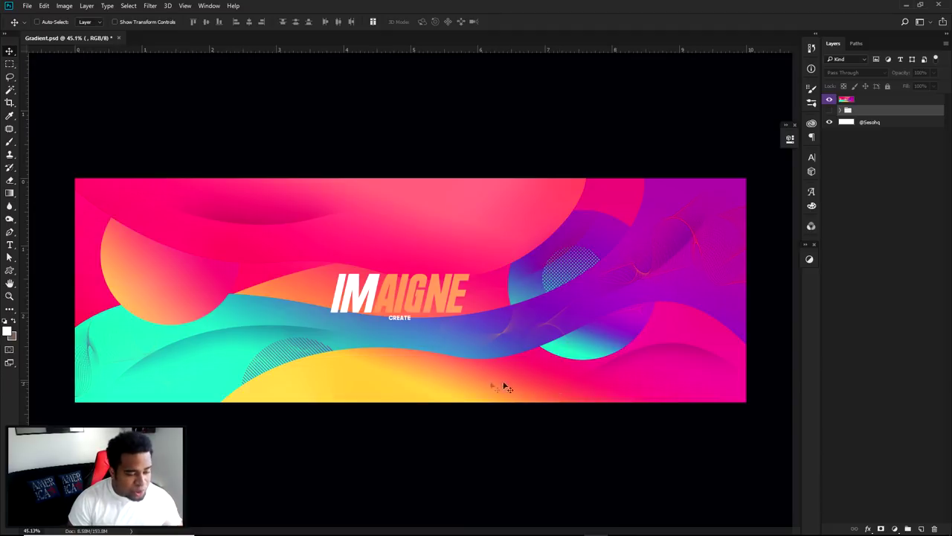
left_click(869, 99)
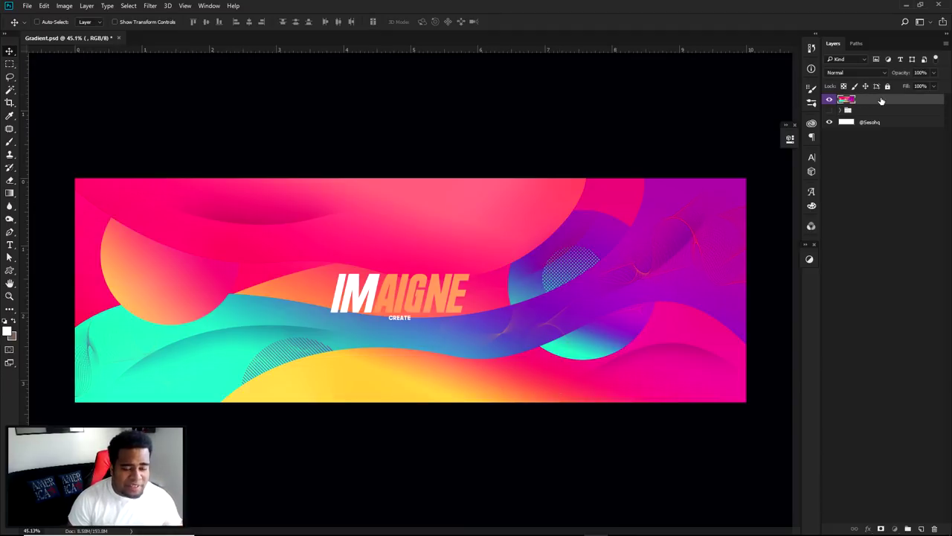
double_click(881, 100)
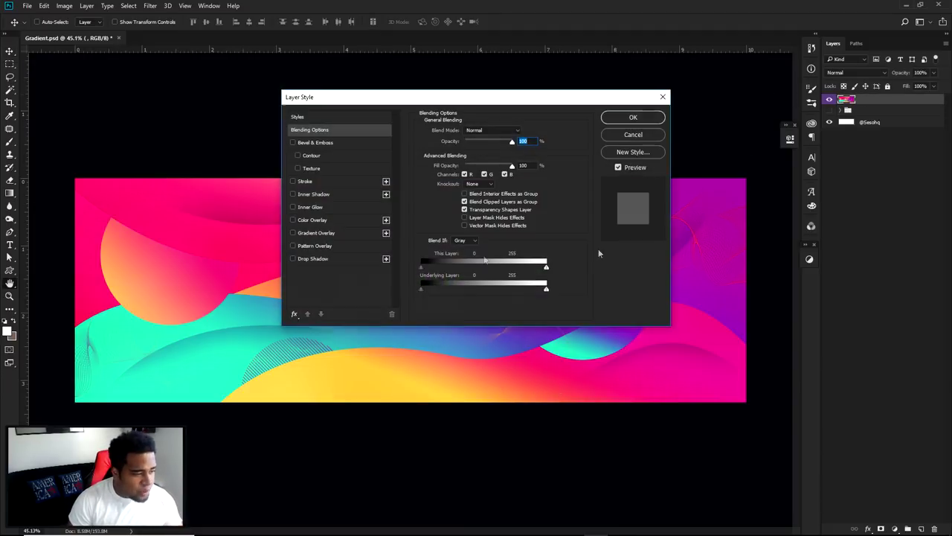
left_click(326, 232)
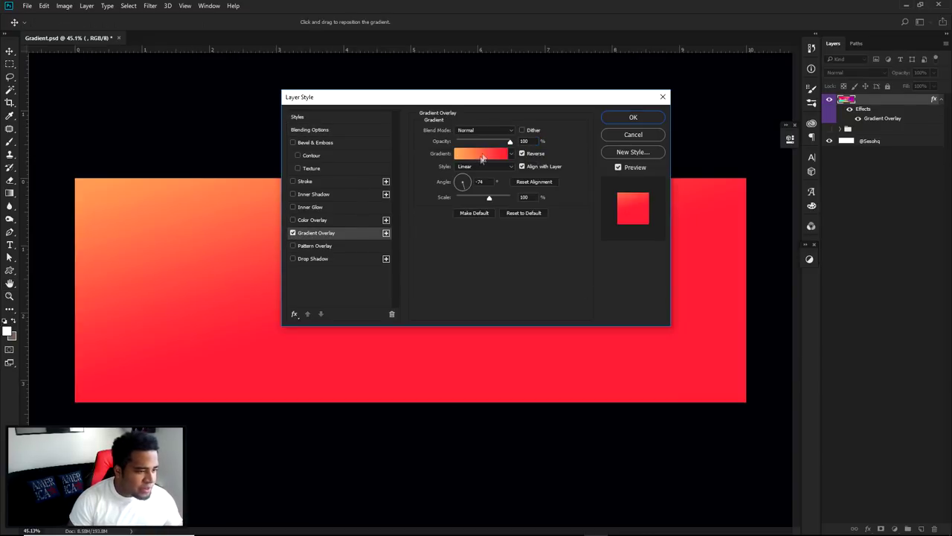
left_click(482, 154)
left_click_drag(751, 273, 689, 185)
left_click(794, 263)
left_click(795, 260)
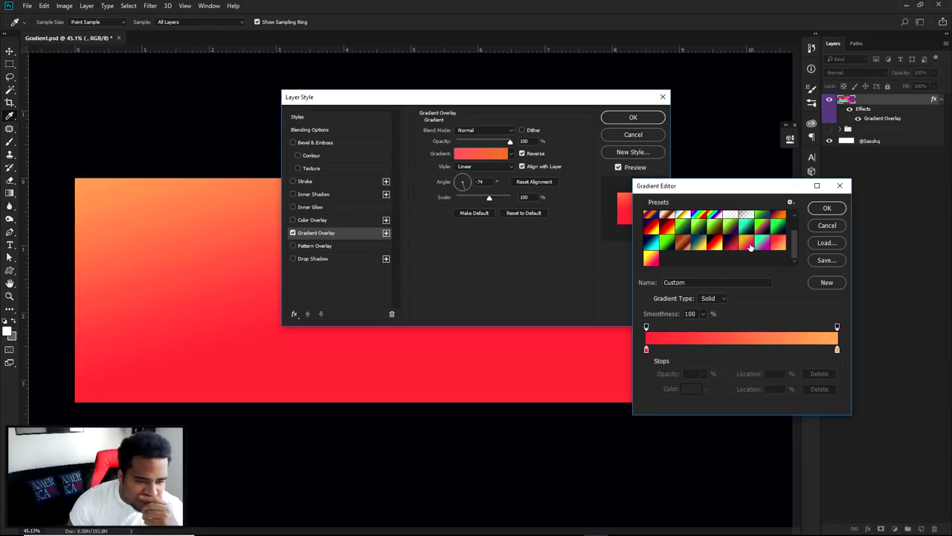
left_click(755, 248)
right_click(747, 244)
left_click(774, 271)
left_click(749, 260)
left_click(773, 260)
left_click(779, 260)
left_click(748, 262)
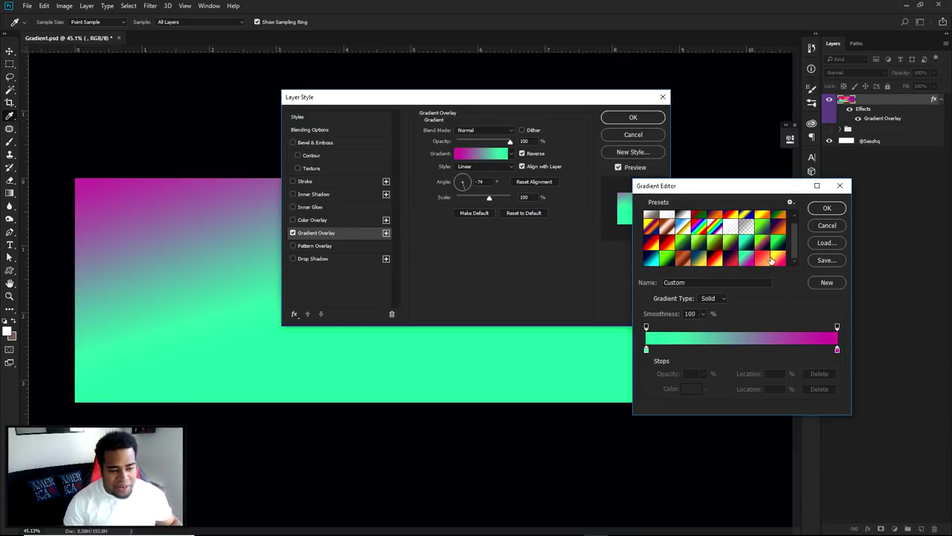
left_click(772, 260)
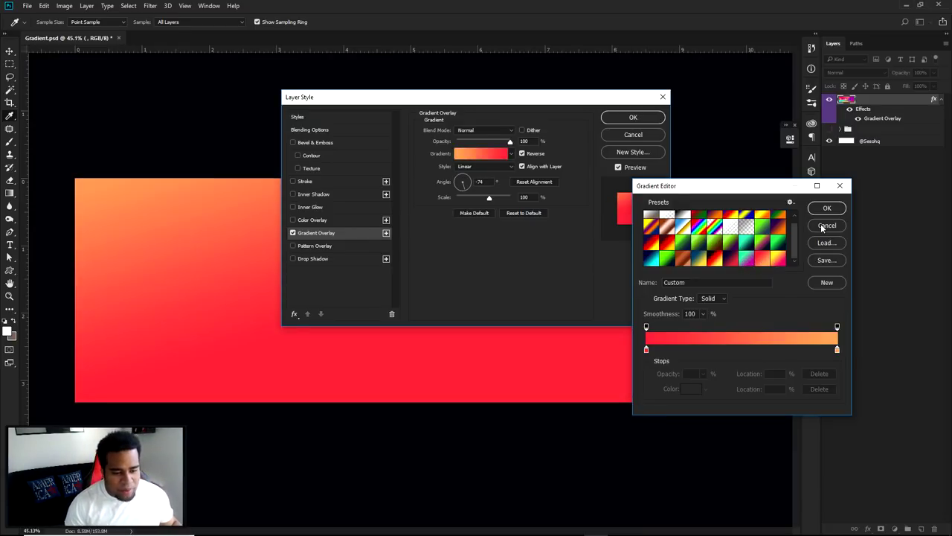
left_click(795, 215)
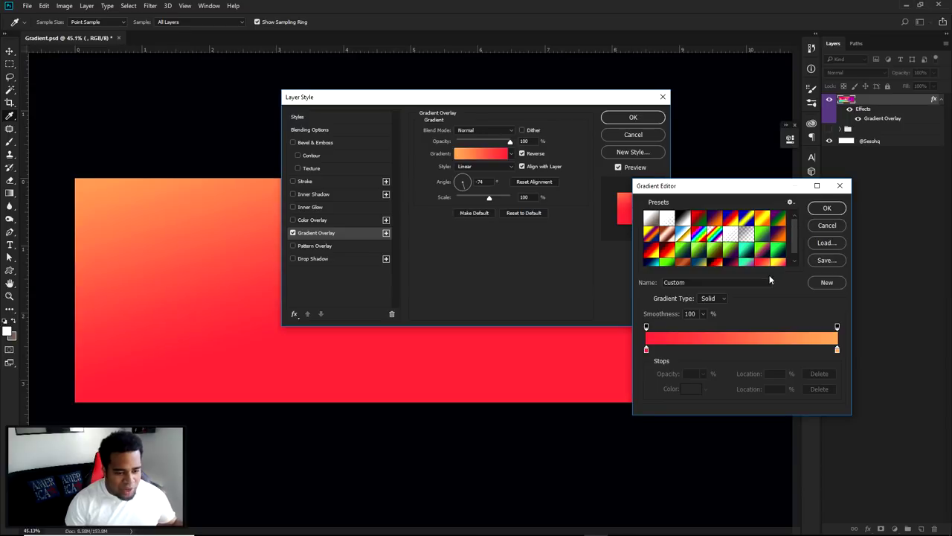
scroll(770, 255, "down", 1)
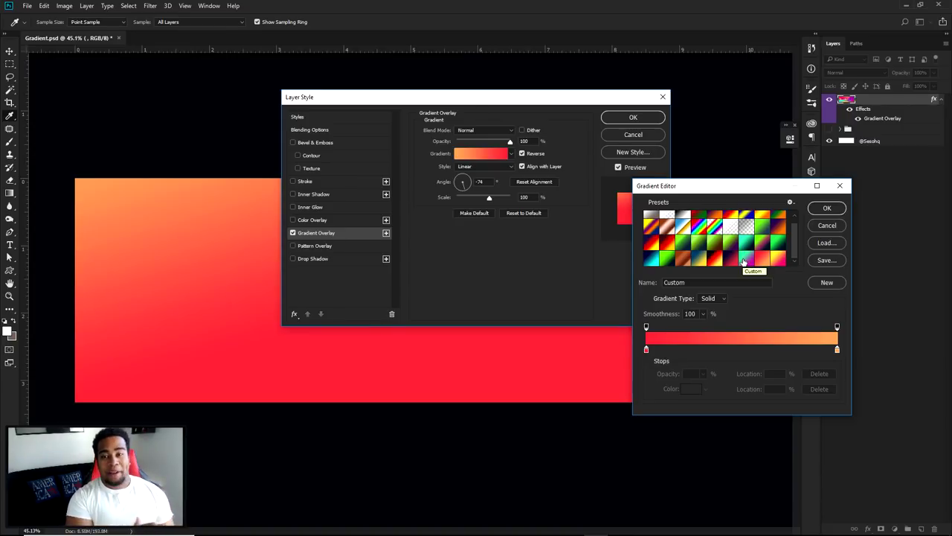
left_click(826, 225)
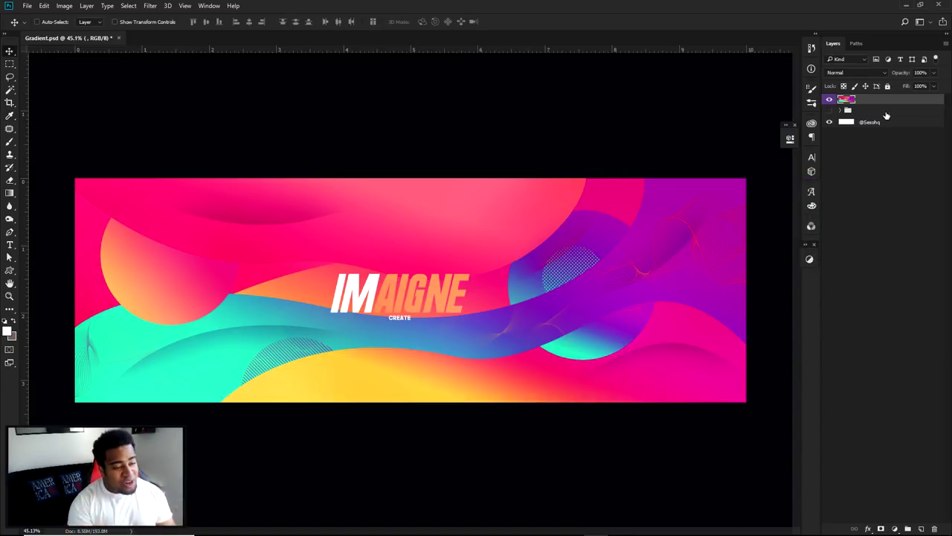
Step: Add Layer 23 above the white background and place a first Pen point left of the banner
left_click(830, 101)
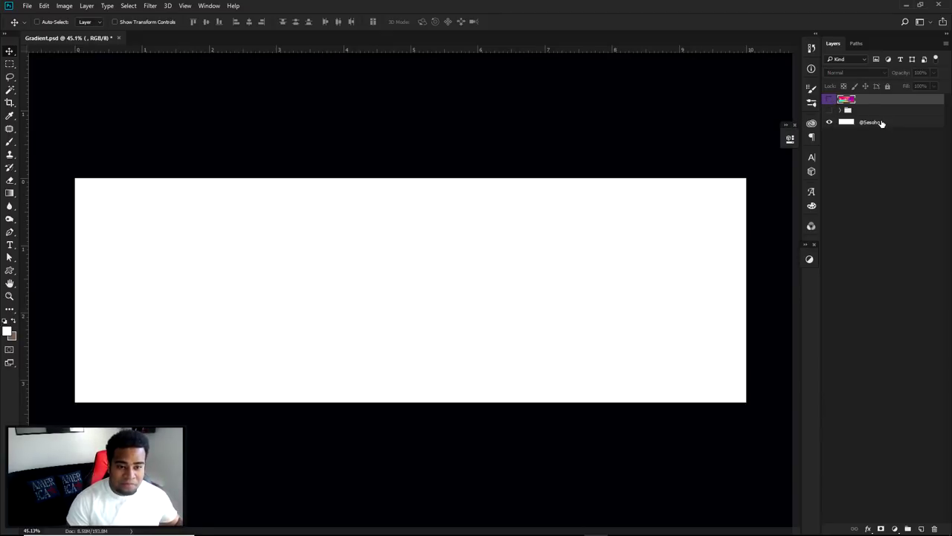
left_click(881, 123)
left_click(830, 99)
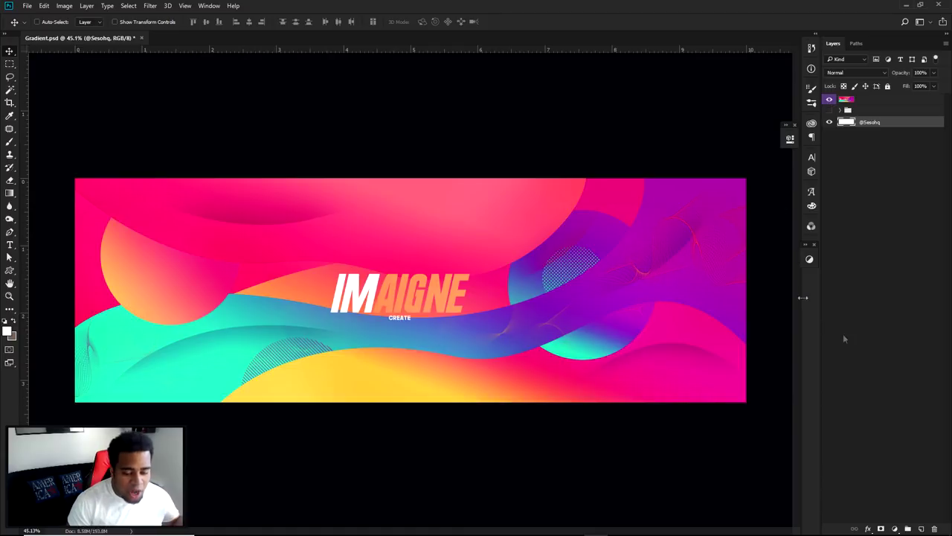
left_click(921, 528)
key("p")
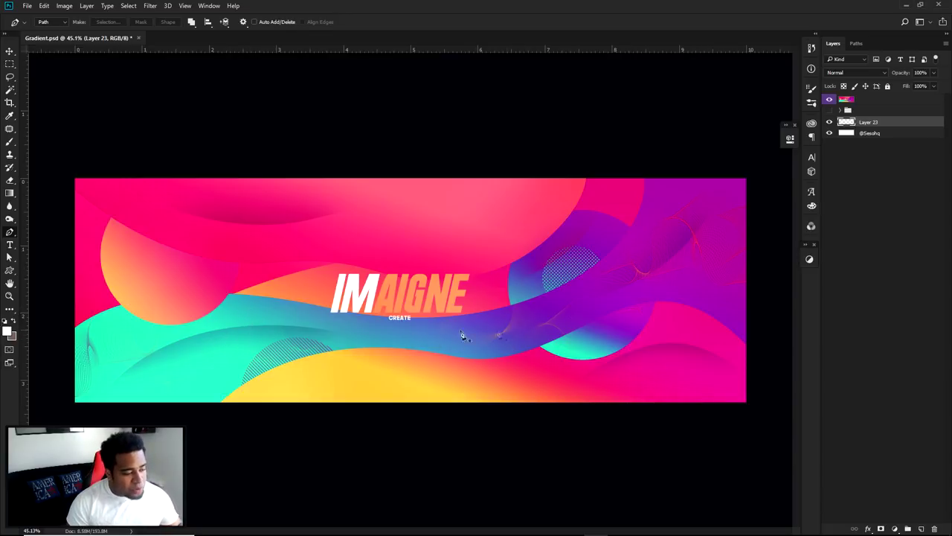
left_click(59, 339)
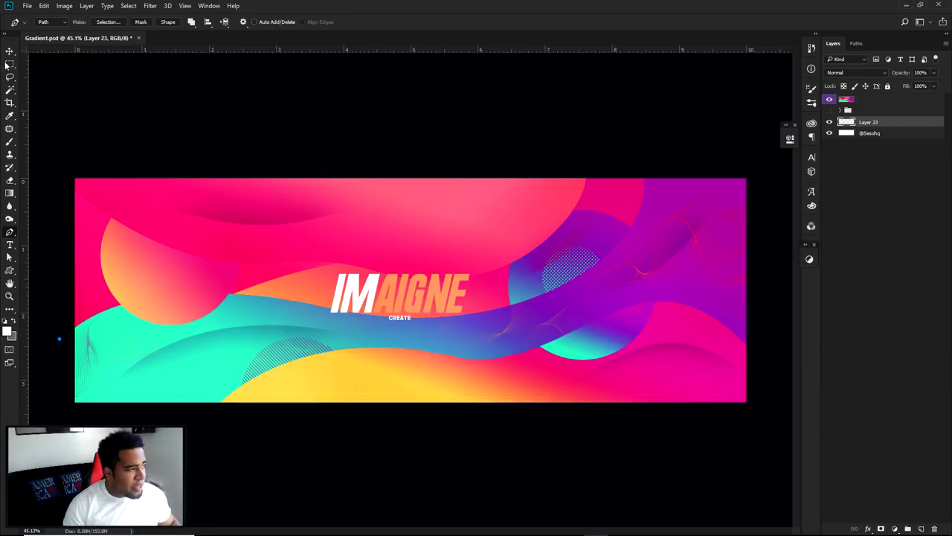
Step: Bring up a new 3000 x 1000 document and dismiss the dialog without creating it
key("ctrl+n")
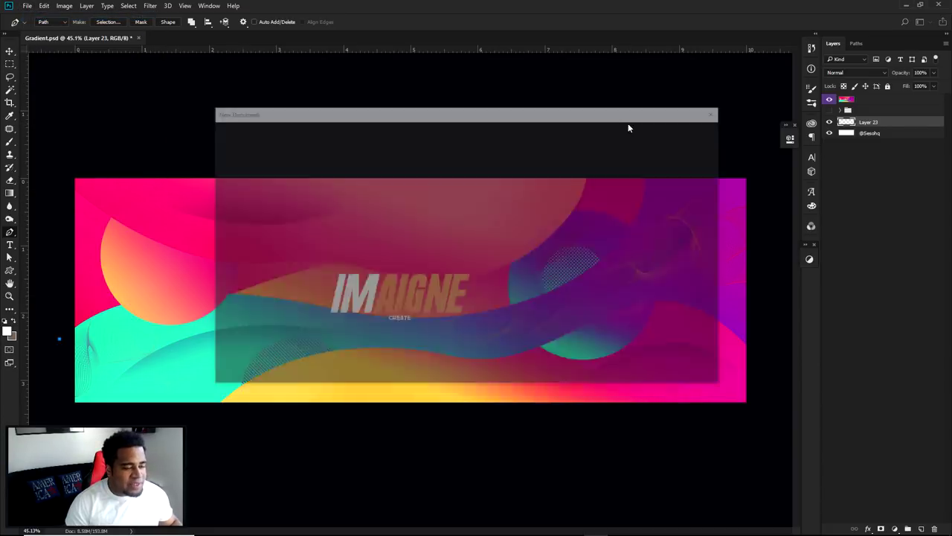
left_click(345, 305)
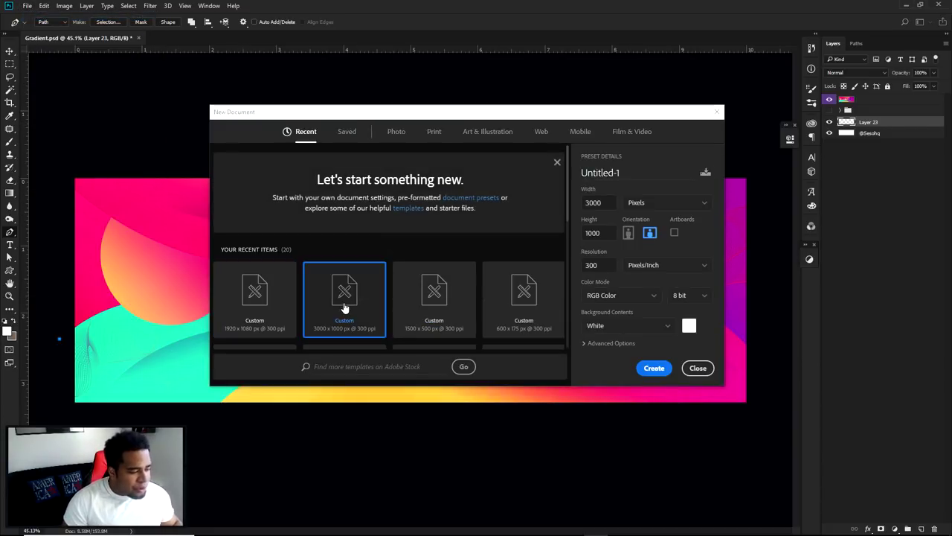
scroll(416, 309, "down", 1)
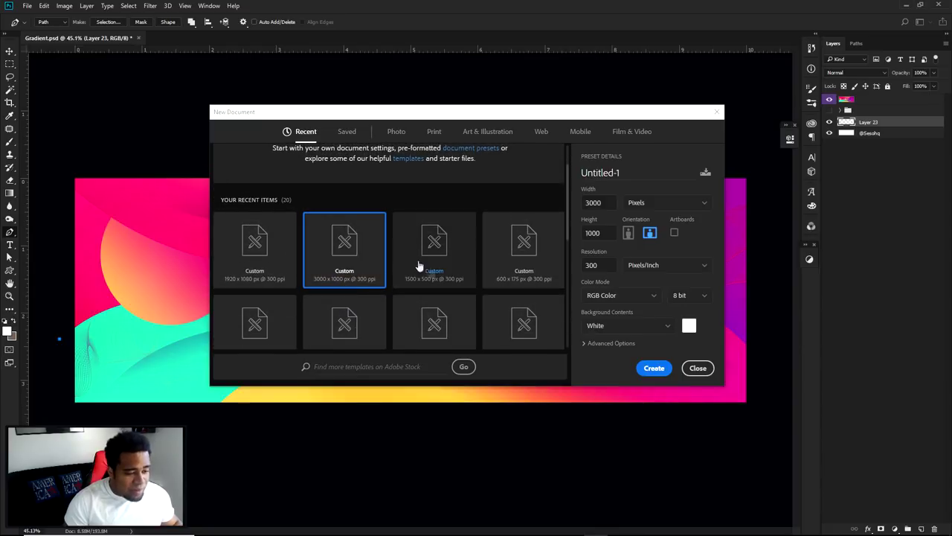
left_click(699, 370)
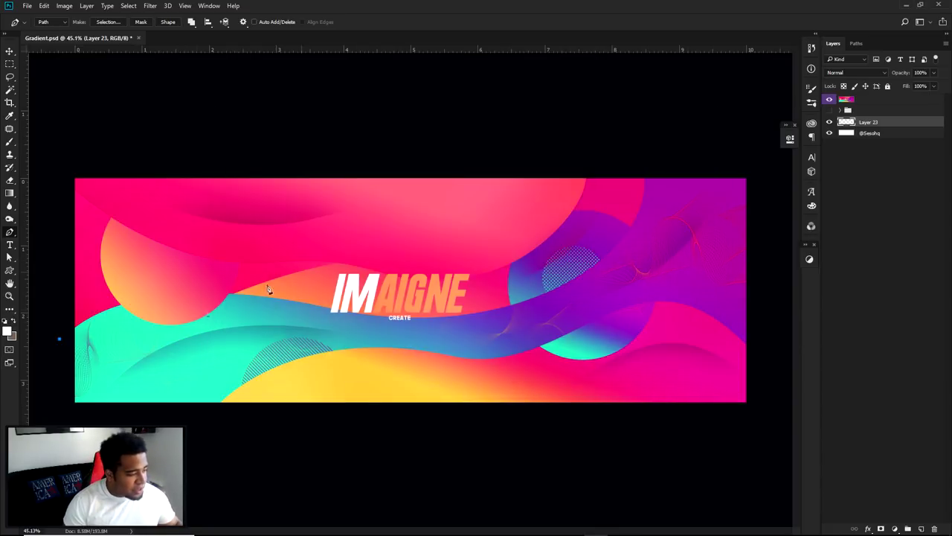
Step: Draw a wave path curving from the left up to a top-right anchor, undoing an extra anchor
left_click_drag(355, 313, 558, 366)
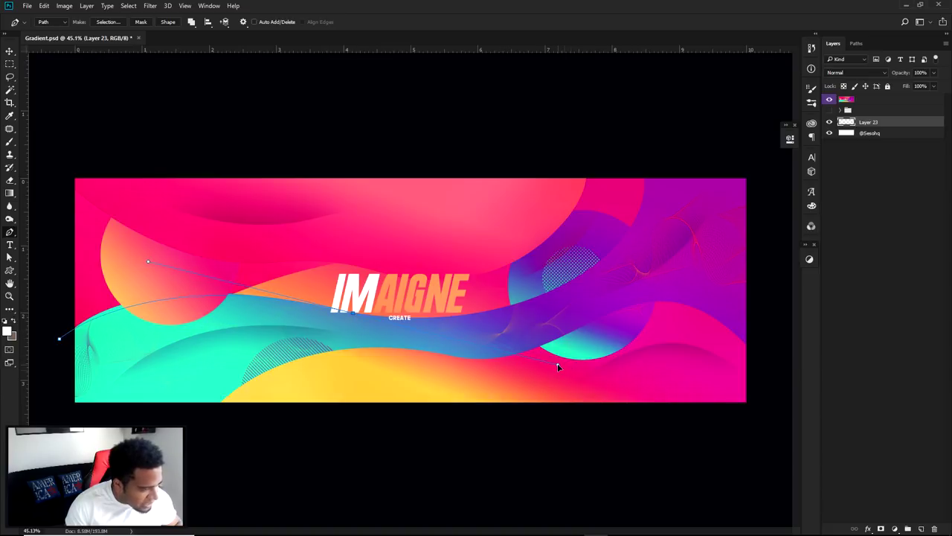
left_click_drag(642, 156, 624, 83)
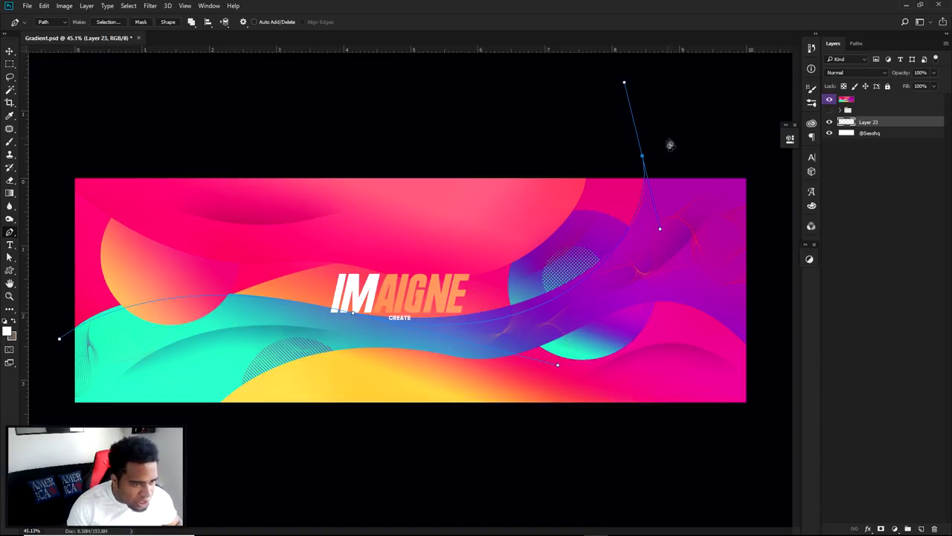
left_click(643, 156, "alt")
left_click_drag(779, 174, 740, 434)
key("ctrl+z")
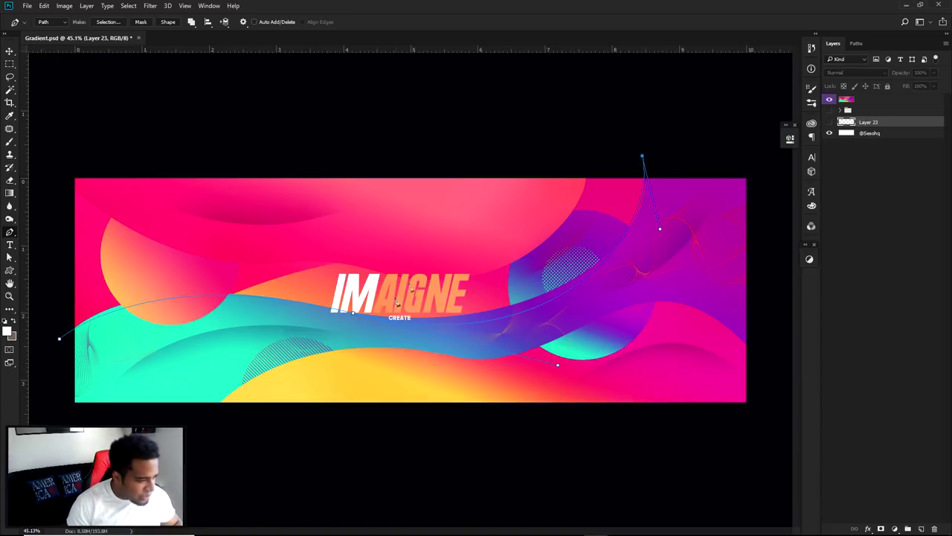
Step: Hide the reference artwork, deselect the wave path, and start a new path at the left edge
left_click(830, 98)
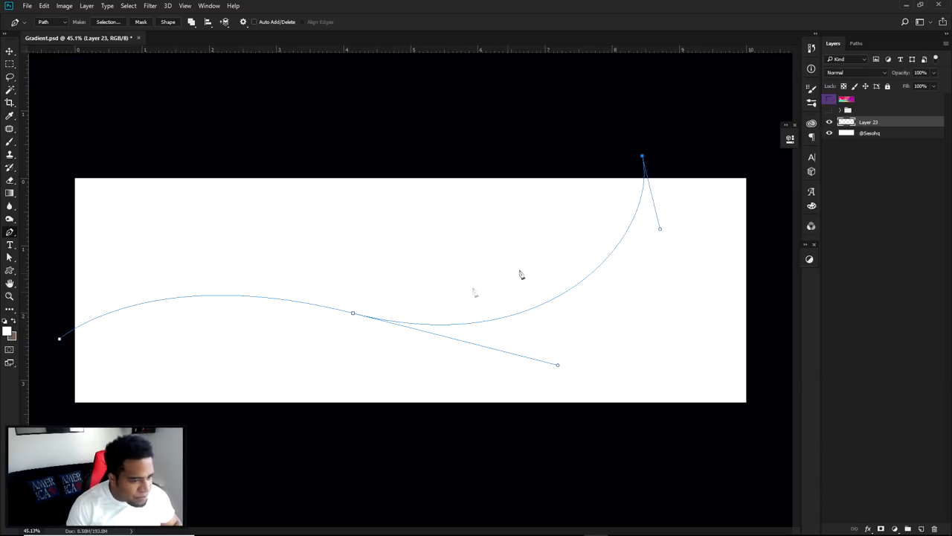
left_click(102, 292, "ctrl")
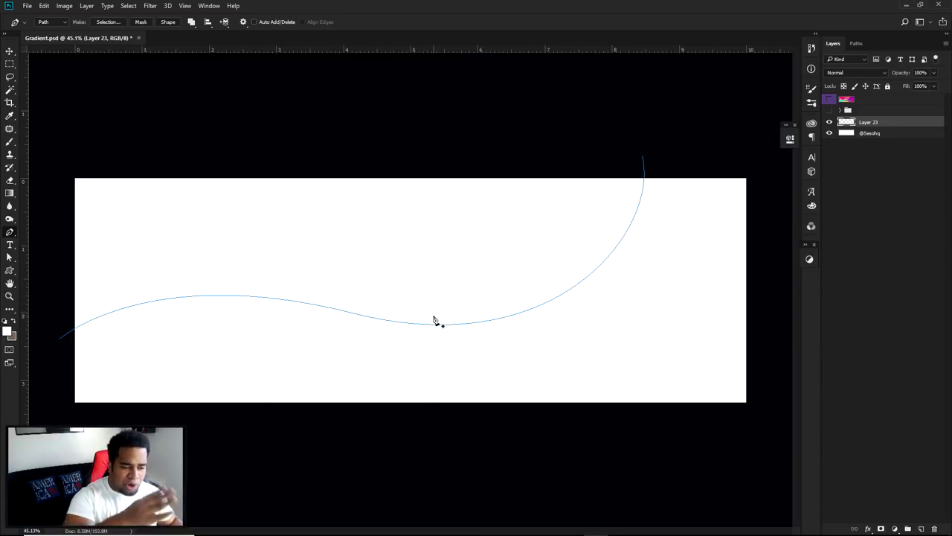
left_click(55, 304)
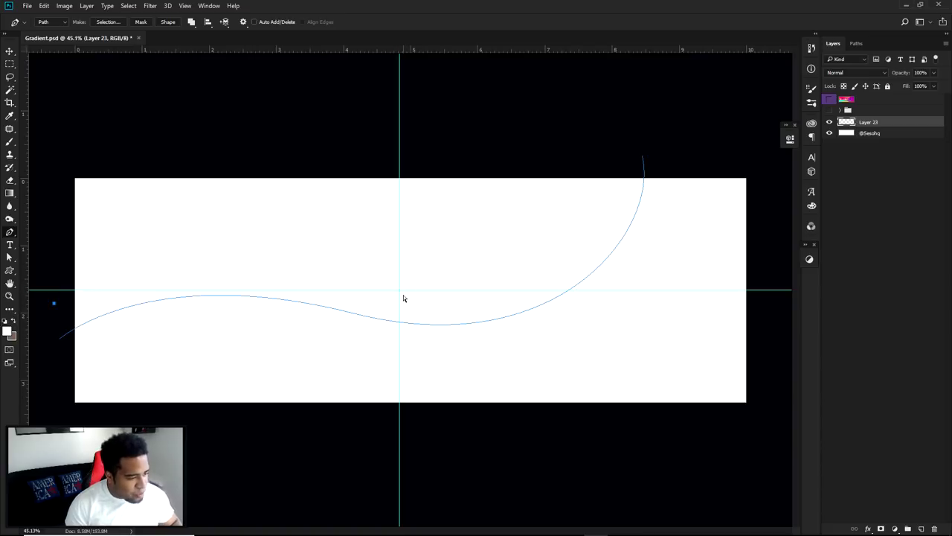
Step: Draw a trial path from the left start point through a curved centre anchor
left_click(53, 302)
left_click_drag(399, 286, 630, 365)
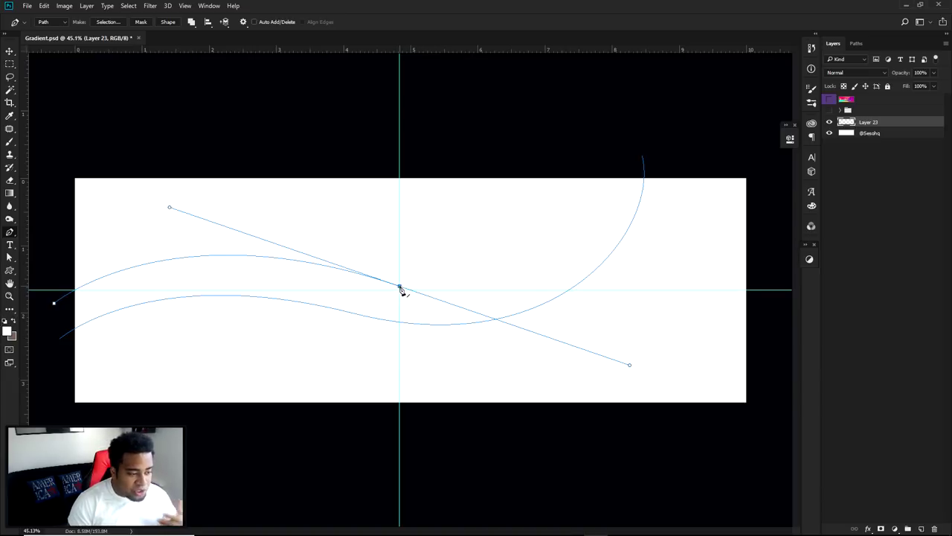
left_click(557, 147)
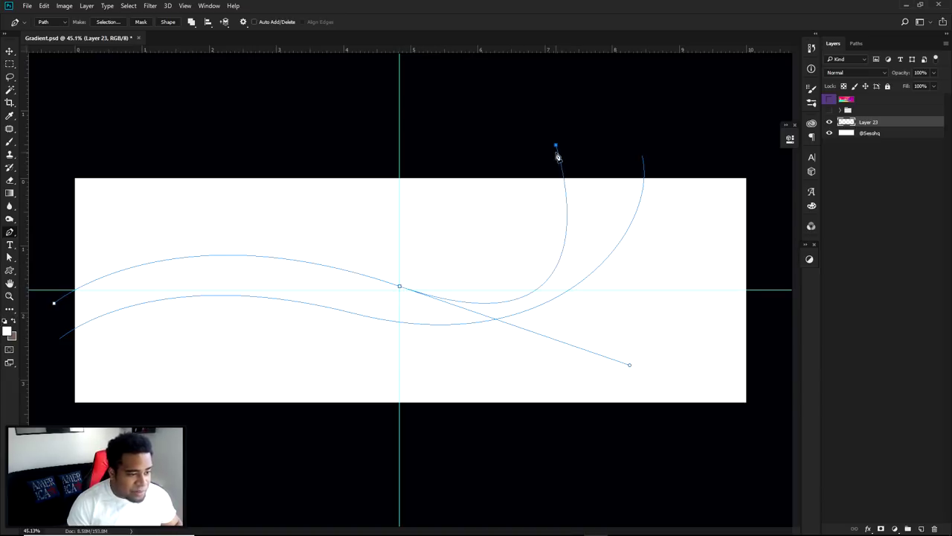
key("ctrl+z")
left_click_drag(629, 366, 497, 320)
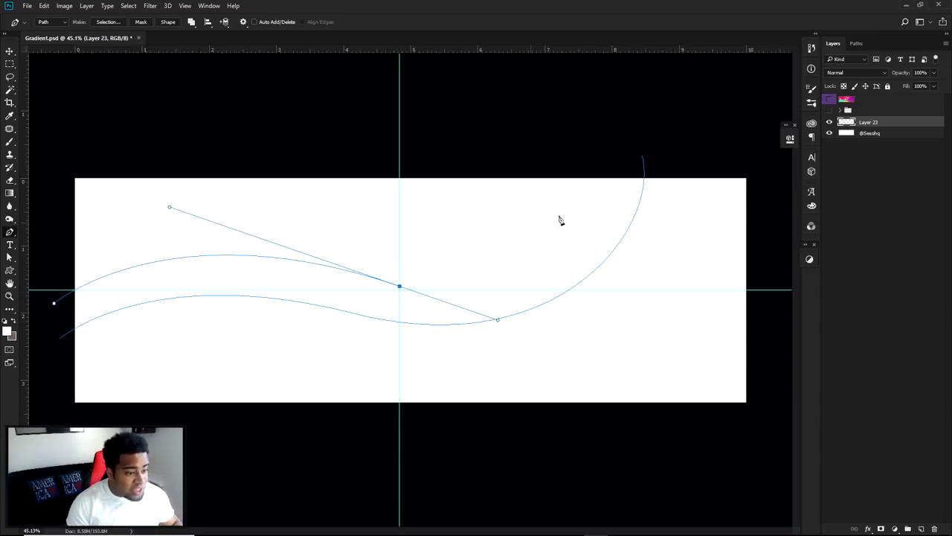
Step: Add a top-right anchor to the trial path, then discard it and reselect the original wave path
left_click_drag(584, 157, 595, 111)
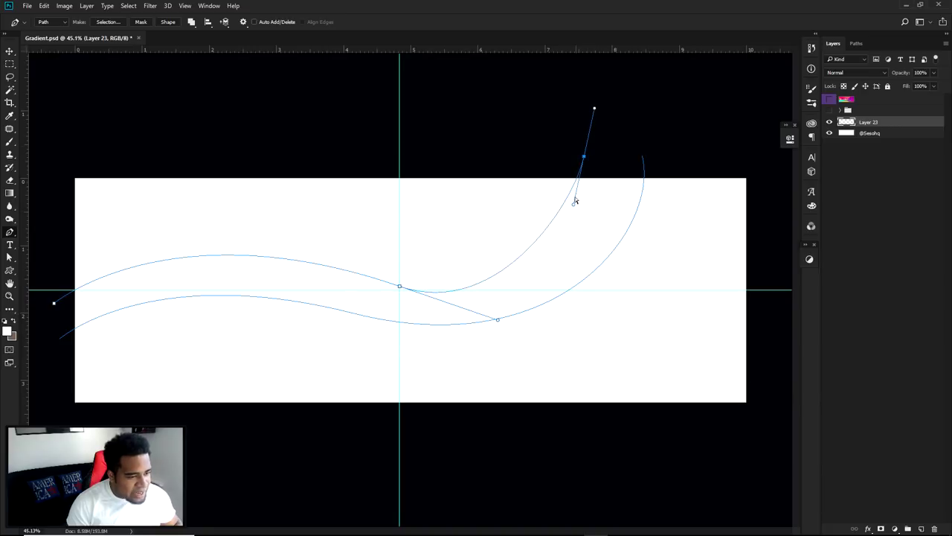
left_click_drag(574, 204, 622, 219)
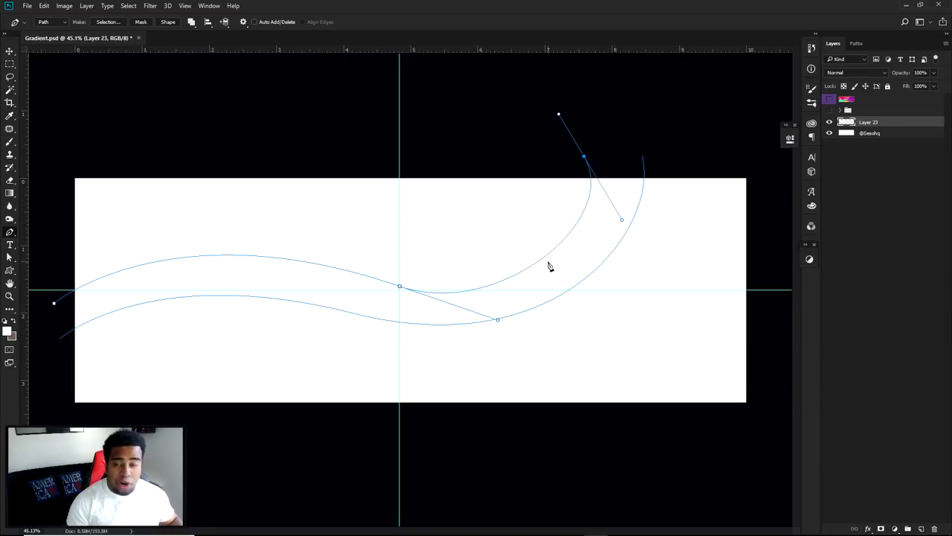
key("ctrl+z")
key("ctrl+z")
left_click(617, 215, "ctrl")
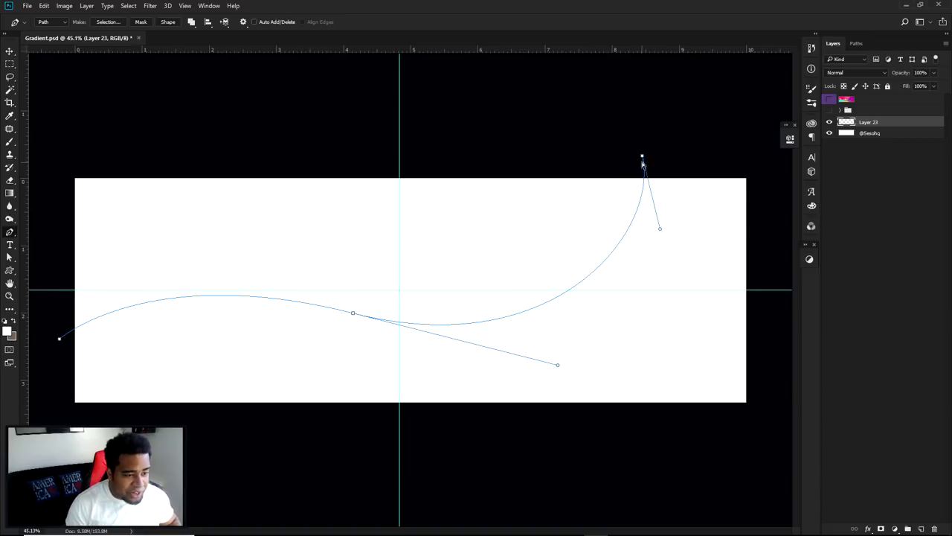
Step: Extend the path's top end rightward and close it around the lower right and lower left corners
left_click_drag(645, 159, 777, 150)
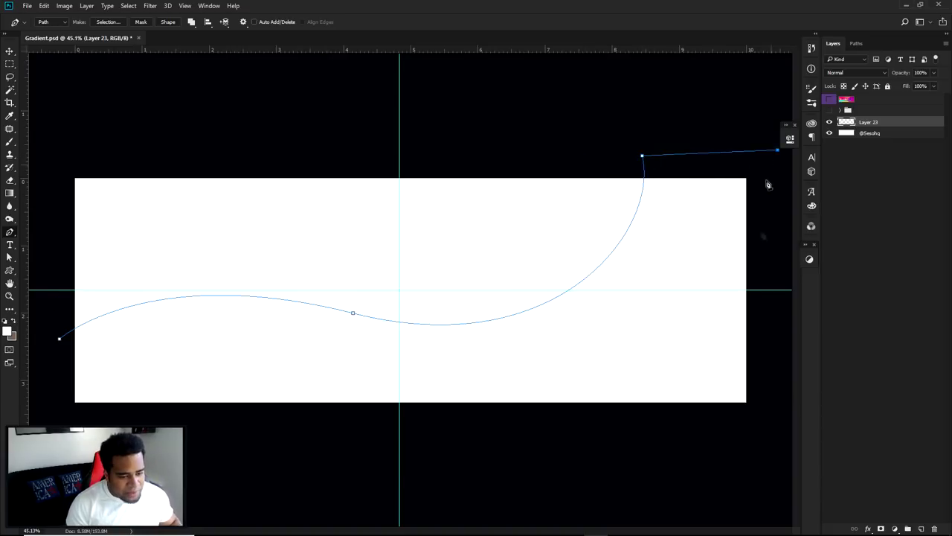
left_click(766, 435)
left_click(55, 419)
left_click(59, 338)
Step: Fill the closed wave path with yellow on Layer 23
right_click(880, 132)
right_click(502, 230)
left_click(536, 294)
left_click(500, 233)
left_click(535, 252)
key("Return")
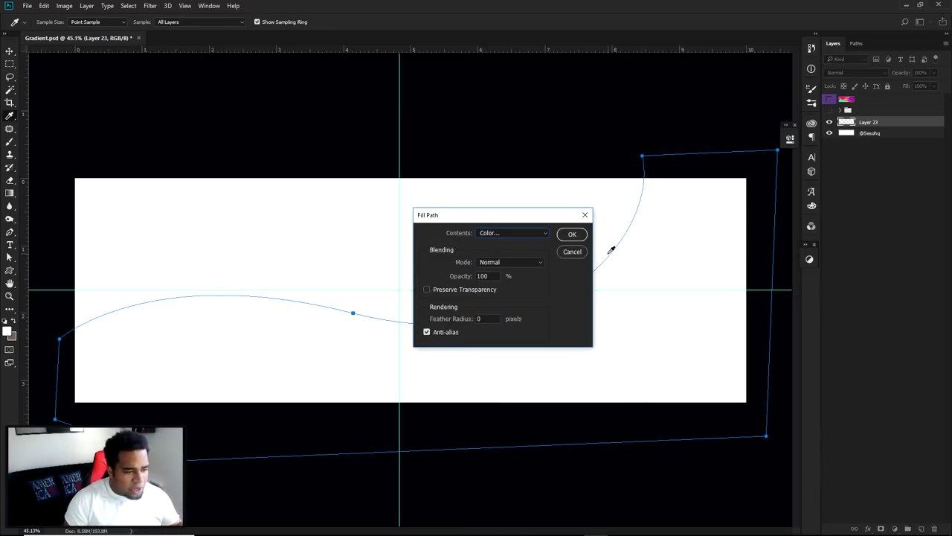
left_click(573, 234)
Step: Delete the wave path and hide the guides
right_click(560, 223)
left_click(595, 238)
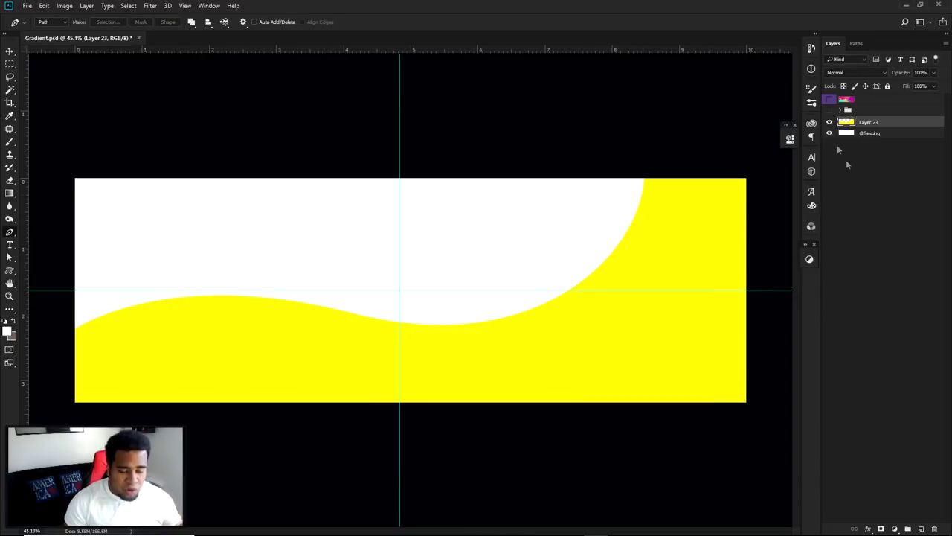
key("ctrl+semicolon")
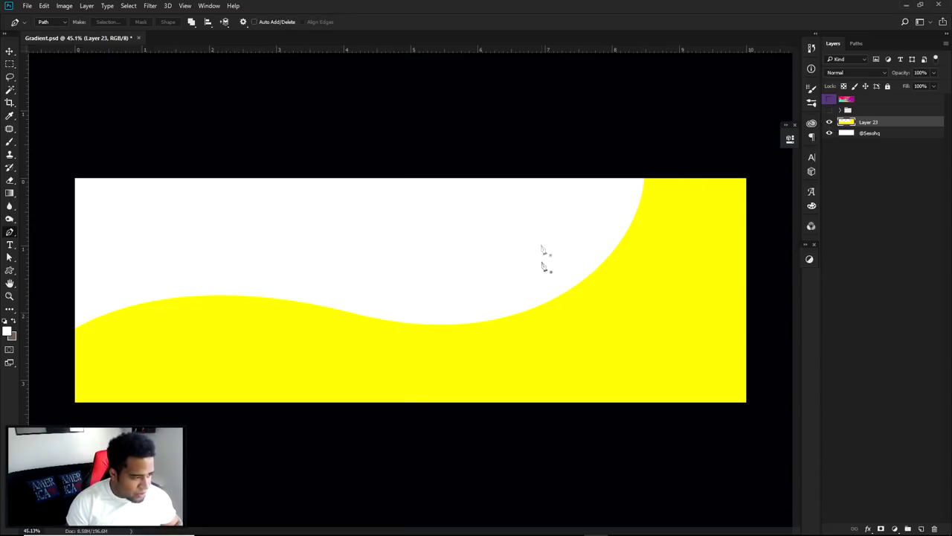
scroll(542, 249, "up", 1)
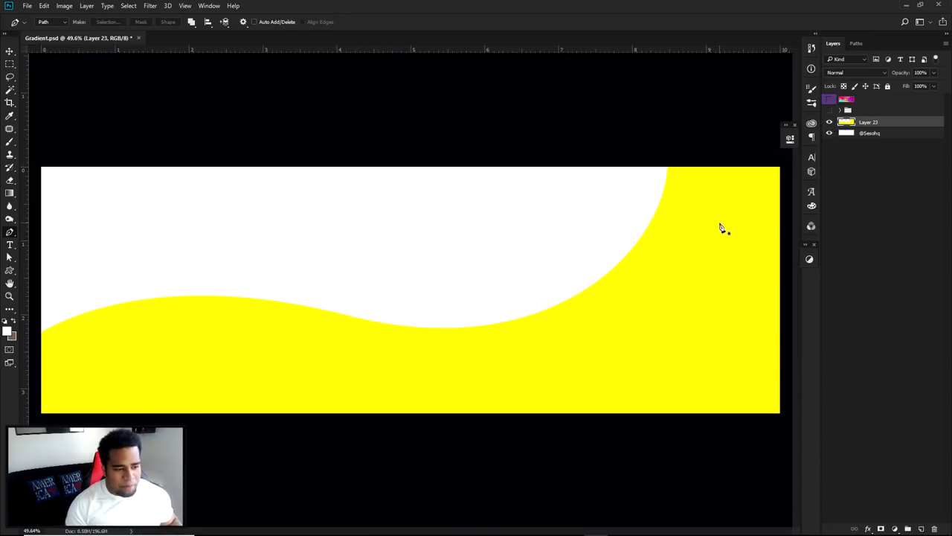
Step: Add a Gradient Overlay to Layer 23 using the green-to-magenta preset
double_click(899, 123)
left_click(327, 233)
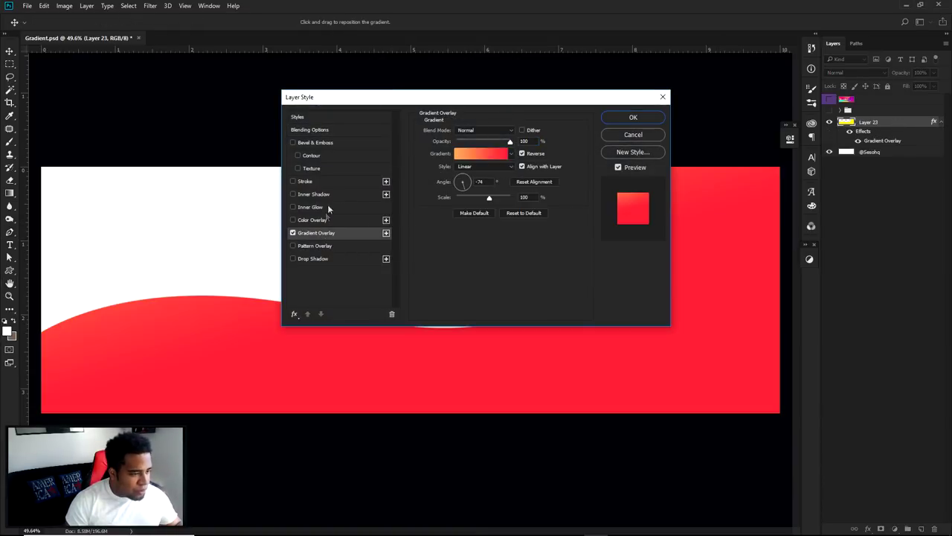
left_click(492, 155)
left_click(748, 260)
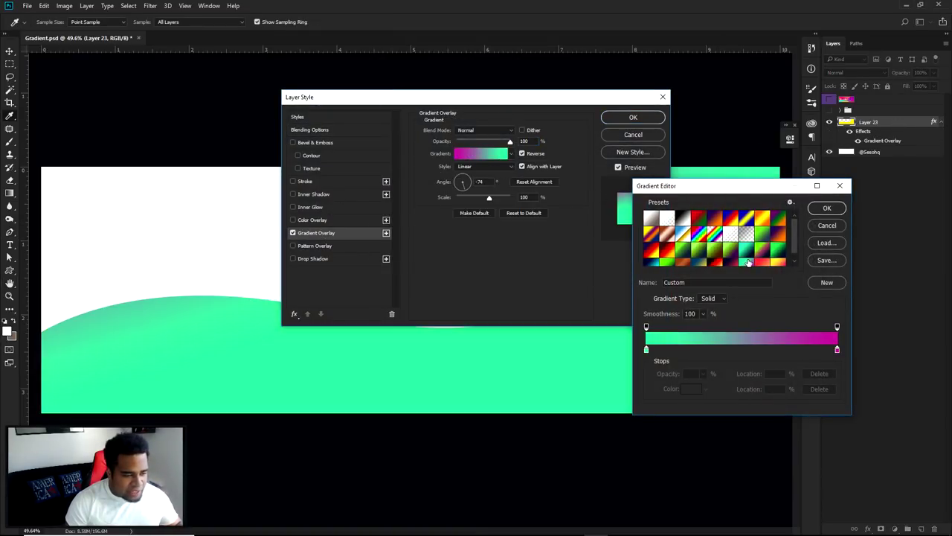
left_click(827, 208)
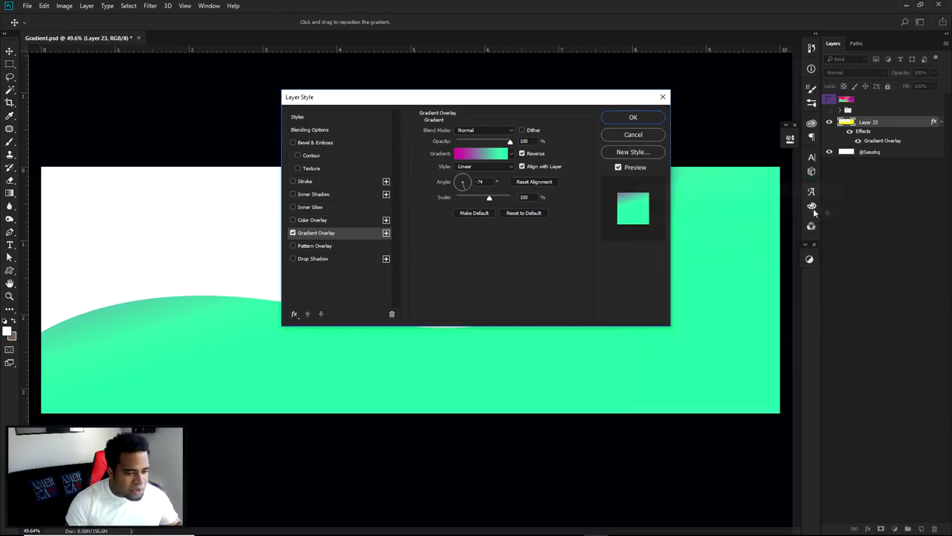
Step: Set the overlay angle diagonally to 28° with Reverse off, apply it, and show the reference artwork
double_click(485, 181)
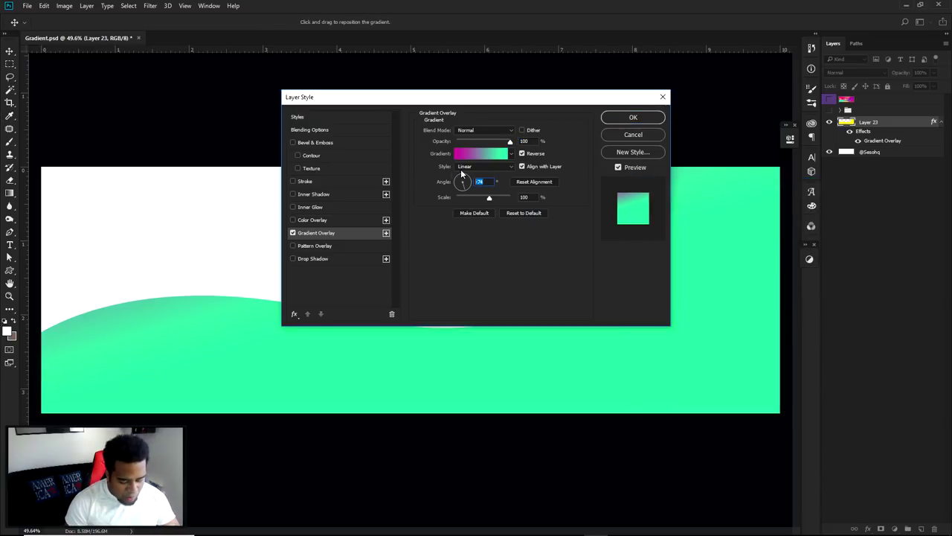
type("90")
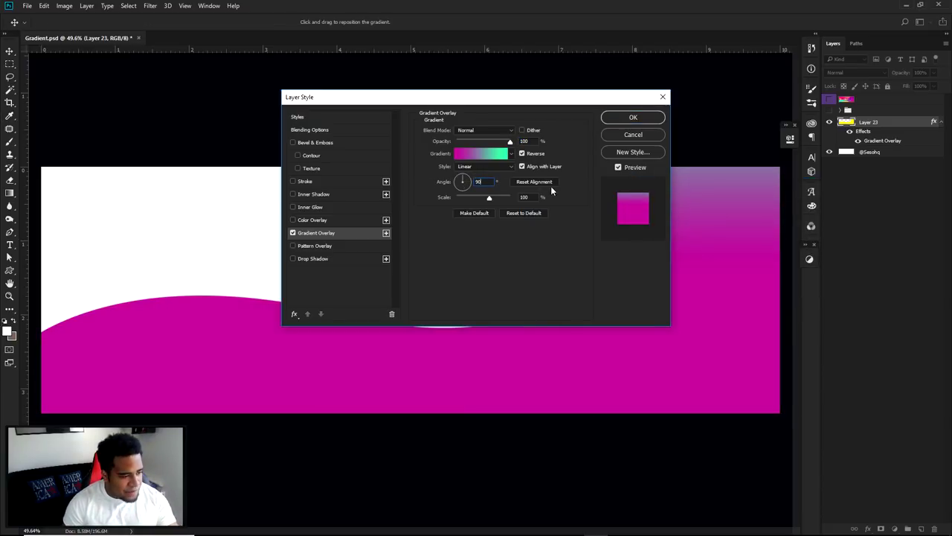
left_click(521, 153)
mouse_move(469, 183)
left_mouse_down()
mouse_move(459, 185)
mouse_move(471, 182)
left_mouse_up()
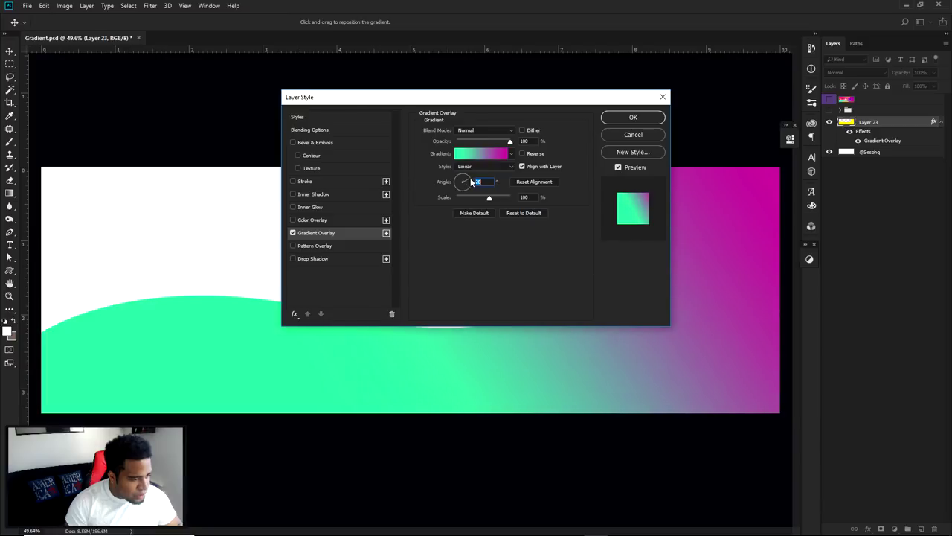
left_click(629, 118)
left_click(831, 99)
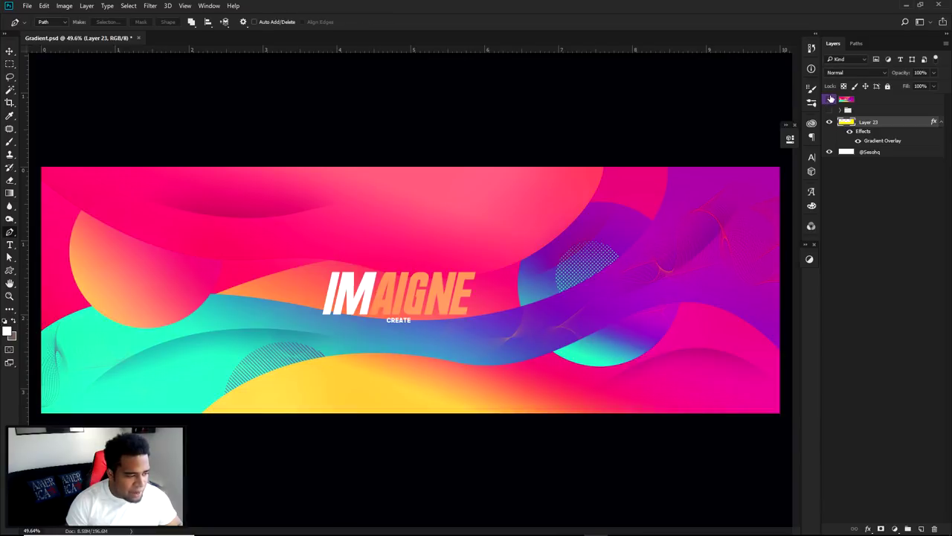
Step: Toggle the reference artwork on and off to compare, leaving it hidden
left_click(830, 99)
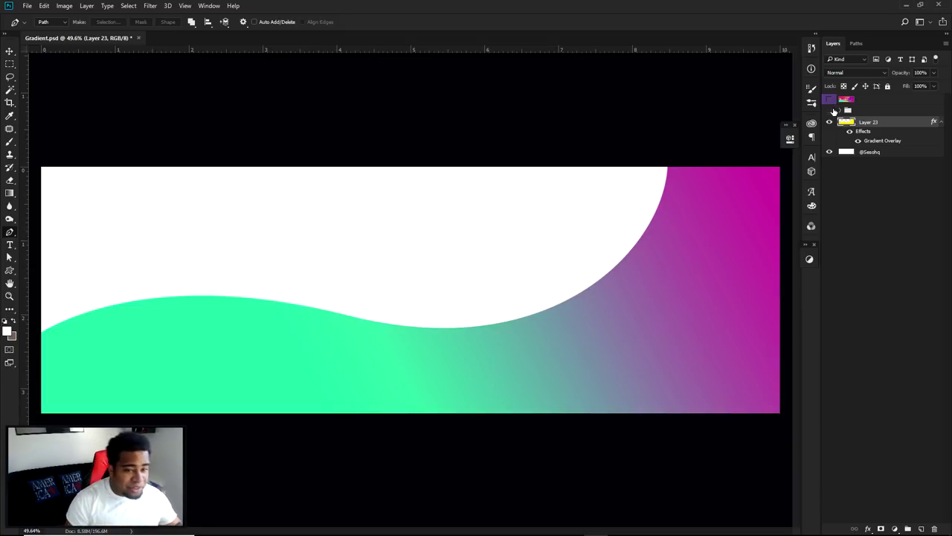
left_click(830, 100)
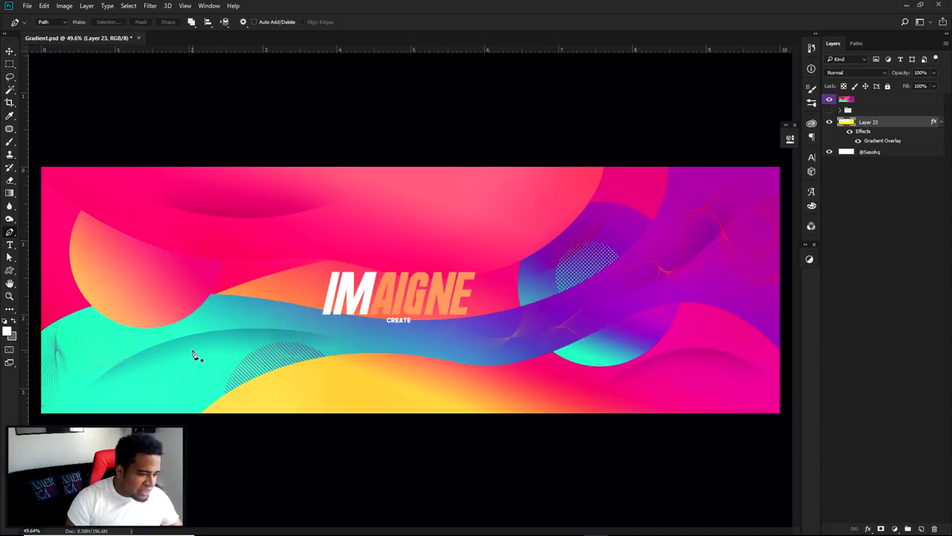
left_click(831, 100)
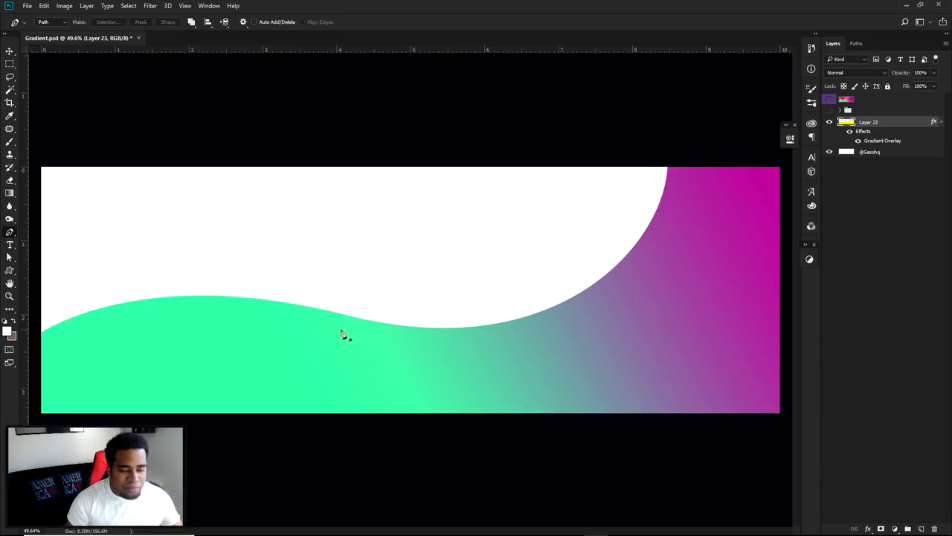
Step: Reopen Layer 23's Gradient Overlay, confirm the teal-to-magenta gradient at a shallower angle, and apply
double_click(878, 142)
left_click(476, 153)
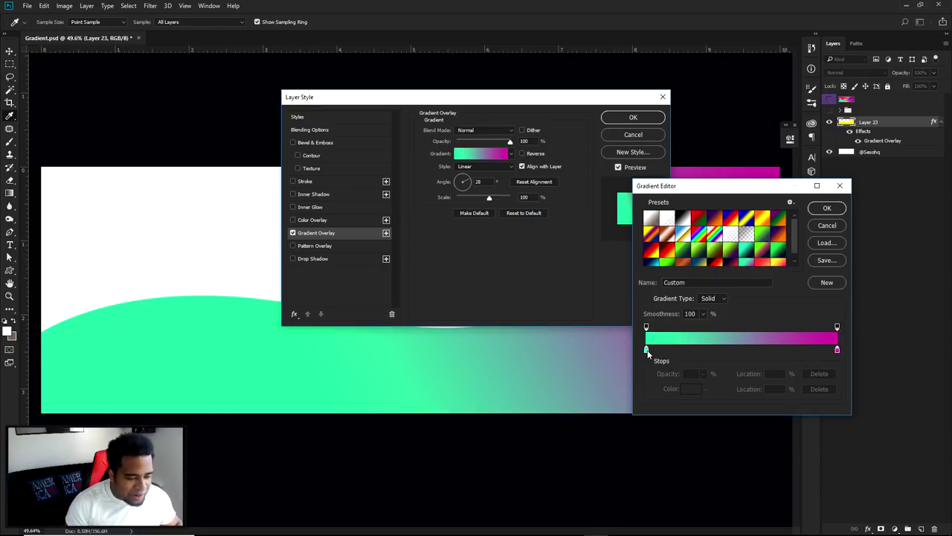
left_click(827, 209)
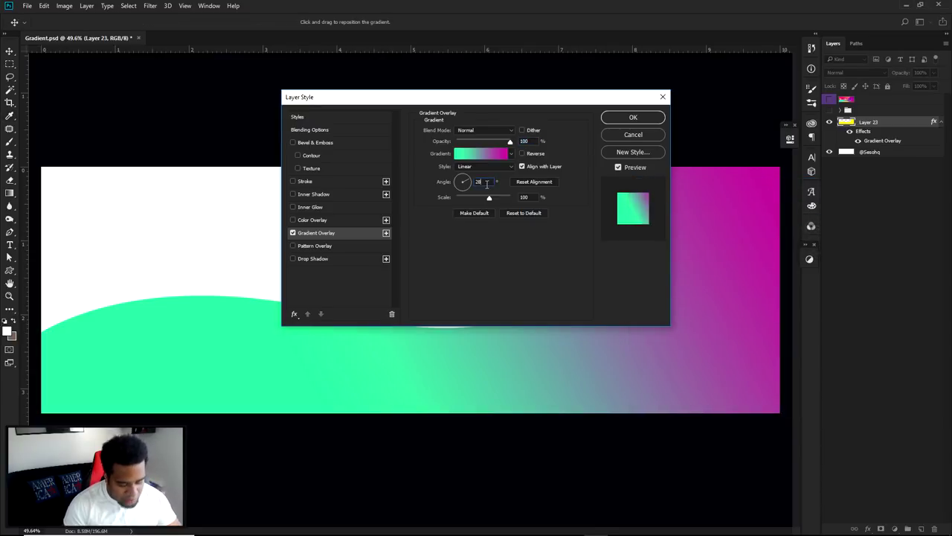
scroll(488, 182, "down", 4)
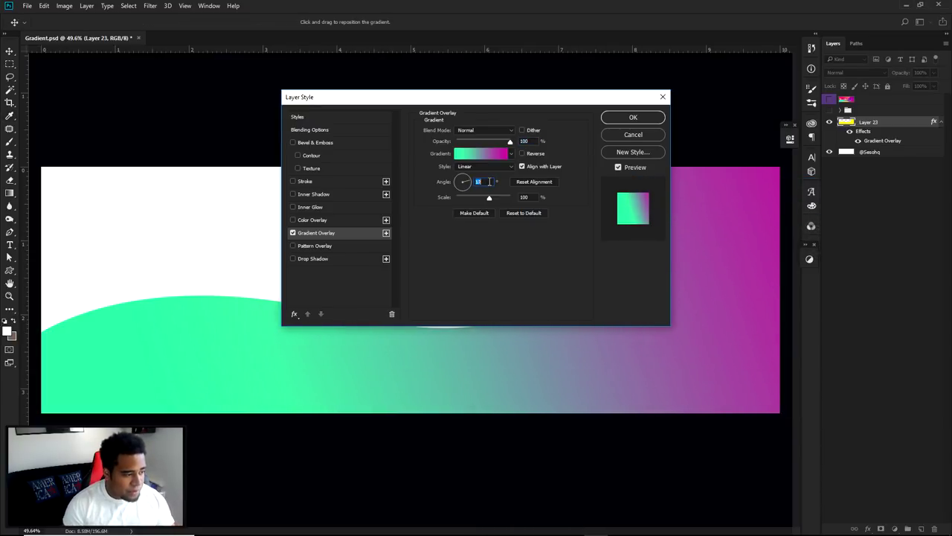
scroll(489, 181, "down", 6)
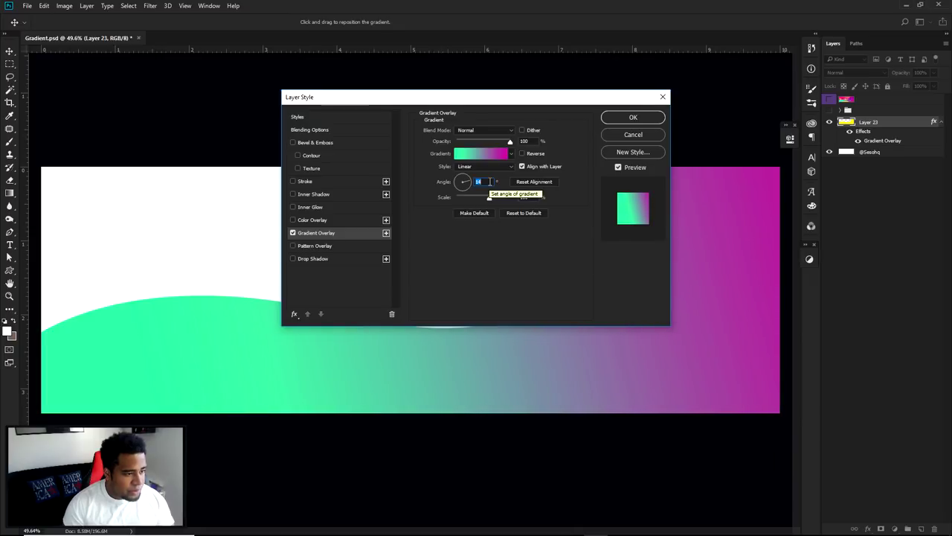
left_click(633, 119)
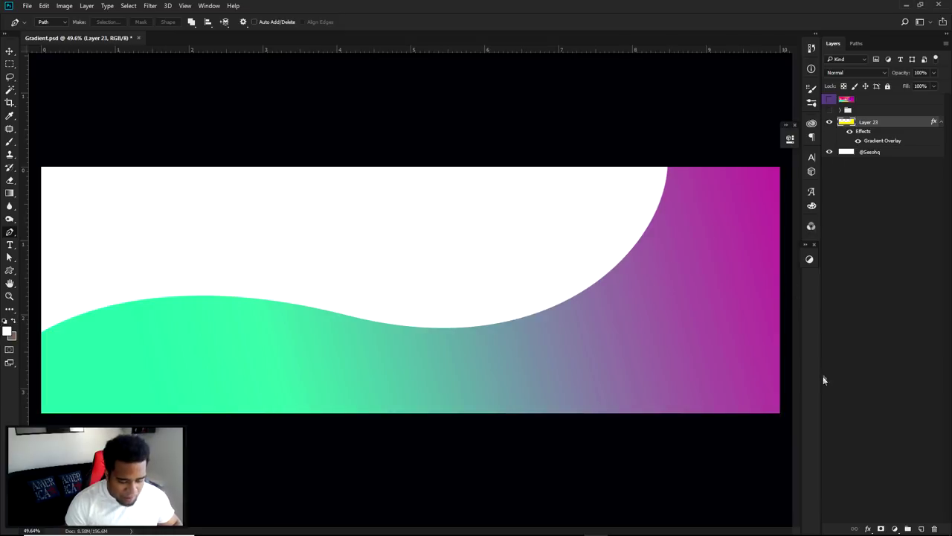
Step: Add Layer 24, show the reference, and draw a wave outline along the banner bottom to the right edge
left_click(923, 529)
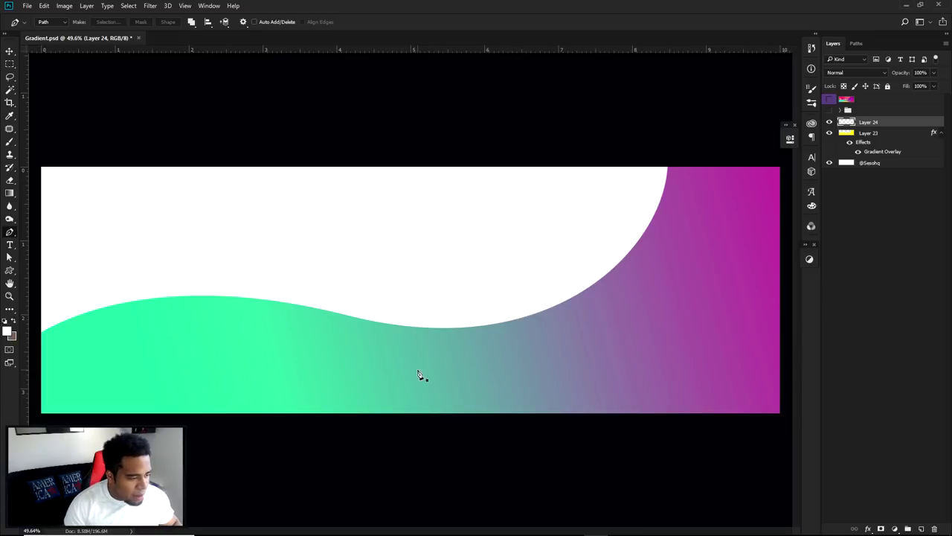
left_click(830, 99)
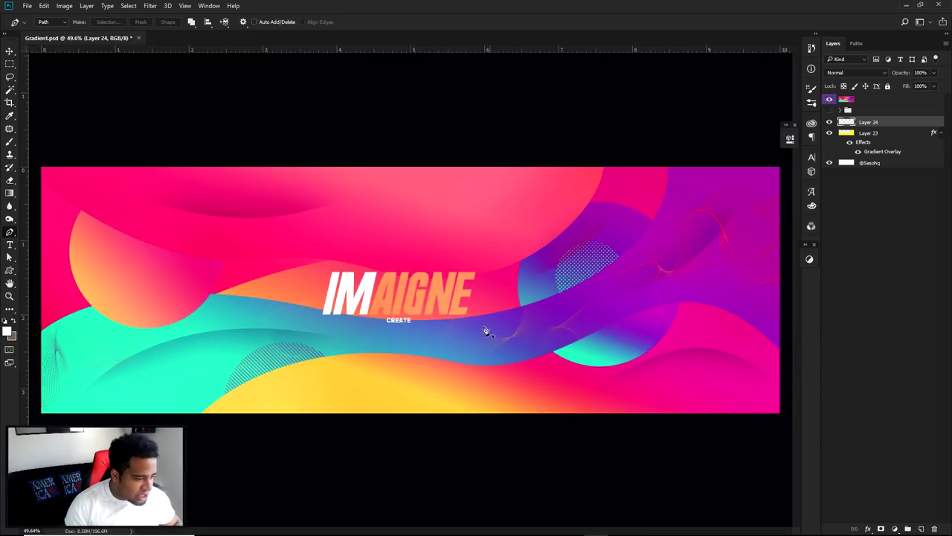
left_click(198, 417)
left_click_drag(487, 366, 711, 418)
left_click_drag(698, 306, 737, 317)
left_click_drag(710, 415, 528, 381)
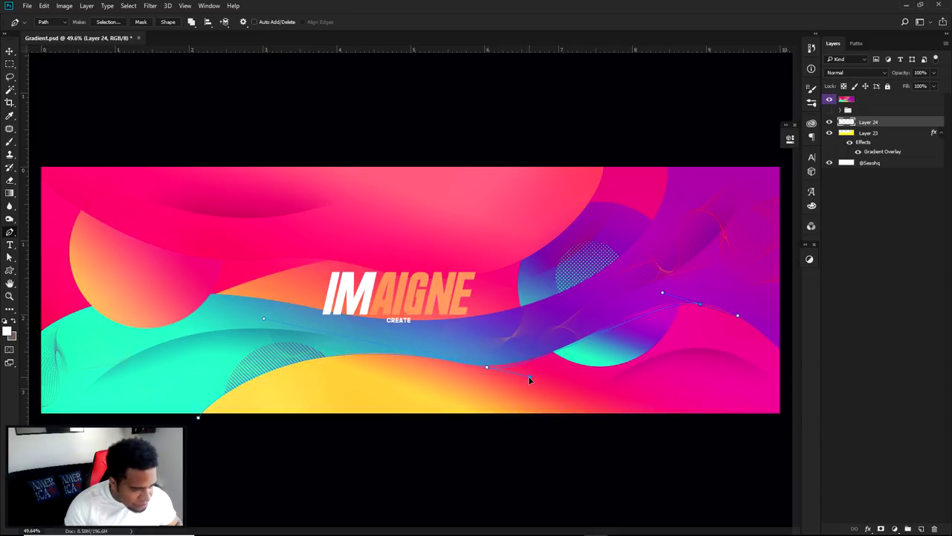
left_click_drag(737, 317, 771, 320)
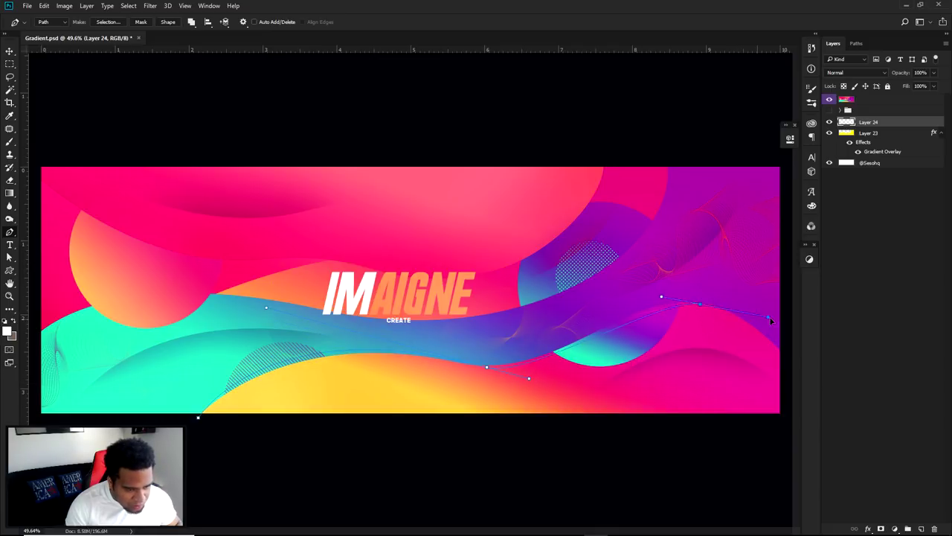
left_click(790, 370)
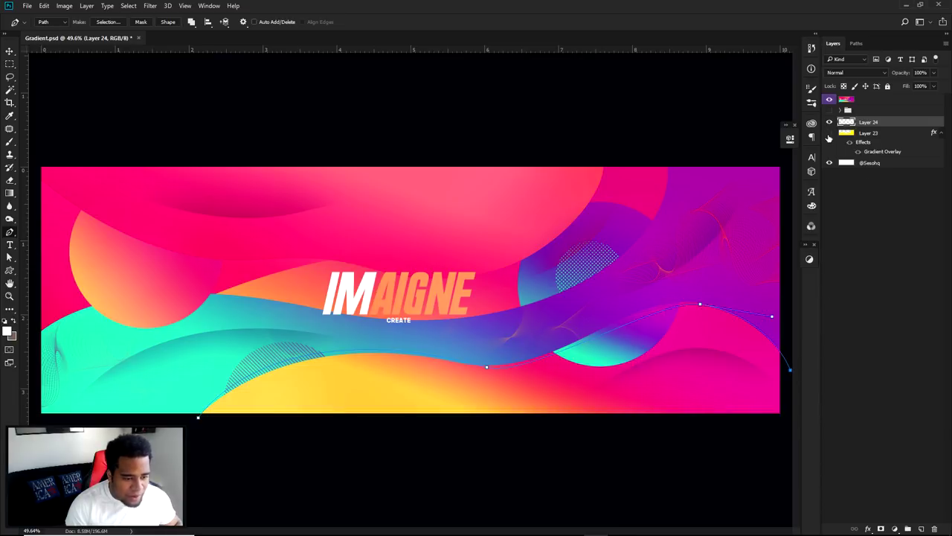
Step: Show the teal-magenta wave, hide the reference, and smooth the outline's middle and right-crest curves
left_click(830, 133)
left_click(829, 99)
scroll(645, 342, "down", 1)
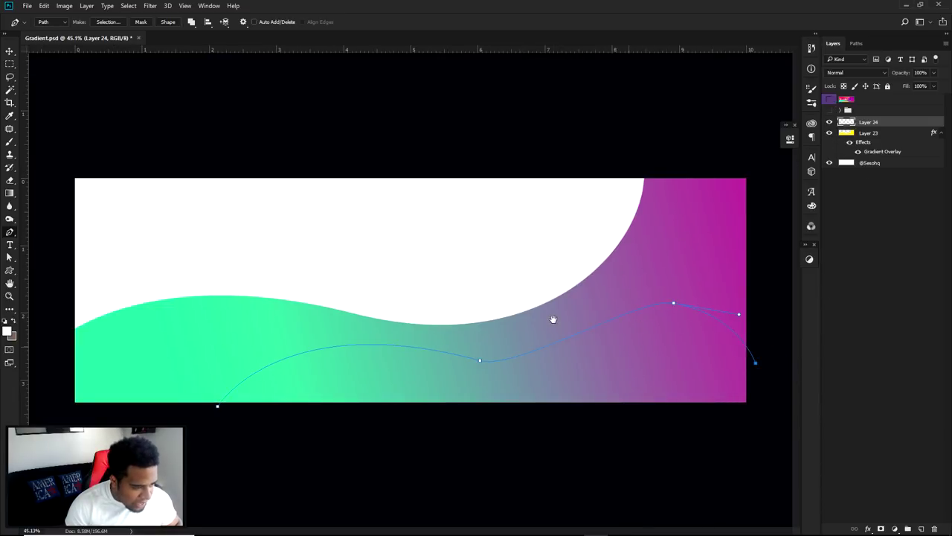
left_click(480, 360)
left_click_drag(518, 373, 569, 381)
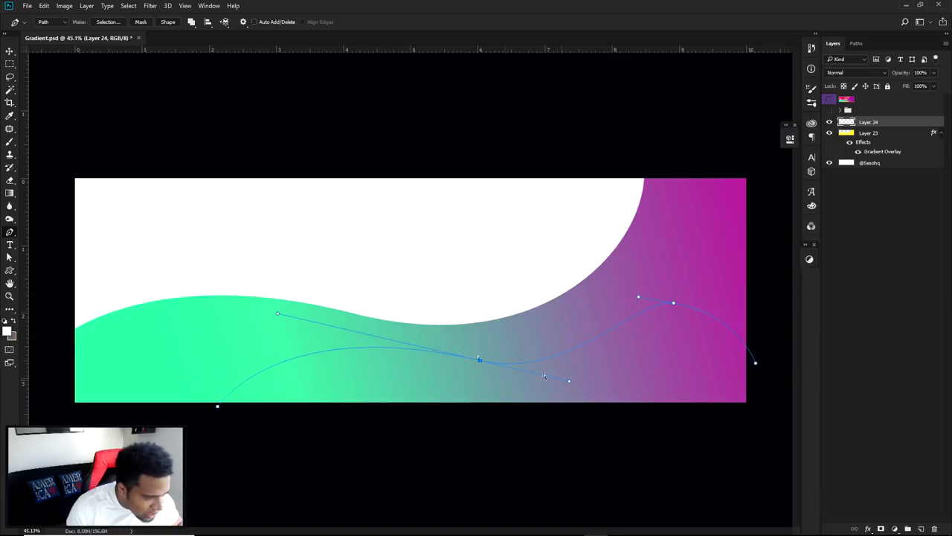
left_click(674, 303, "ctrl")
left_click_drag(739, 314, 721, 296)
Step: Close the wave outline below the banner's bottom-right and bottom-left corners
left_click(755, 363)
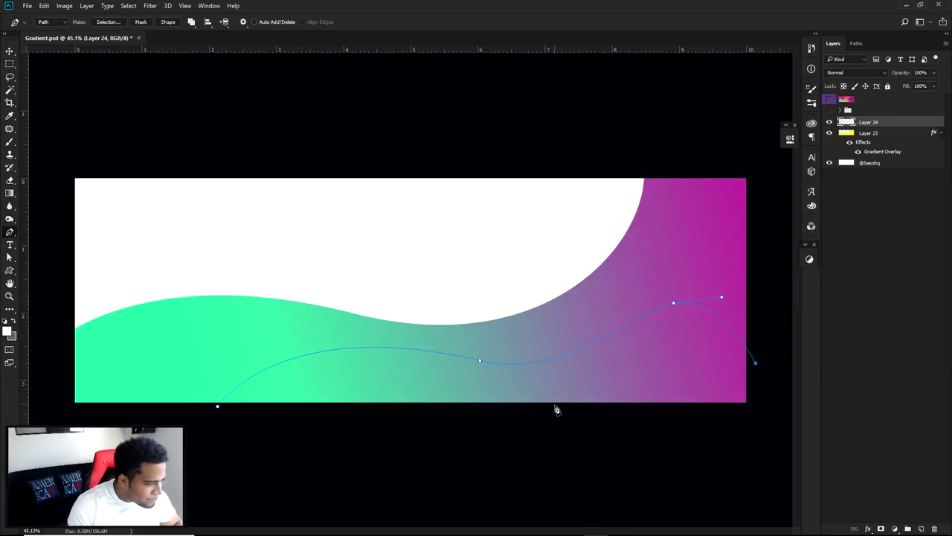
left_click(790, 437)
left_click(207, 486)
left_click(217, 406)
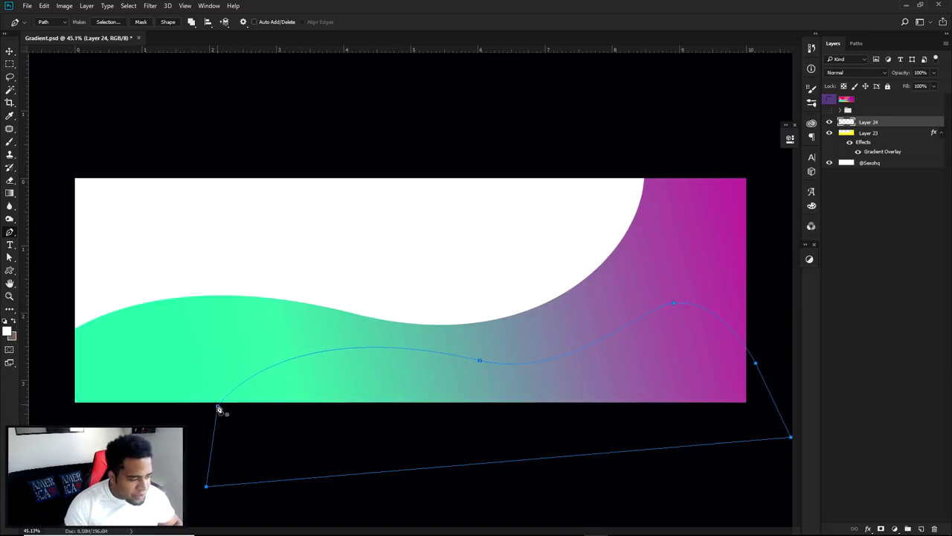
Step: Fill the closed wave outline with yellow
right_click(329, 273)
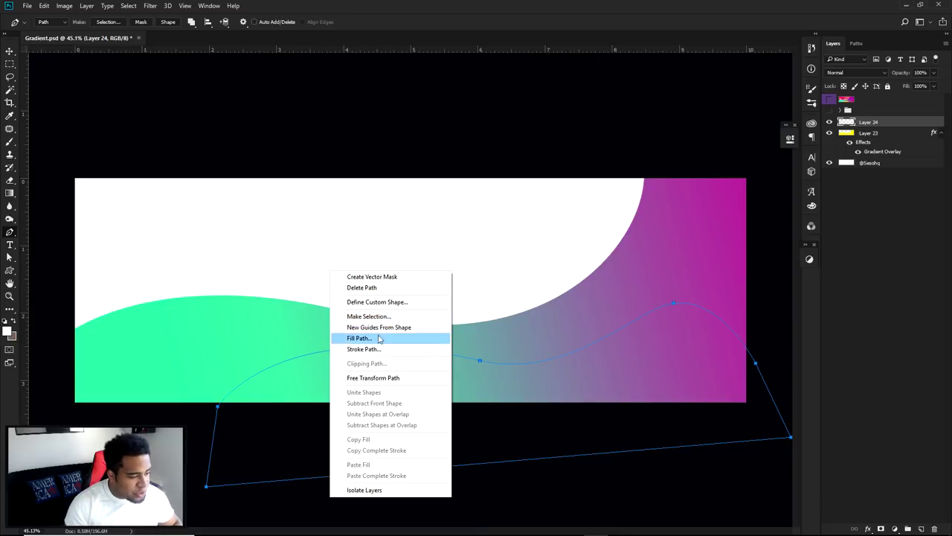
left_click(379, 339)
left_click(566, 236)
right_click(570, 225)
Step: Delete the path and give Layer 24 a yellow-to-red Gradient Overlay
left_click(601, 242)
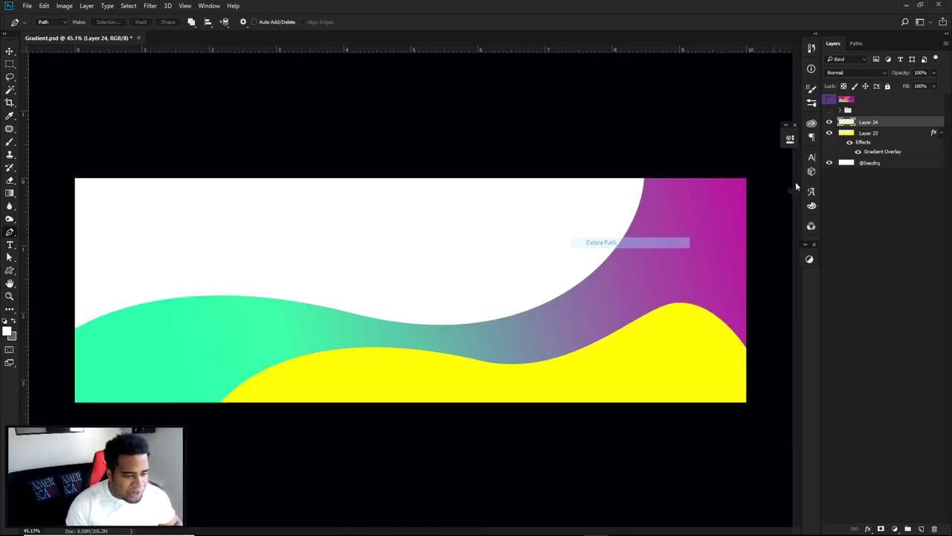
double_click(904, 122)
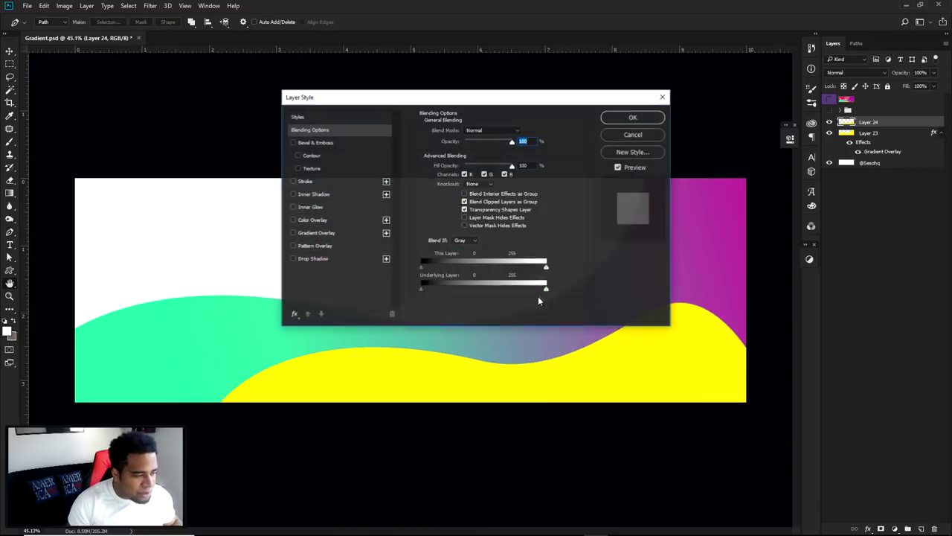
left_click(316, 232)
left_click(473, 153)
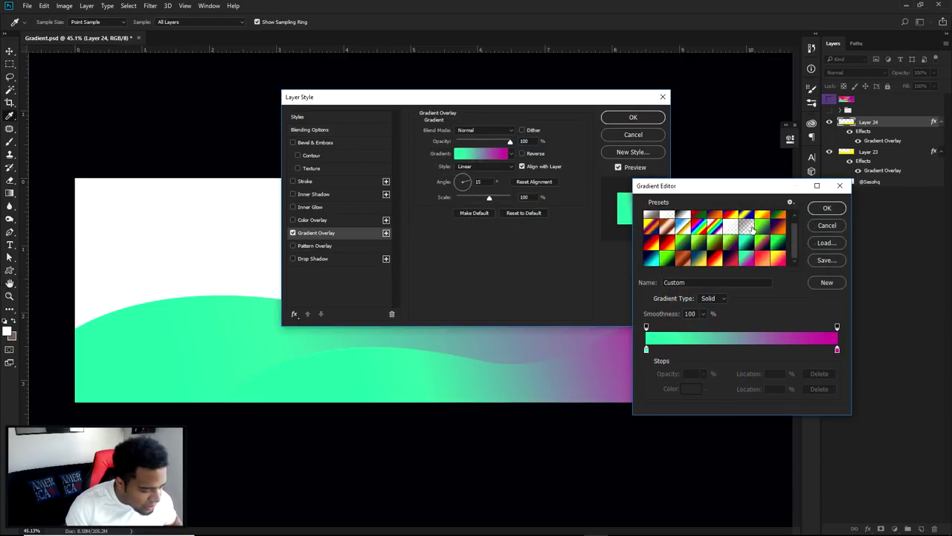
left_click(781, 261)
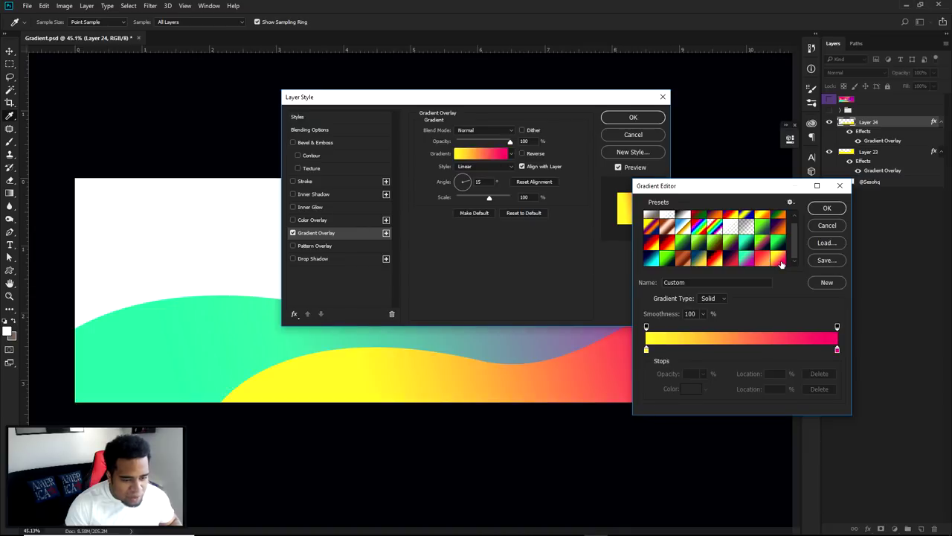
left_click(826, 208)
left_click(633, 117)
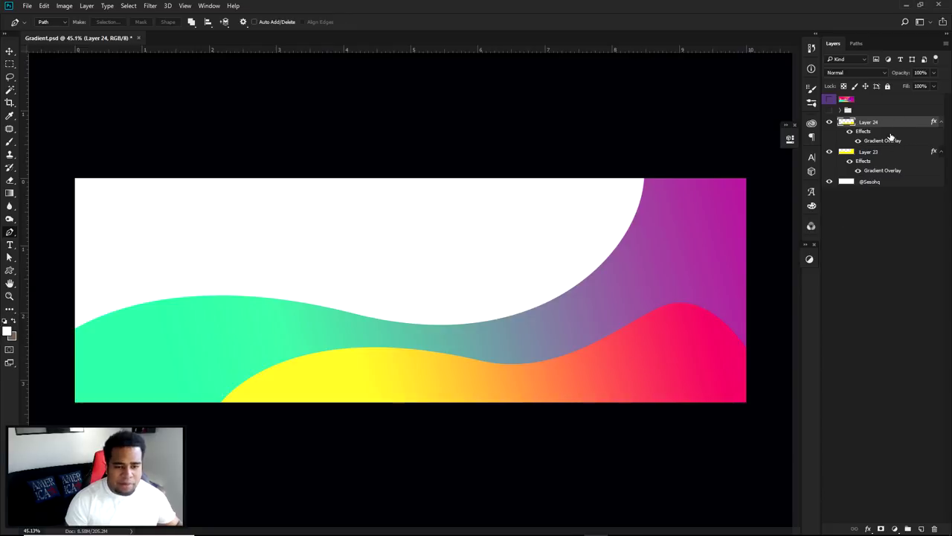
Step: Edit the gradient stops to yellow ffe32a and pink f2206a and confirm the gradient
key("space")
left_click(482, 153)
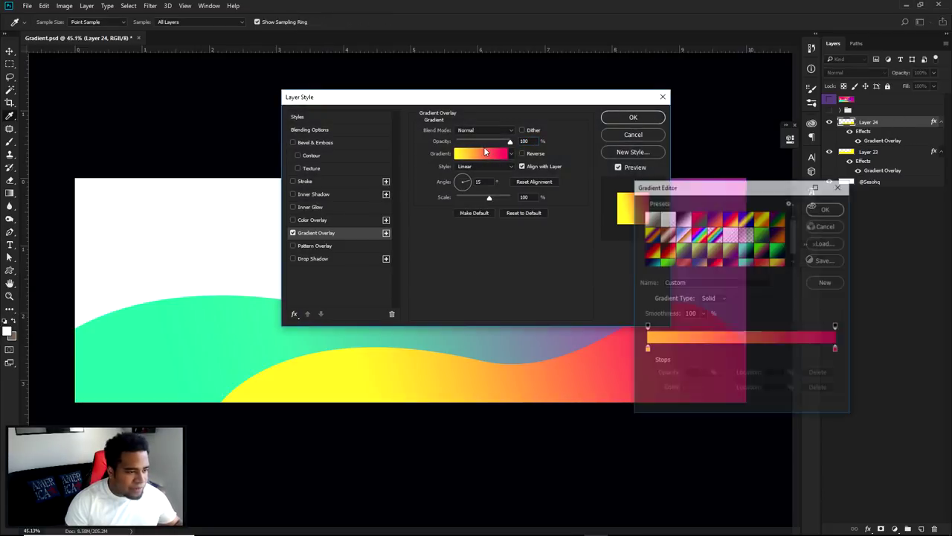
left_click(646, 350)
double_click(646, 351)
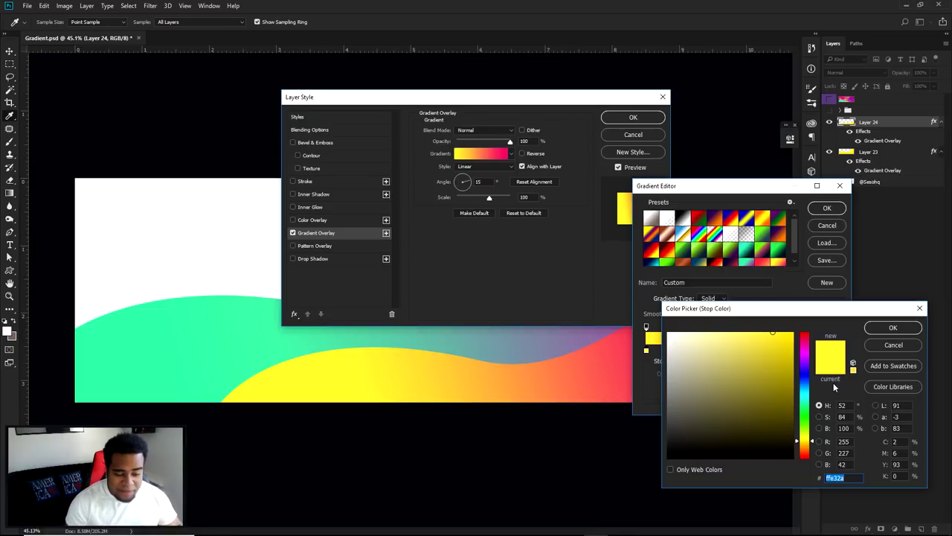
left_click(893, 344)
left_click(840, 351)
double_click(840, 351)
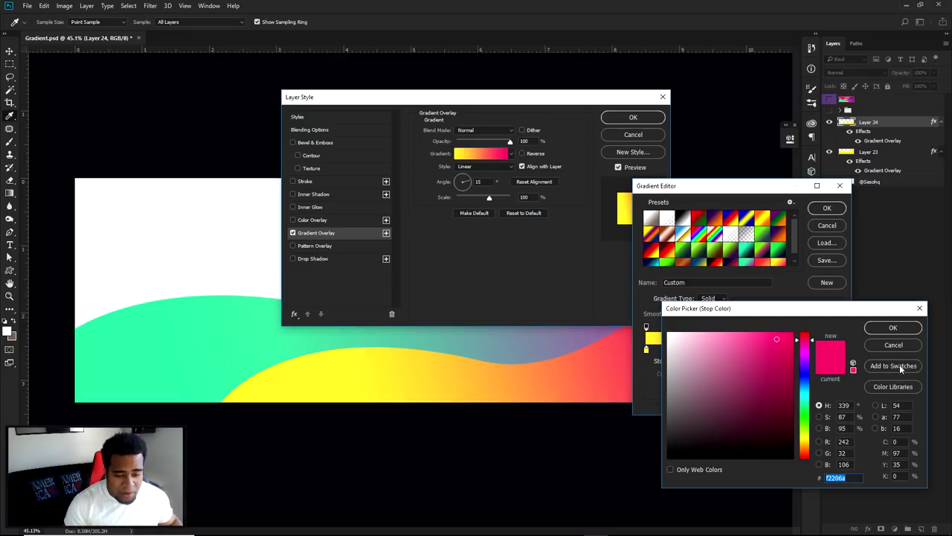
left_click(893, 327)
left_click(827, 208)
left_click(633, 116)
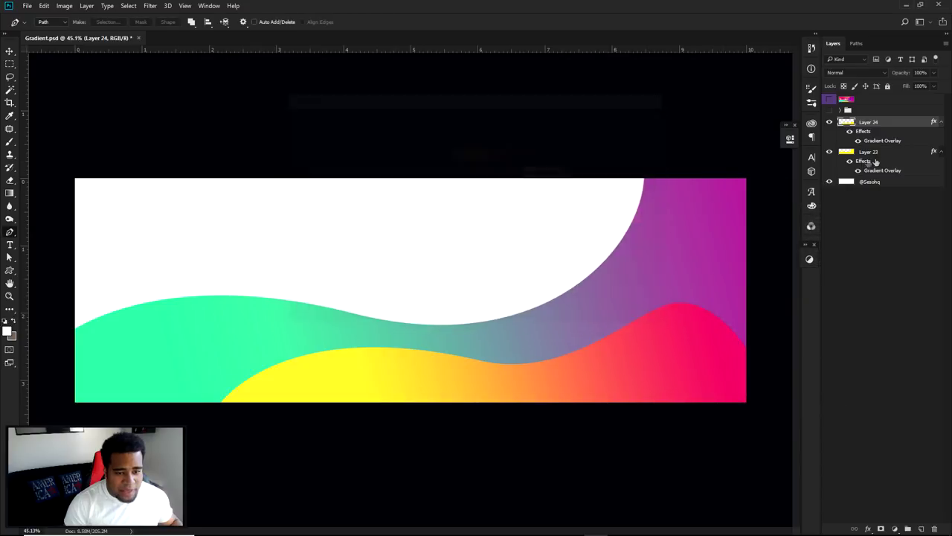
double_click(866, 161)
left_click(480, 154)
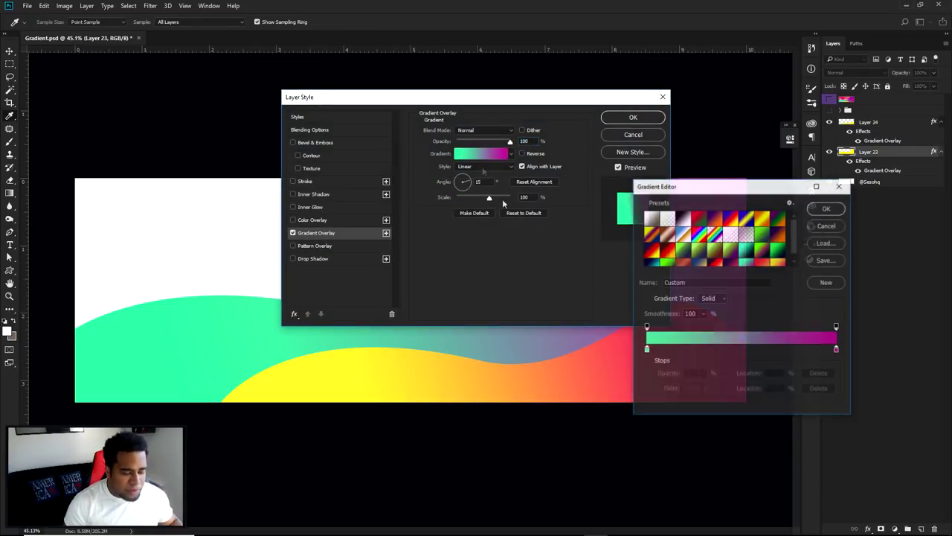
double_click(647, 348)
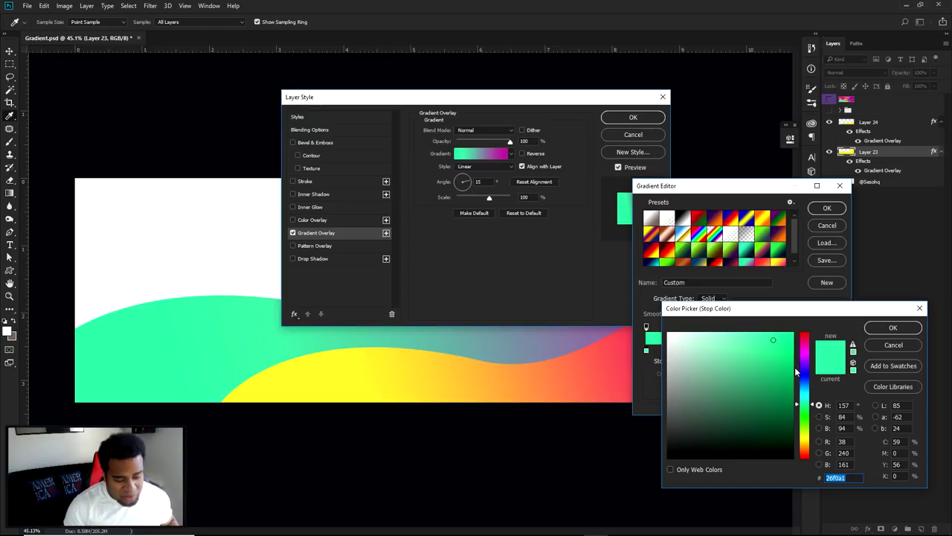
left_click(893, 345)
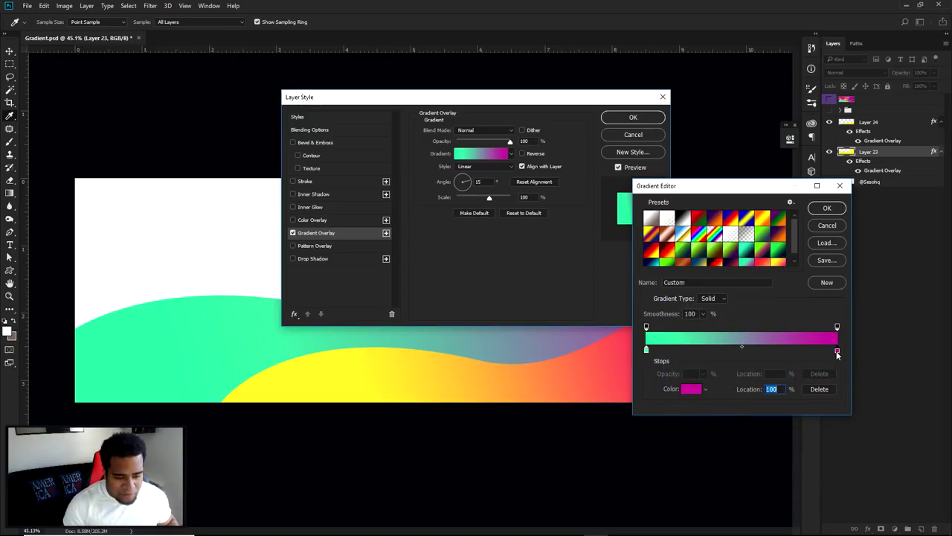
double_click(836, 352)
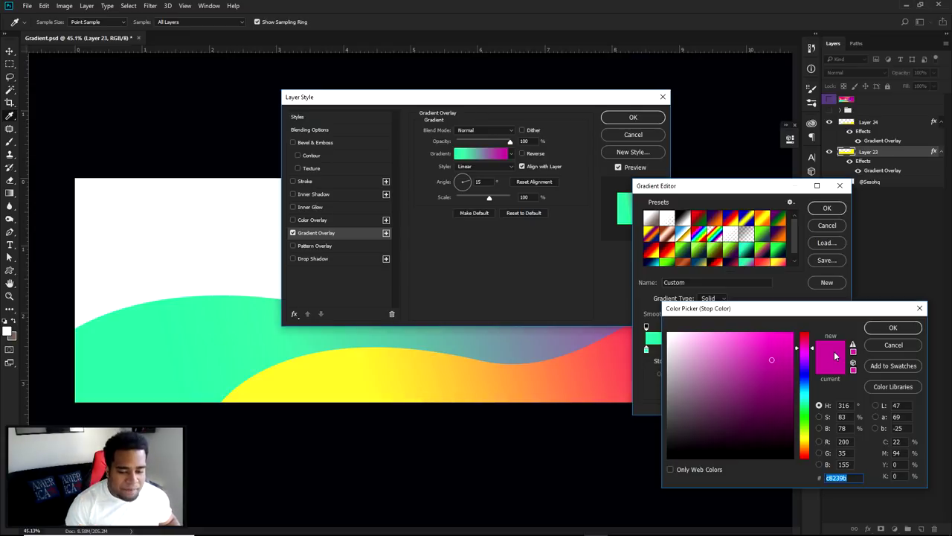
left_click(884, 338)
key("Return")
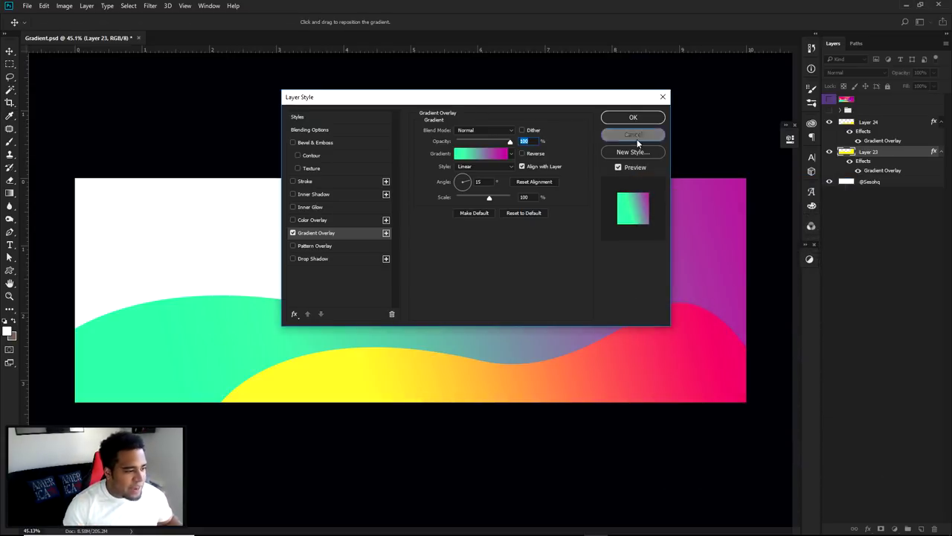
key("Return")
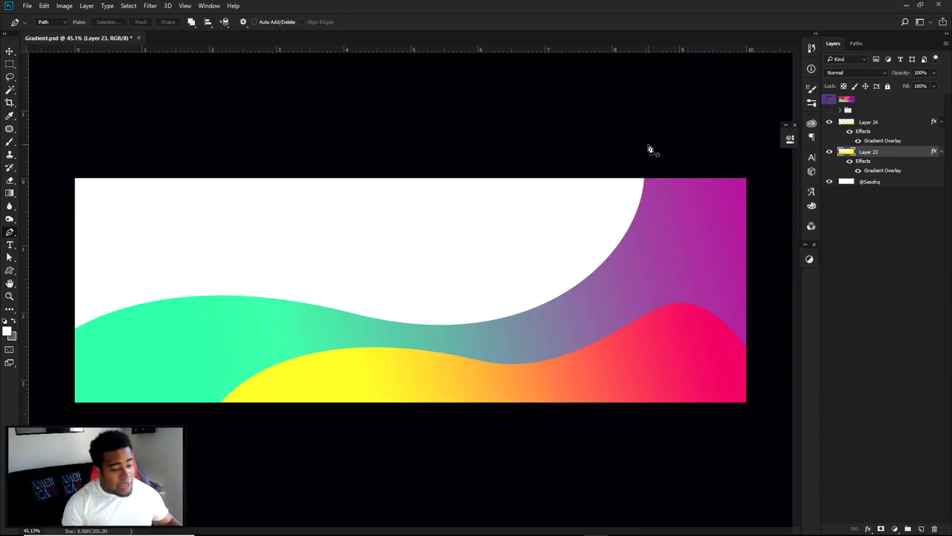
left_click(869, 122)
left_click(921, 528)
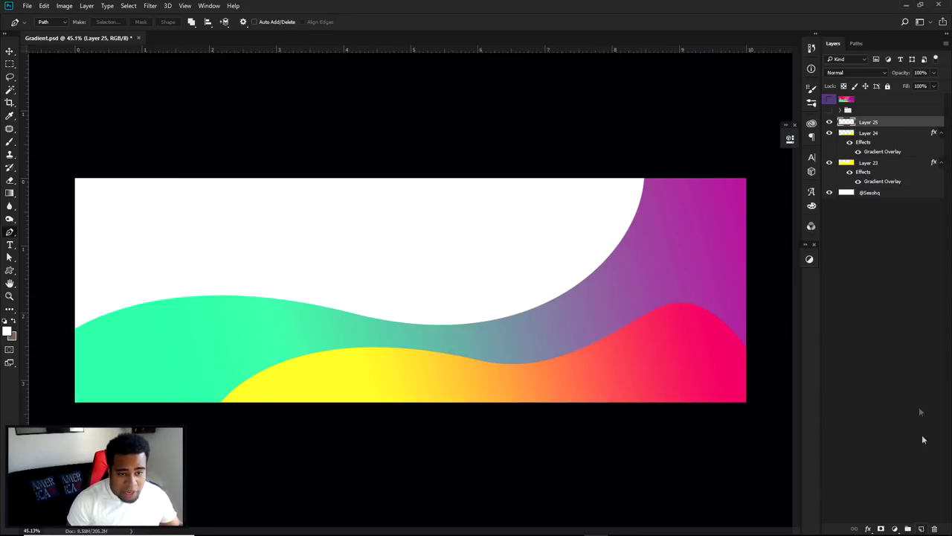
Step: Show the reference design and draw the new outline's curved edge across the banner's middle
left_click(830, 100)
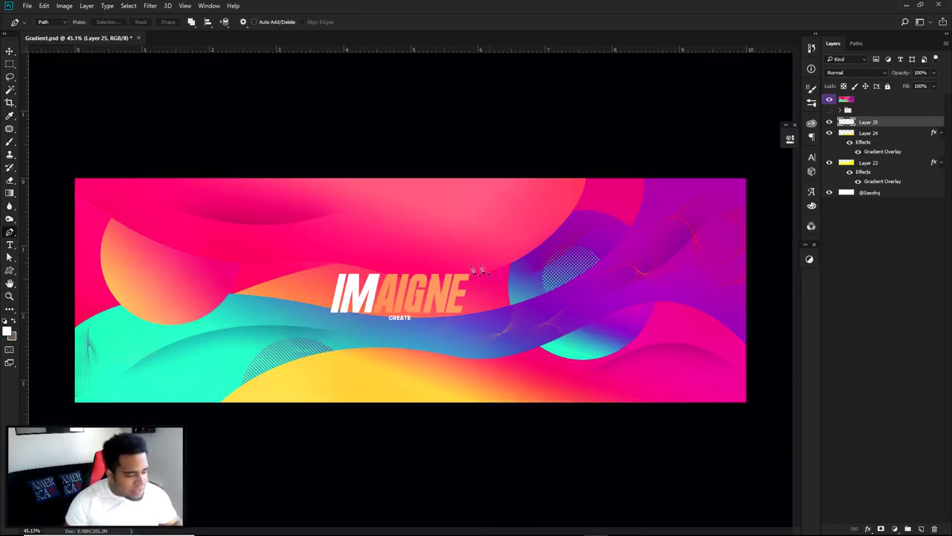
left_click_drag(363, 259, 487, 252)
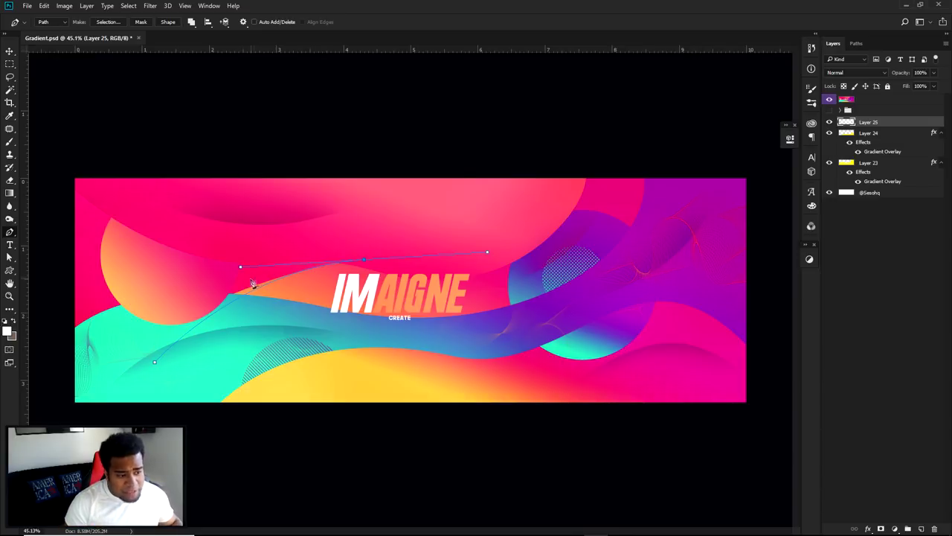
left_click_drag(572, 162, 580, 89)
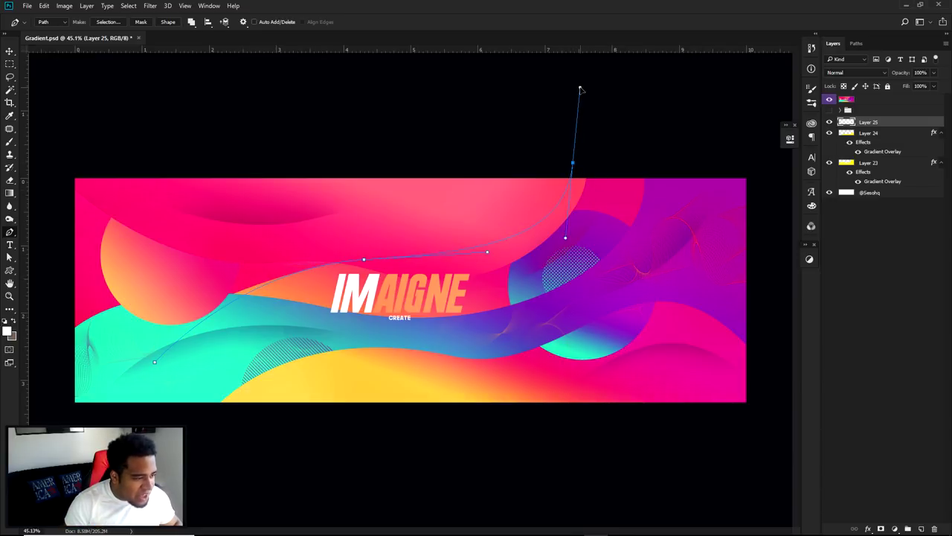
left_click(497, 263, "ctrl")
mouse_move(488, 254)
left_mouse_down()
mouse_move(490, 263)
mouse_move(501, 256)
left_mouse_up()
Step: Close the outline around the right side and below the banner, then hide the reference
left_click(573, 162)
left_click(744, 130)
left_click(735, 302)
left_click(647, 415)
left_click_drag(471, 434, 411, 440)
left_click(155, 362)
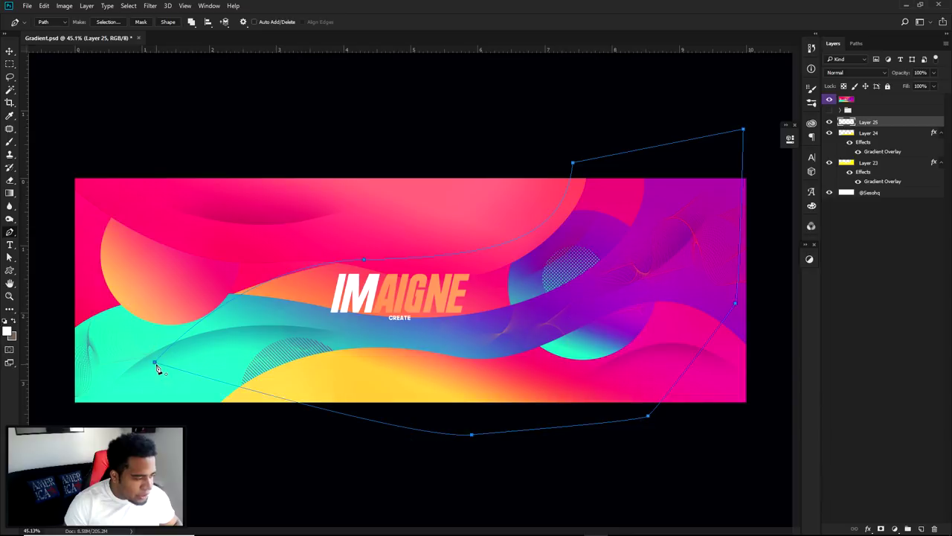
left_click(830, 99)
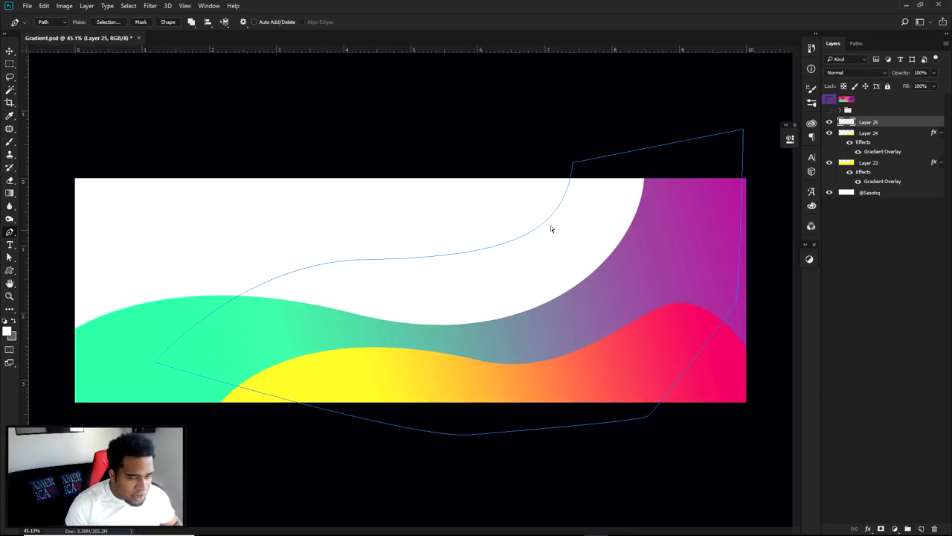
Step: Fill the wave path with yellow, then delete the path
right_click(656, 208)
left_click(681, 276)
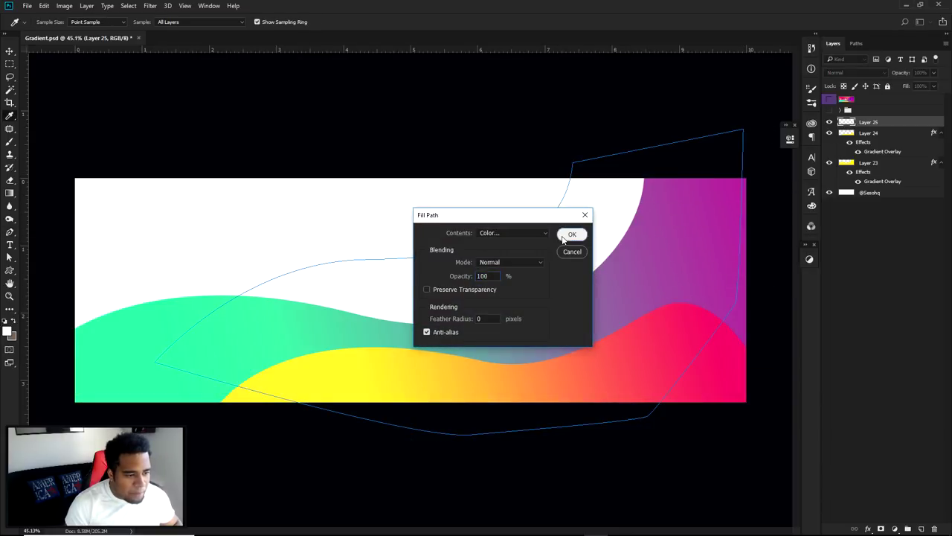
left_click(572, 234)
right_click(583, 218)
left_click(599, 233)
Step: Move Layer 25 below Layer 23 and give it a yellow-to-pink Gradient Overlay
left_click_drag(868, 123, 863, 191)
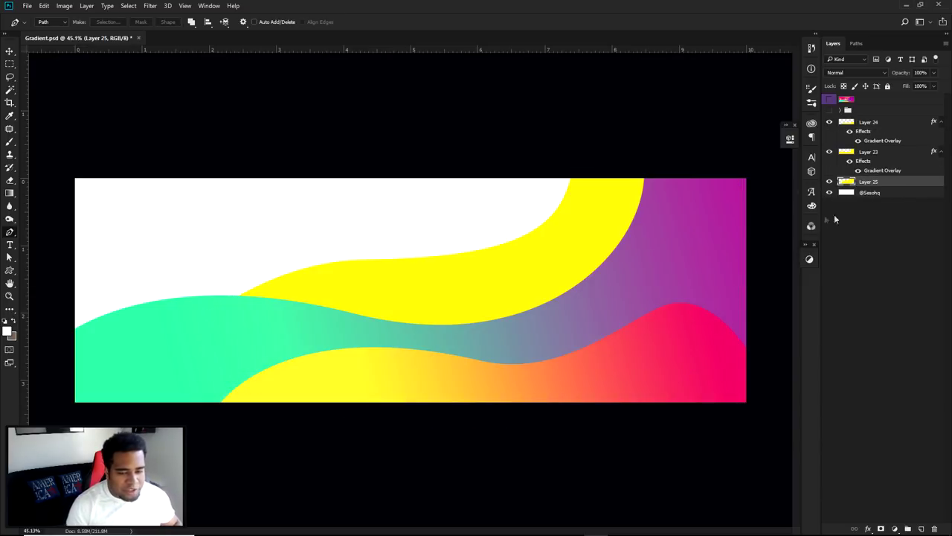
double_click(889, 184)
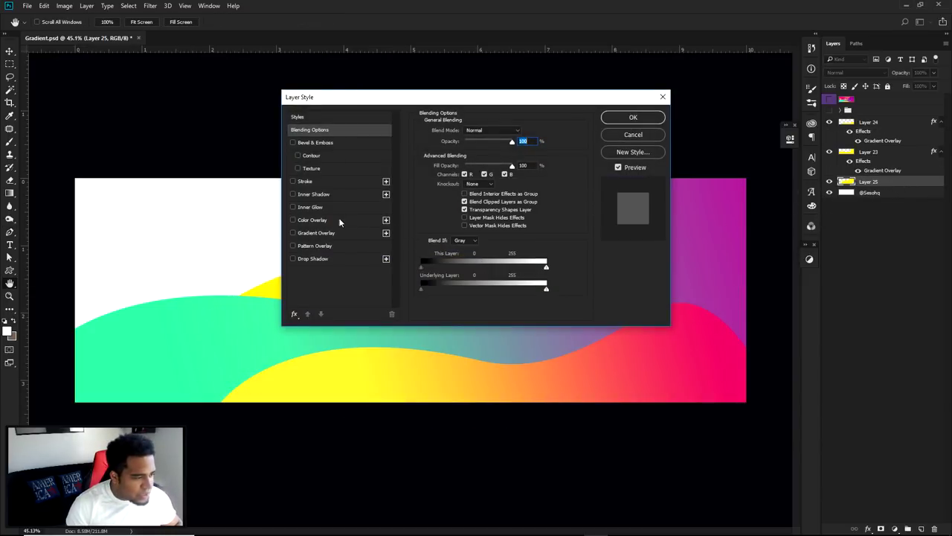
left_click(317, 232)
left_click(480, 153)
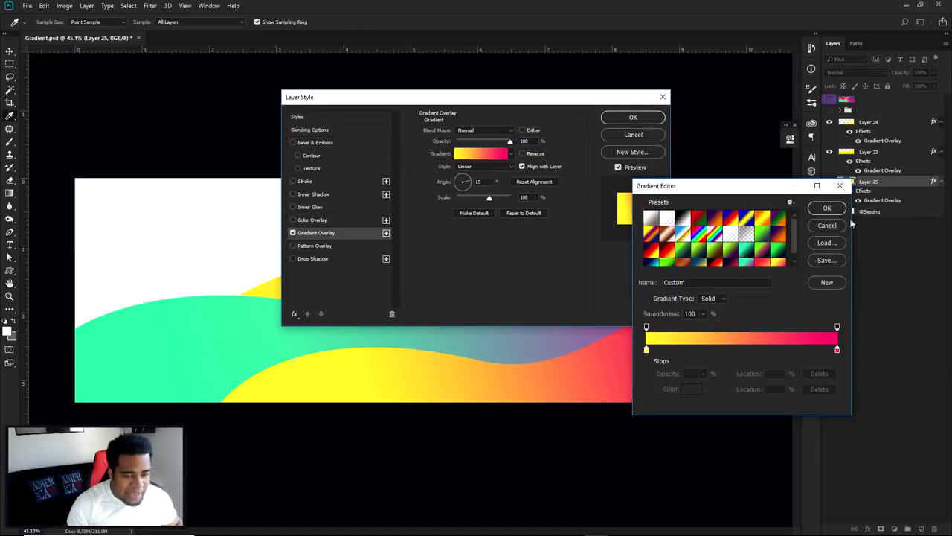
left_click(827, 211)
left_click(634, 119)
Step: Hide and reshow Layer 23 to check the new wave, then select Layer 24
key("p")
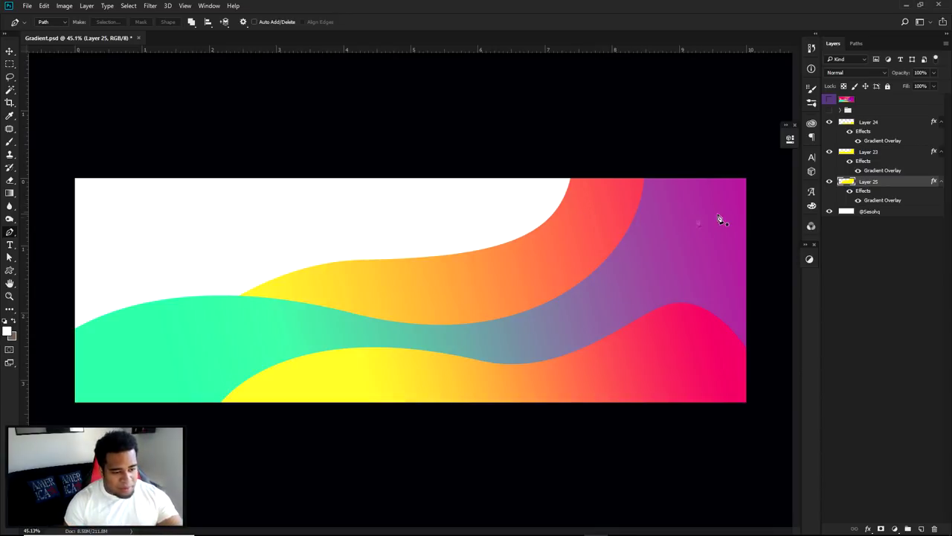
left_click(829, 152)
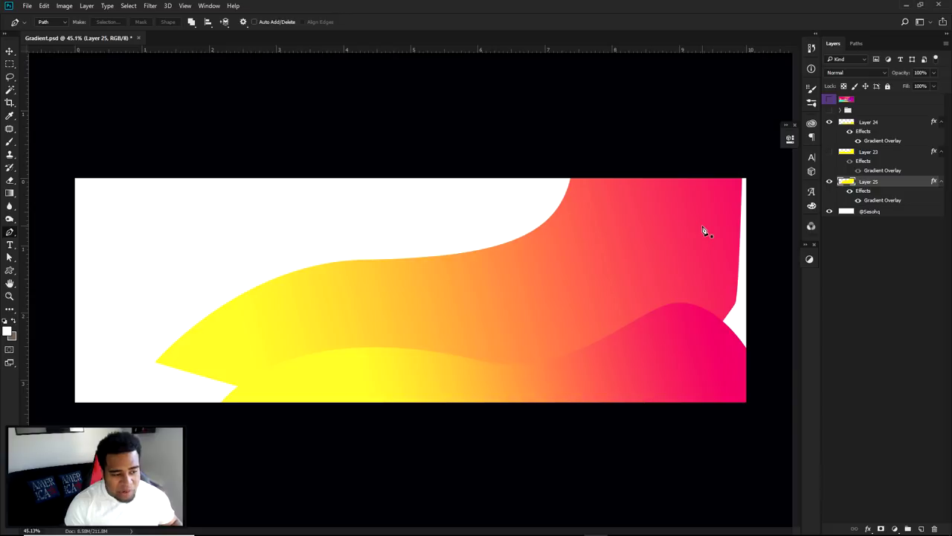
left_click(831, 153)
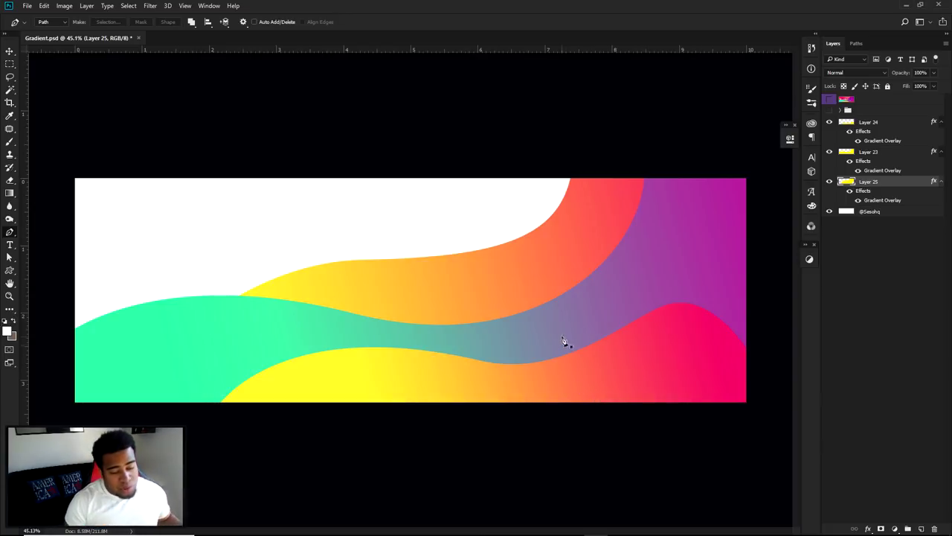
left_click(877, 121)
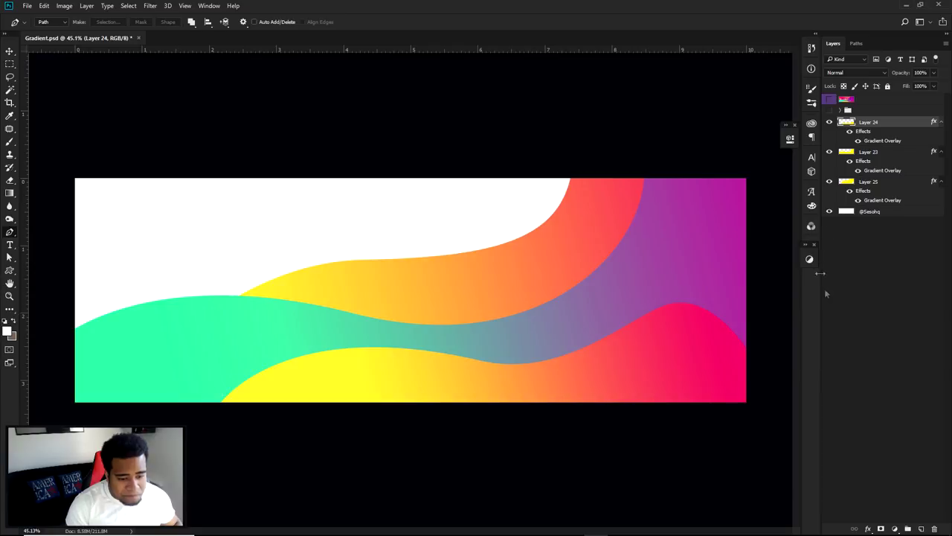
Step: On a new layer, draw a closed wave path across the banner's top-left, past the top edge
left_click(921, 529)
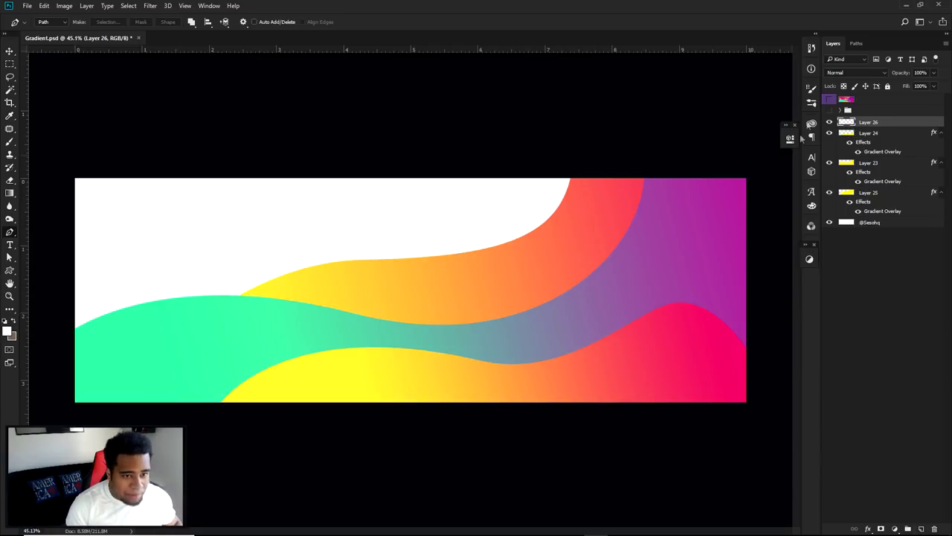
left_click(830, 98)
left_click(55, 170)
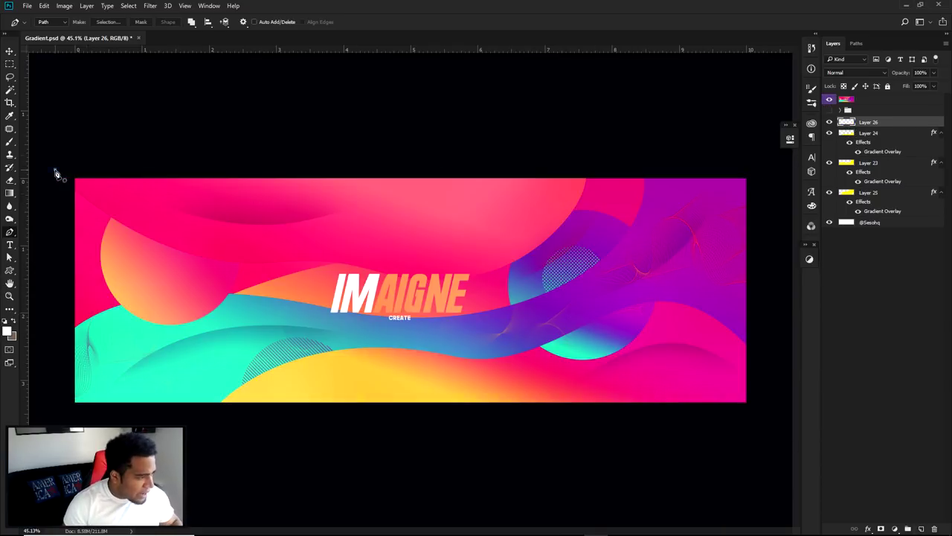
left_click_drag(282, 262, 446, 260)
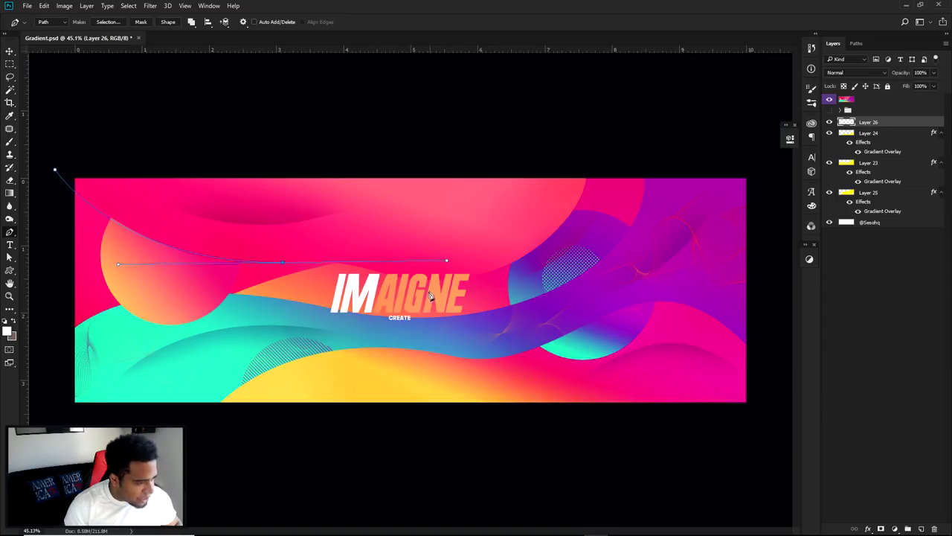
left_click_drag(447, 261, 333, 260)
left_click_drag(411, 278, 432, 285)
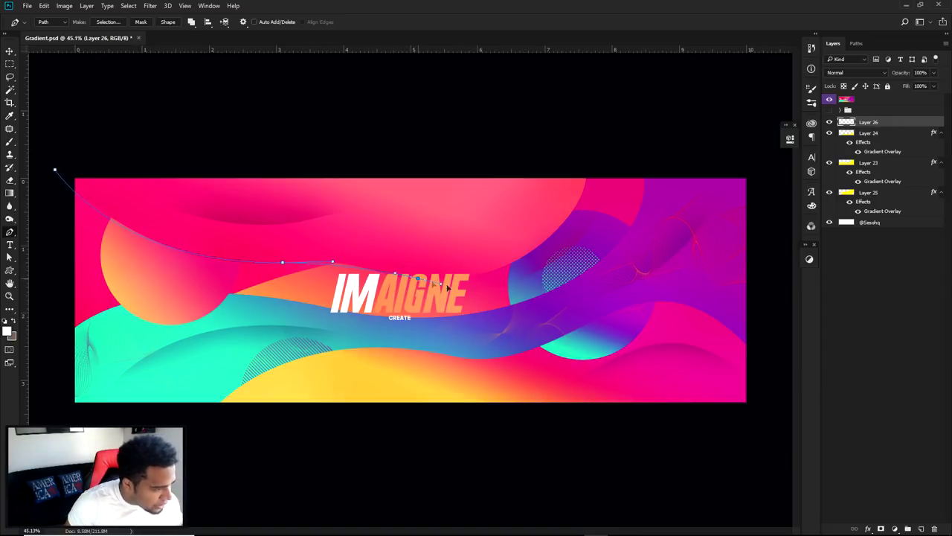
left_click(494, 282)
left_click_drag(600, 156, 619, 61)
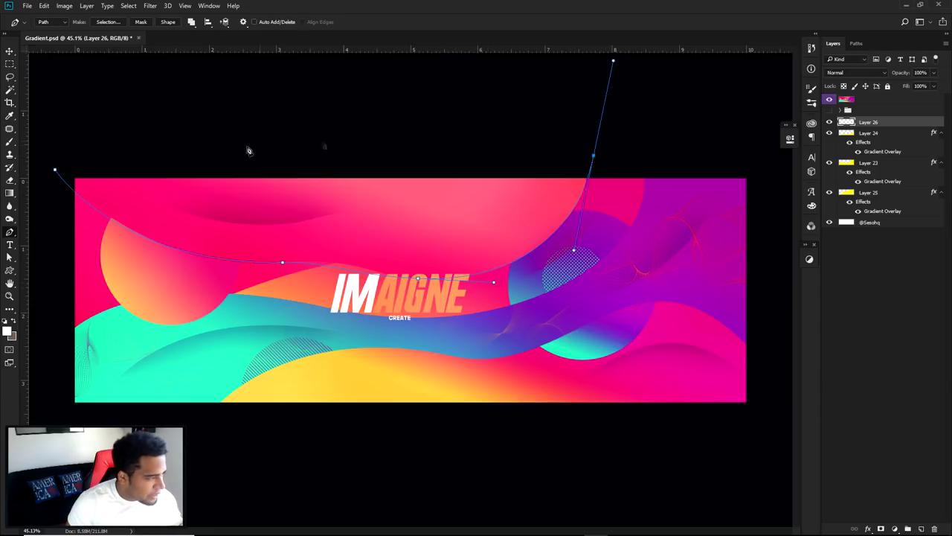
left_click(56, 171)
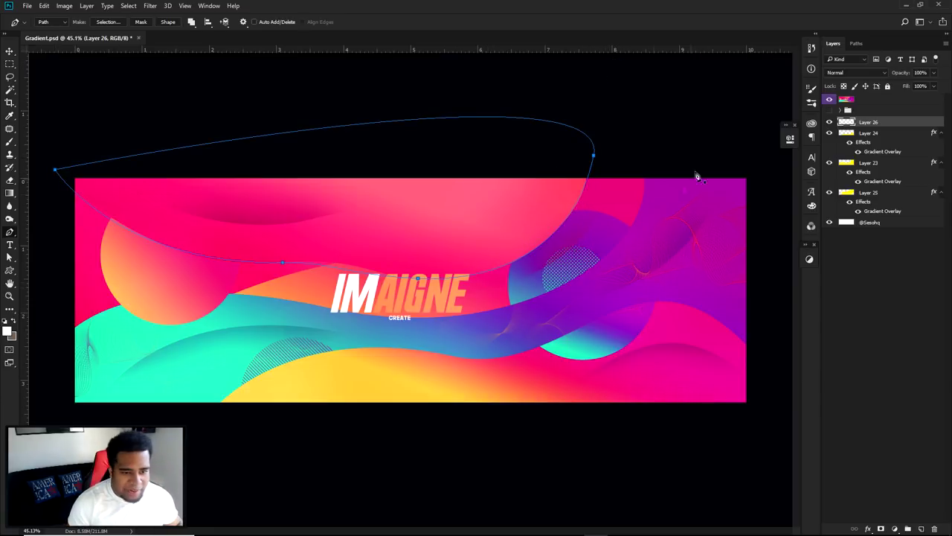
Step: Refine the path's lower curve, flattening and smoothing it against the reference design
left_click(830, 99)
mouse_move(282, 264)
left_mouse_down()
mouse_move(332, 263)
mouse_move(320, 253)
mouse_move(278, 259)
left_mouse_up()
left_click_drag(343, 277, 356, 283)
left_click_drag(321, 255, 344, 260)
left_click(358, 316, "ctrl")
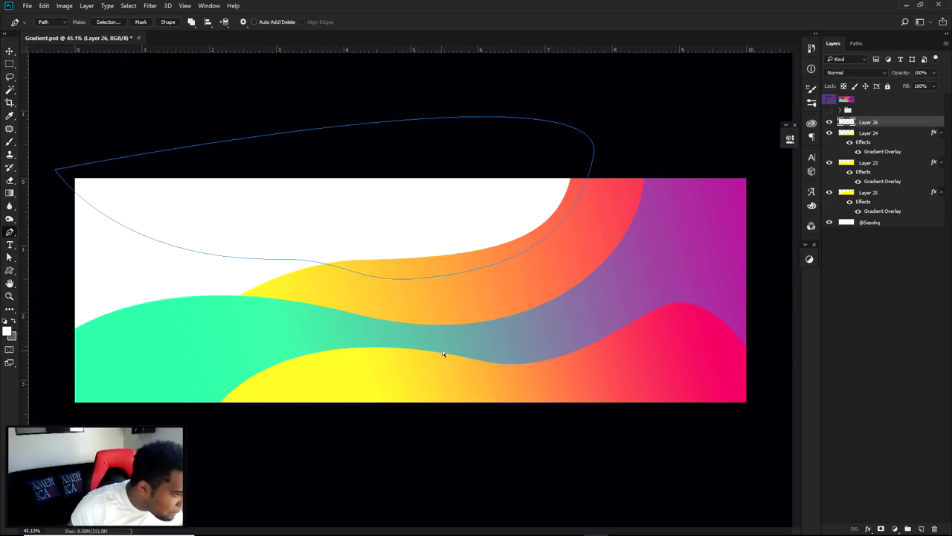
left_click(348, 274, "ctrl")
left_click_drag(283, 262, 273, 255)
left_click(375, 239, "ctrl")
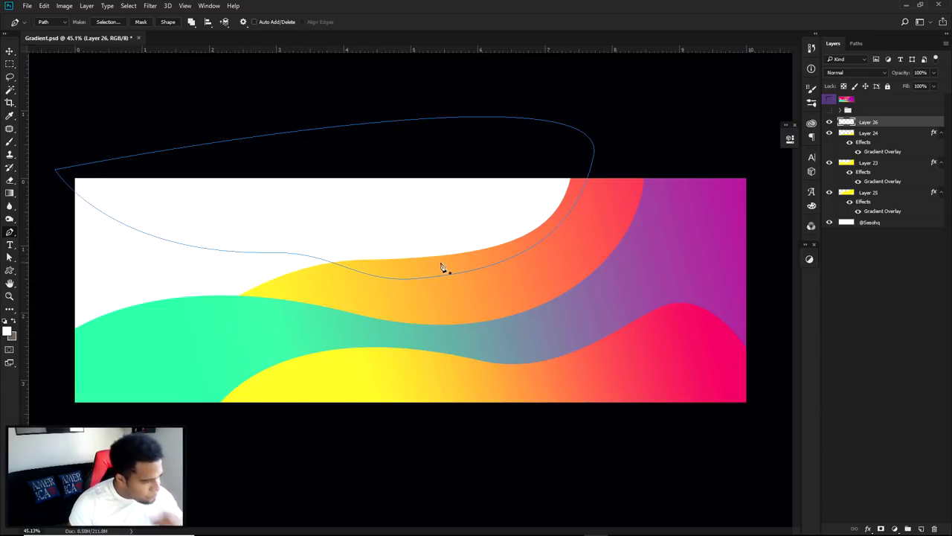
left_click(830, 99)
left_click(830, 99)
Step: Fill the wave path on Layer 26 with yellow and delete the path
right_click(627, 227)
left_click(654, 295)
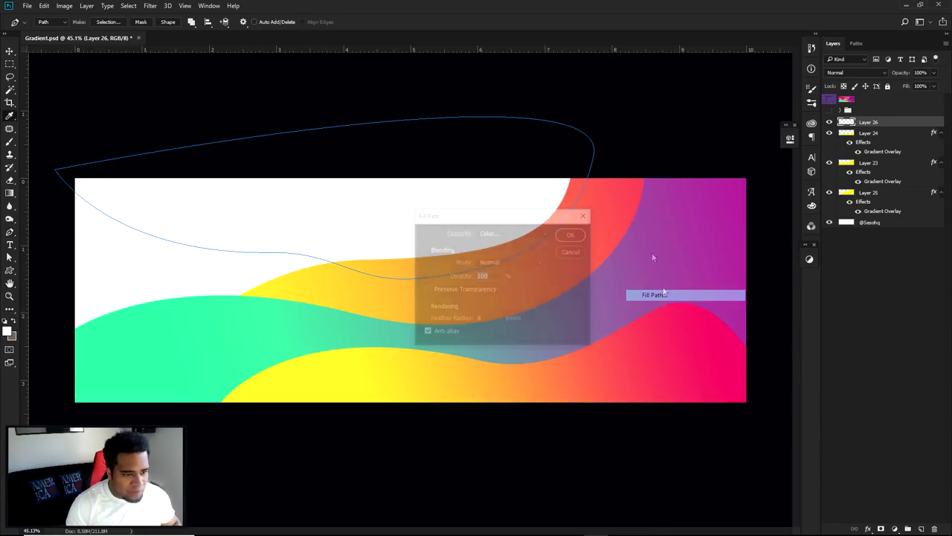
left_click(567, 237)
right_click(612, 226)
left_click(643, 243)
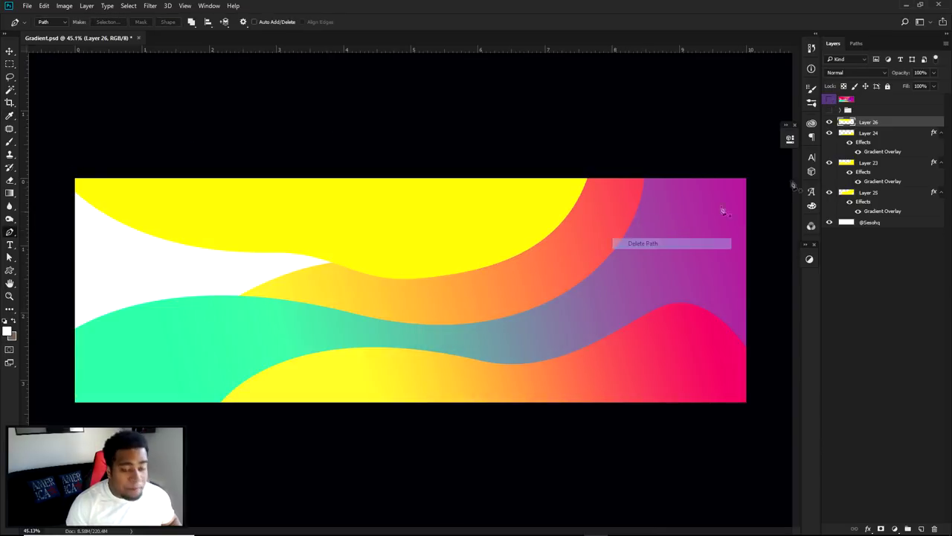
double_click(902, 122)
Step: Turn on a Gradient Overlay for Layer 26 and pick a red-to-orange gradient
left_click(318, 230)
left_click_drag(410, 100, 580, 185)
left_click(651, 236)
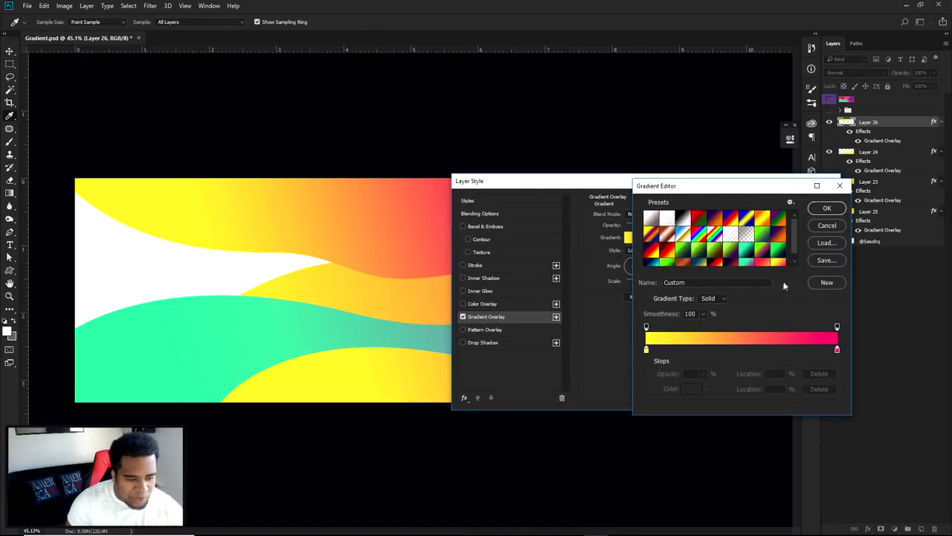
left_click(767, 263)
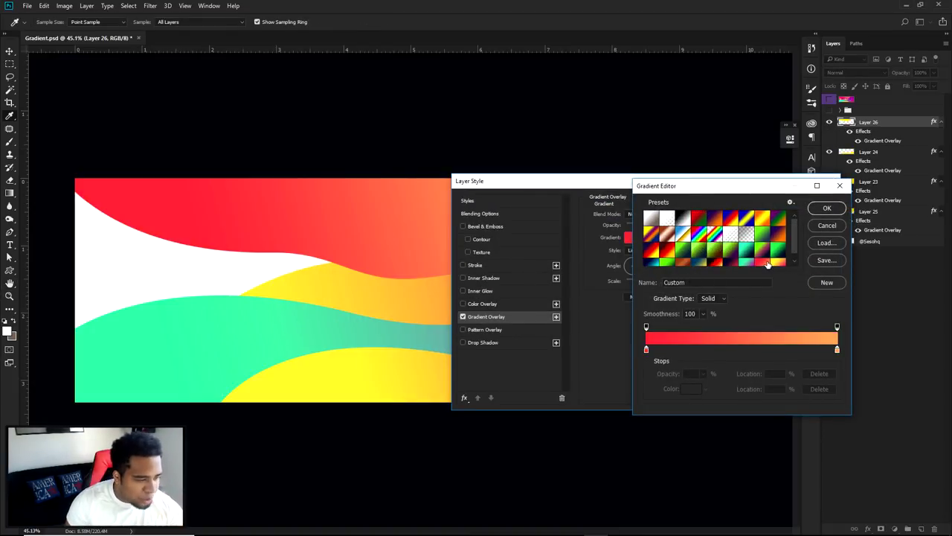
left_click(841, 211)
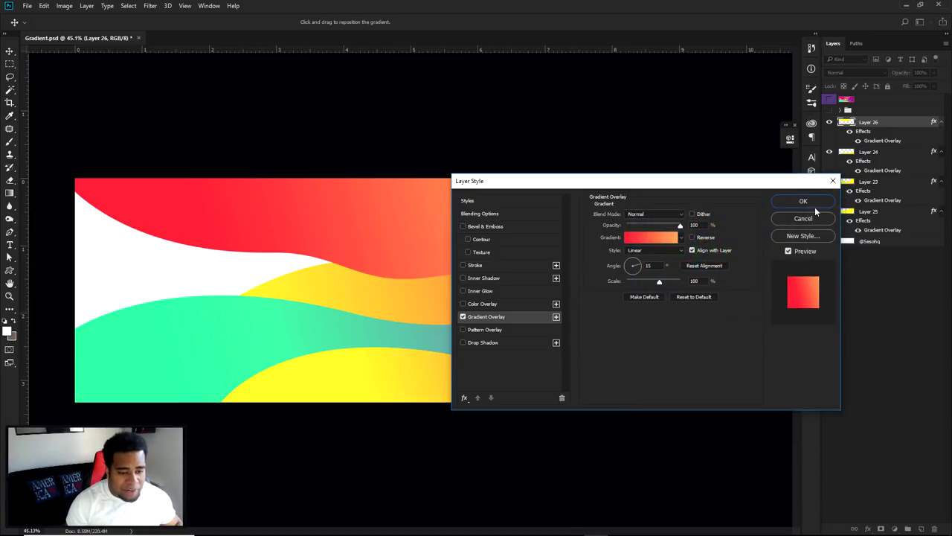
Step: Review the gradient's red and orange colour stops unchanged and apply the overlay
left_click(648, 238)
double_click(646, 350)
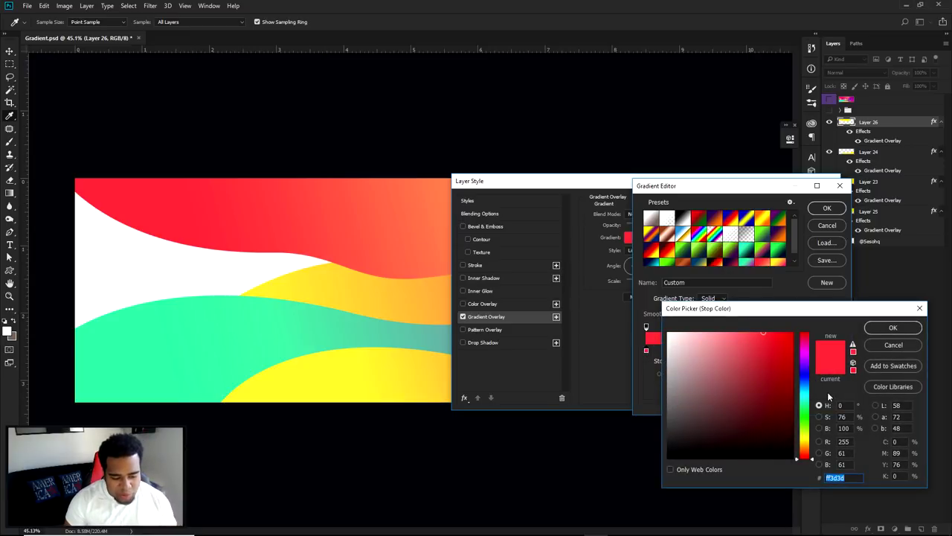
left_click(893, 328)
double_click(834, 350)
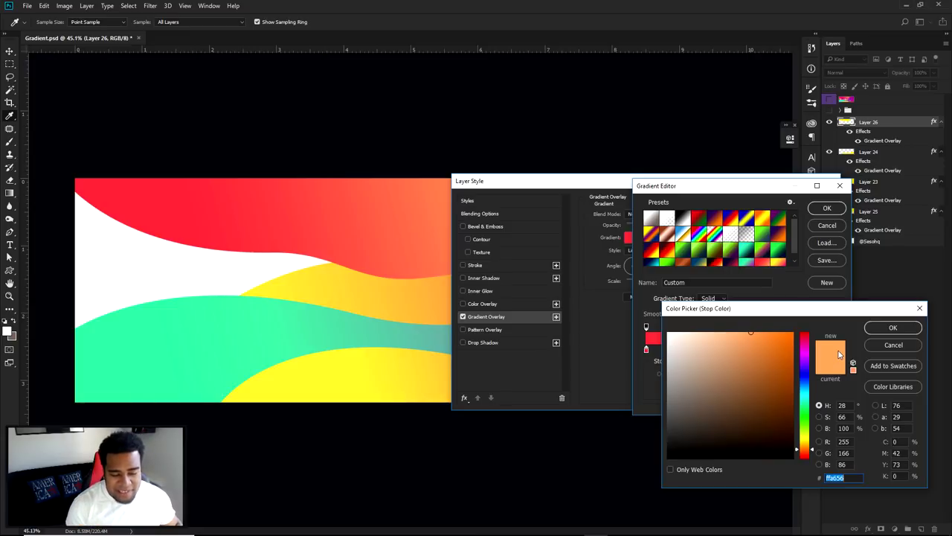
left_click(895, 347)
left_click(820, 208)
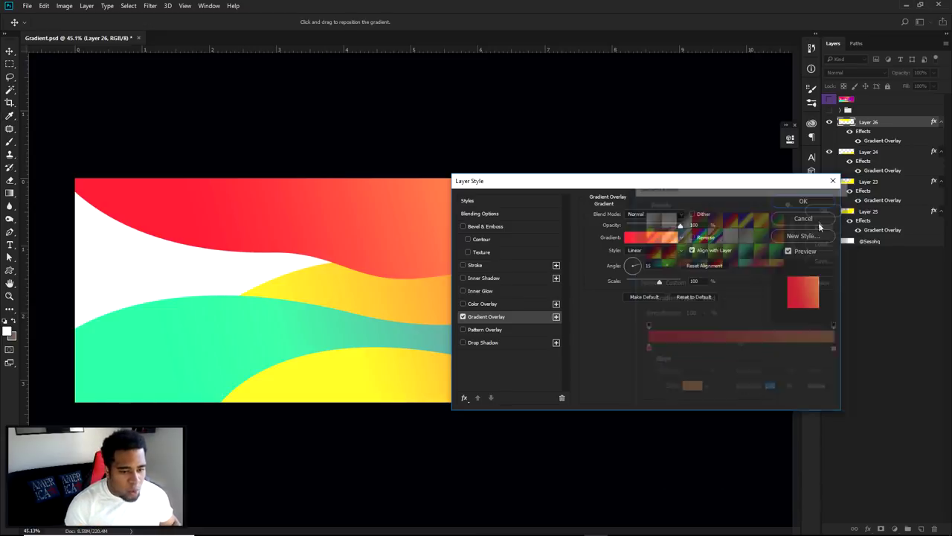
left_click(817, 203)
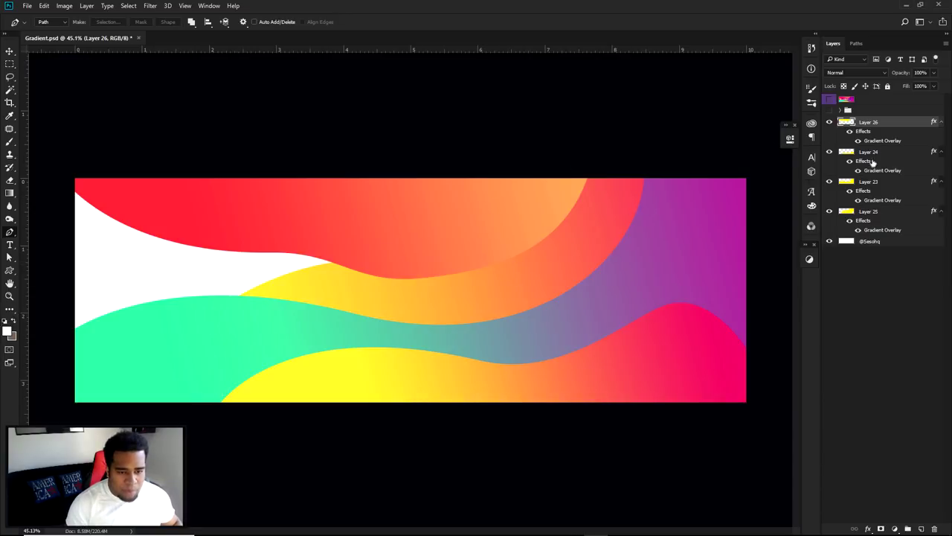
Step: Above Layer 24, add a new layer and draw a closed curved path over the banner's left side
left_click(830, 121)
left_click(829, 121)
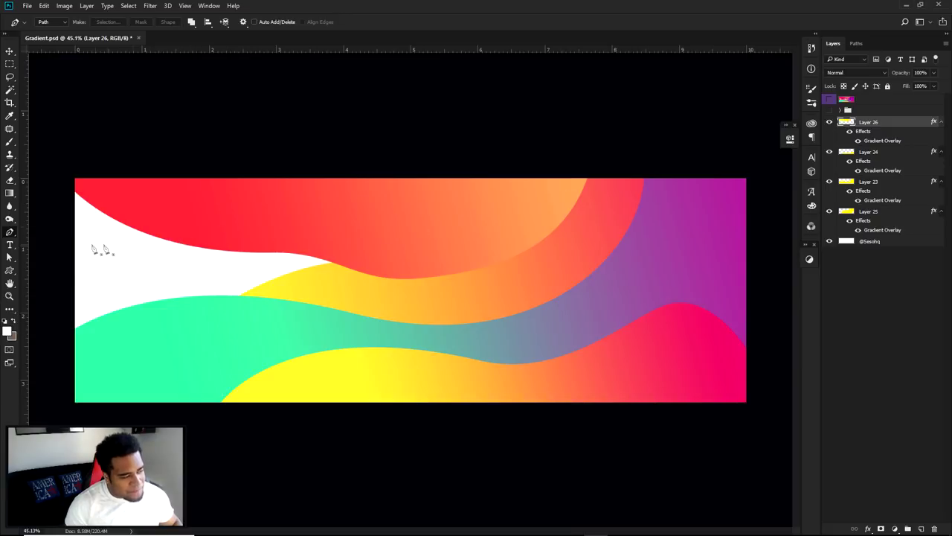
left_click(863, 156)
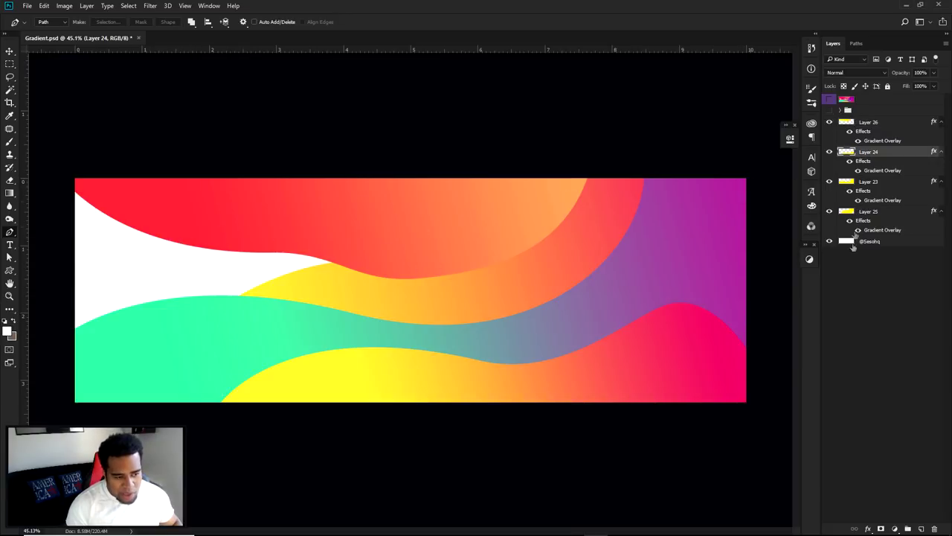
left_click(922, 526)
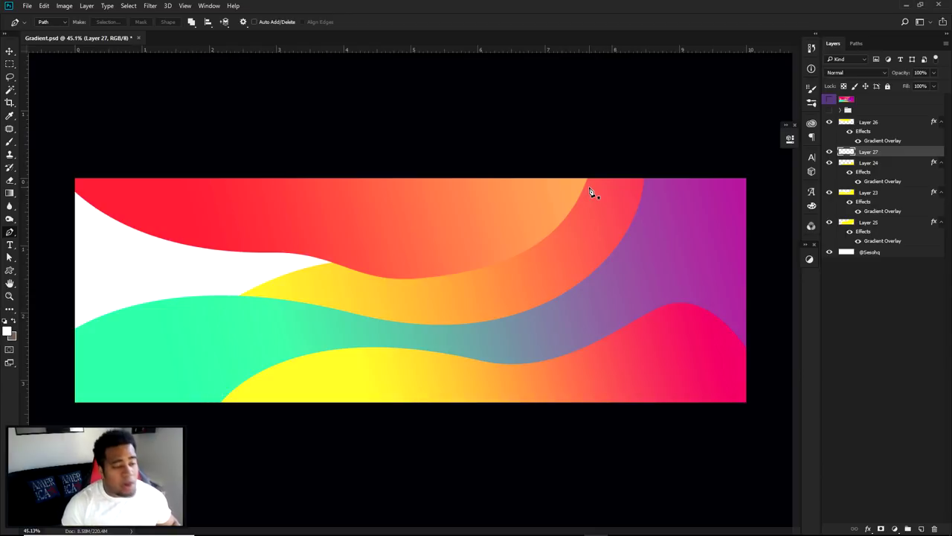
left_click(48, 156)
left_click_drag(498, 247, 519, 311)
left_click_drag(226, 410, 119, 414)
left_click(56, 405)
left_click(49, 156)
Step: Fill the left-side path with yellow and delete the path
right_click(566, 207)
left_click(610, 276)
left_click(570, 233)
right_click(580, 218)
left_click(610, 235)
Step: Add a Gradient Overlay to Layer 27 and move the layer below Layer 25
double_click(906, 155)
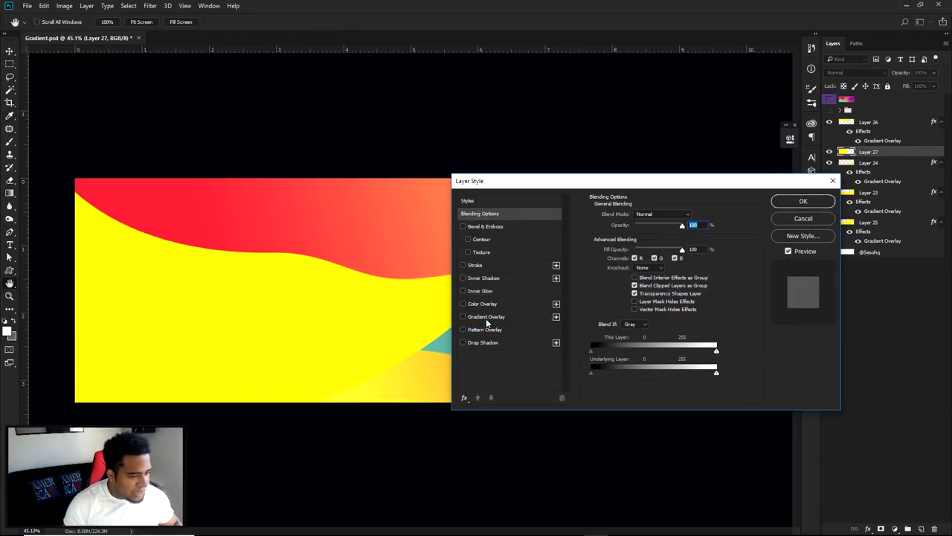
left_click(485, 317)
left_click(804, 201)
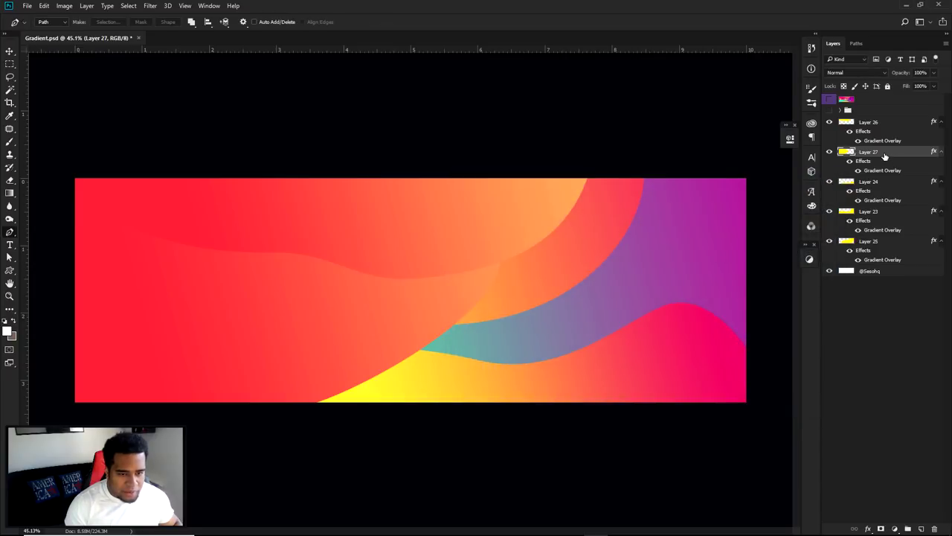
left_click_drag(882, 158, 881, 275)
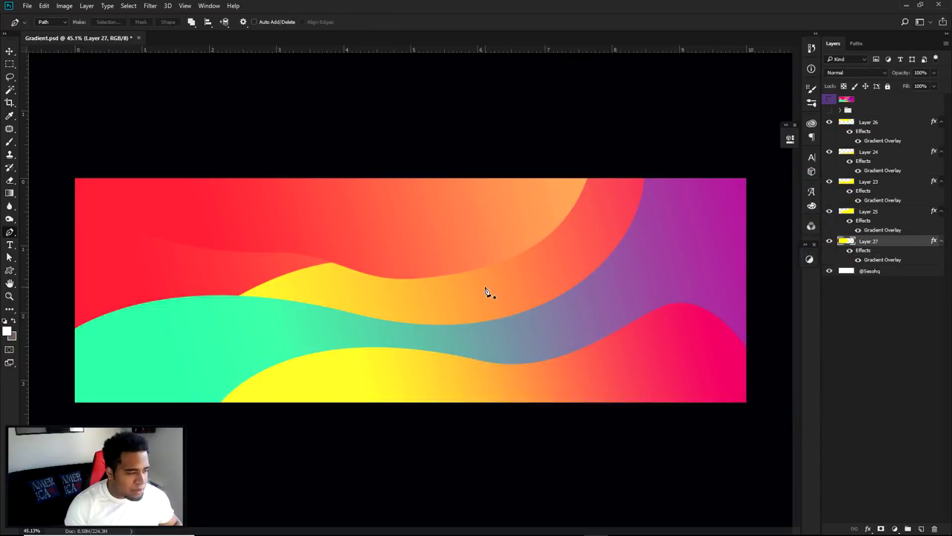
Step: Reverse Layer 27's gradient and set its angle to about 47°
double_click(882, 260)
left_click(702, 239)
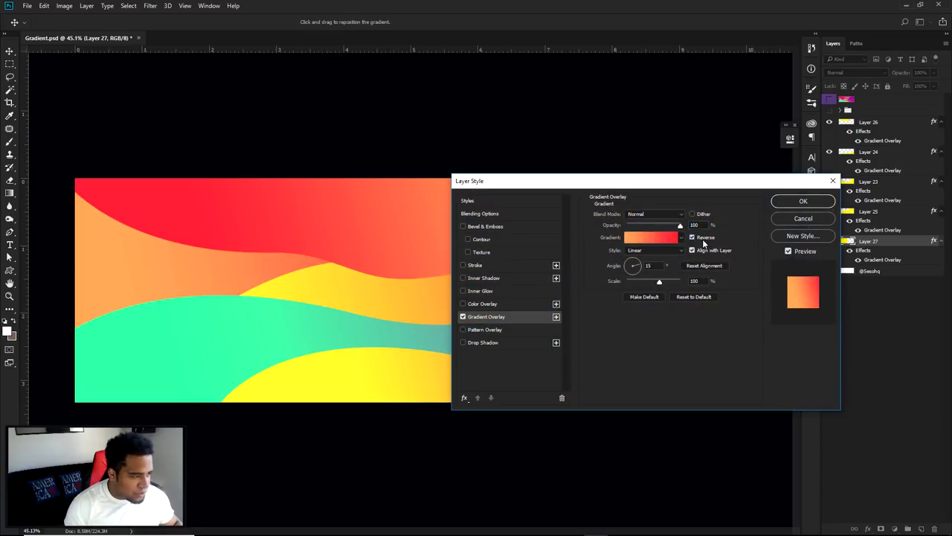
left_click(637, 263)
left_click_drag(637, 265, 638, 271)
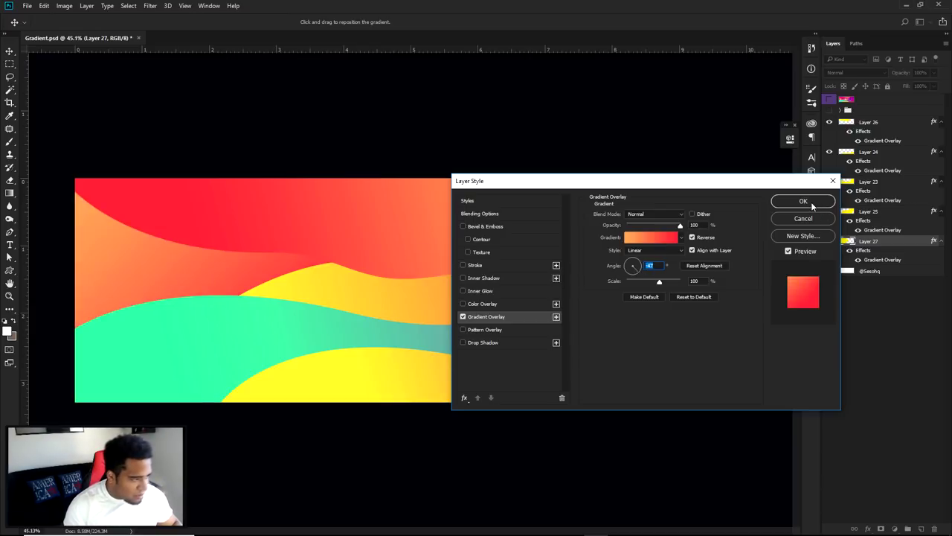
key("Return")
left_click(10, 231)
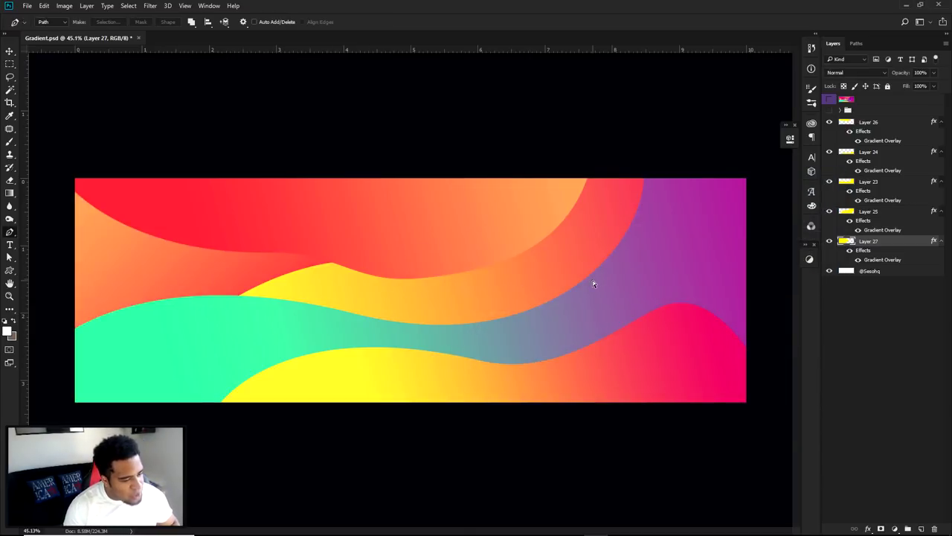
key("v")
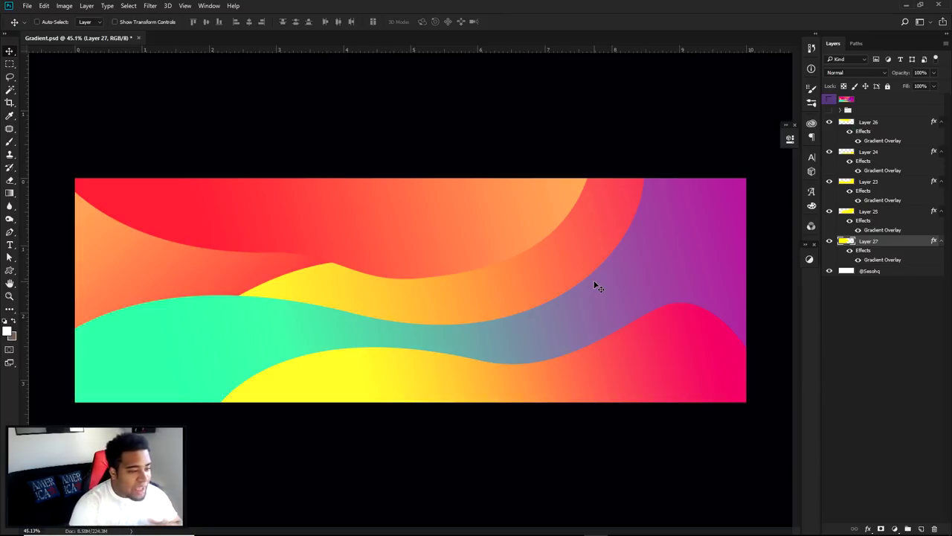
left_click(829, 100)
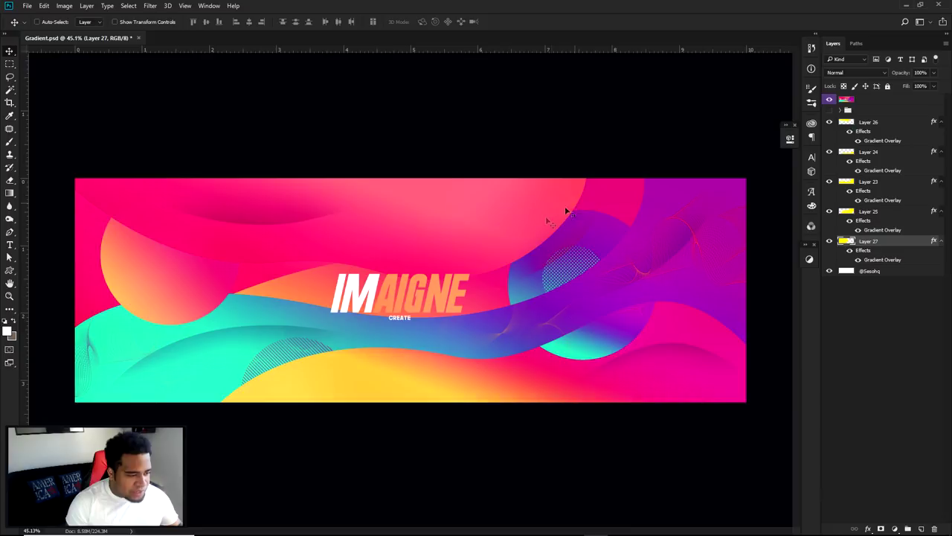
left_click(830, 99)
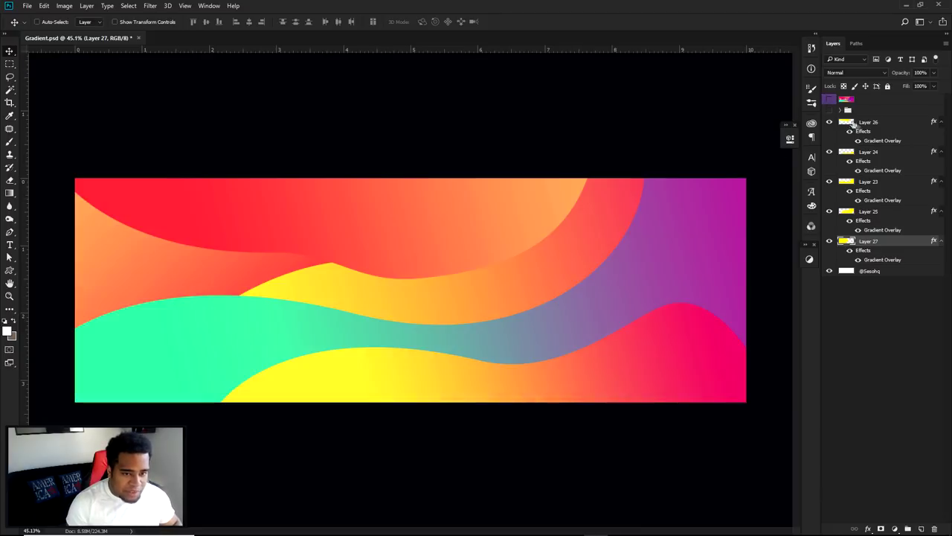
left_click(852, 126)
key("t")
Step: Type IMAGINE at the banner centre in white (#ffffff)
left_click(415, 293)
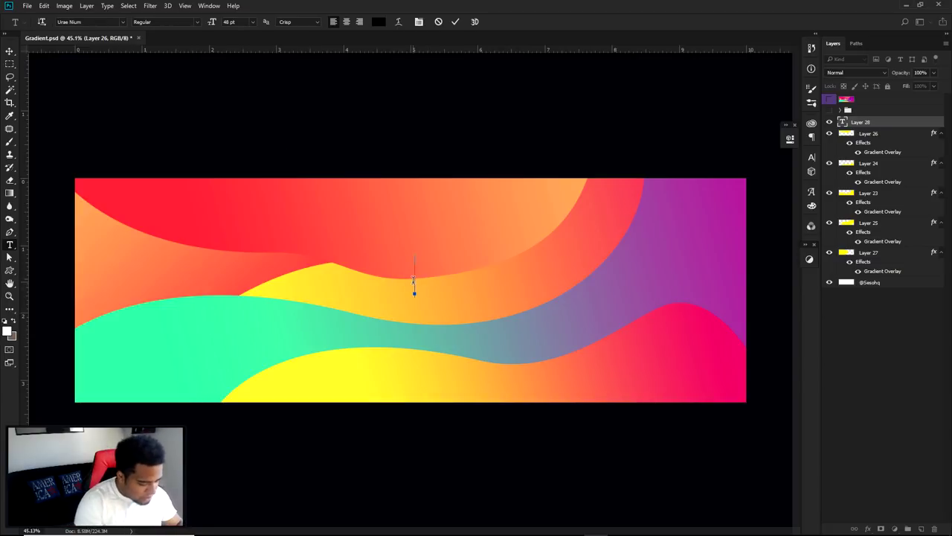
type("IMAGINE")
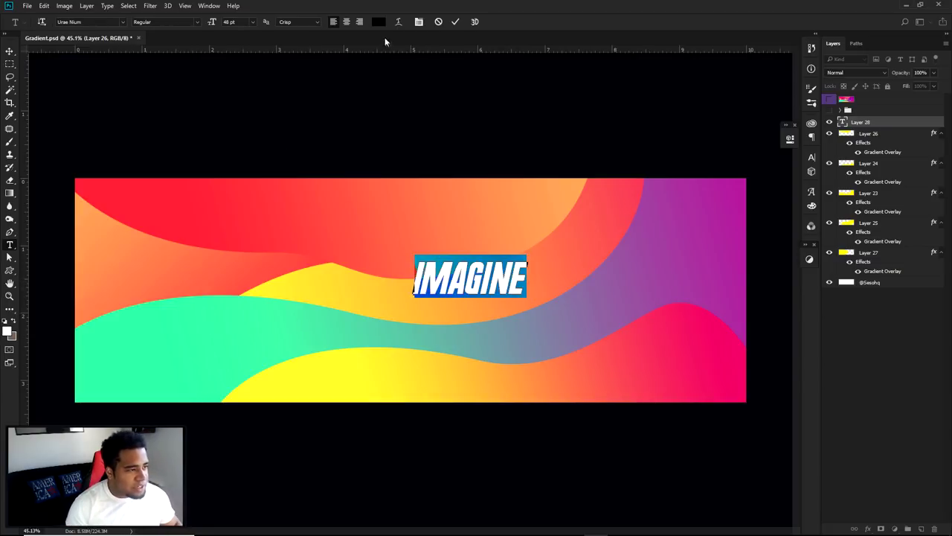
left_click(378, 21)
type("ffffff")
left_click(893, 327)
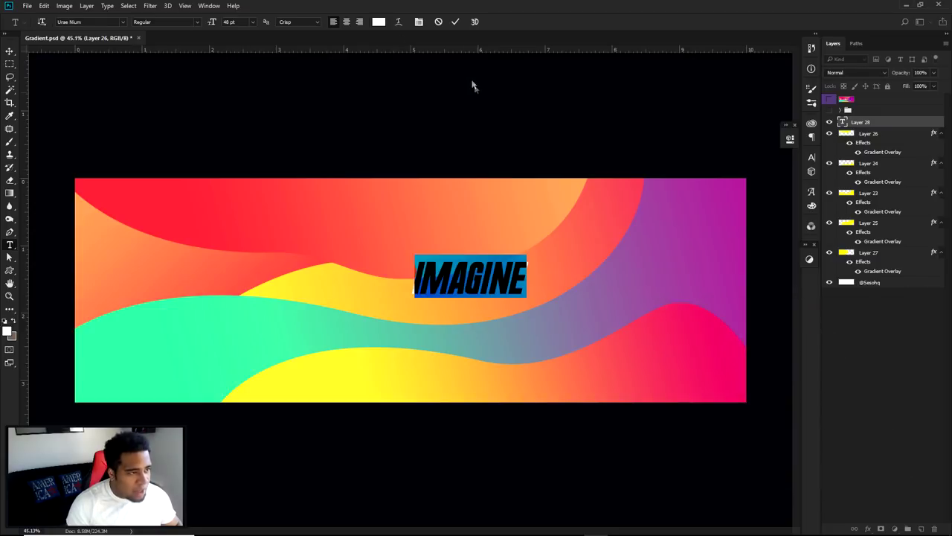
left_click(456, 21)
Step: Move the IMAGINE text to the guide intersection and compare it with the reference
key("ctrl+t")
left_click_drag(505, 286, 436, 300)
key("Return")
left_click(828, 99)
left_click(828, 99)
Step: Turn off the CMYK proof and scale IMAGINE up to match the reference design
key("ctrl+t")
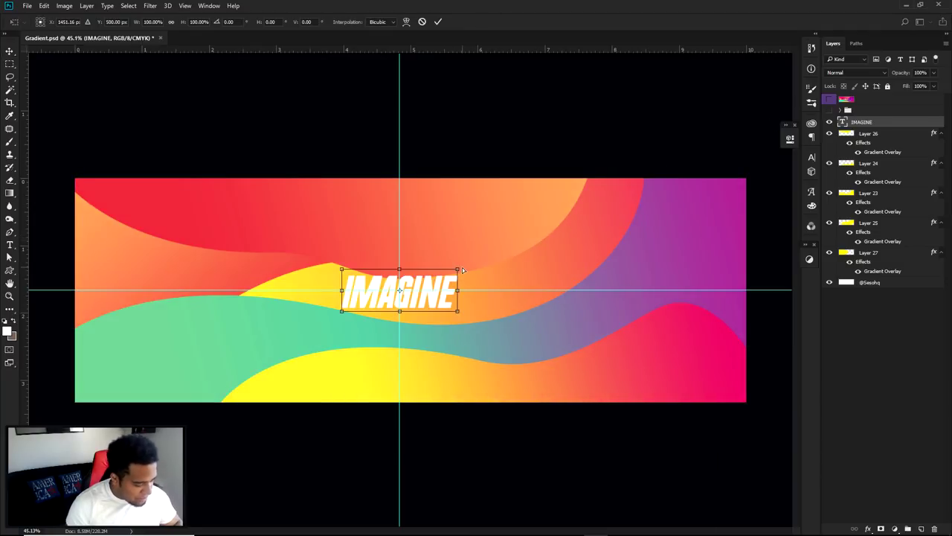
key("ctrl+y")
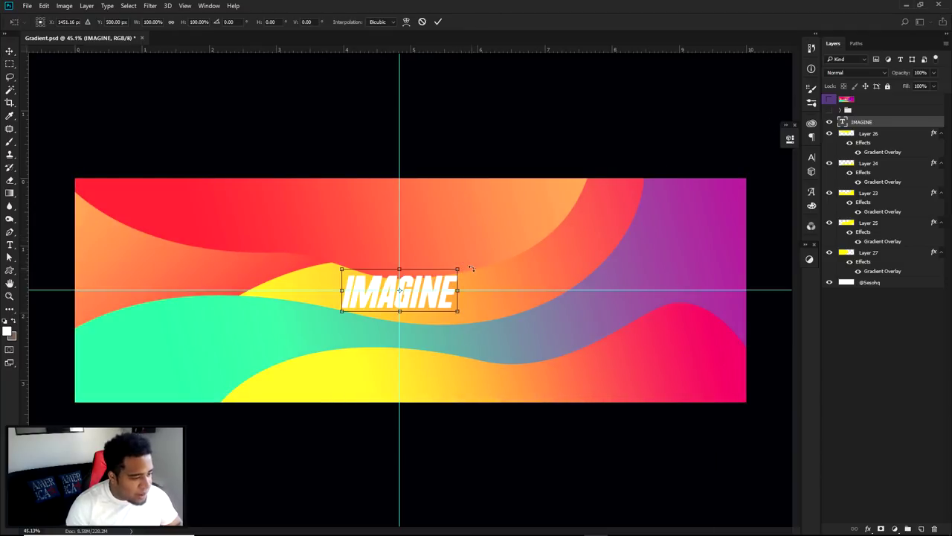
left_click_drag(456, 266, 473, 266)
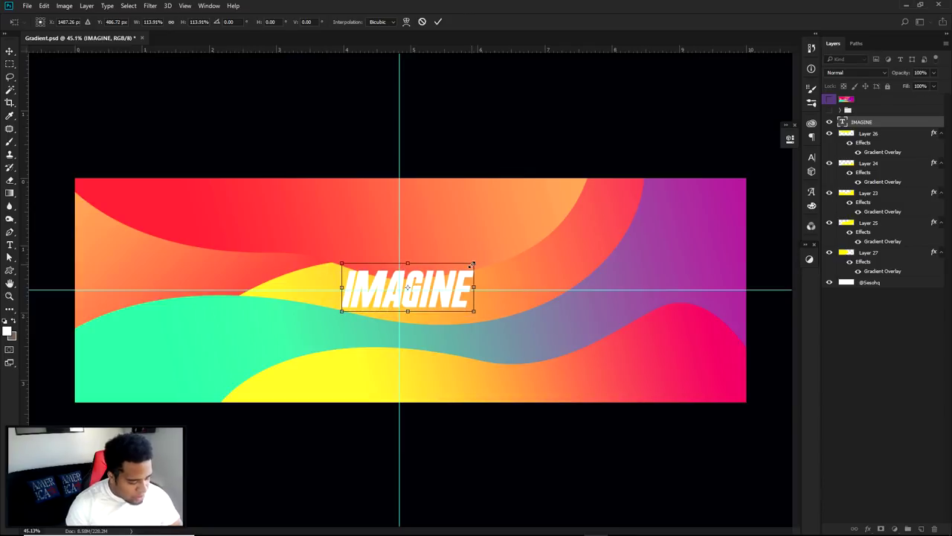
key("Return")
left_click(829, 100)
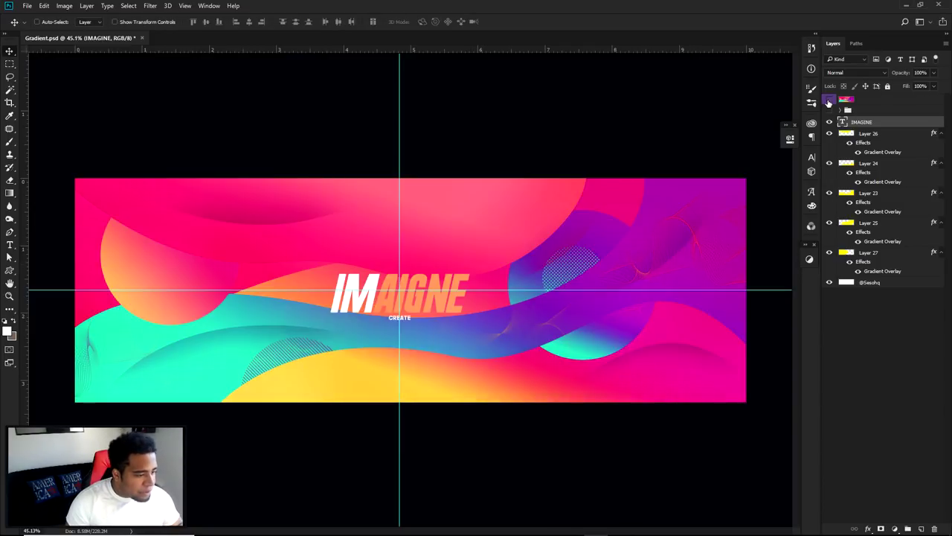
left_click(829, 99)
left_click(829, 100)
left_click(828, 100)
left_click(829, 99)
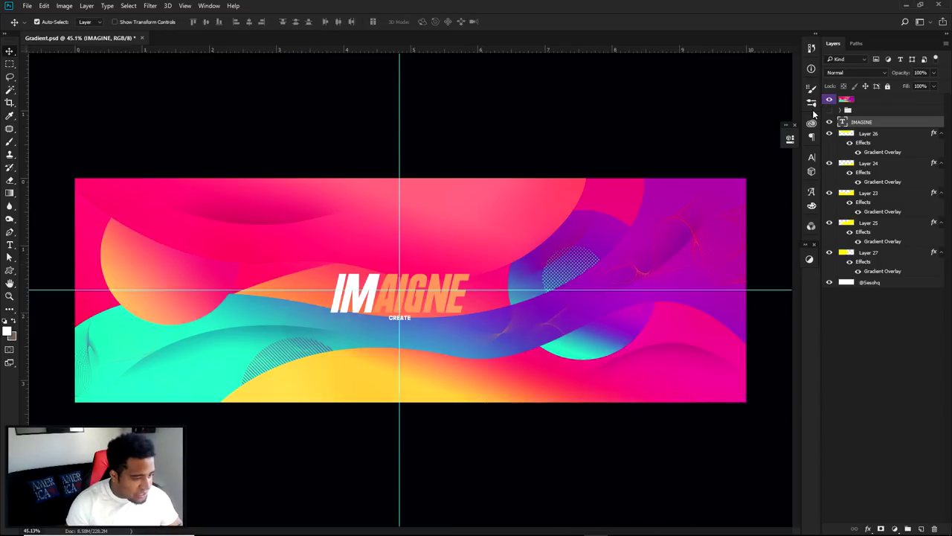
left_click(829, 99)
key("ctrl+t")
left_click_drag(340, 315, 332, 315)
key("Return")
left_click_drag(433, 296, 425, 336)
key("t")
double_click(424, 336)
type("CREATE")
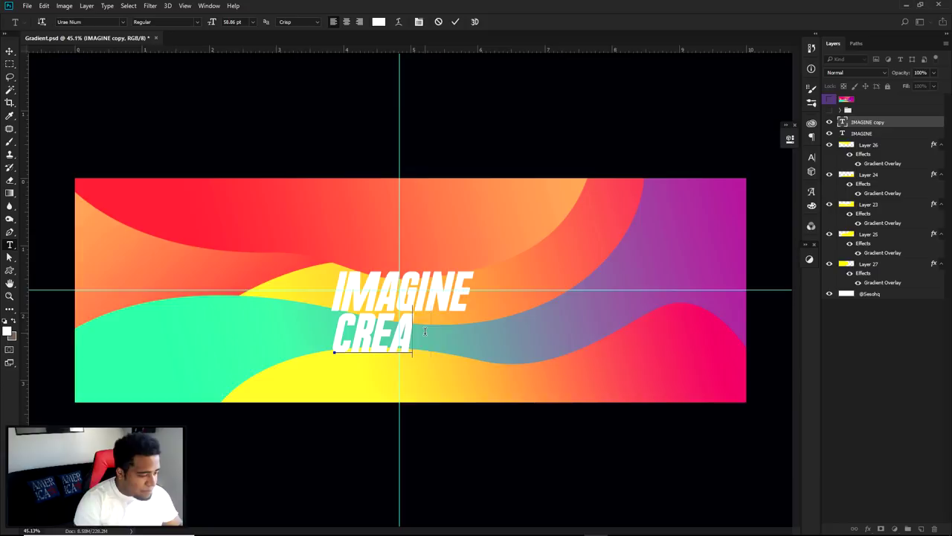
key("ctrl+a")
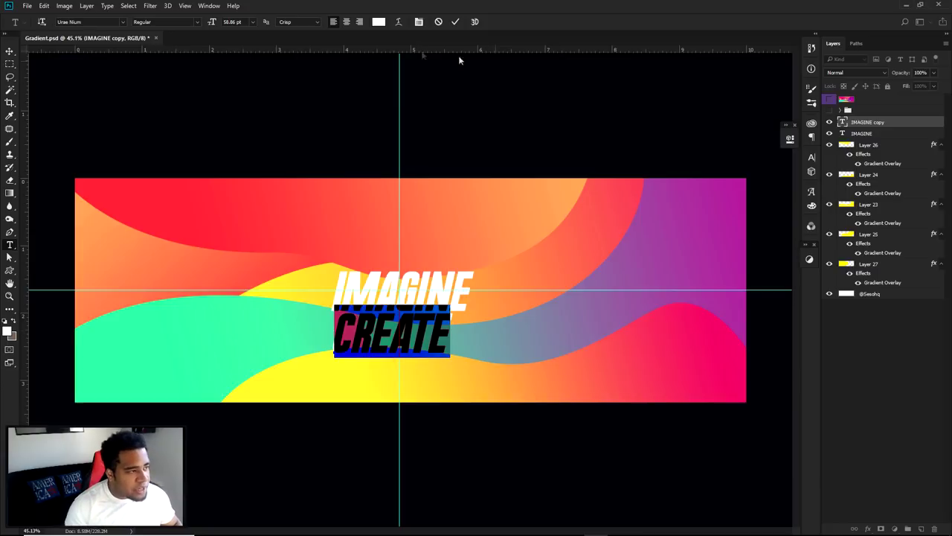
left_click(122, 21)
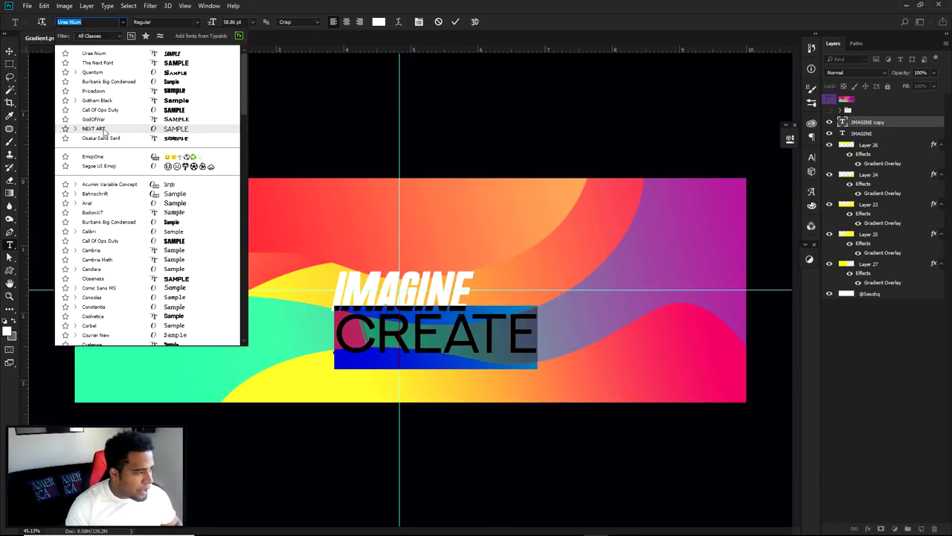
left_click(97, 63)
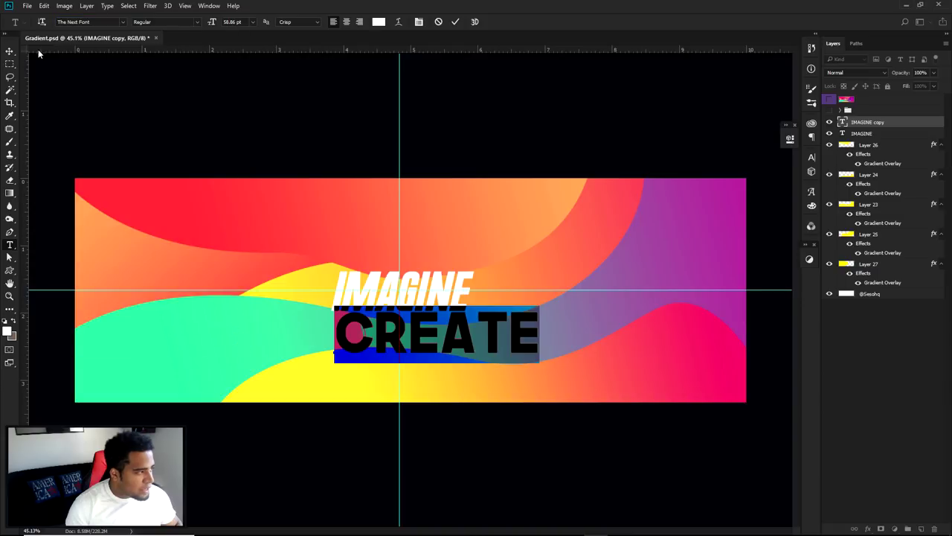
left_click(10, 51)
key("ctrl+t")
left_click_drag(543, 310, 458, 330)
key("Return")
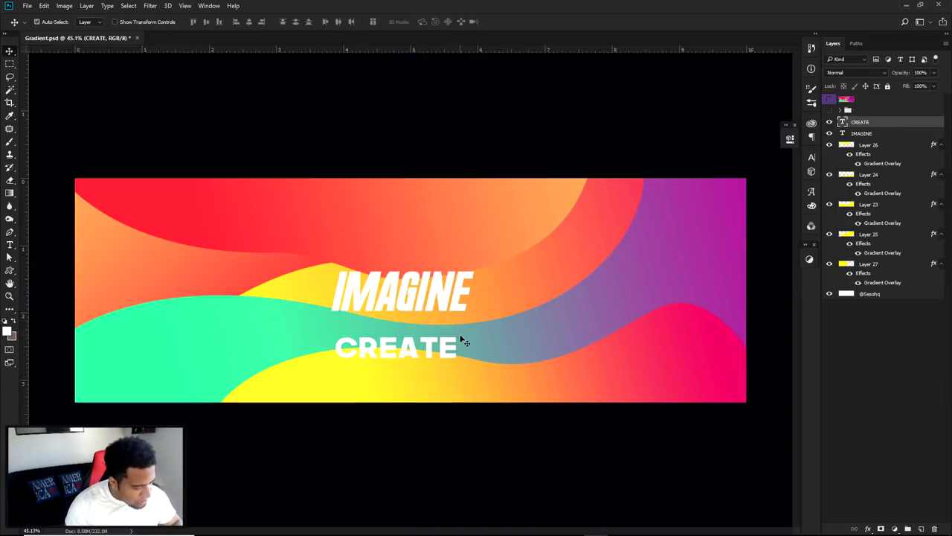
key("ctrl+t")
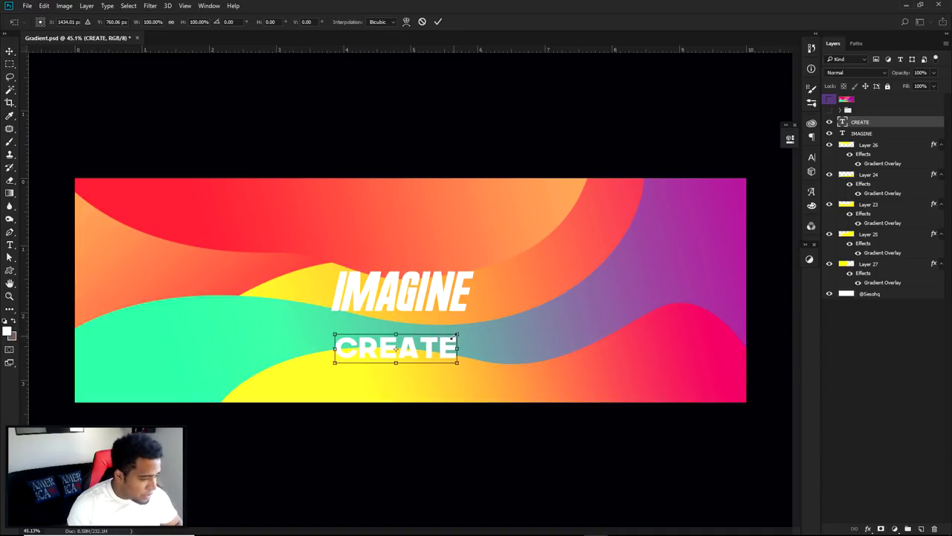
key("Escape")
key("ctrl+z")
key("ctrl+t")
key("ctrl+y")
key("ctrl+y")
left_click_drag(539, 307, 454, 328)
key("Return")
left_click_drag(485, 359, 439, 347)
key("ctrl+semicolon")
key("Up")
key("Up")
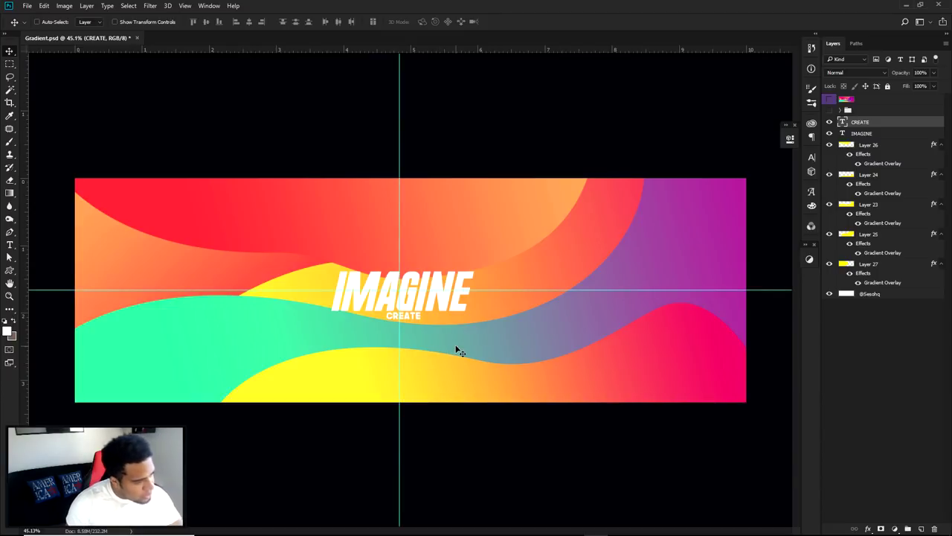
key("ctrl+semicolon")
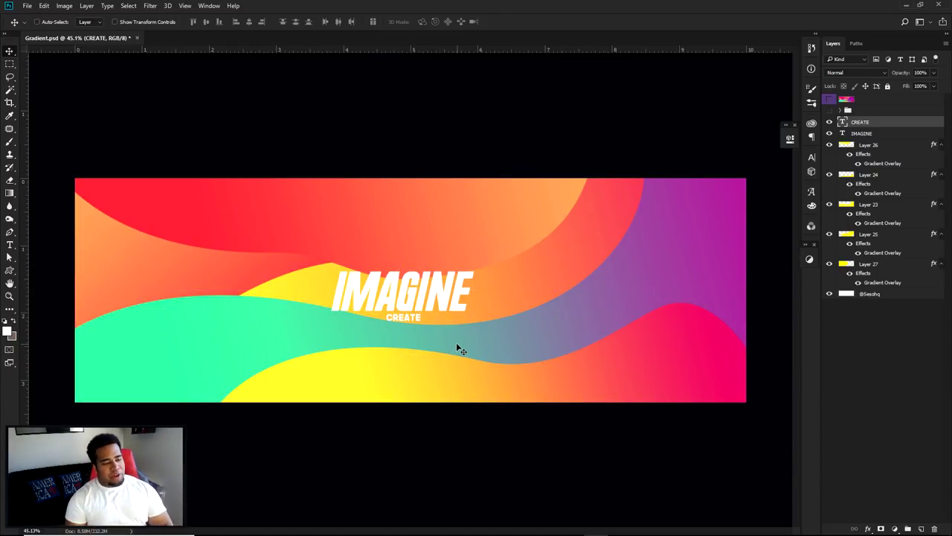
left_click(828, 99)
left_click(829, 99)
left_click(829, 99)
Step: Show the IMAIGNE reference group over the banner and return to the Move tool
left_click(829, 99)
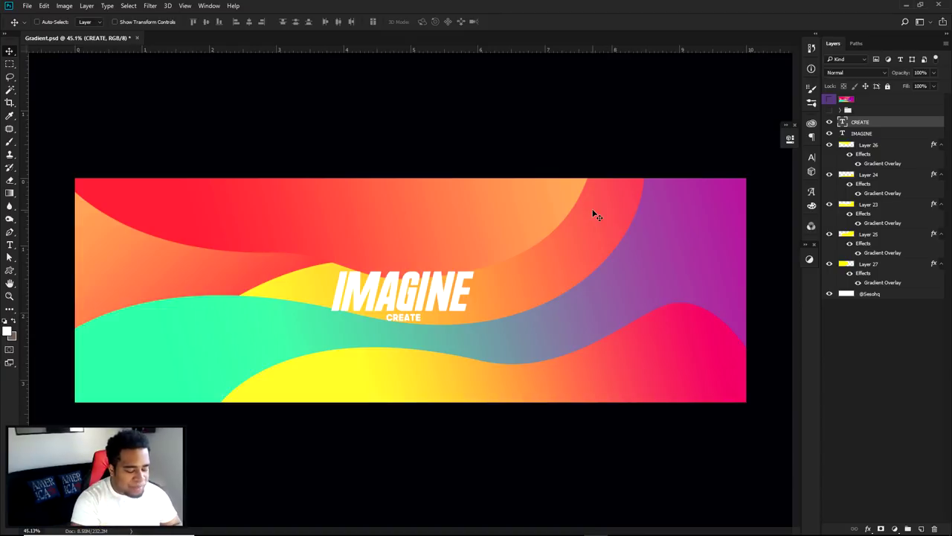
left_click(830, 99)
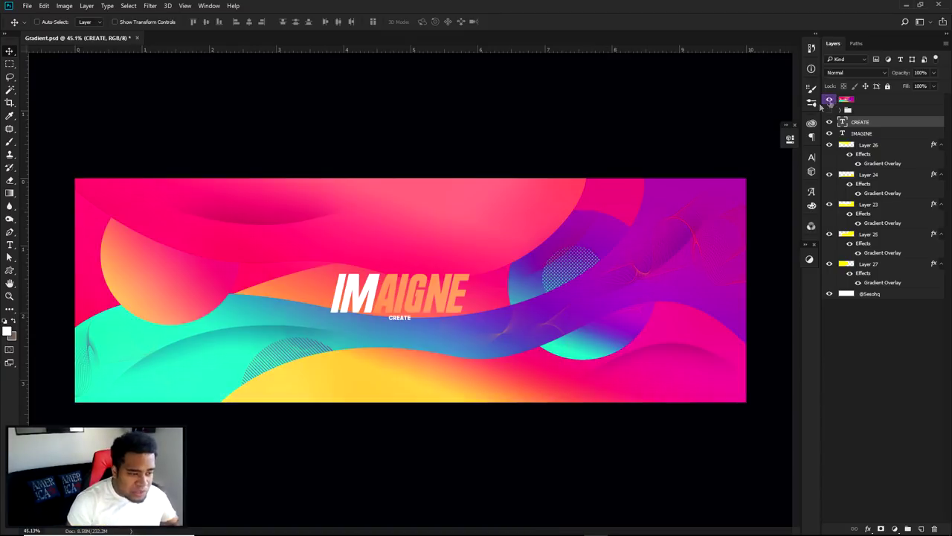
left_click(12, 65)
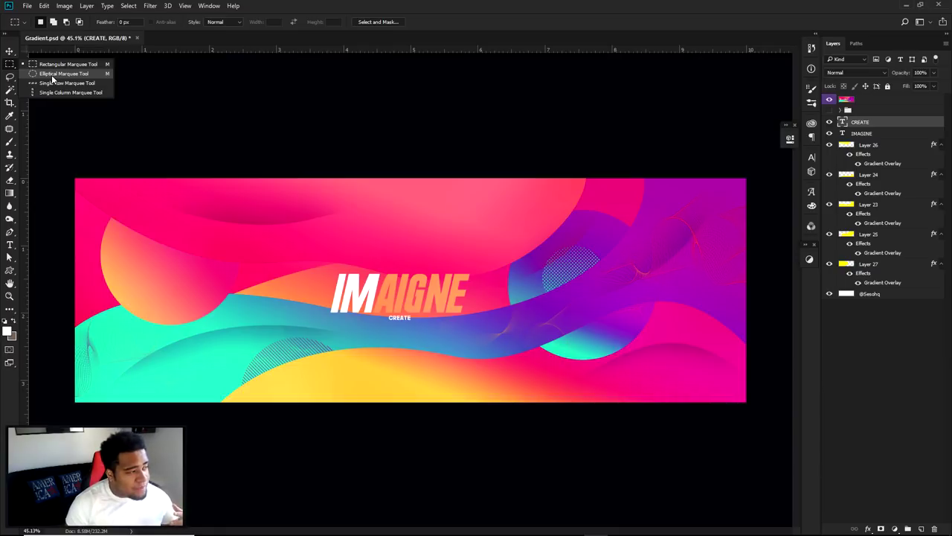
left_click(14, 66)
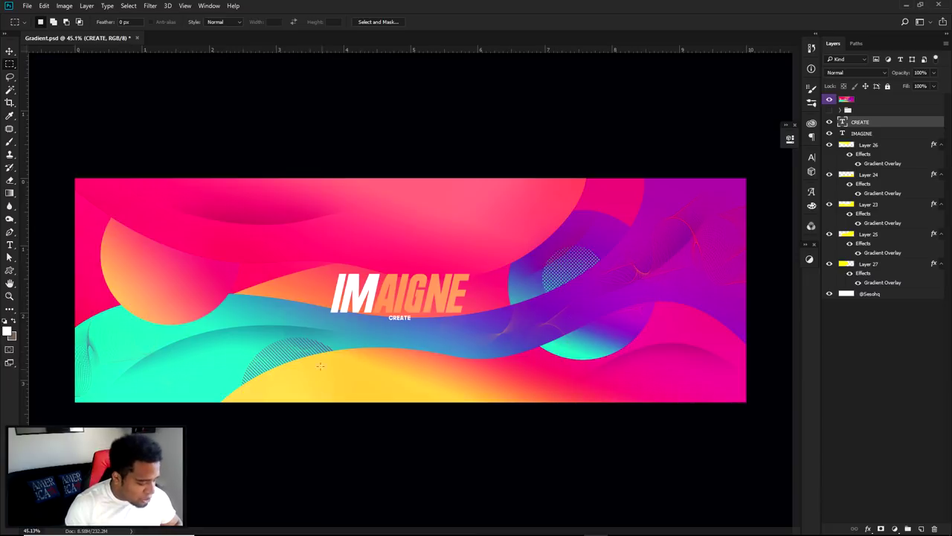
key("v")
scroll(366, 333, "up", 2)
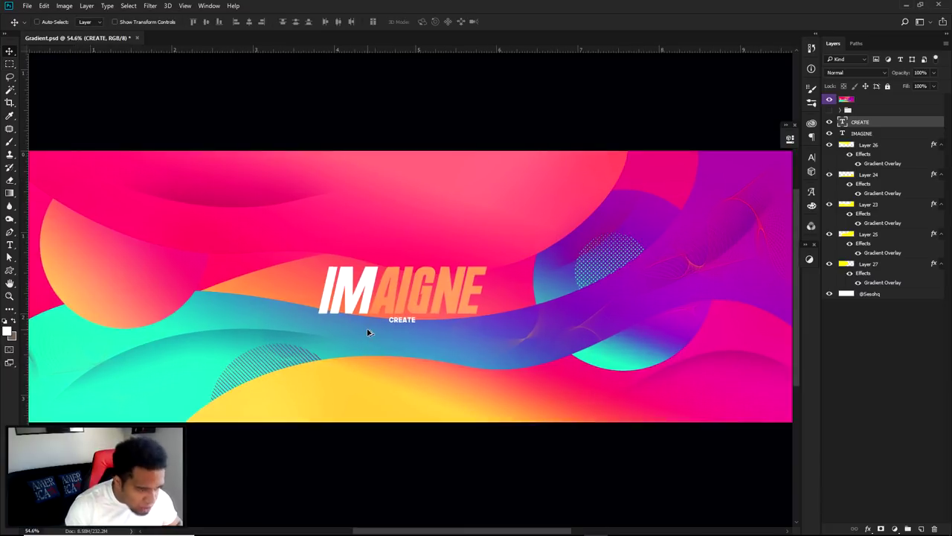
scroll(367, 332, "down", 1)
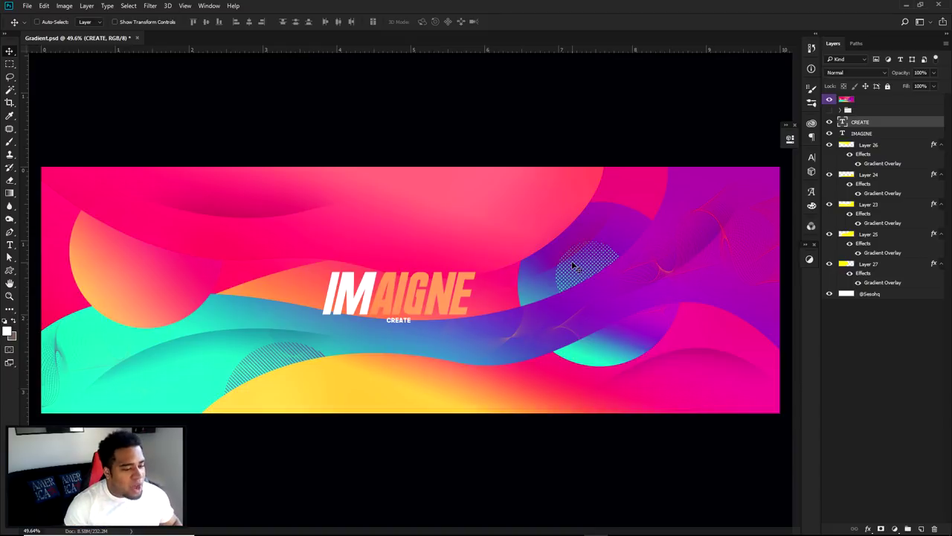
Step: Add a Color Balance layer with midtones Cyan-Red 25, Magenta-Green -50, Yellow-Blue 100
left_click(831, 101)
left_click(894, 528)
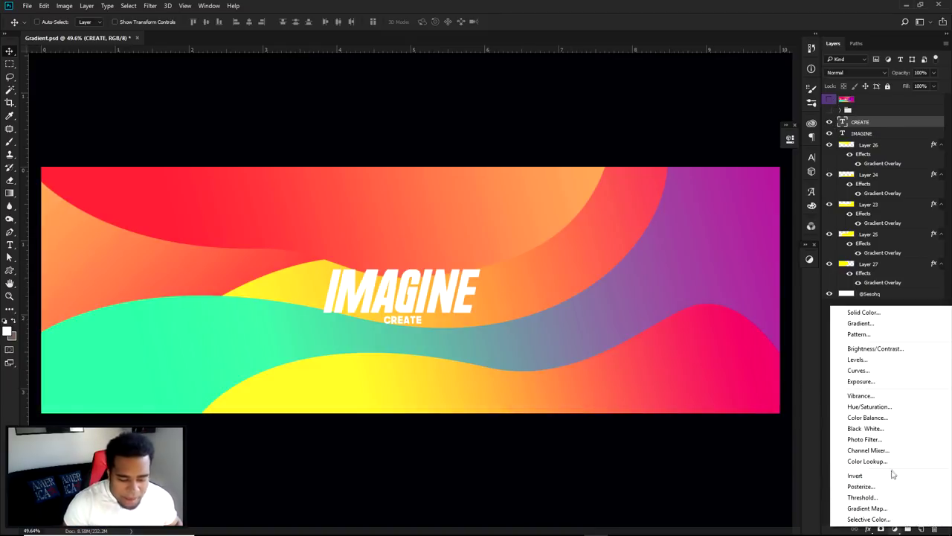
left_click(868, 418)
type("25")
left_click(756, 200)
type("-50")
key("Tab")
type("1000")
left_click(674, 188)
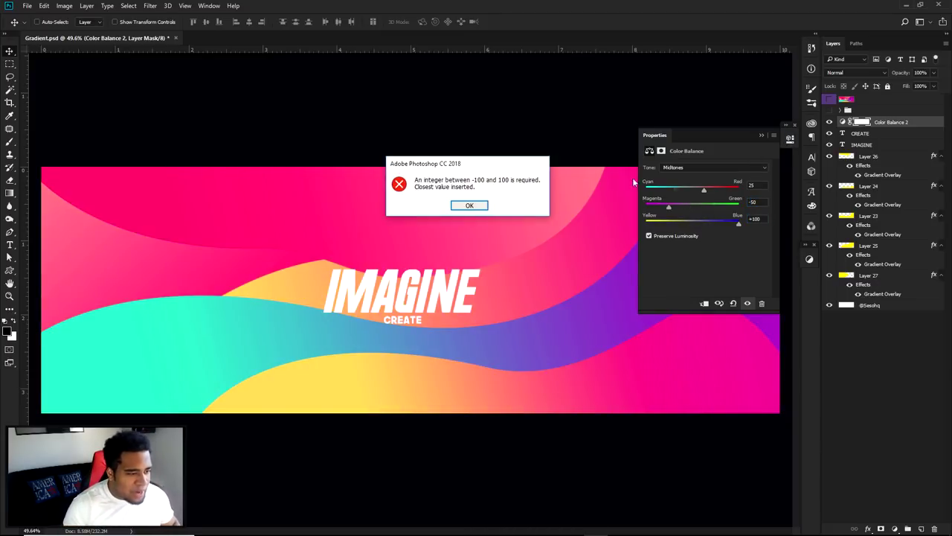
left_click(469, 205)
left_click(830, 99)
left_click(830, 99)
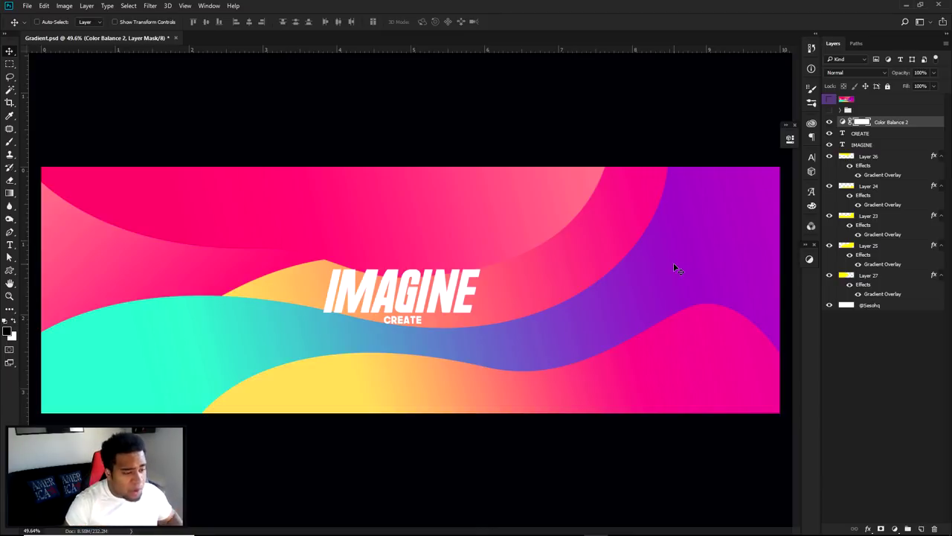
Step: Add a new layer, reset the default colours and pick a smaller soft round brush
left_click(921, 528)
key("x")
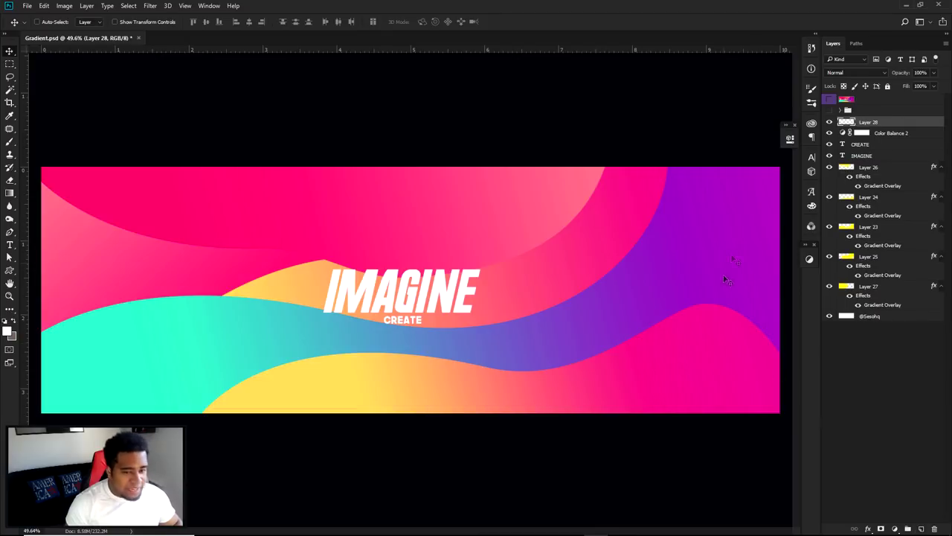
key("b")
right_click(540, 262)
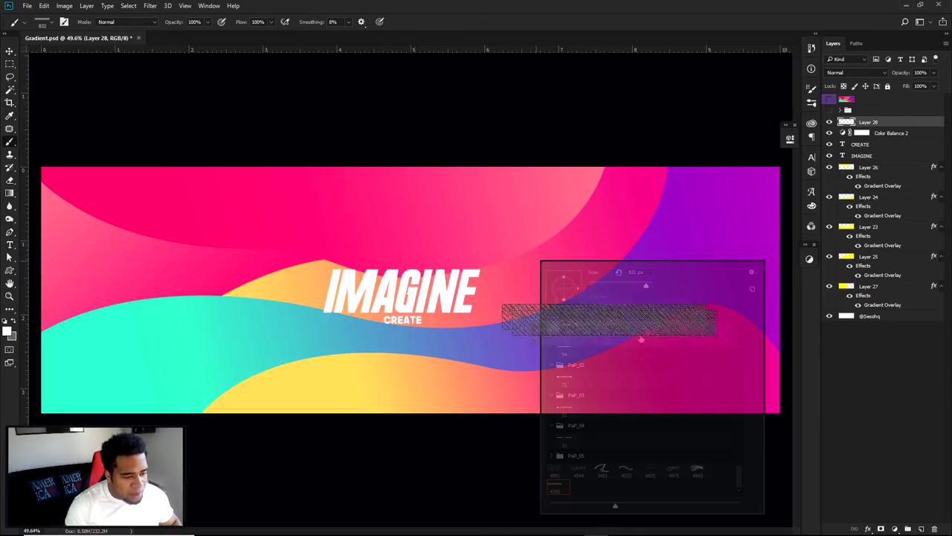
left_click(559, 332)
right_click(511, 237, "alt")
left_click_drag(482, 233, 483, 235)
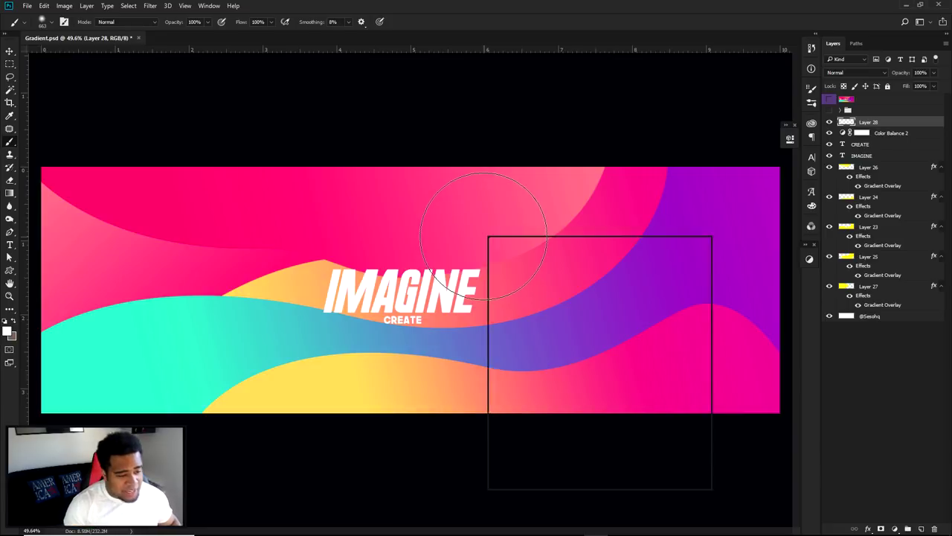
right_click(483, 235)
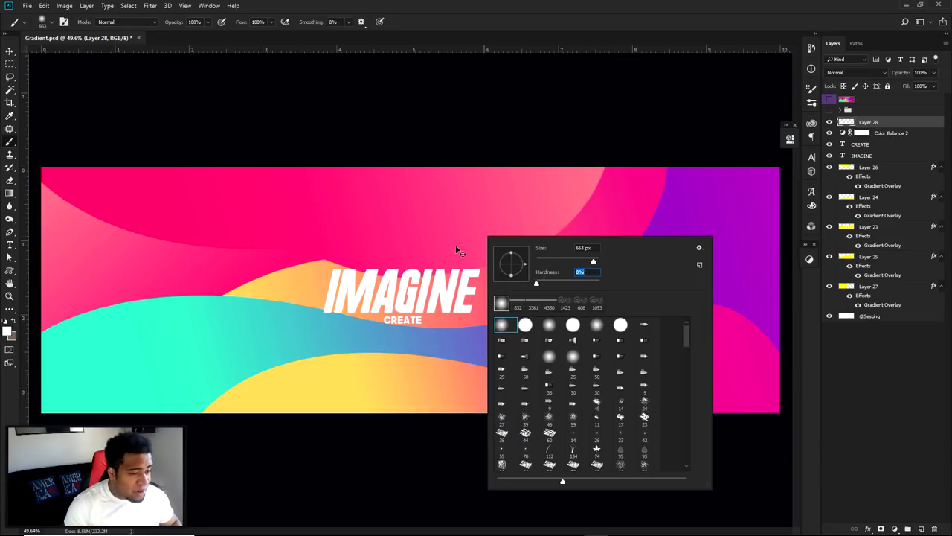
right_click(489, 251, "alt")
Step: Paint sampled soft glows: pink upper right, purple, teal lower left, orange beside the title
mouse_move(633, 213)
left_mouse_down()
mouse_move(595, 230)
mouse_move(627, 201)
left_mouse_up()
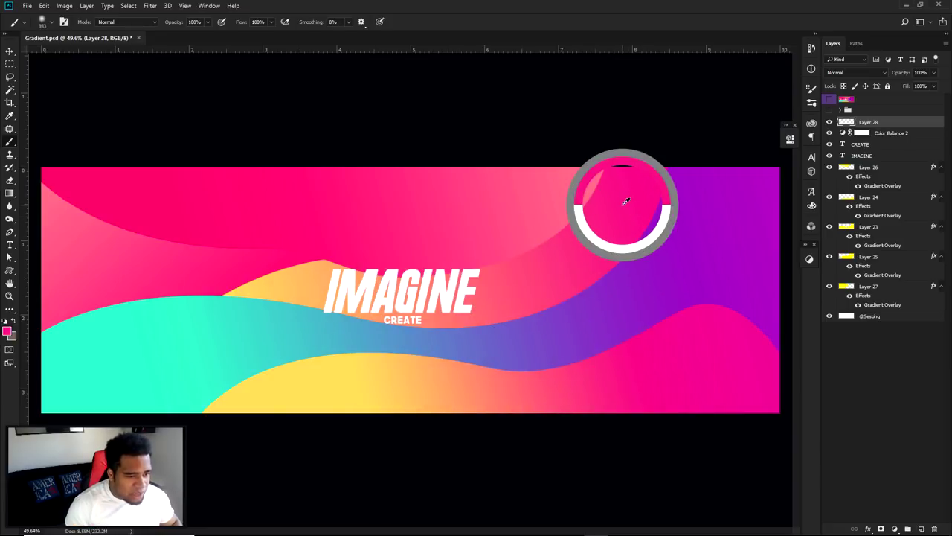
right_click(626, 201, "alt")
left_click(573, 202)
left_click(549, 335, "alt")
mouse_move(548, 335)
left_mouse_down()
mouse_move(501, 356)
mouse_move(513, 351)
mouse_move(678, 417)
mouse_move(439, 425)
left_mouse_up()
left_click(290, 334, "alt")
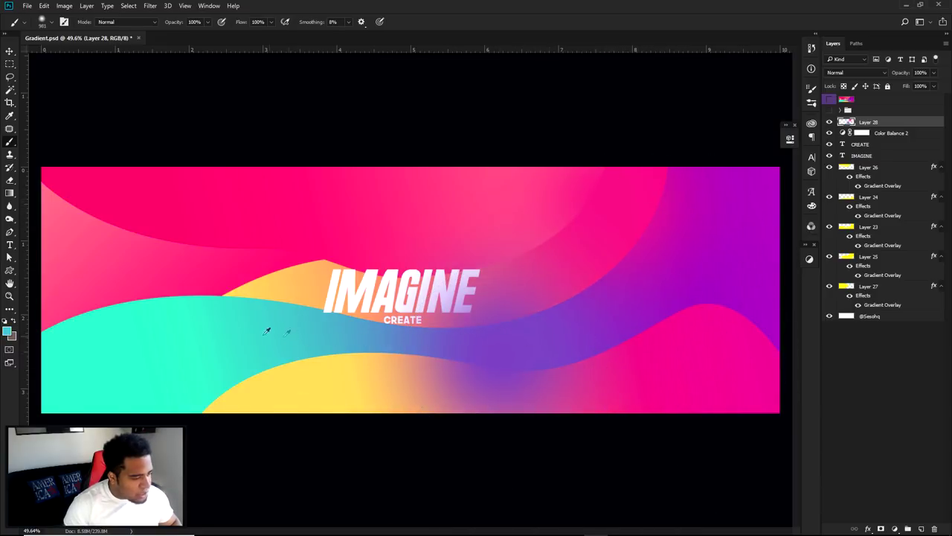
mouse_move(255, 362)
left_mouse_down()
mouse_move(158, 273)
mouse_move(85, 234)
left_mouse_up()
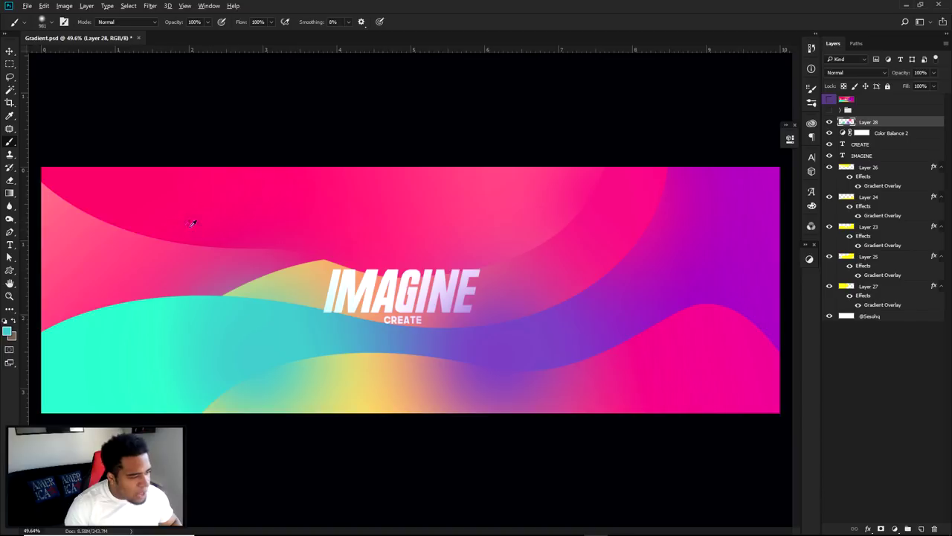
left_click(313, 265, "alt")
left_click(255, 223)
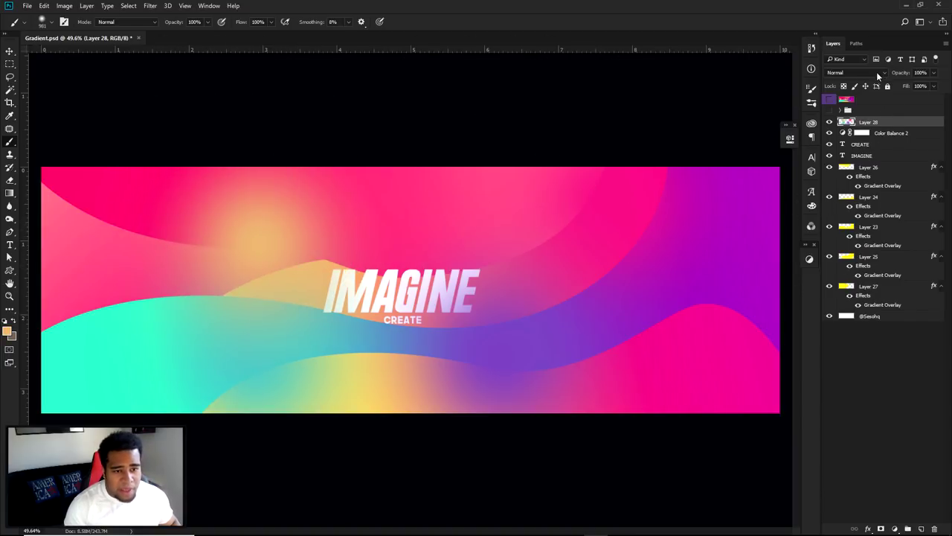
Step: Set Layer 28 to Screen blending at 25% opacity and compare it on and off
left_click(876, 71)
left_click(856, 151)
scroll(855, 72, "down", 3)
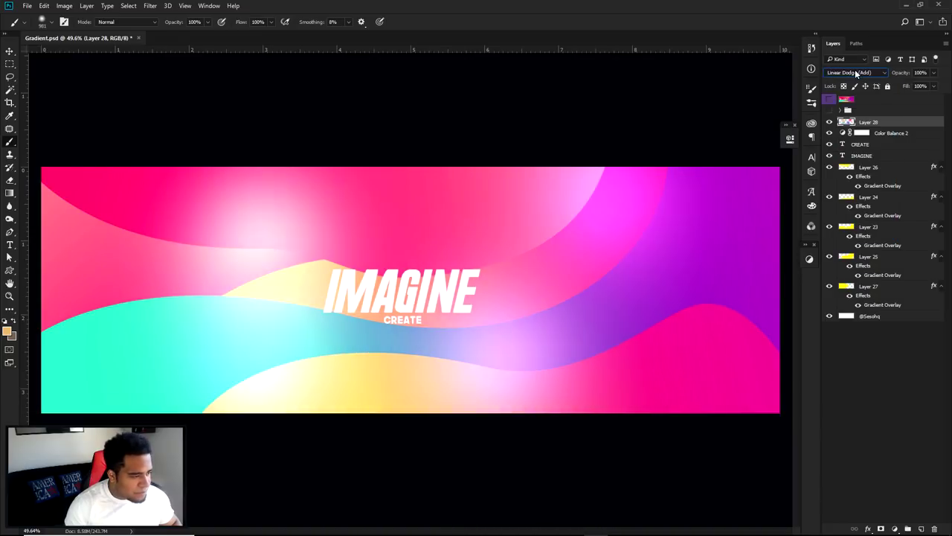
scroll(855, 72, "down", 2)
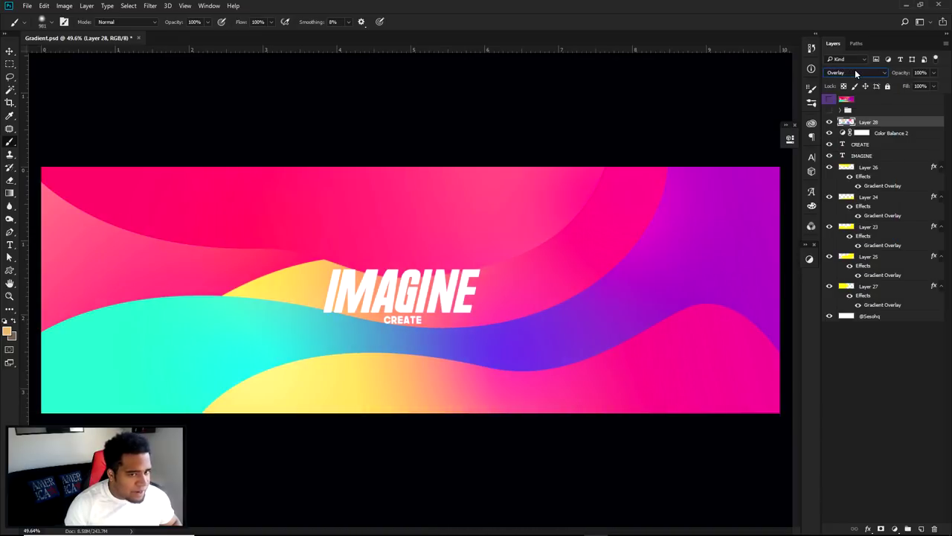
scroll(855, 72, "up", 2)
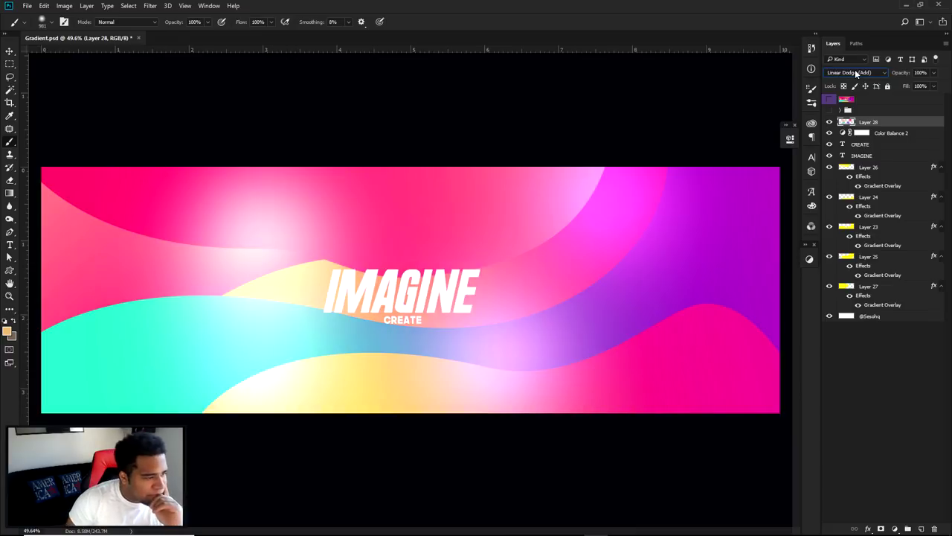
scroll(855, 72, "up", 2)
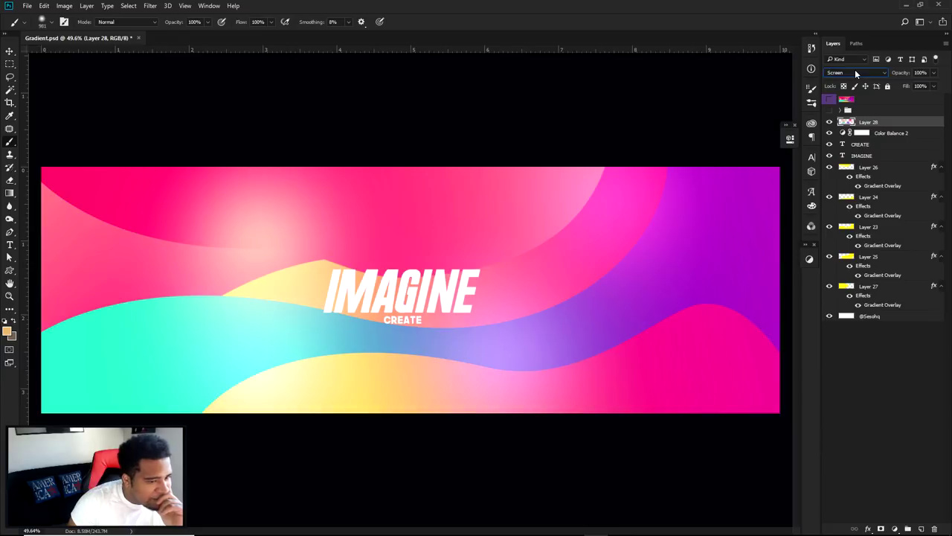
left_click(921, 72)
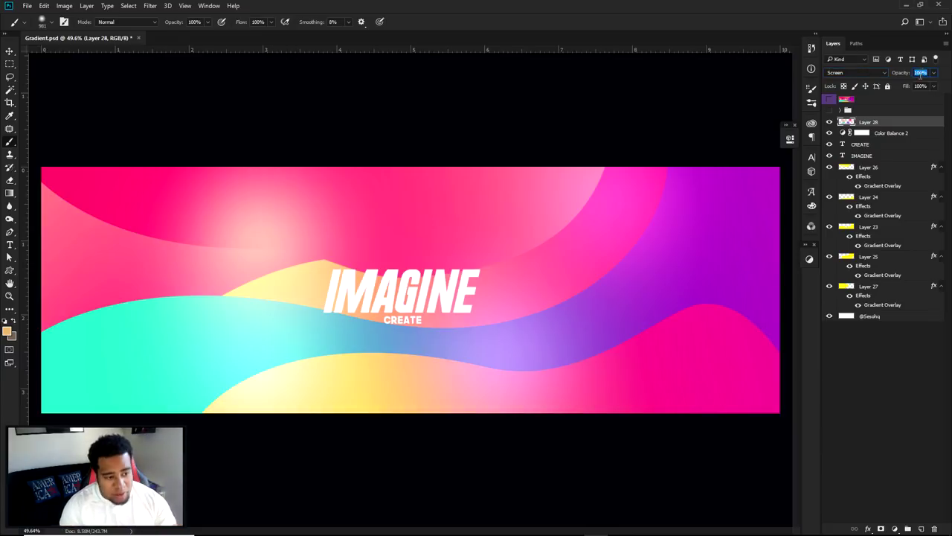
type("25")
key("Return")
left_click(830, 122)
left_click(829, 122)
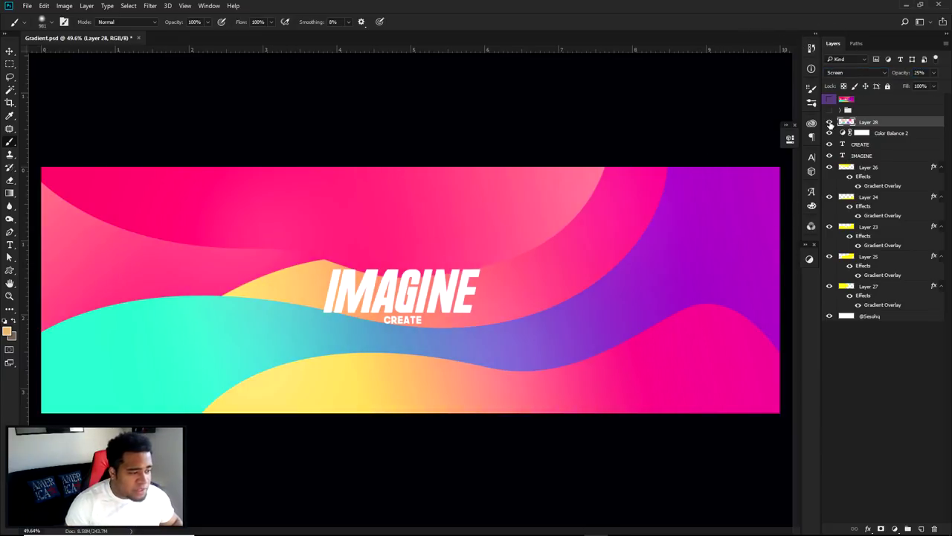
left_click(830, 125)
left_click(831, 125)
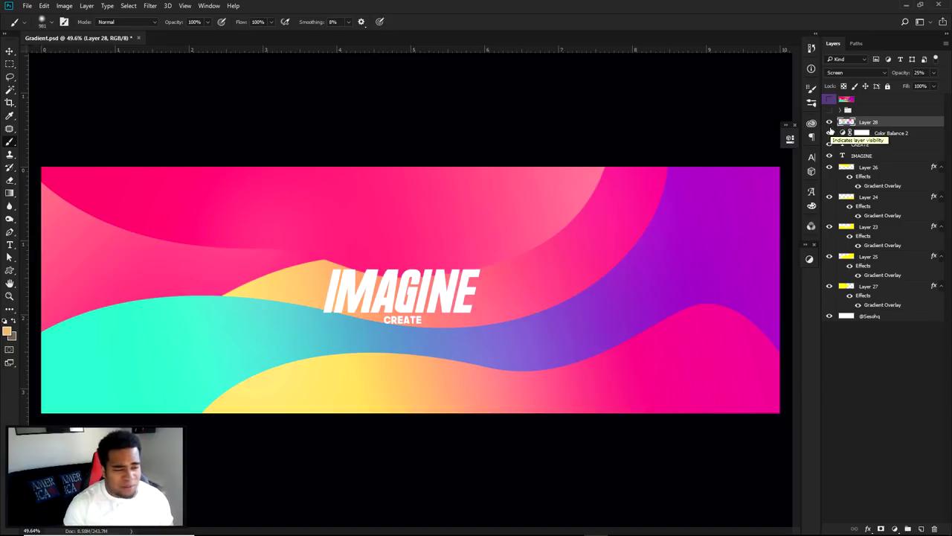
Step: Add Brightness/Contrast 2 at brightness -8 and contrast 10, compare it, and close Properties
left_click(895, 528)
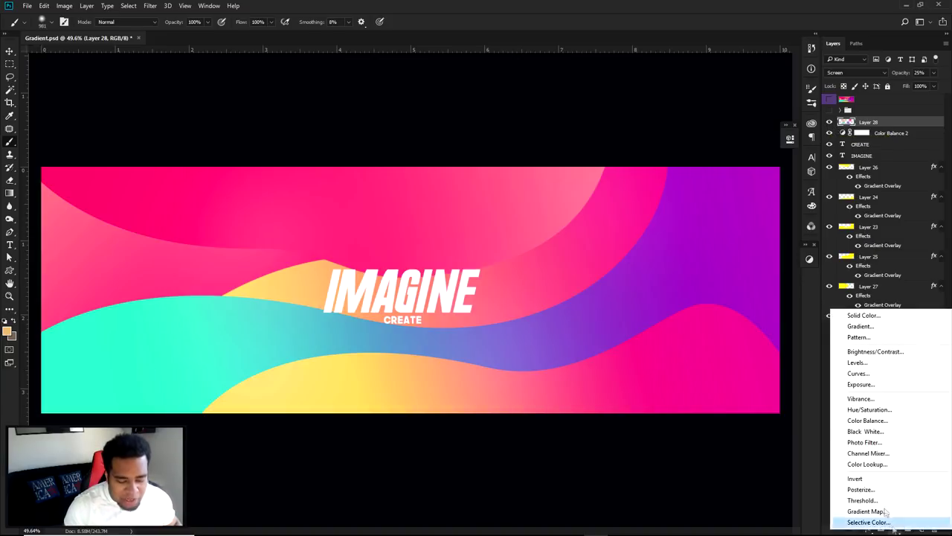
left_click(871, 351)
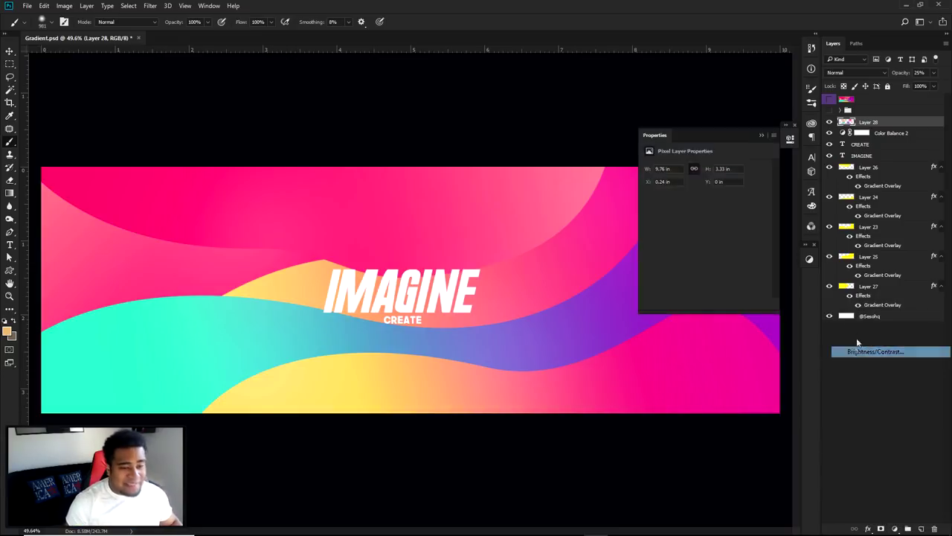
left_click_drag(702, 193, 699, 192)
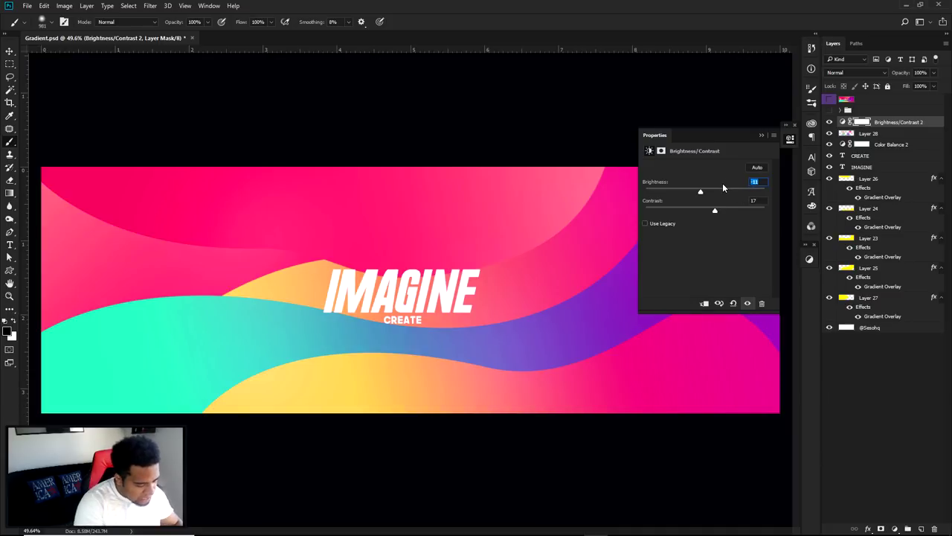
type("8")
key("Tab")
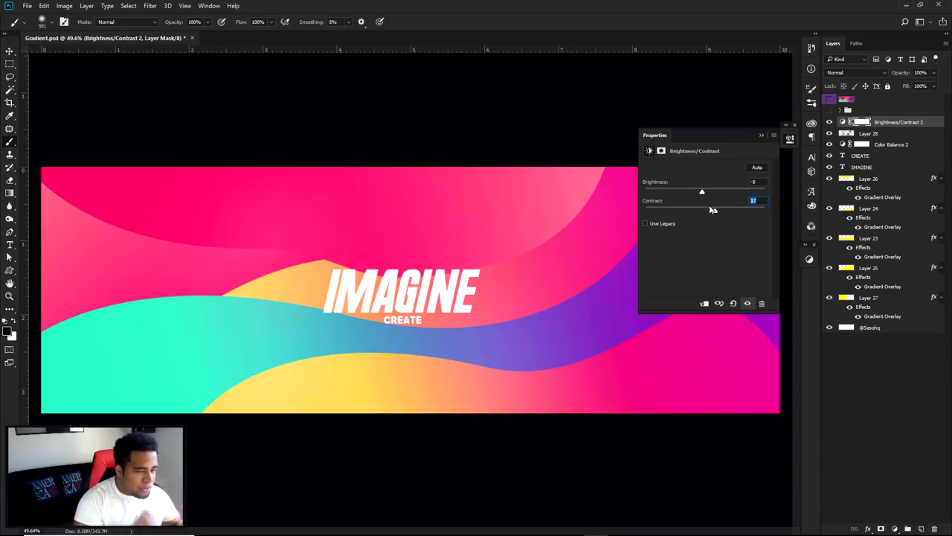
type("10")
left_click(830, 122)
left_click(830, 122)
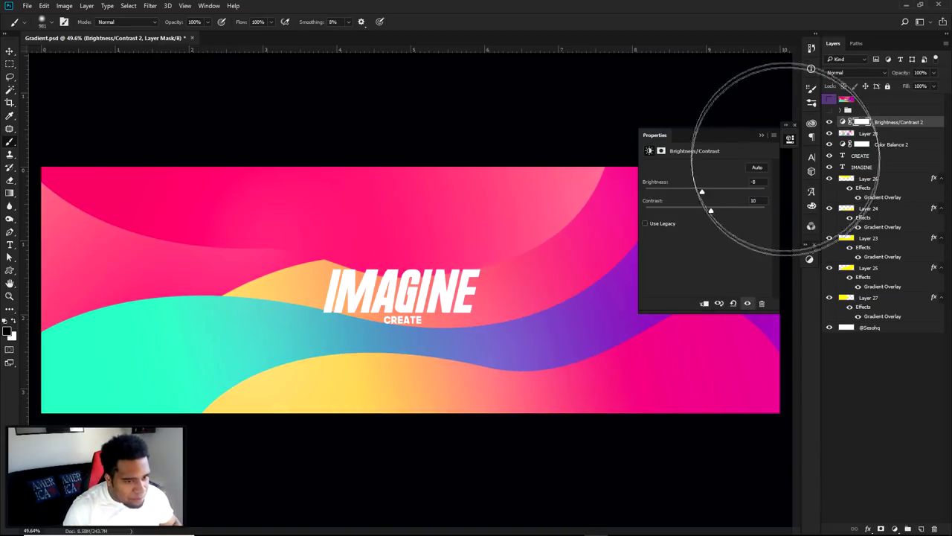
left_click(790, 137)
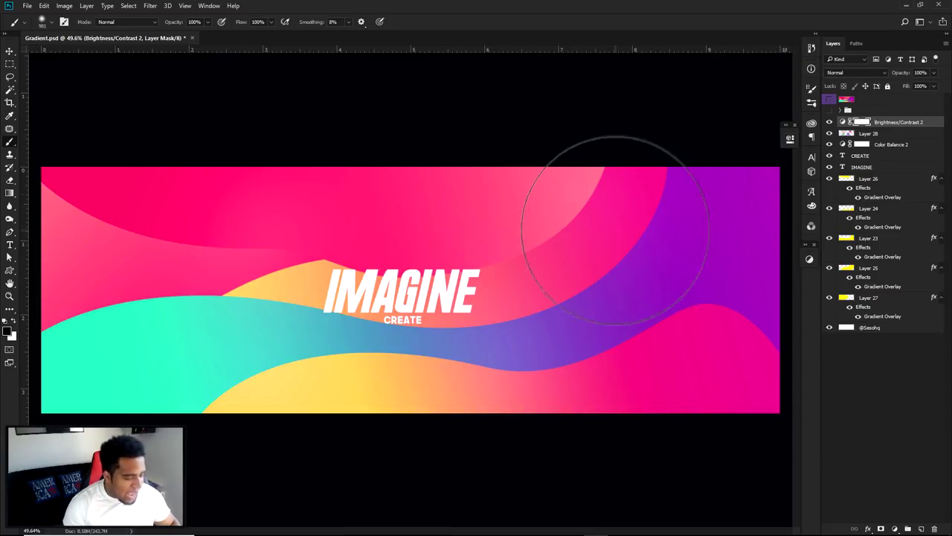
Step: Preview the top group's alternate design, then marquee a circle over the right purple wave
key("v")
left_click(829, 99)
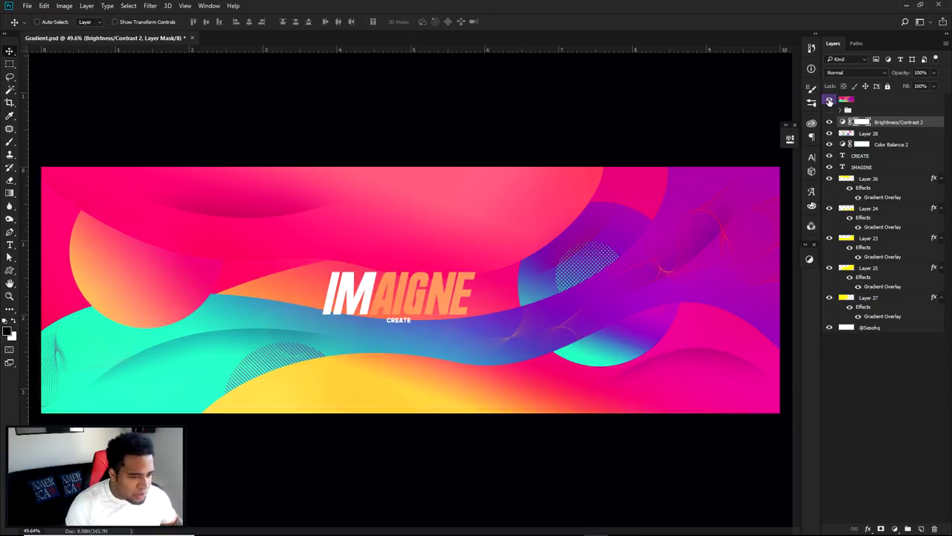
left_click(829, 100)
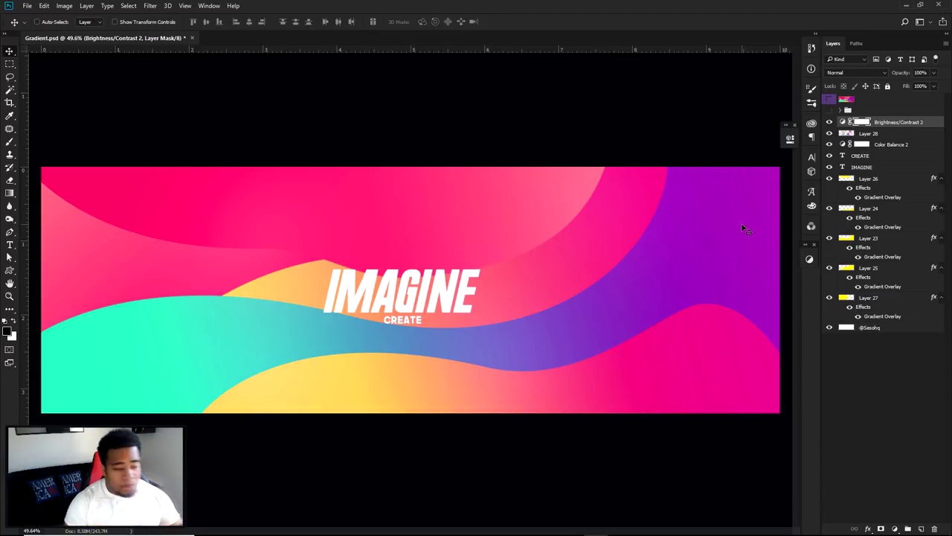
left_click(10, 64)
left_click_drag(604, 280, 606, 313)
Step: Move the circle selection up and fill it with pink on a new layer above Layer 26
left_click(829, 101)
left_click(829, 100)
left_click_drag(578, 305, 582, 298)
left_click(878, 179)
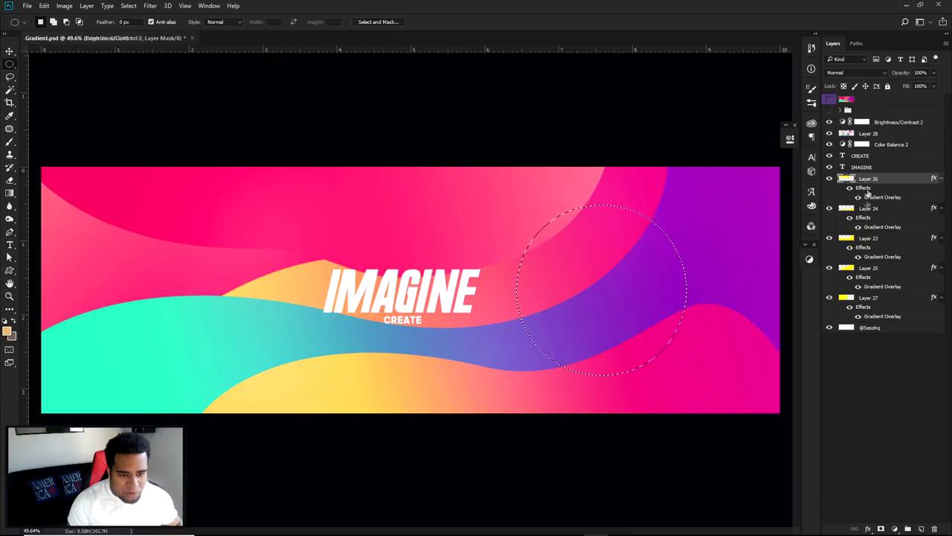
left_click(920, 528)
key("alt+BackSpace")
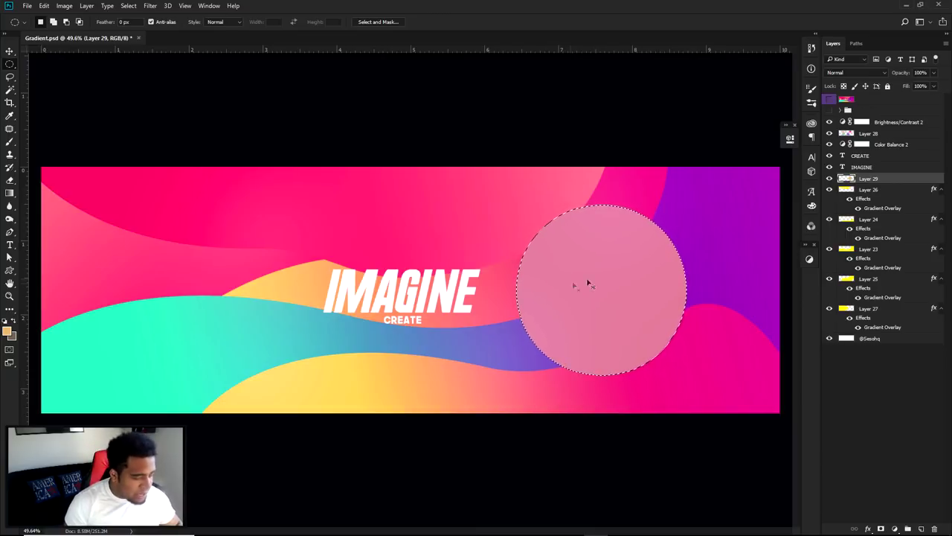
Step: Clear that fill, redraw a larger circle over the right waves, fill it light pink, and deselect
right_click(10, 64)
left_click(59, 64)
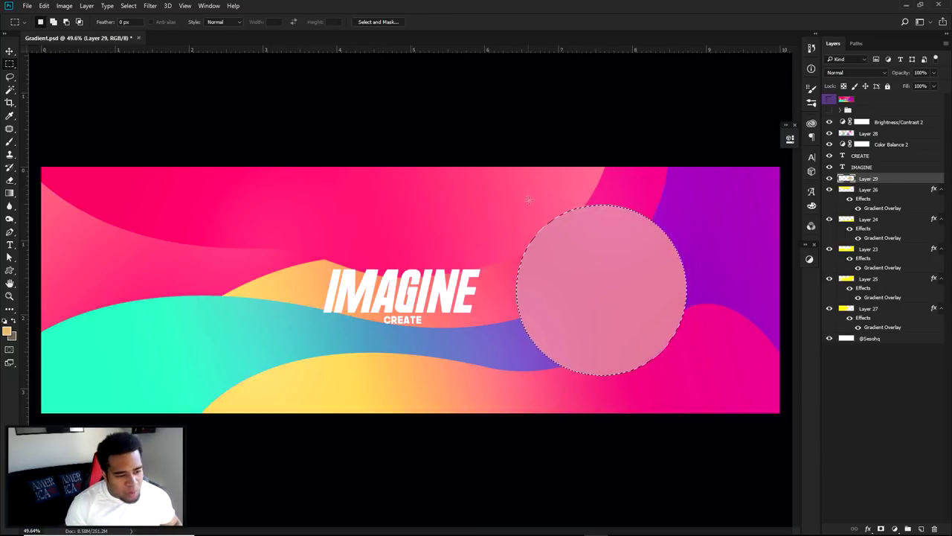
key("Delete")
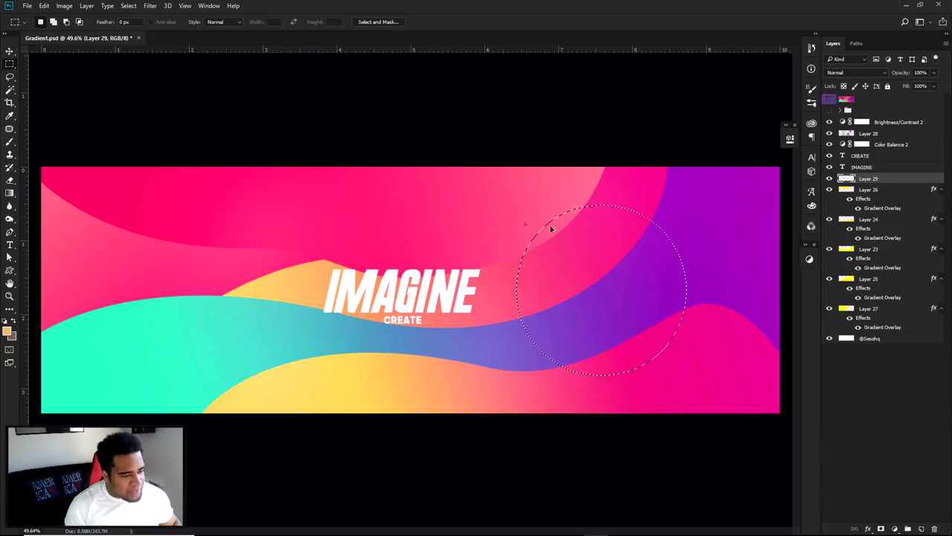
right_click(10, 64)
left_click(60, 74)
left_click(492, 216)
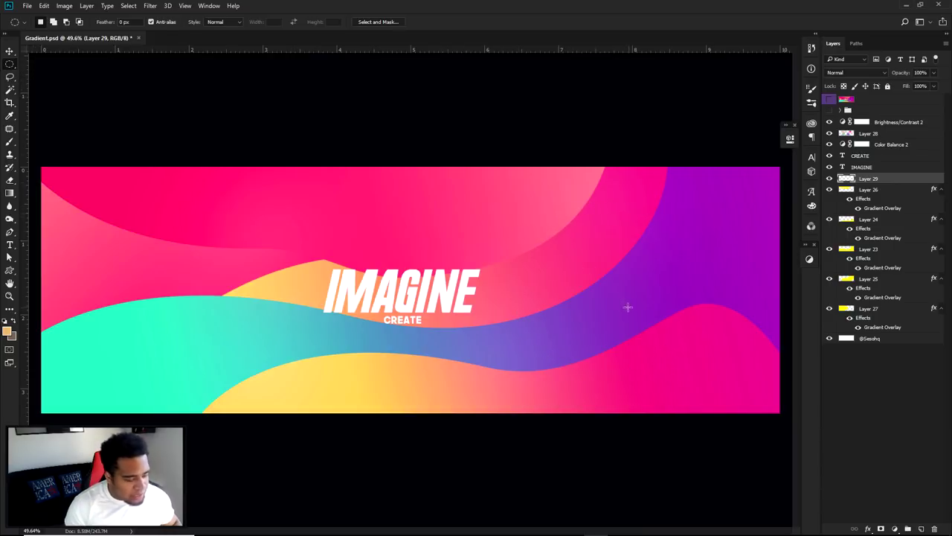
left_click_drag(599, 295, 678, 404)
left_click_drag(609, 314, 599, 314)
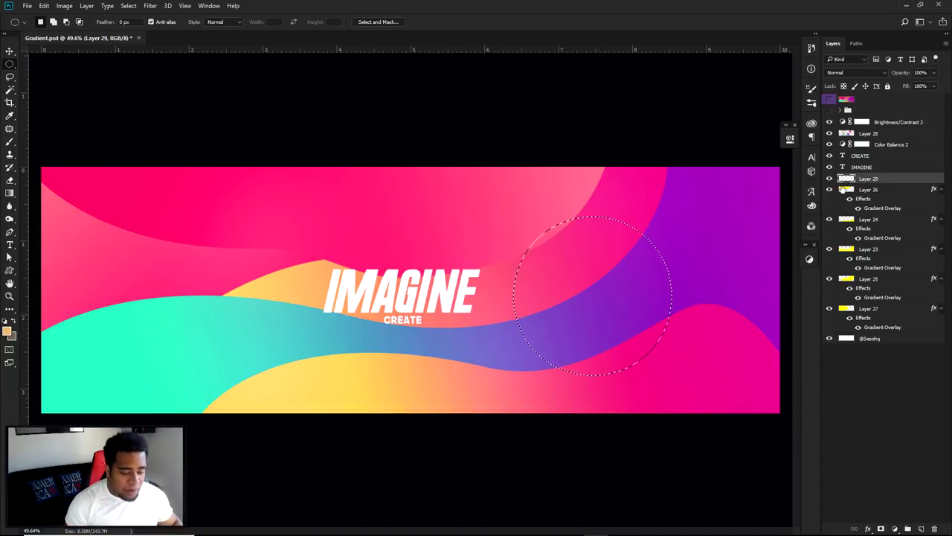
key("alt+BackSpace")
key("ctrl+d")
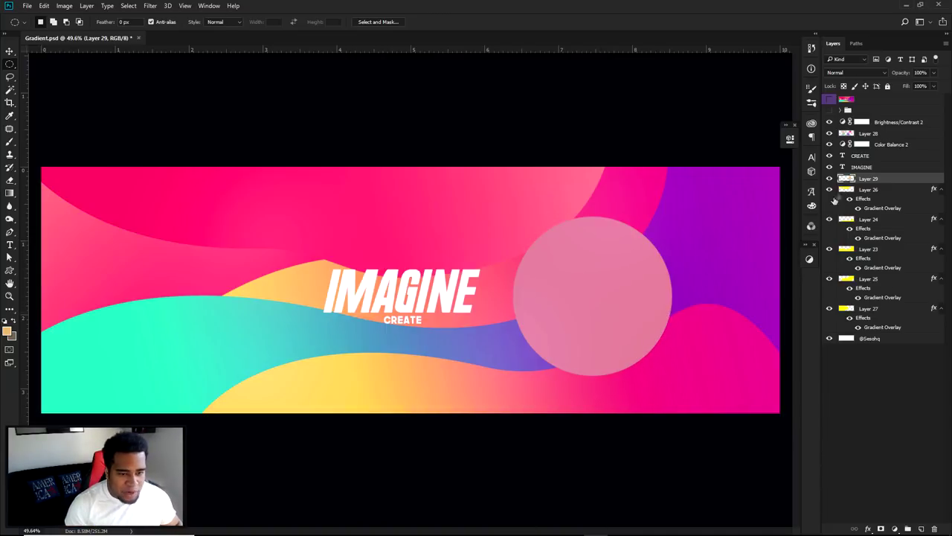
Step: Give Layer 29 a green-to-purple Gradient Overlay, not reversed, angled about -106°
double_click(900, 182)
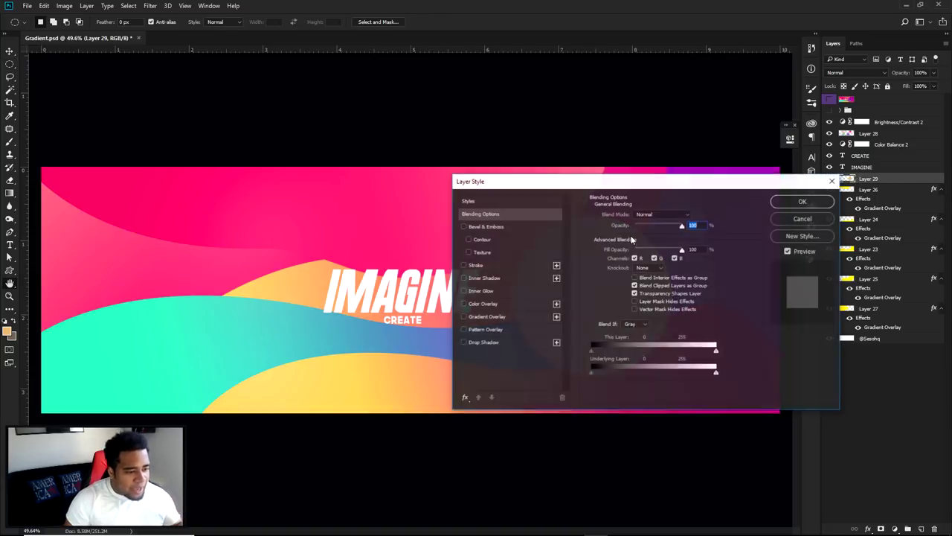
left_click(486, 316)
left_click_drag(521, 181, 132, 140)
left_click(263, 196)
scroll(751, 242, "down", 2)
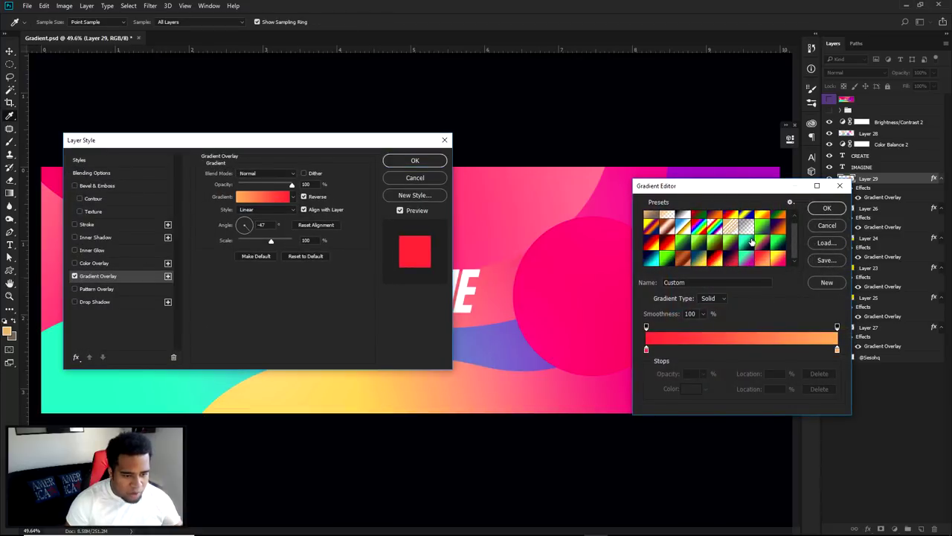
left_click(749, 259)
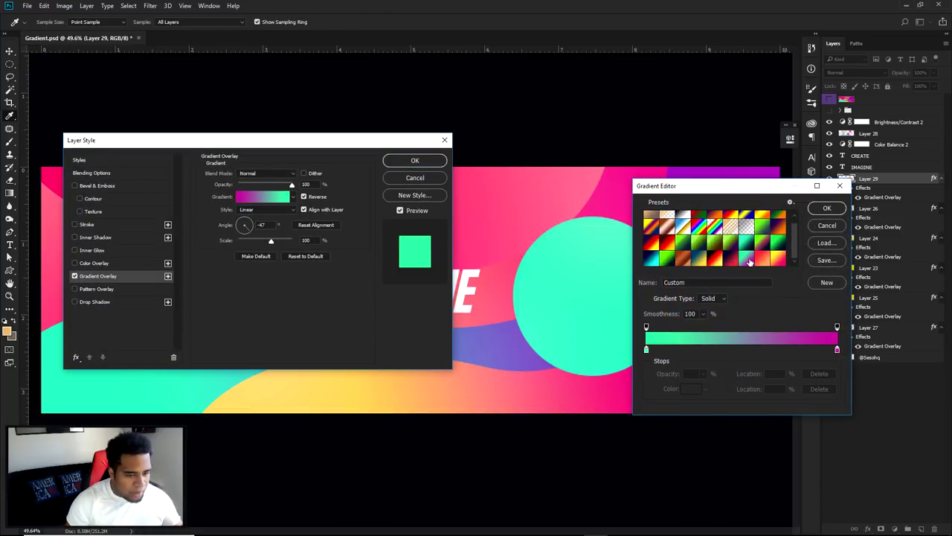
left_click(827, 208)
left_click(304, 196)
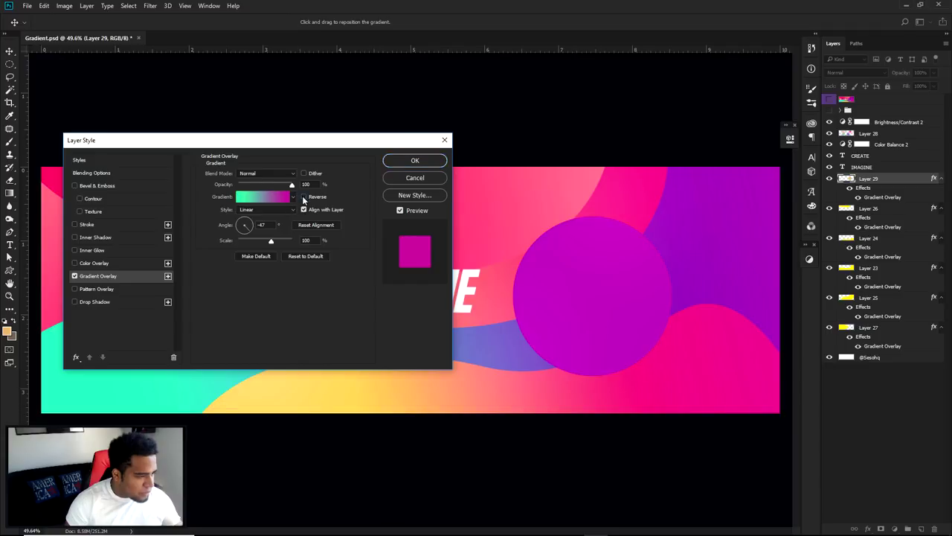
left_click_drag(250, 228, 247, 225)
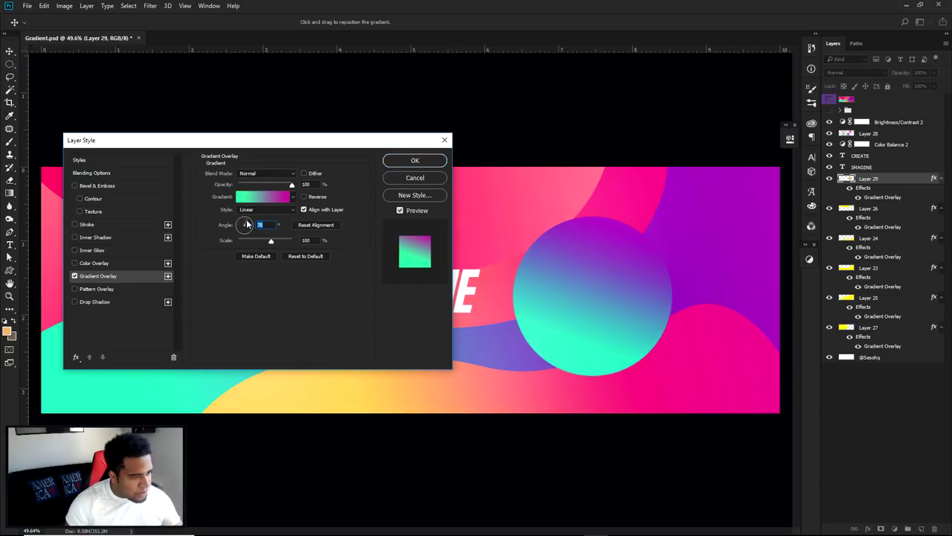
left_click_drag(246, 227, 240, 235)
left_click(415, 159)
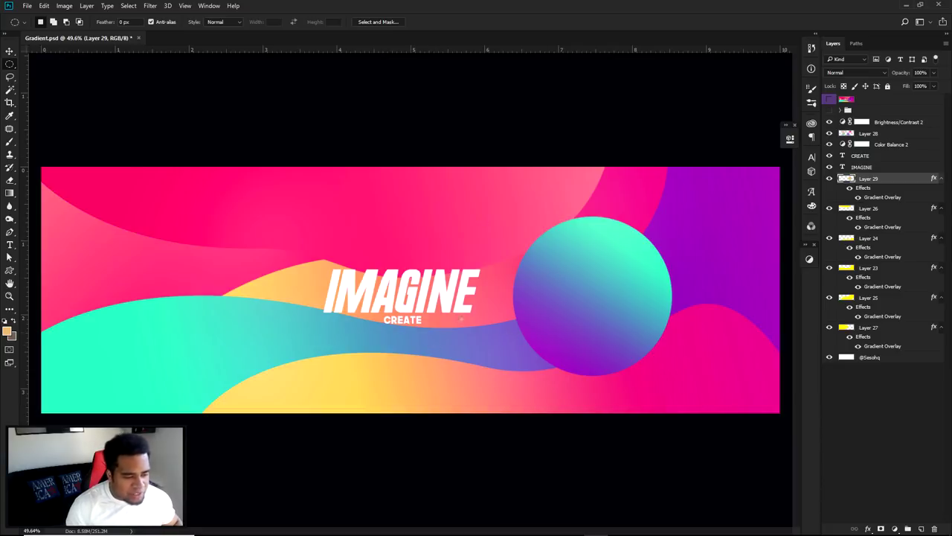
Step: Check the Layer 26 and Layer 23 waves, then move Layer 29 below Layer 23
key("v")
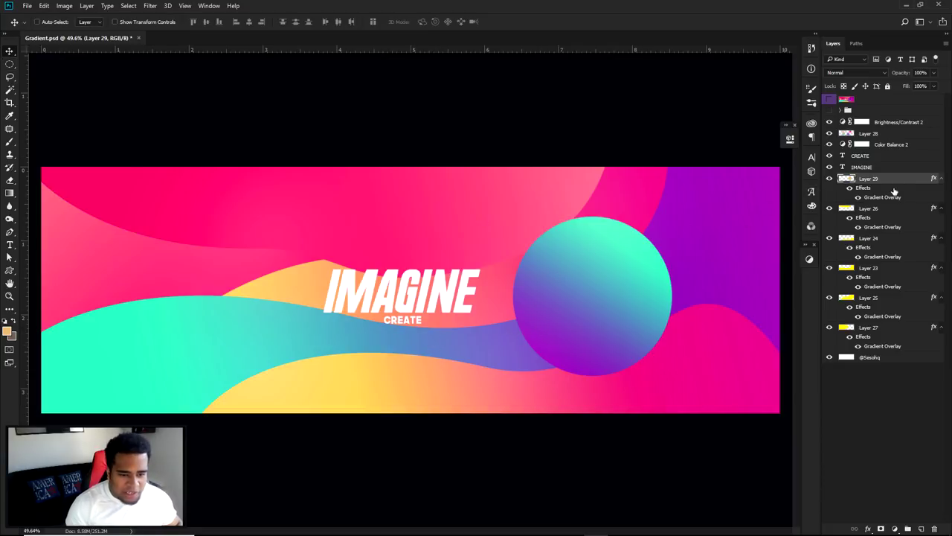
left_click(830, 208)
left_click(829, 208)
left_click(830, 268)
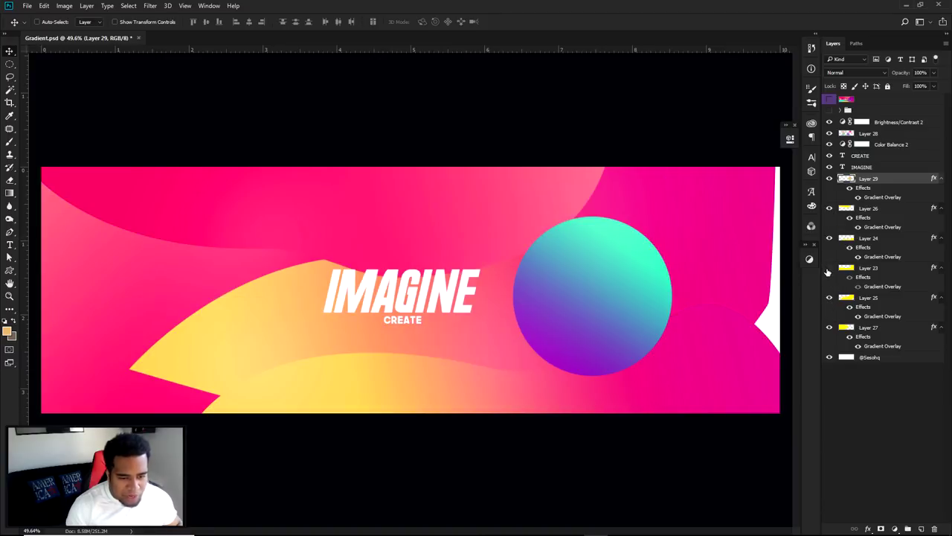
left_click(830, 268)
left_click(829, 270)
left_click(829, 271)
left_click(830, 271)
left_click(829, 271)
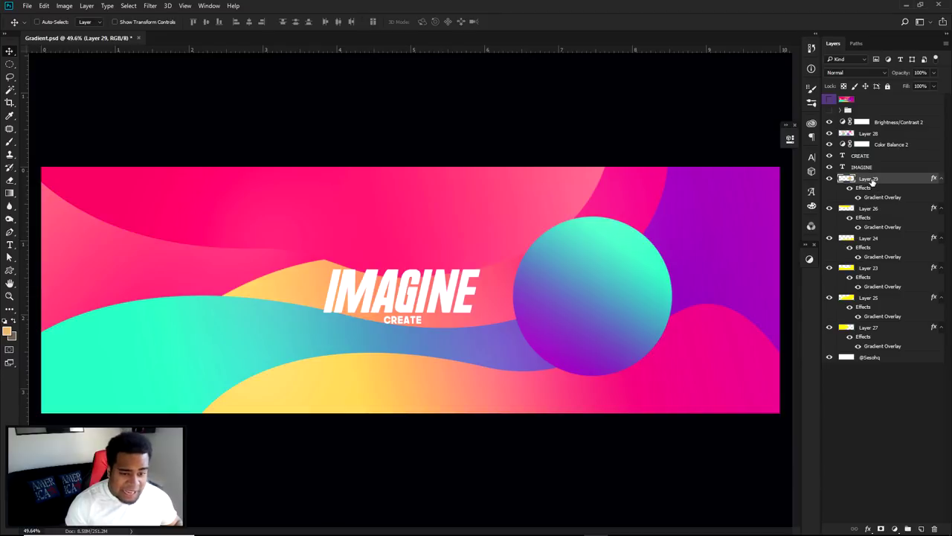
left_click_drag(878, 182, 878, 292)
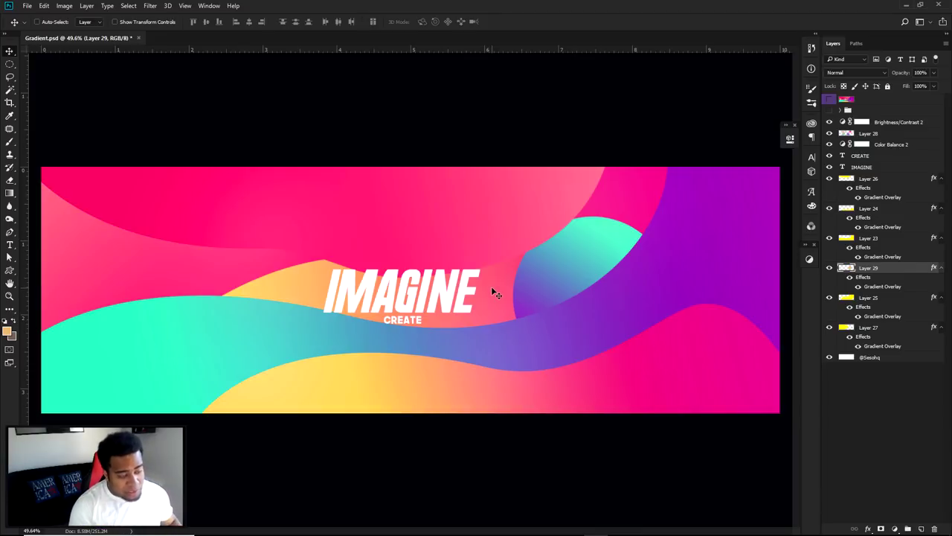
Step: Compare the circle against the waves, then duplicate Layer 29 above Layer 24
left_click(830, 269)
left_click(831, 268)
left_click(830, 269)
left_click(830, 269)
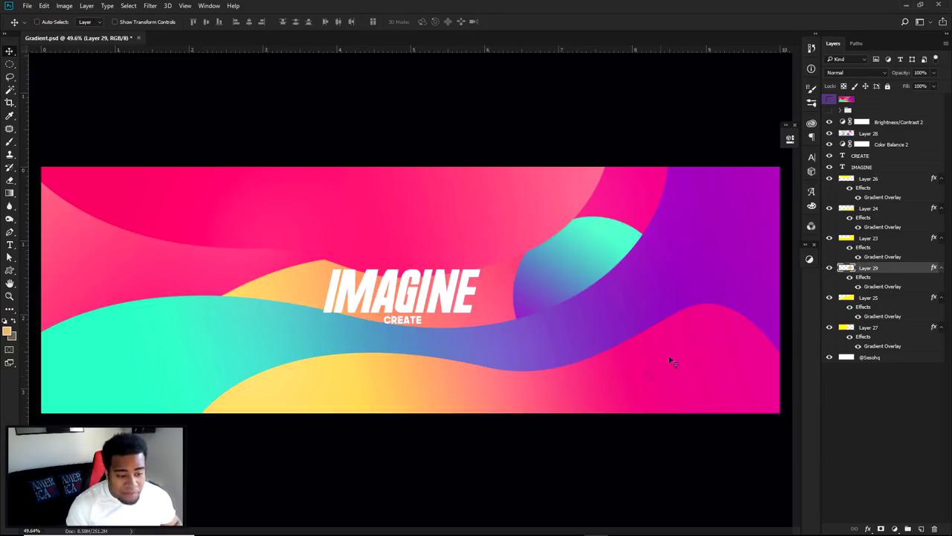
left_click(831, 238)
left_click(830, 238)
left_click(831, 238)
left_click(831, 238)
left_click(830, 209)
left_click(830, 209)
left_click(831, 209)
left_click(831, 209)
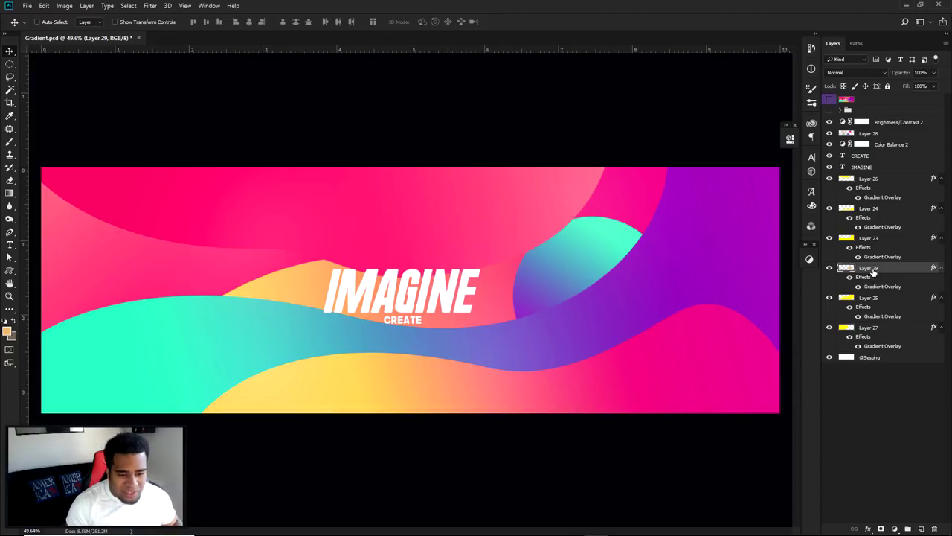
left_click_drag(874, 273, 857, 208)
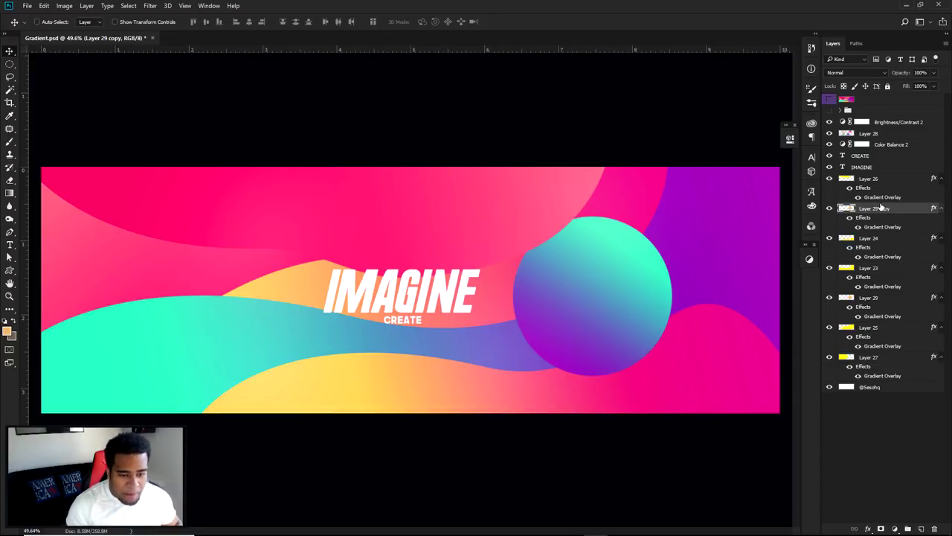
Step: Select Layer 24 and give Layer 29 and Layer 29 copy colour labels, the copy orange
left_click(831, 238)
left_click(831, 238)
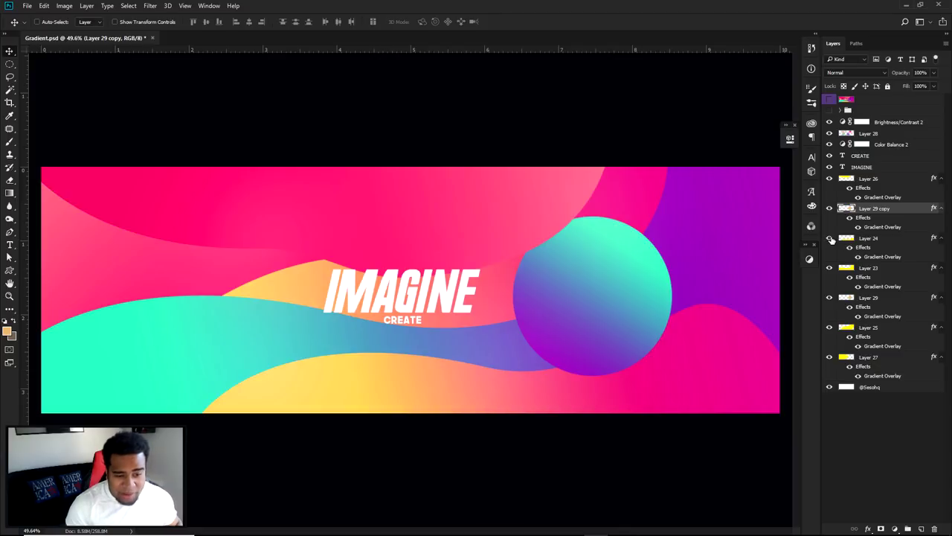
left_click(858, 239)
right_click(829, 297)
left_click(834, 364)
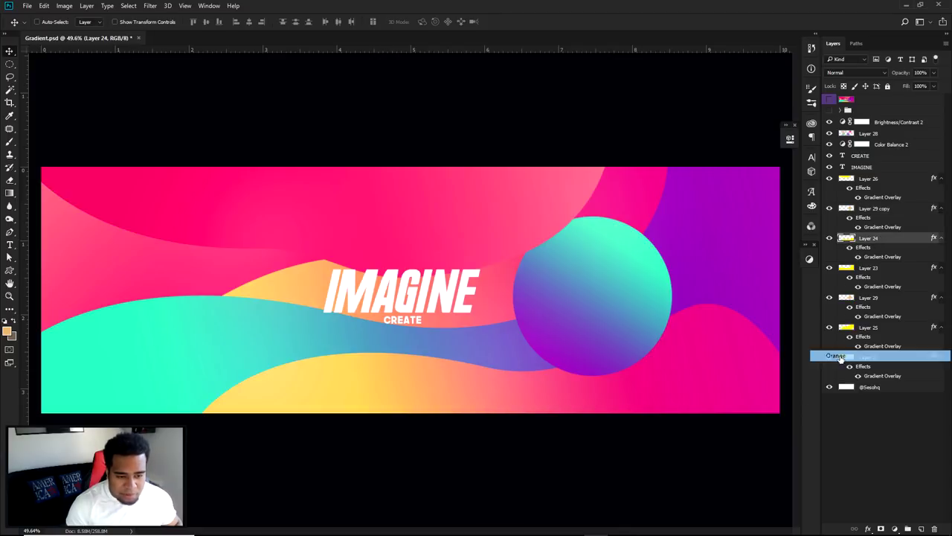
right_click(829, 208)
left_click(837, 259)
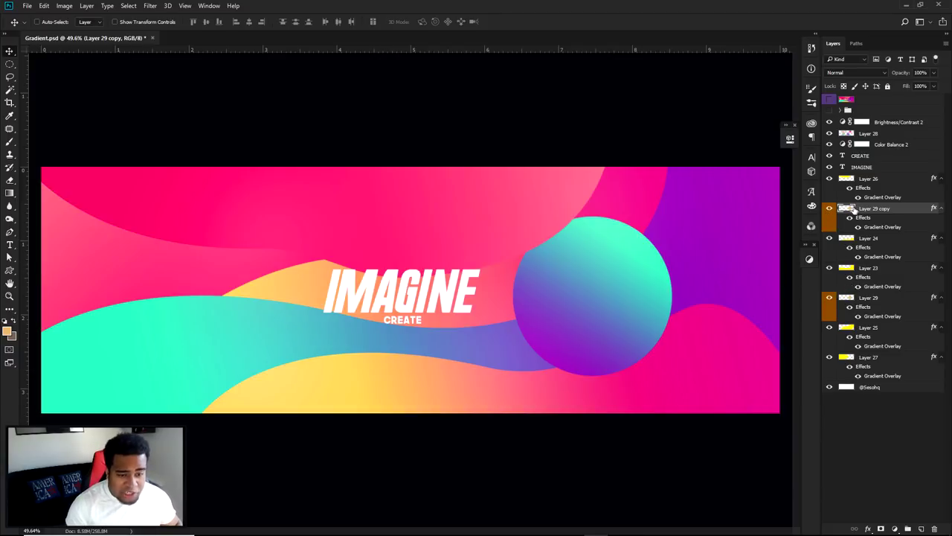
Step: Load Layer 24's wave as a selection, invert it, delete that part of the sphere, and deselect
key("ctrl")
left_click(849, 243, "ctrl")
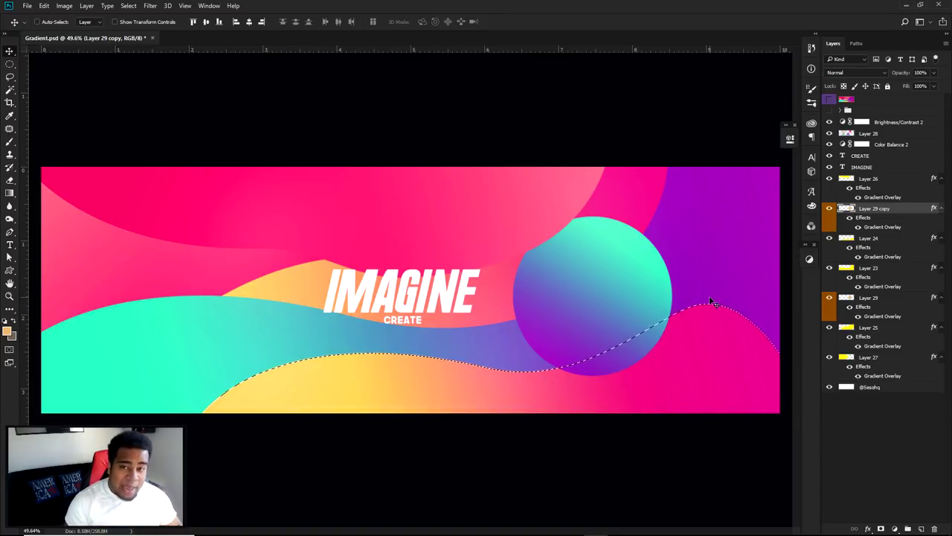
key("m")
right_click(10, 65)
left_click(37, 65)
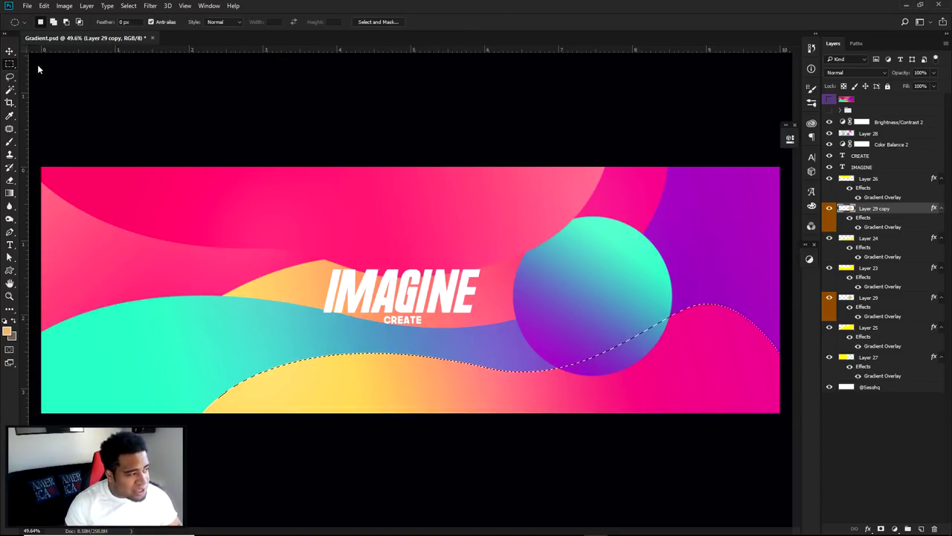
right_click(600, 230)
left_click(650, 244)
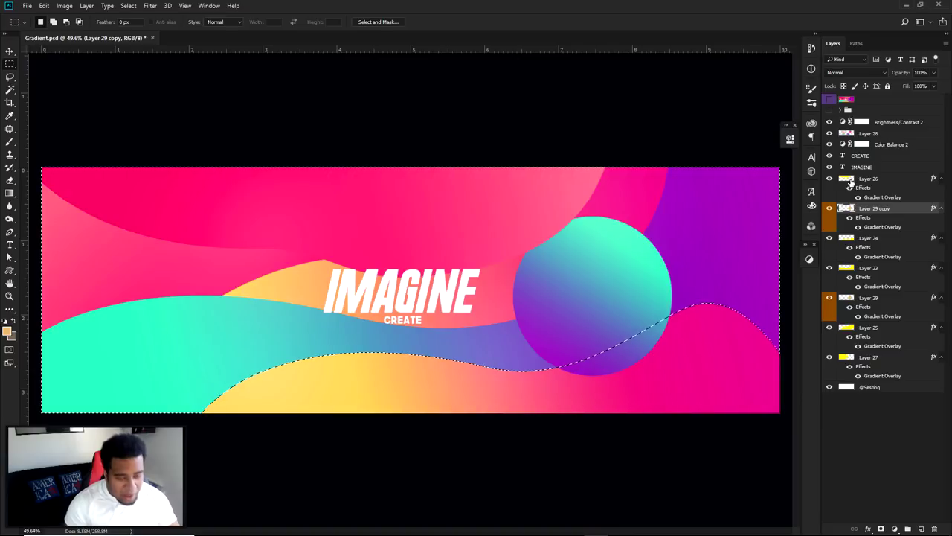
key("Delete")
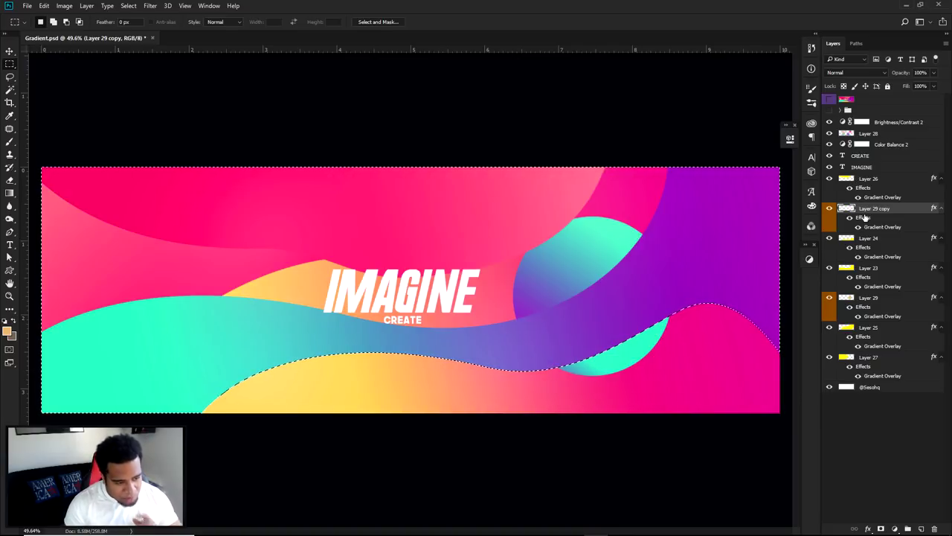
key("ctrl+d")
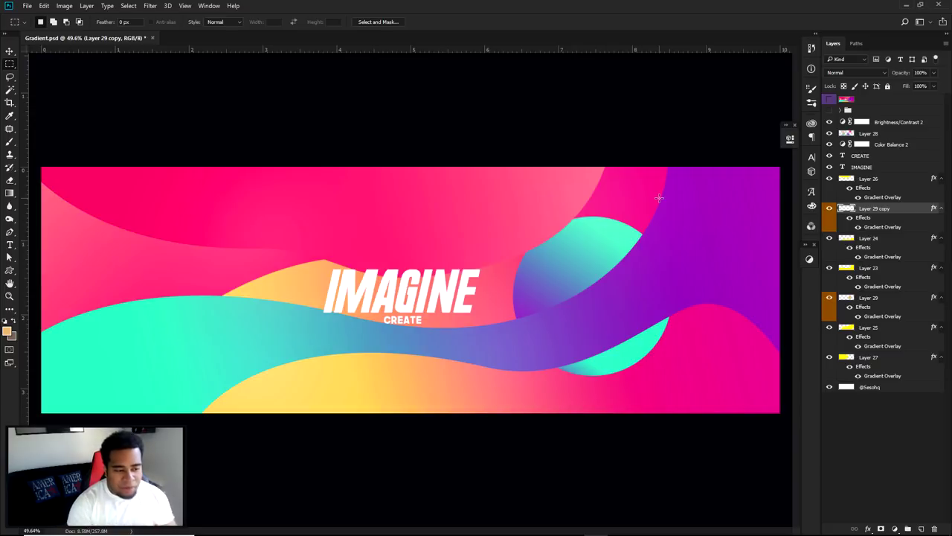
Step: Toggle Layers 23–26 off and on to find which layer is the pink wave
scroll(547, 218, "up", 2)
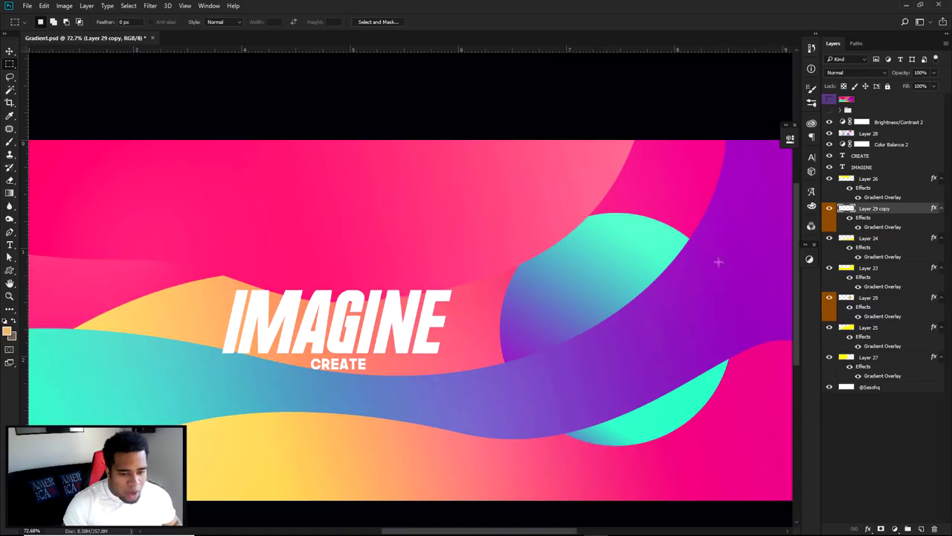
left_click(829, 268)
left_click(830, 268)
left_click(829, 238)
left_click(830, 238)
left_click(829, 327)
left_click(829, 328)
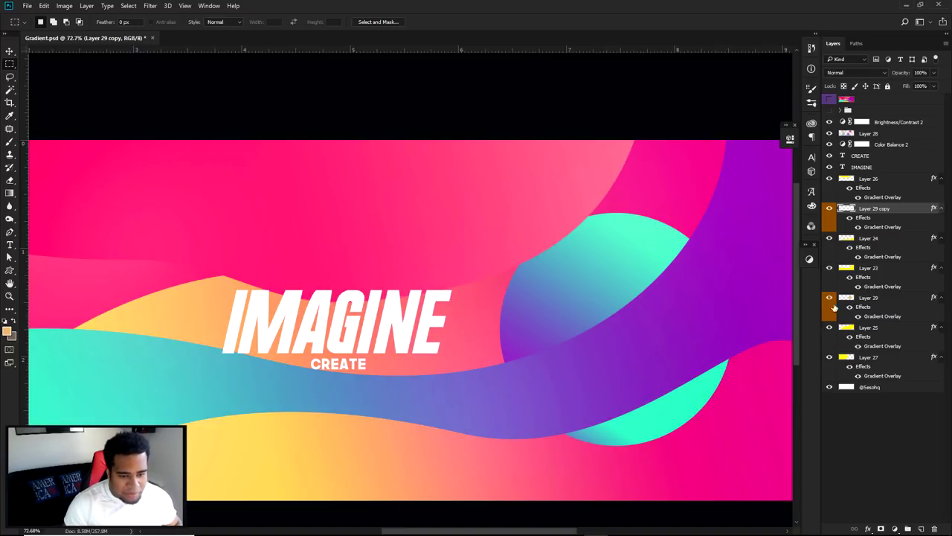
left_click(829, 178)
left_click(829, 179)
Step: Duplicate the sphere above Layer 26, try moving it down-left, then delete that copy
left_click_drag(881, 209, 876, 179)
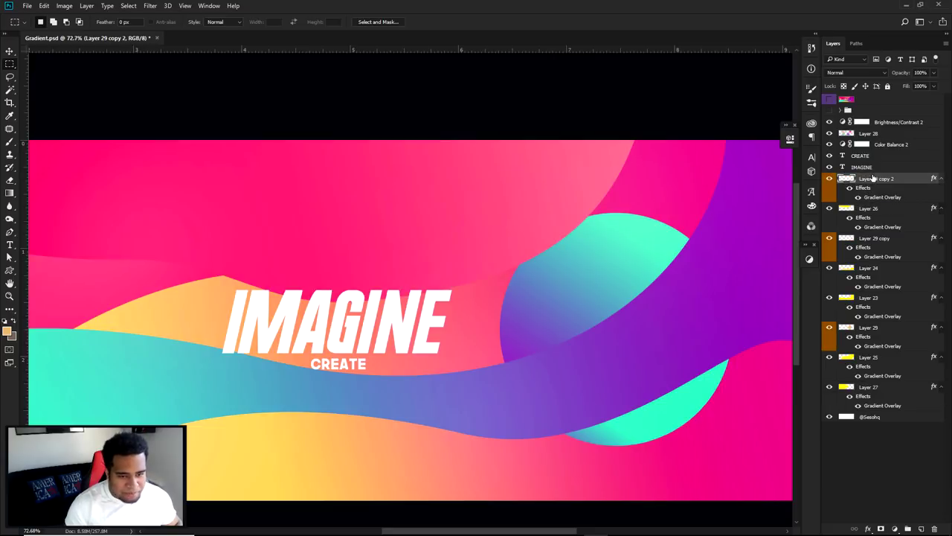
key("v")
left_click(830, 182)
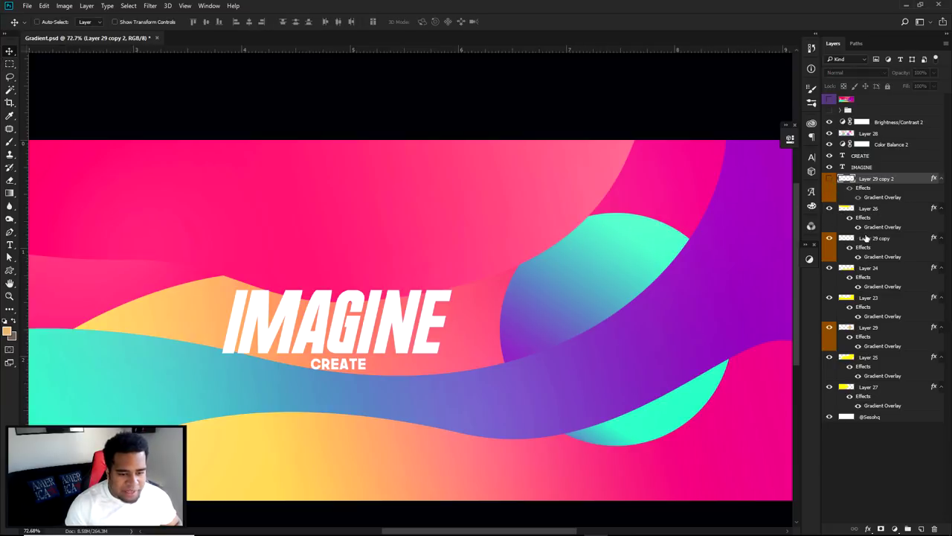
left_click(830, 180)
left_click_drag(702, 260, 646, 258)
key("Delete")
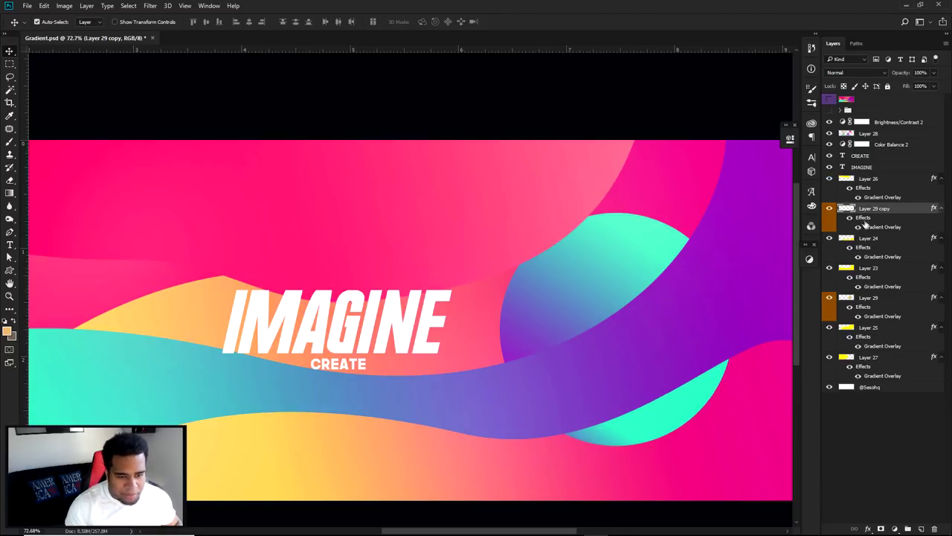
Step: Place a new sphere copy above Layer 26 and delete everything outside the pink wave's shape
left_click_drag(865, 213, 876, 217)
left_click_drag(861, 177, 863, 172)
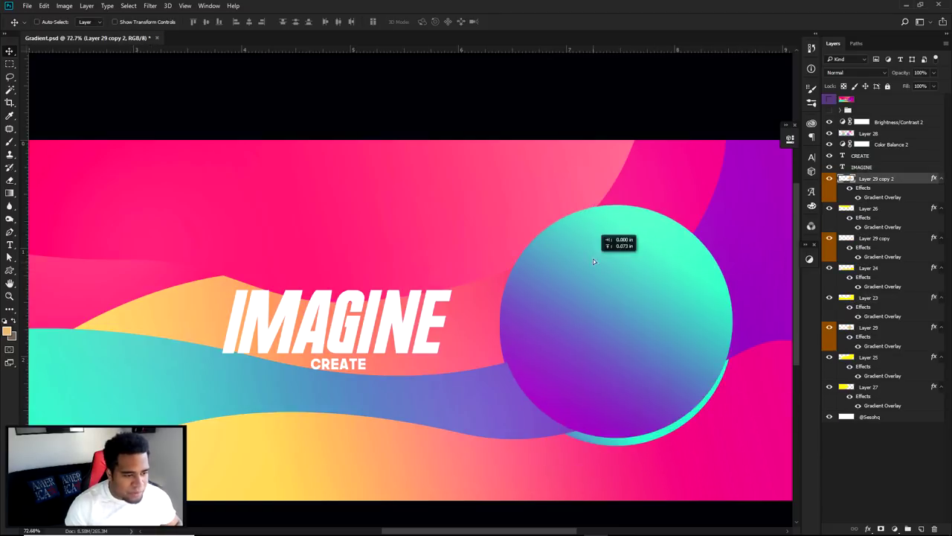
left_click(847, 208, "ctrl")
key("m")
right_click(698, 210)
left_click(709, 222)
key("Delete")
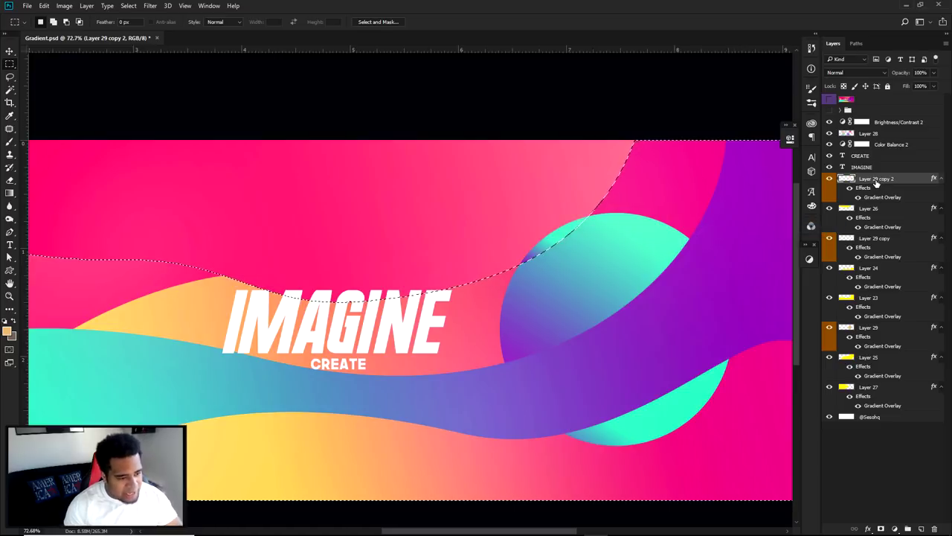
key("ctrl+d")
Step: Rotate the sphere copy's Gradient Overlay angle to about -117°, then zoom out
scroll(553, 243, "down", 3)
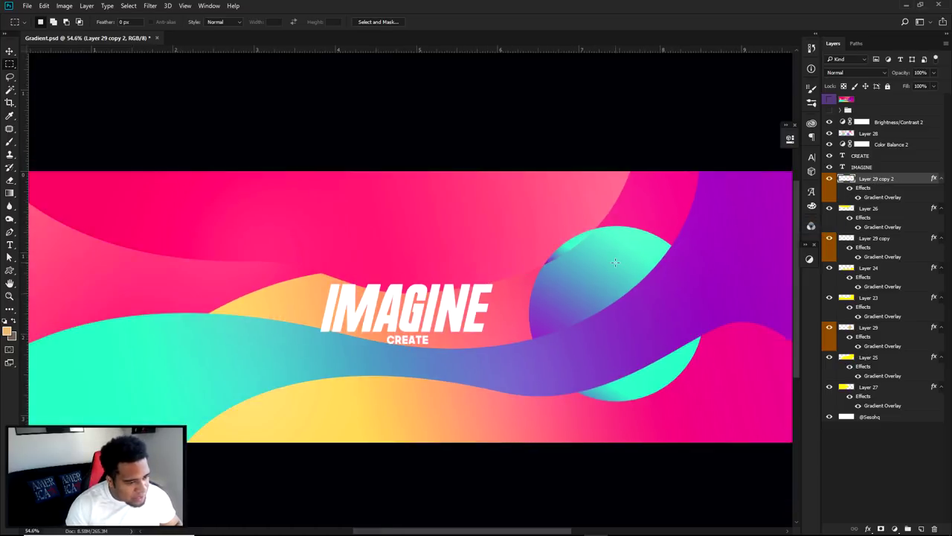
scroll(615, 262, "up", 1)
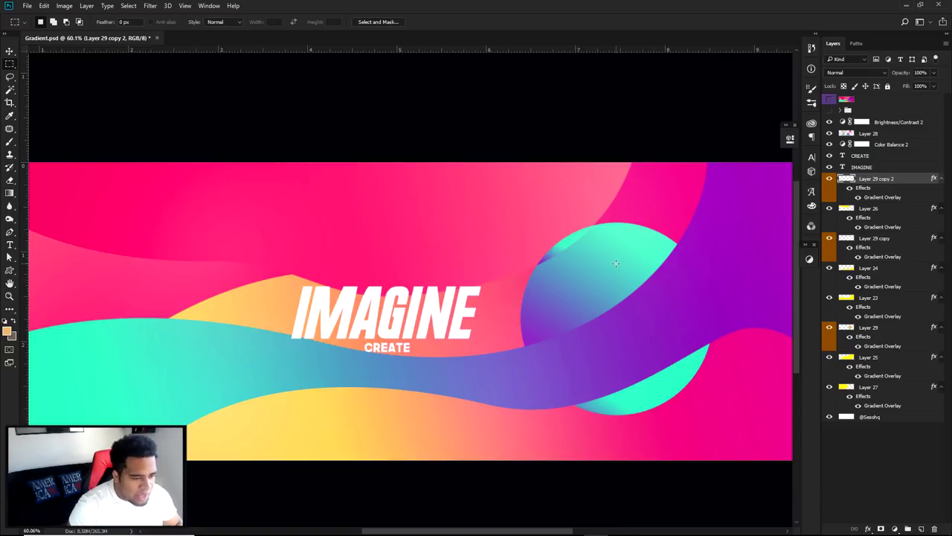
scroll(683, 203, "up", 3)
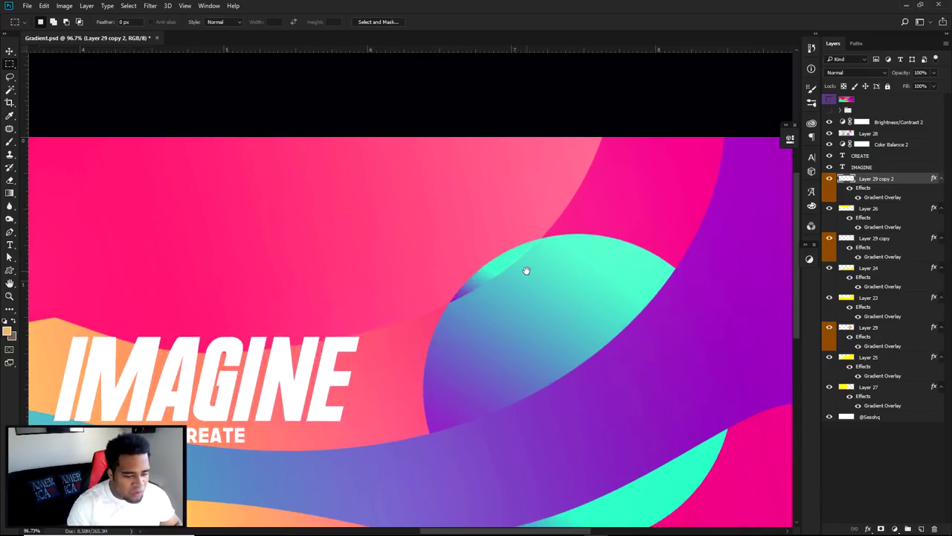
left_click_drag(526, 270, 511, 185)
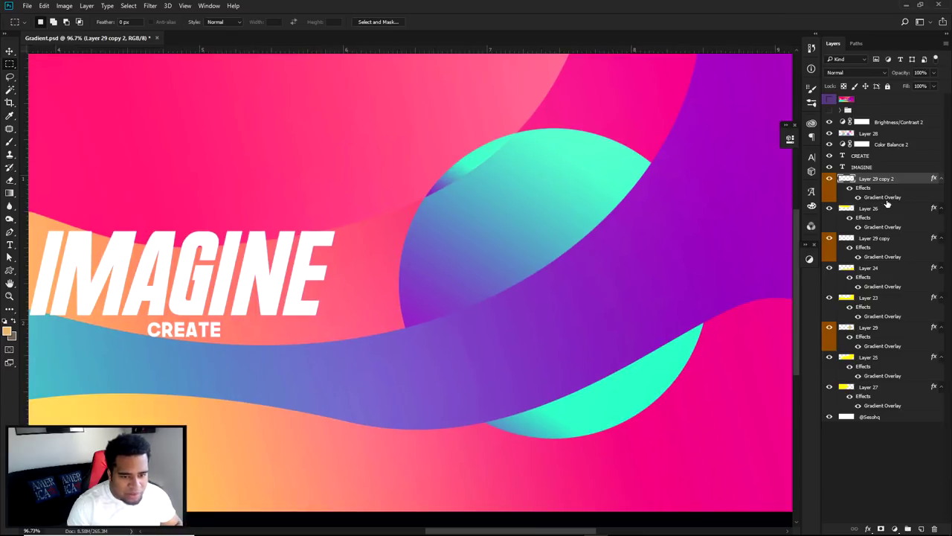
double_click(883, 198)
left_click_drag(224, 138, 640, 213)
left_click(658, 304)
left_click_drag(657, 306, 657, 314)
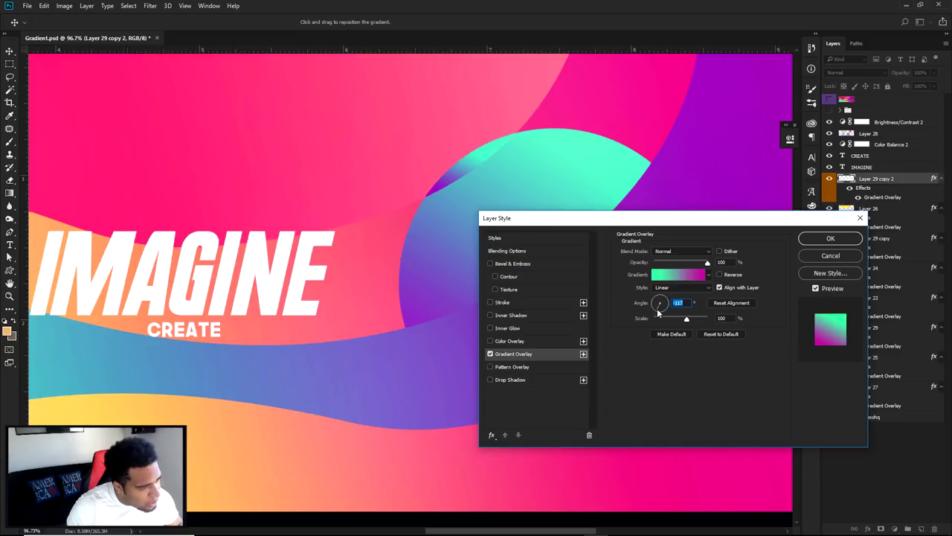
left_click(830, 239)
key("m")
key("ctrl+minus")
key("ctrl+minus")
key("ctrl+minus")
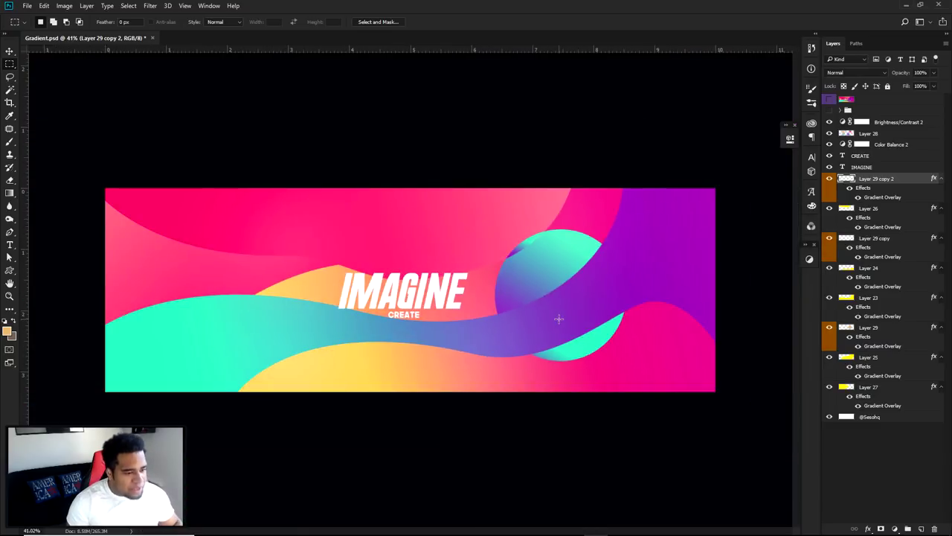
Step: Delete the sphere copy layer and show the reference artwork group over the banner
key("ctrl+0")
key("Delete")
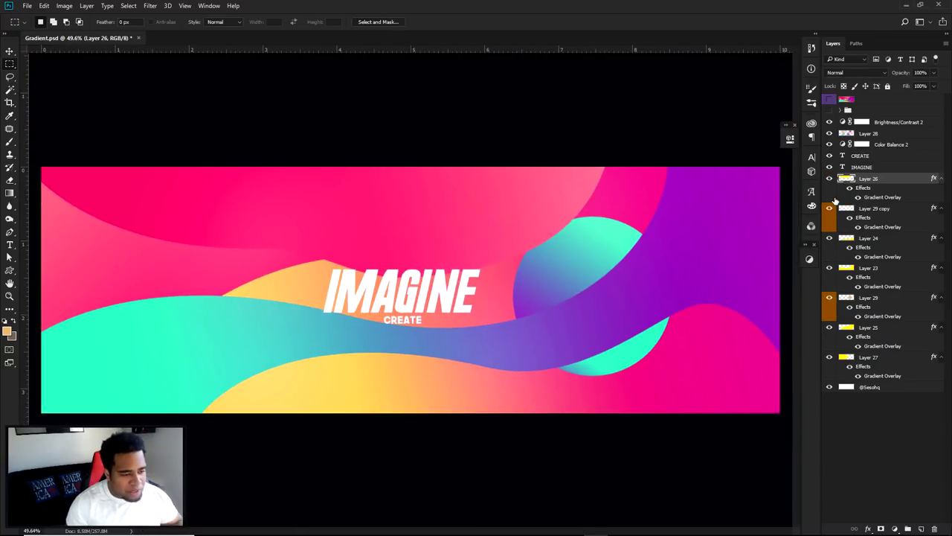
key("v")
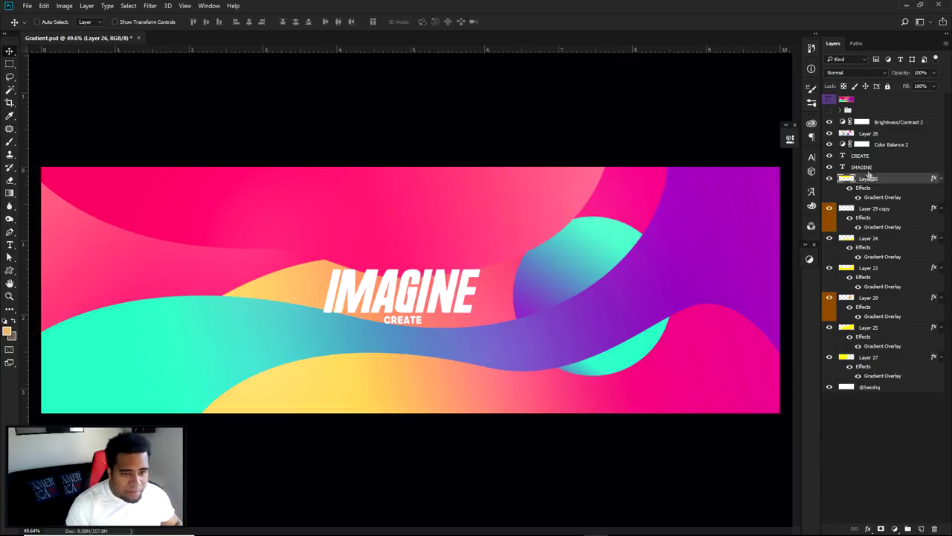
left_click(828, 100)
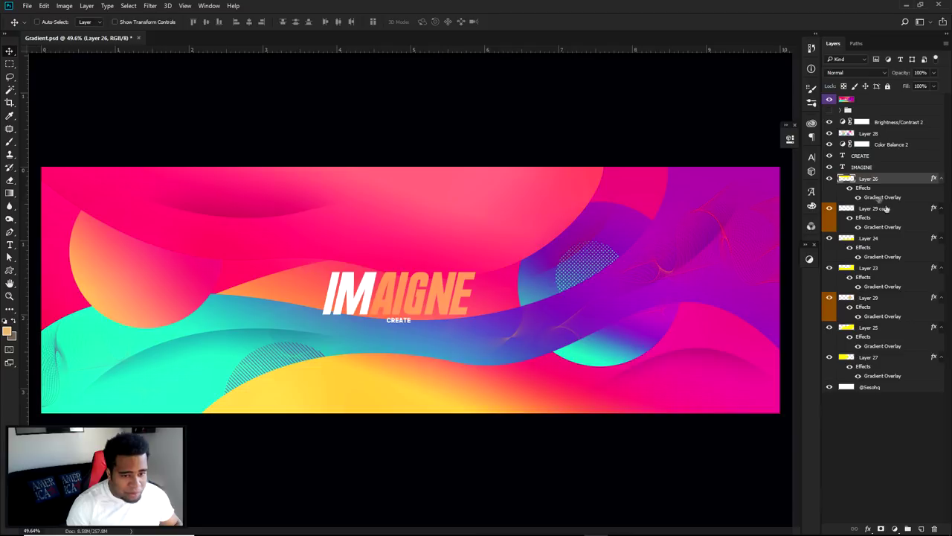
Step: On new Layer 30, draw an elliptical selection and enlarge it to fit the left orange circle
left_click(920, 528)
key("m")
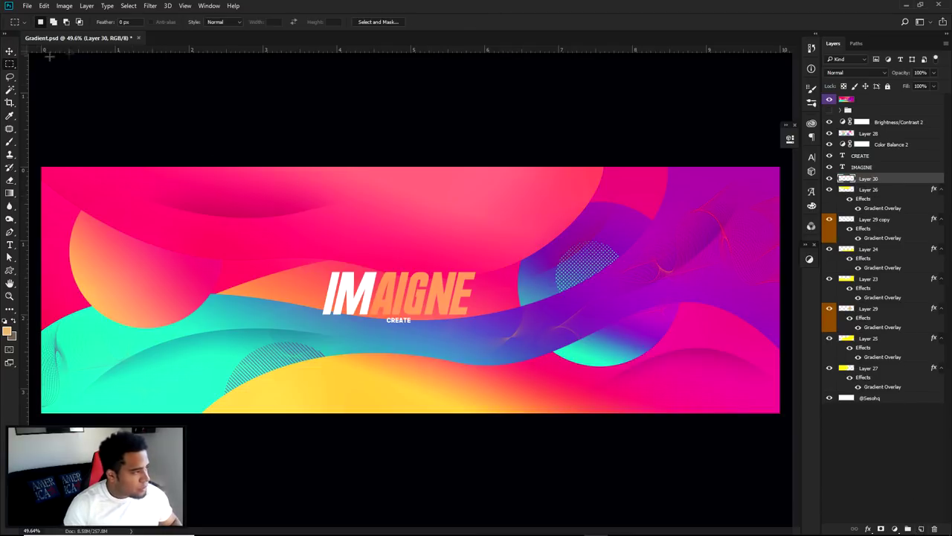
right_click(15, 68)
left_click(43, 74)
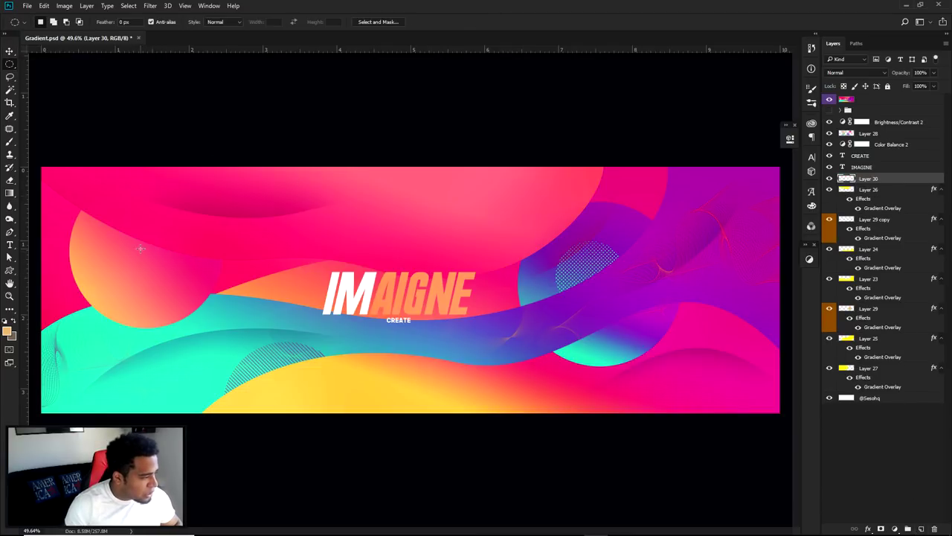
mouse_move(141, 260)
left_mouse_down()
mouse_move(211, 330)
mouse_move(145, 277)
left_mouse_up()
right_click(184, 218)
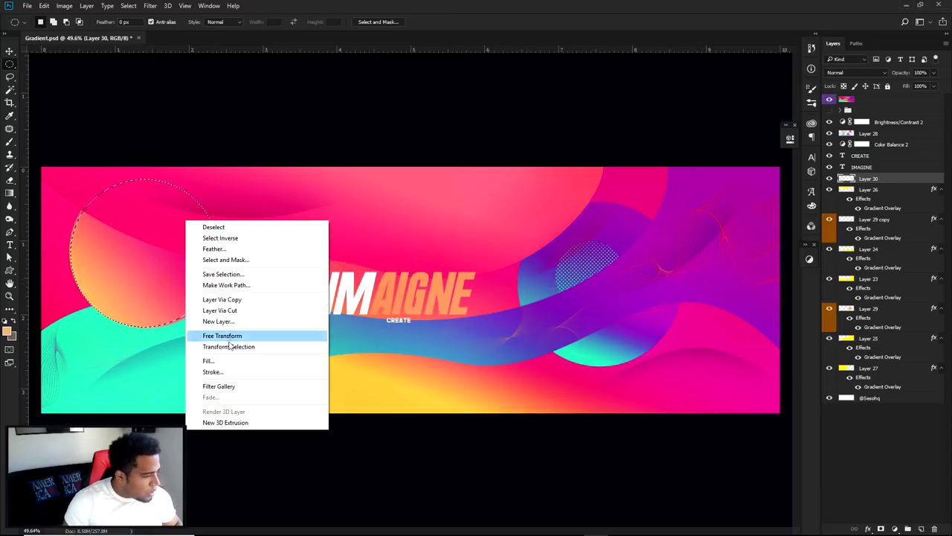
left_click(257, 333)
left_click_drag(223, 183, 228, 177)
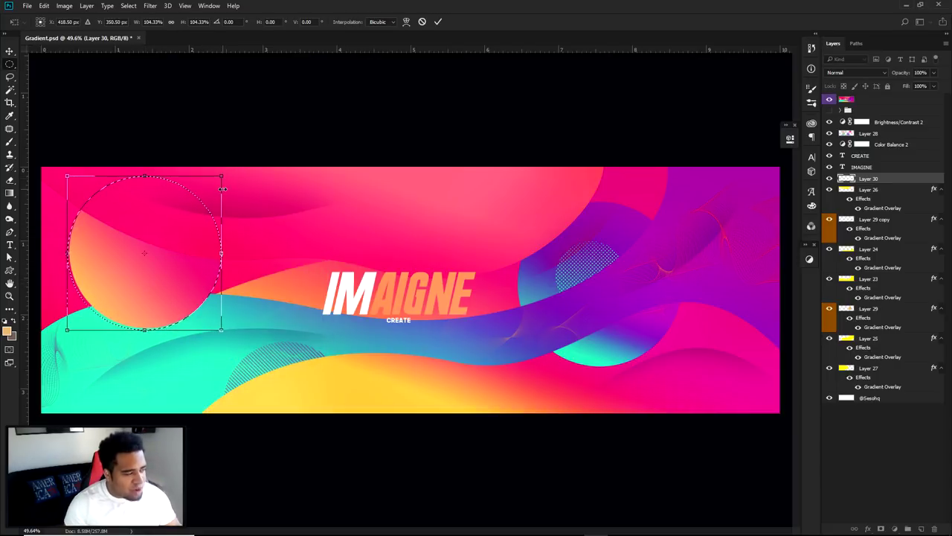
key("Return")
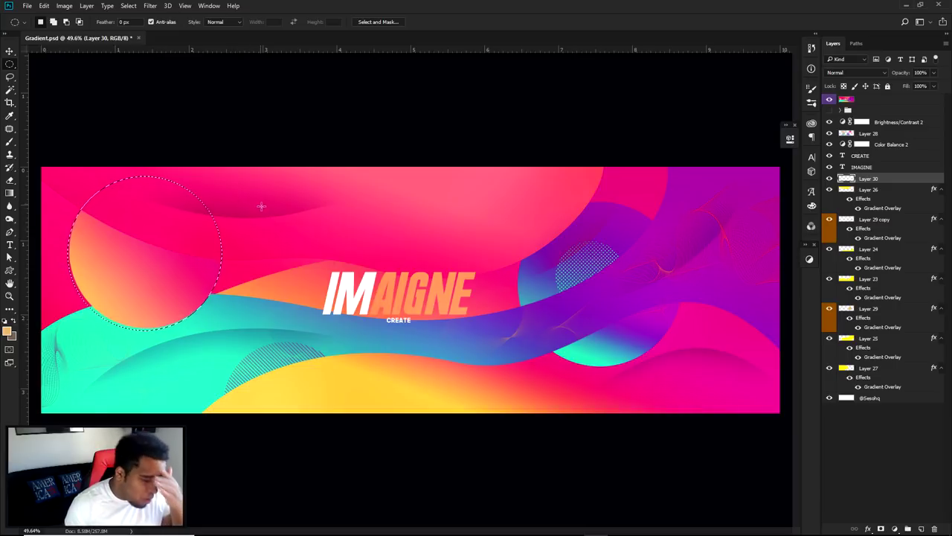
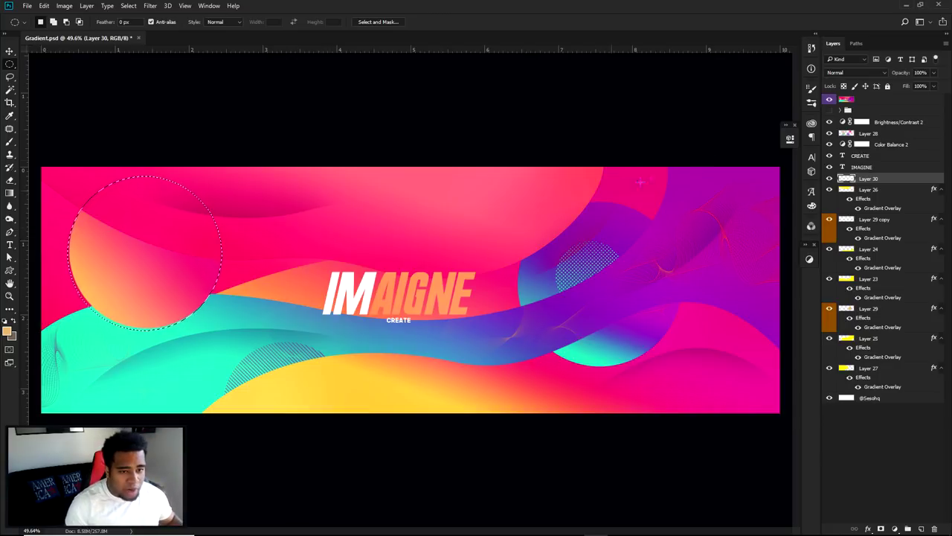
Step: Fill the circular selection on Layer 30 with pink, checking it against the reference artwork
left_click(830, 99)
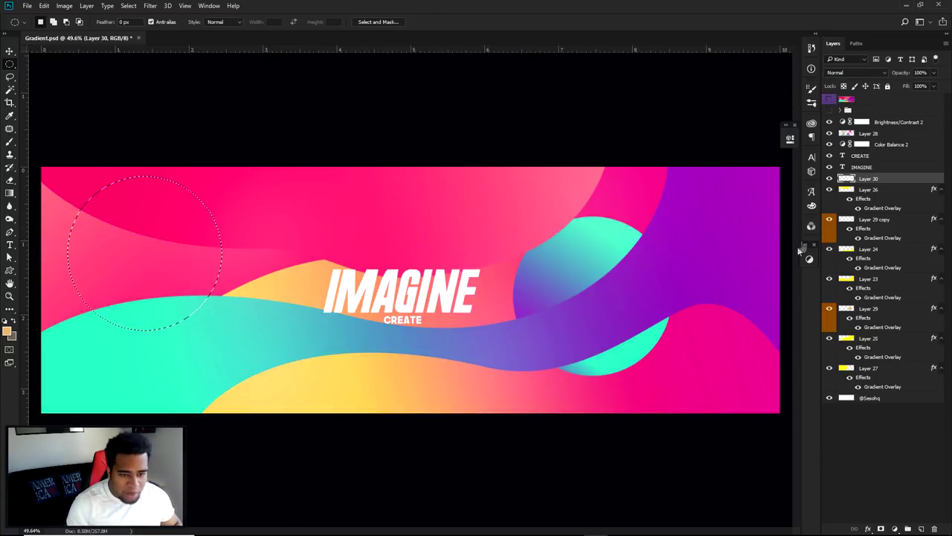
key("alt+BackSpace")
key("ctrl+d")
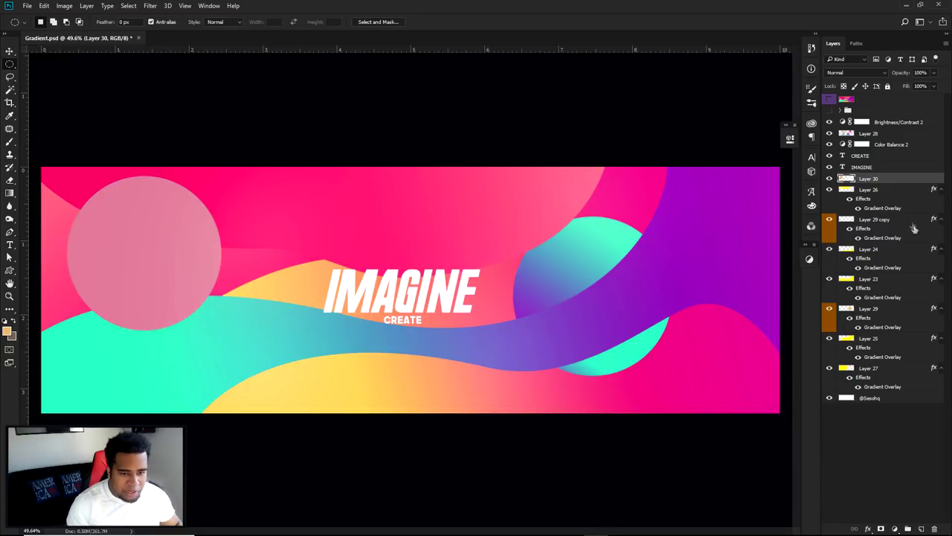
left_click(828, 101)
left_click(827, 102)
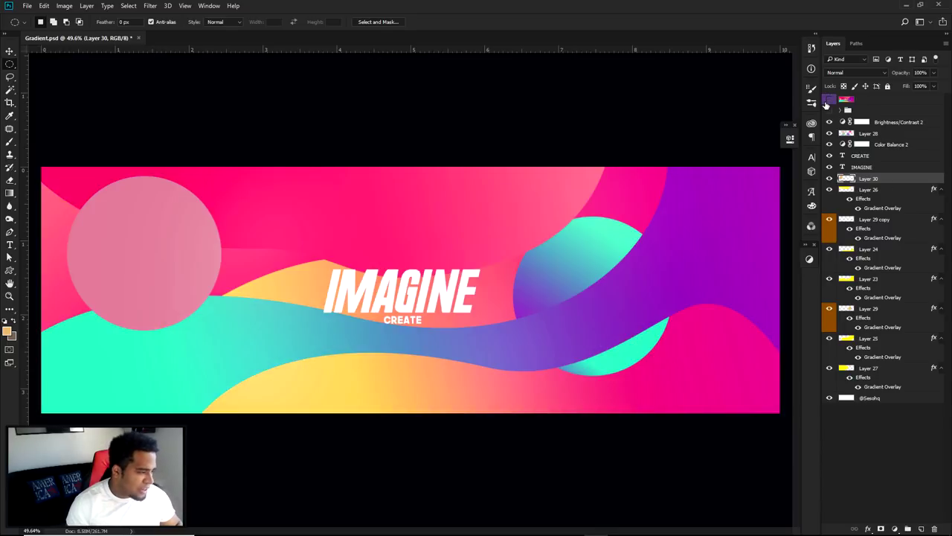
Step: Give Layer 30's circle a yellow-to-pink Gradient Overlay
double_click(892, 181)
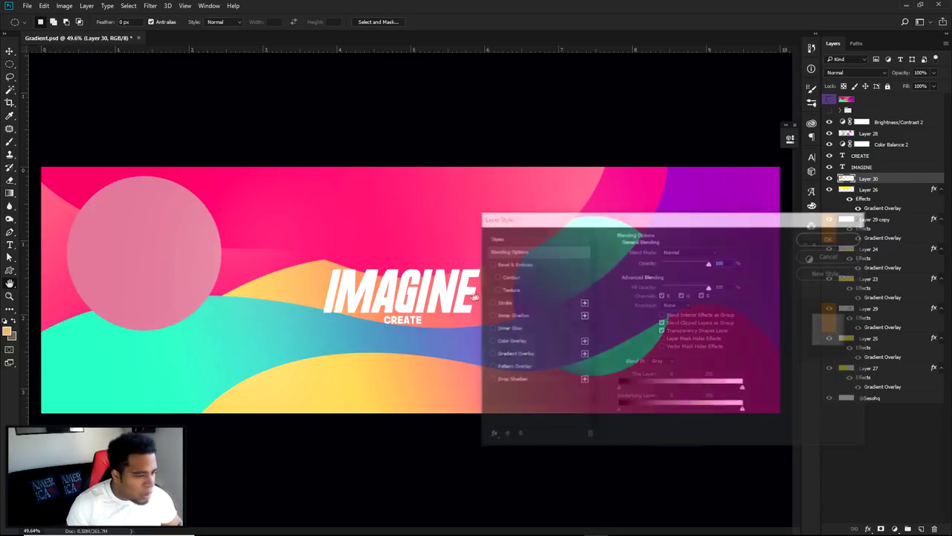
left_click(512, 354)
left_click(700, 277)
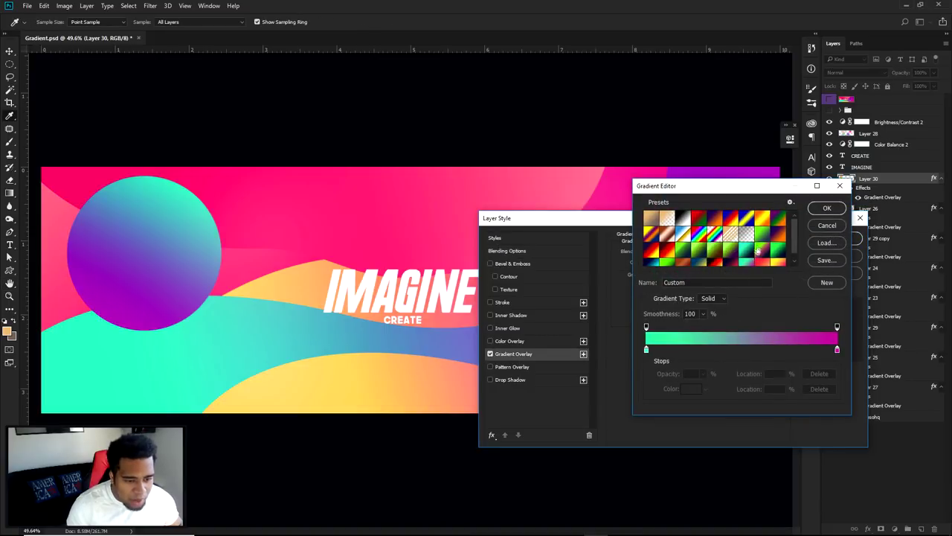
scroll(780, 261, "down", 1)
left_click(780, 258)
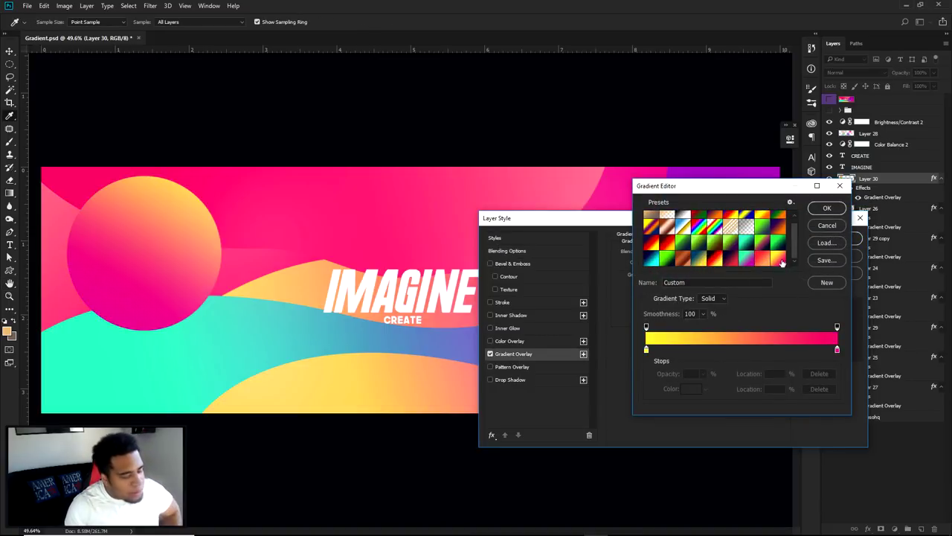
left_click(826, 208)
left_click(828, 226)
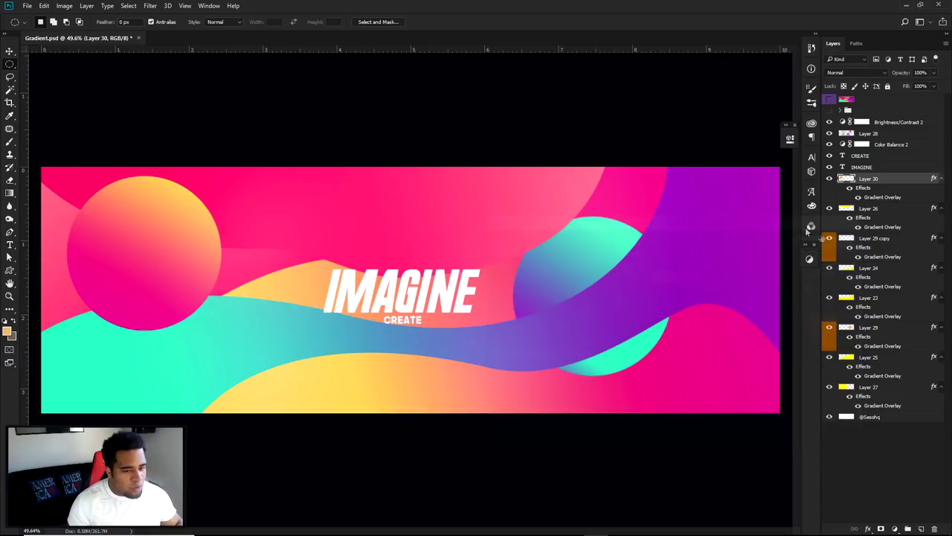
Step: Move Layer 30 beneath Layer 26 and set its gradient angle to about -126°
left_click_drag(867, 180, 865, 222)
key("v")
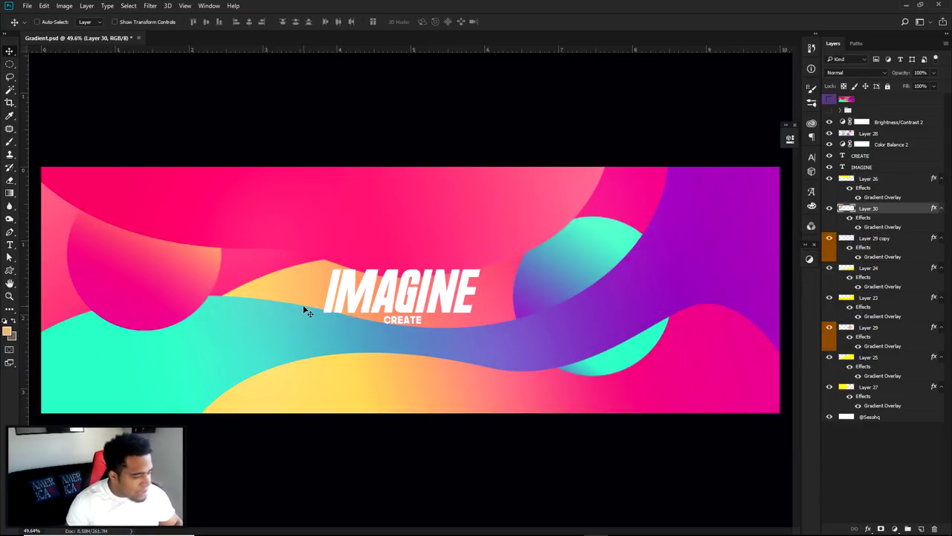
double_click(878, 227)
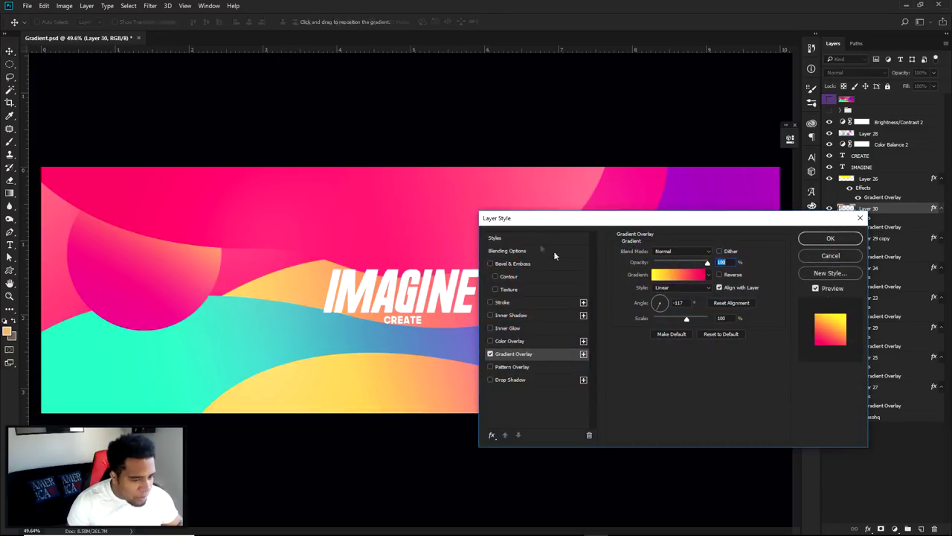
left_click(683, 303)
key("Down")
key("Down")
key("Down")
key("Down")
key("Down")
key("Down")
key("Down")
key("Down")
key("Down")
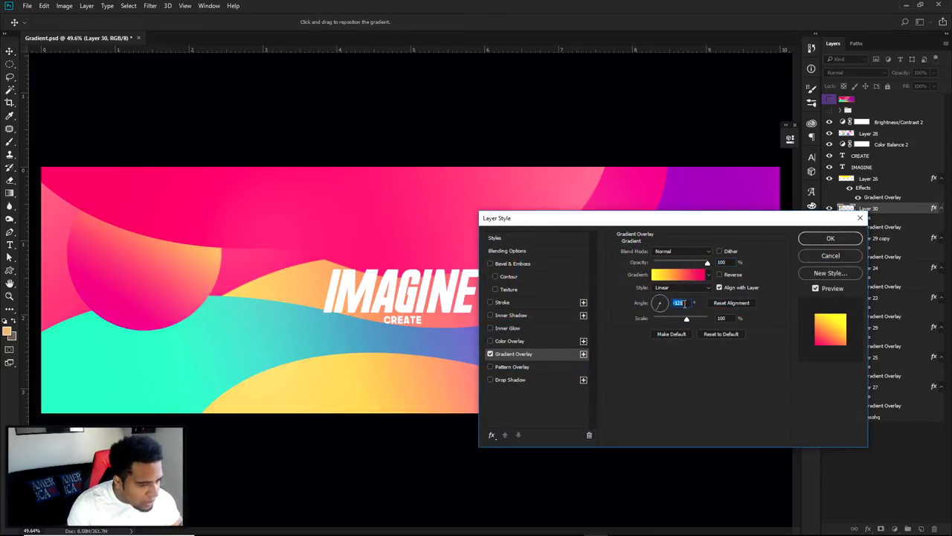
left_click(814, 241)
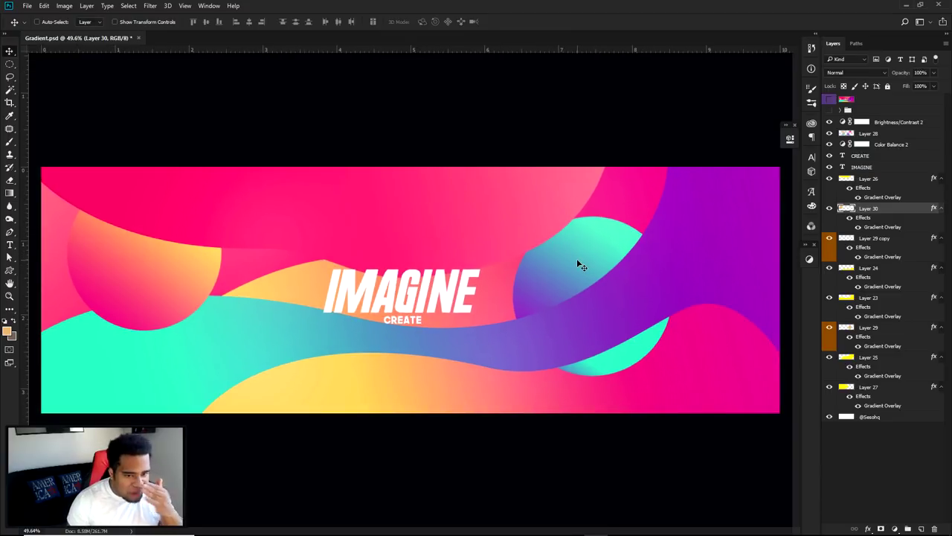
Step: Select Layer 29 and create a new empty layer above it
left_click(830, 100)
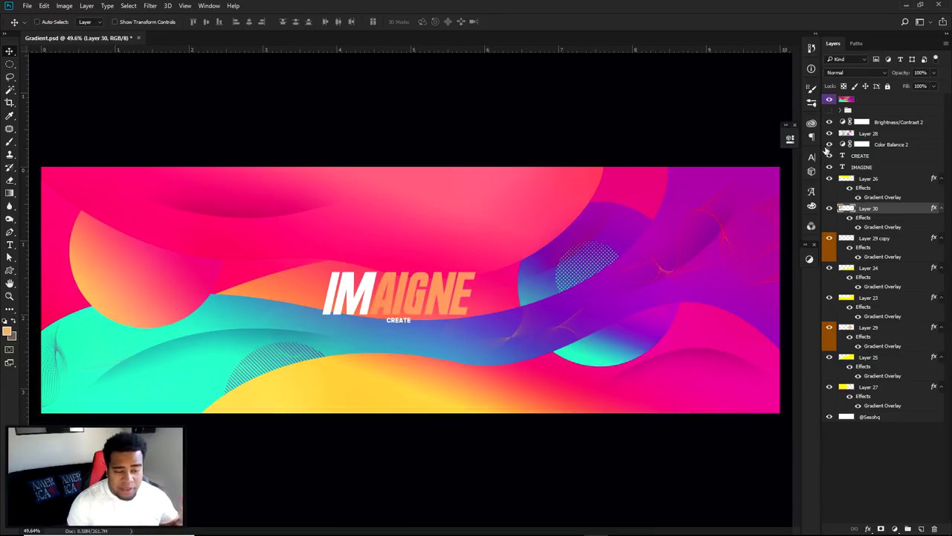
left_click(831, 101)
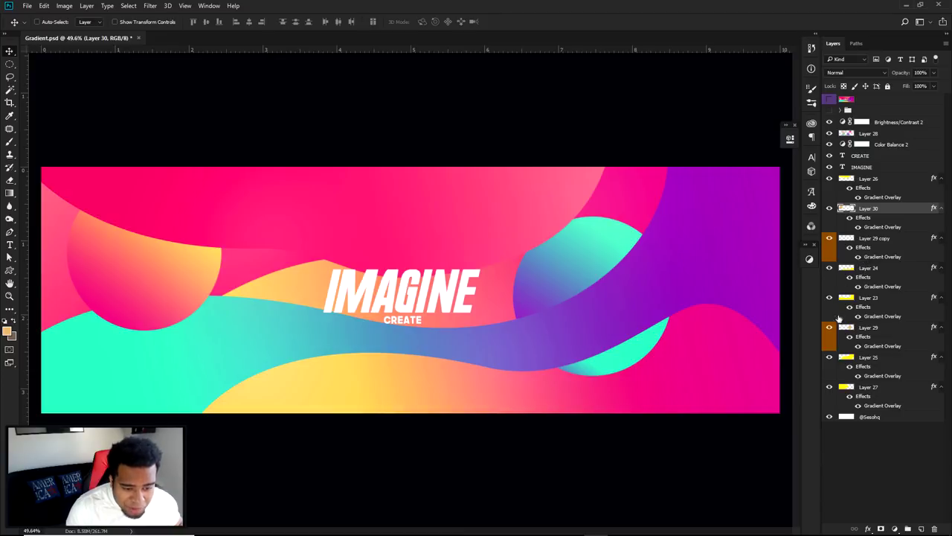
left_click(867, 299)
left_click(869, 329)
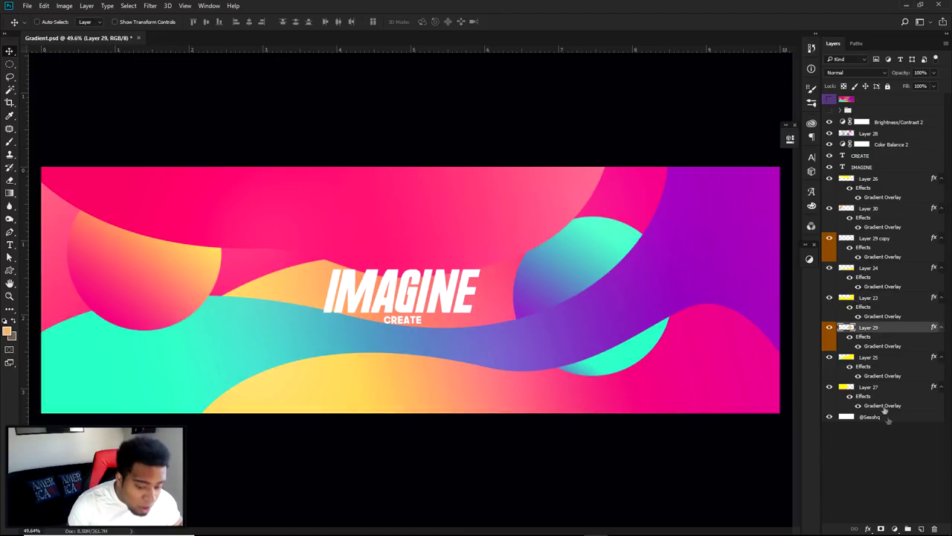
left_click(923, 527)
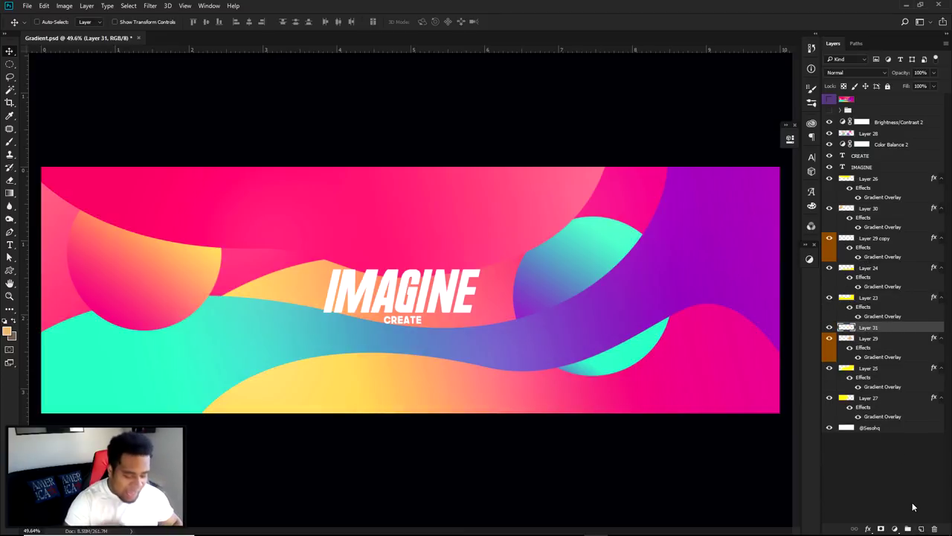
Step: Draw and fill a circle over the right teal shape, then set the layer's Fill to 0%
key("m")
mouse_move(593, 293)
left_mouse_down()
mouse_move(621, 321)
mouse_move(601, 308)
left_mouse_up()
key("alt+BackSpace")
key("ctrl+d")
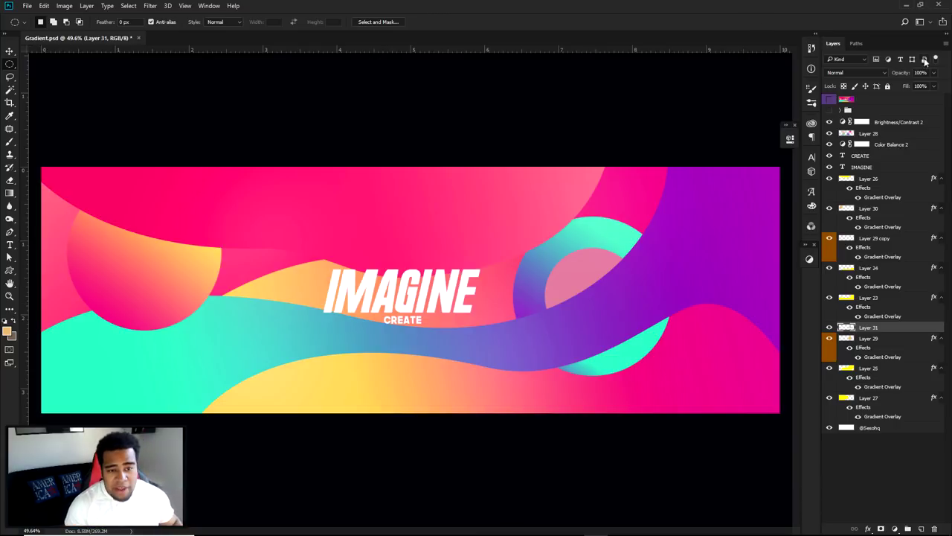
left_click(933, 87)
left_click_drag(921, 102, 873, 98)
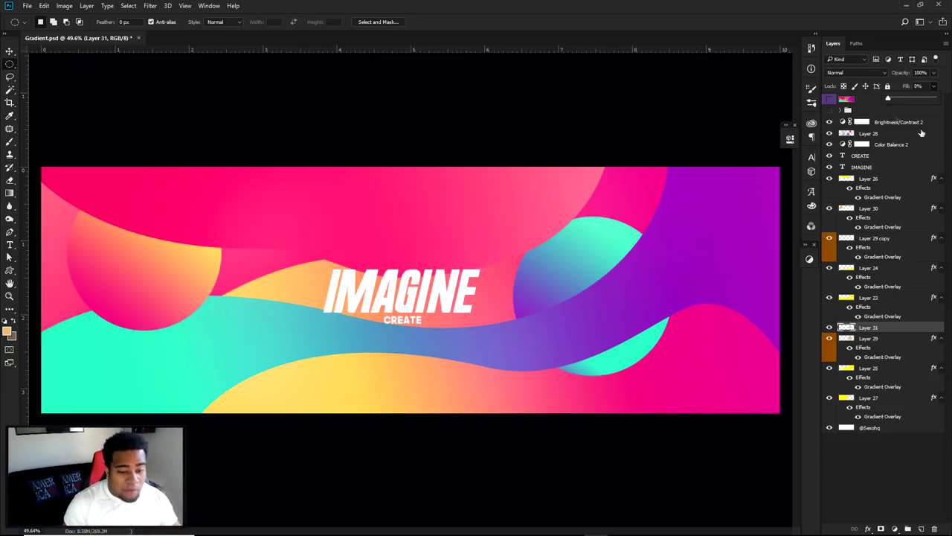
Step: Add a diagonal-line Pattern Overlay at 245% scale to Layer 31's circle
left_click(912, 324)
double_click(912, 325)
left_click_drag(594, 223, 247, 169)
left_click(164, 311)
left_click_drag(327, 170, 279, 160)
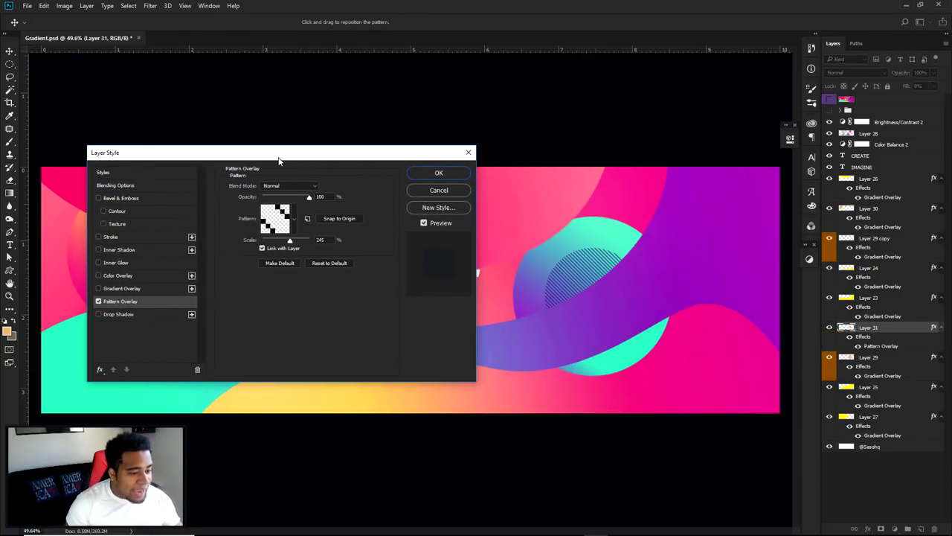
left_click(287, 225)
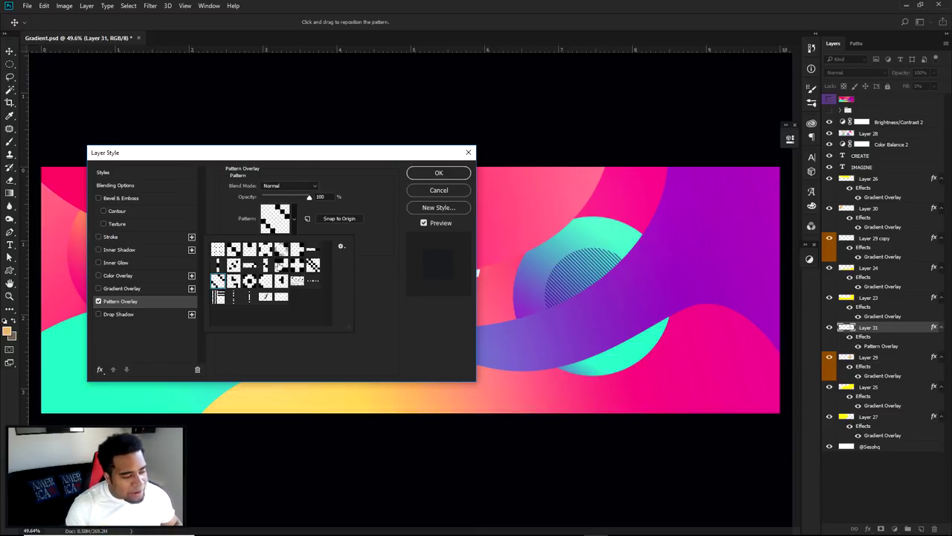
double_click(276, 247)
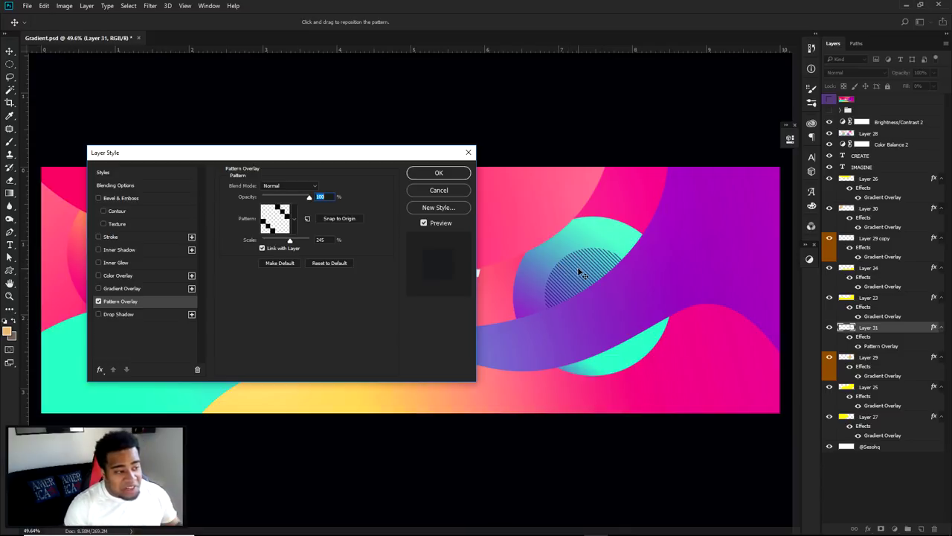
double_click(328, 240)
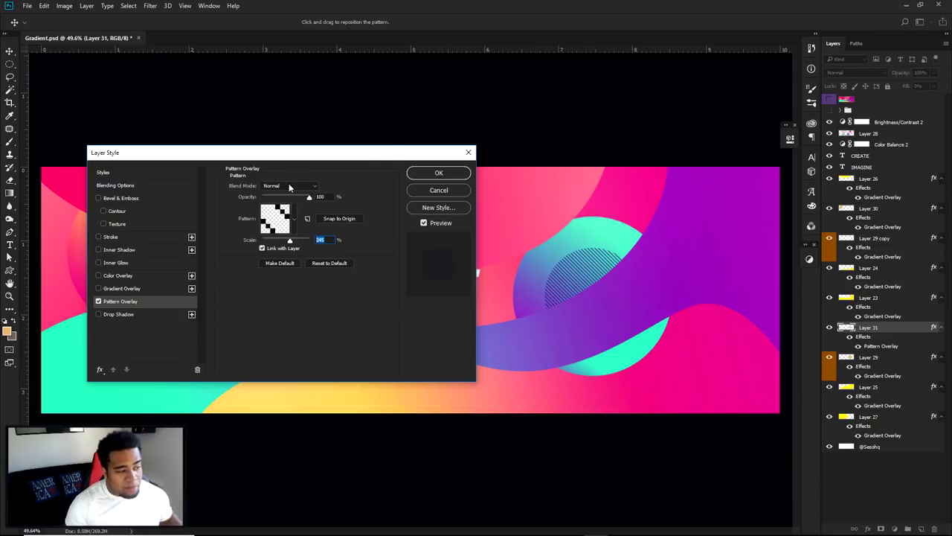
left_click(448, 173)
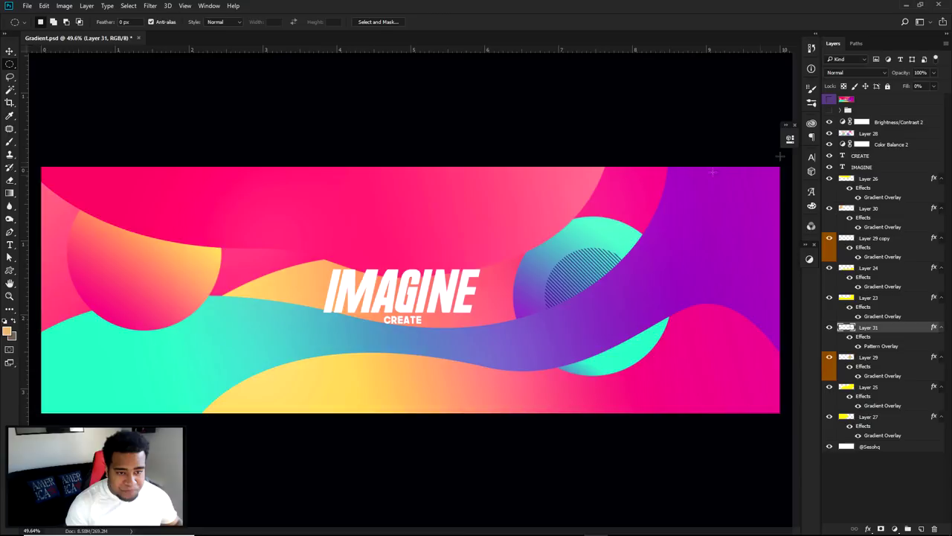
Step: Rasterize Layer 31's layer style, then try and discard a colour overlay
right_click(876, 325)
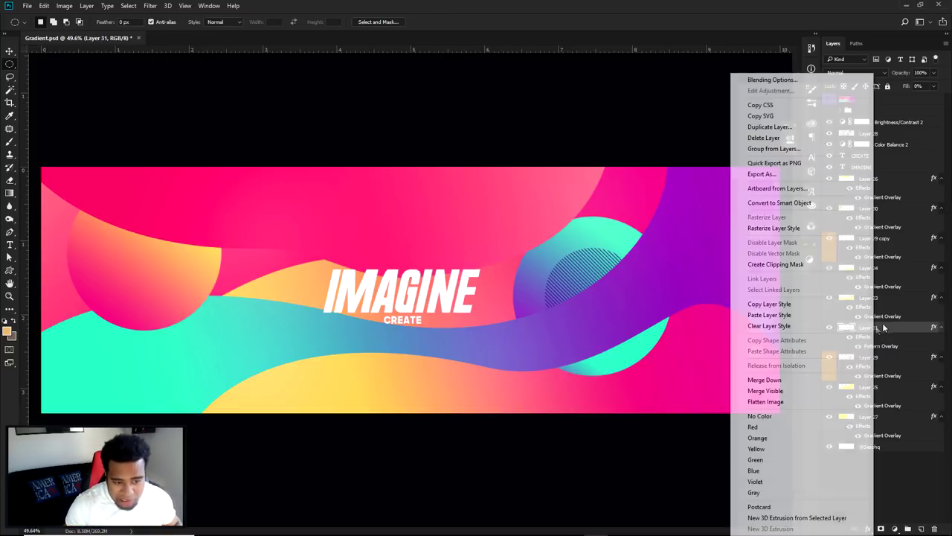
left_click(803, 227)
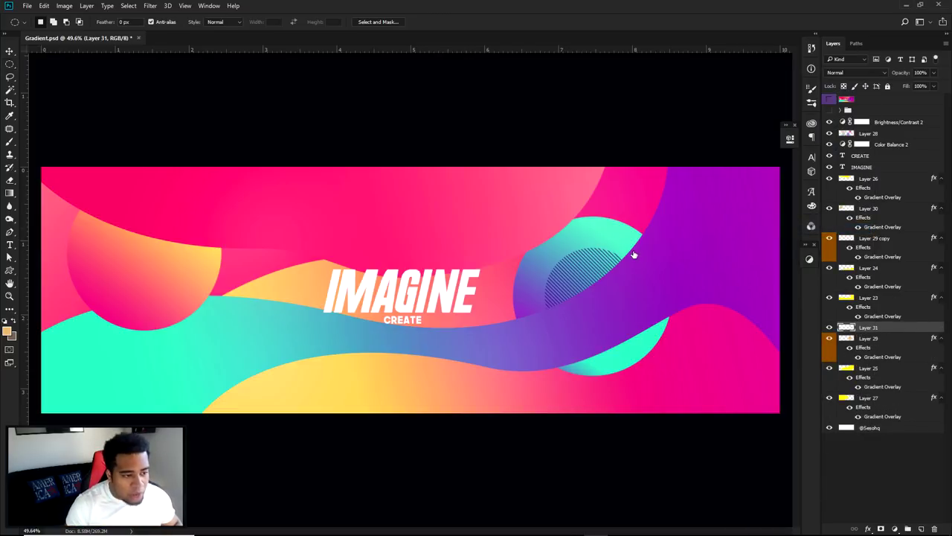
key("ctrl+alt+b")
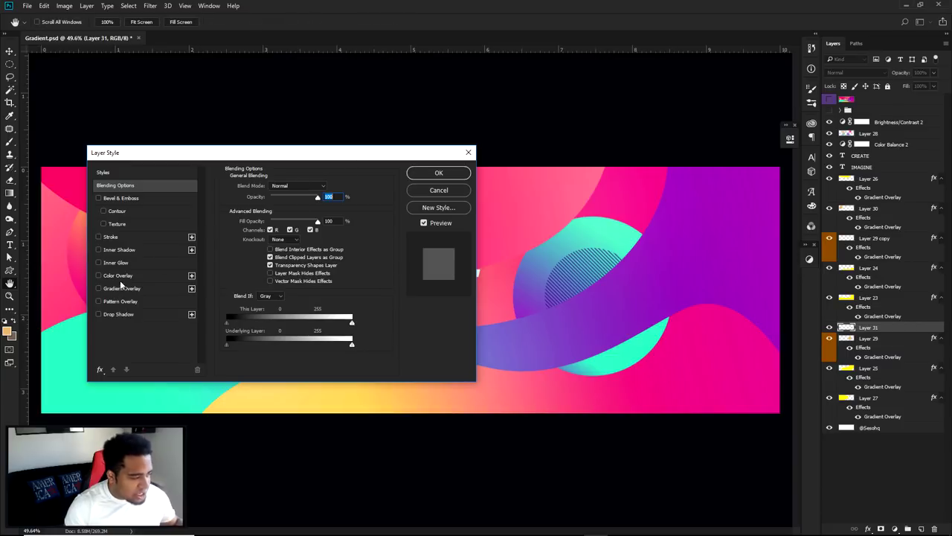
left_click(118, 275)
left_click(328, 187)
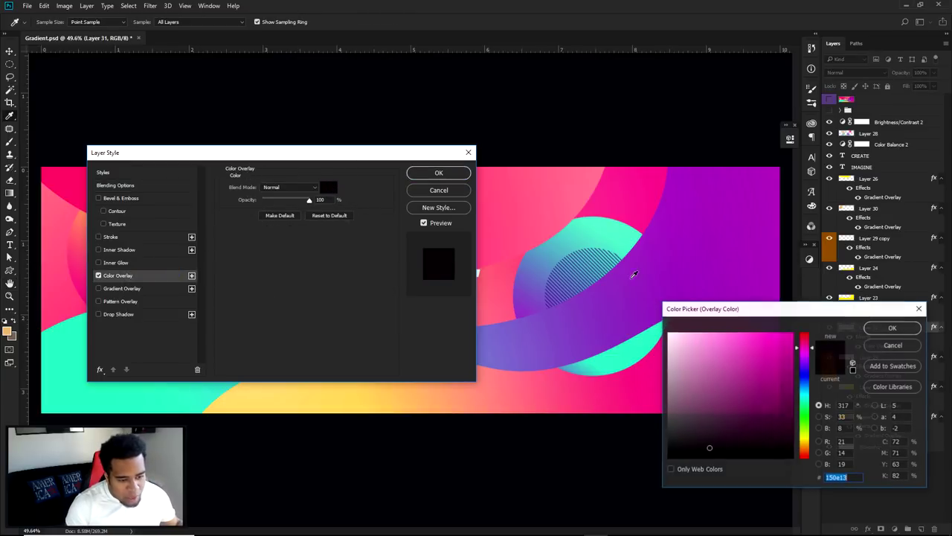
left_click(774, 332)
left_click_drag(805, 352, 792, 316)
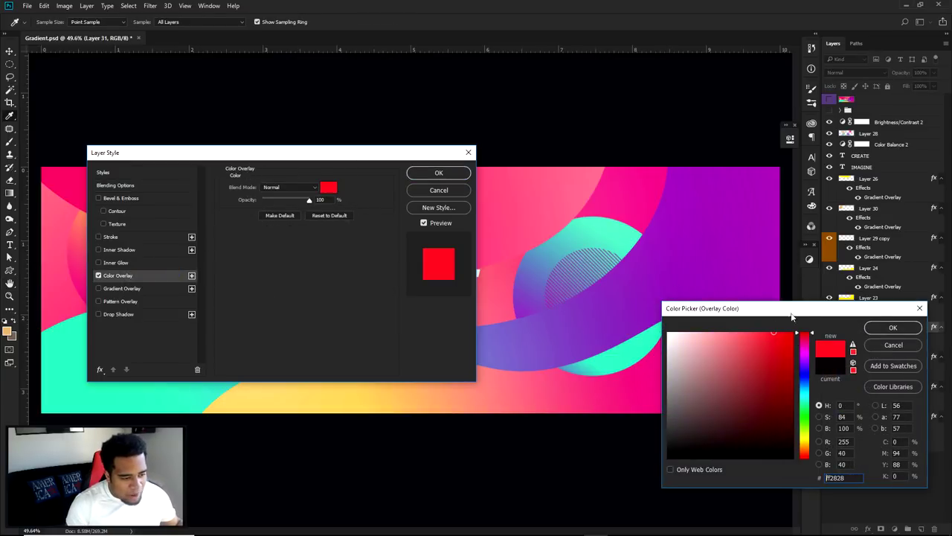
left_click(893, 345)
left_click(99, 275)
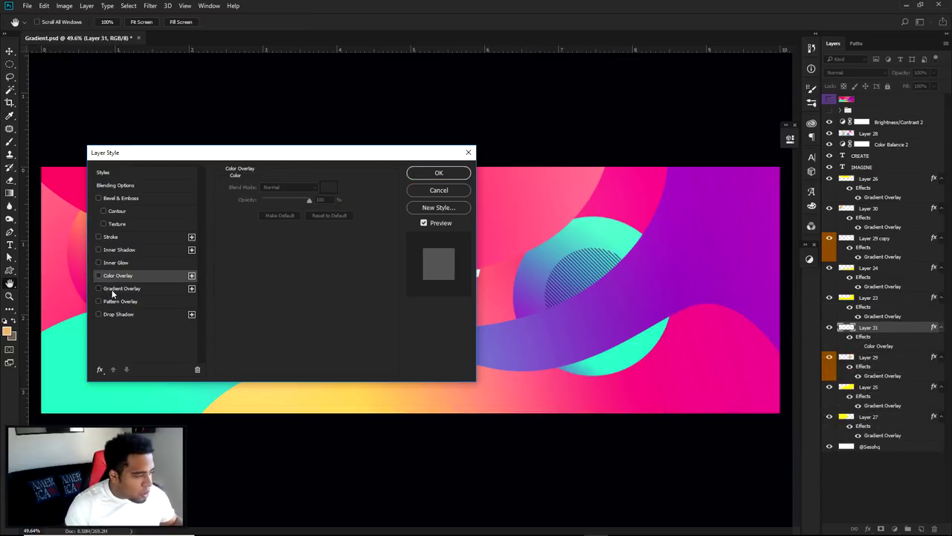
Step: Add a green-to-magenta Gradient Overlay to Layer 31 and rotate its angle
left_click(116, 289)
left_click(291, 210)
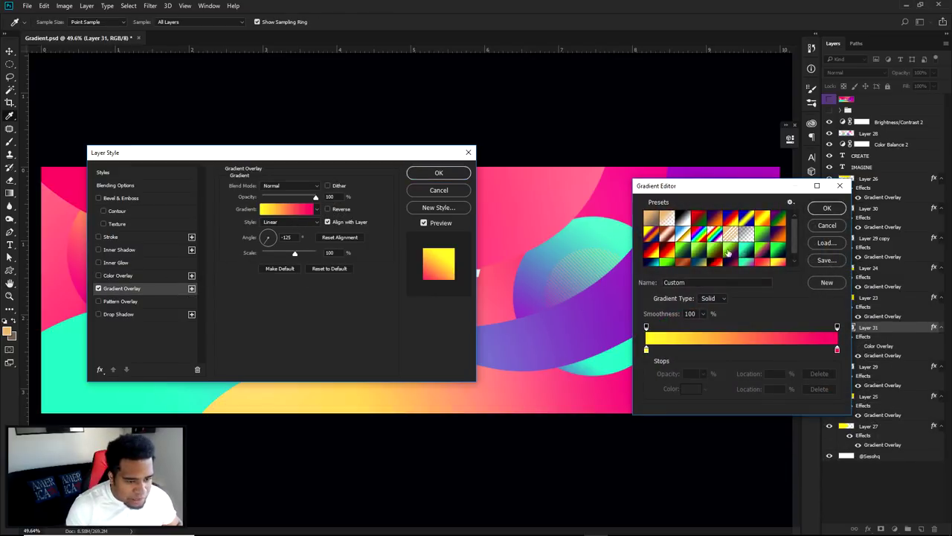
left_click(747, 264)
left_click(827, 208)
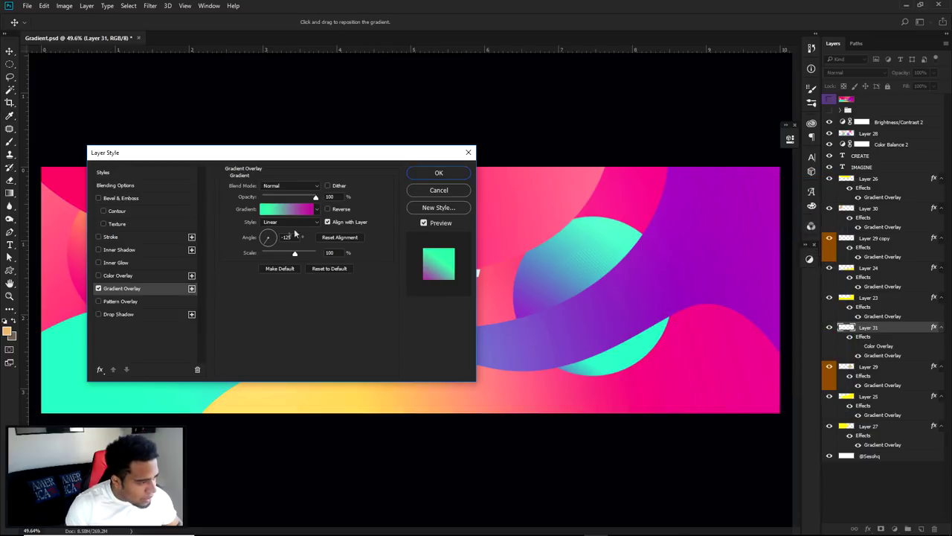
left_click(269, 238)
left_click_drag(273, 237, 291, 236)
scroll(291, 236, "up", 9)
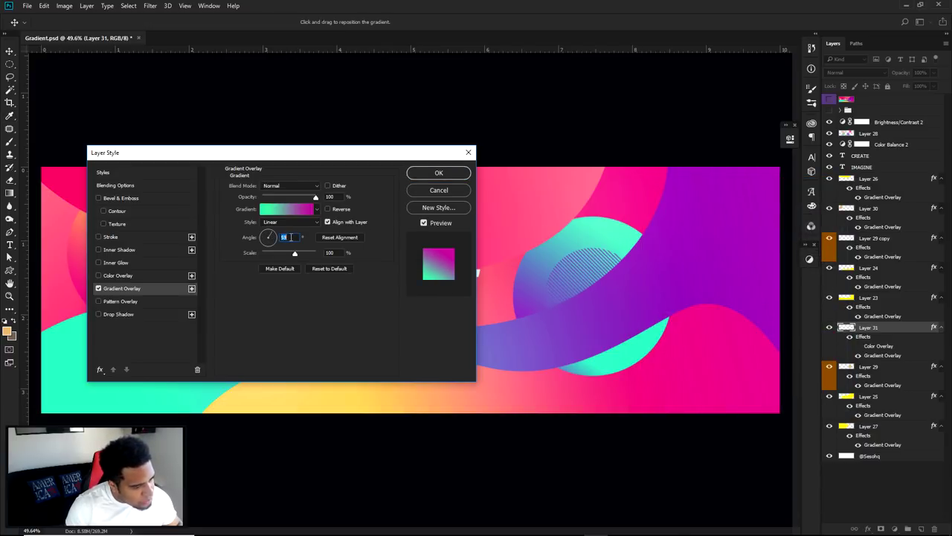
scroll(286, 237, "up", 20)
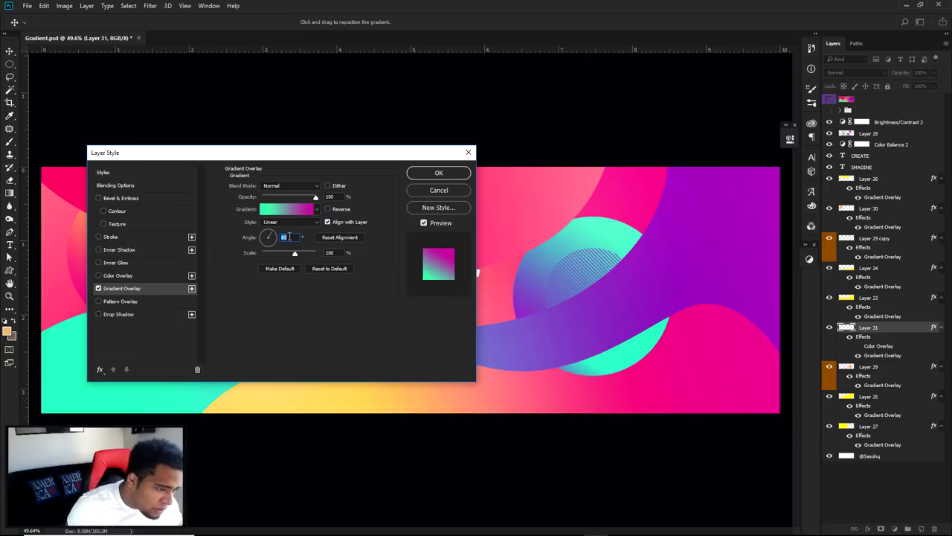
left_click(438, 172)
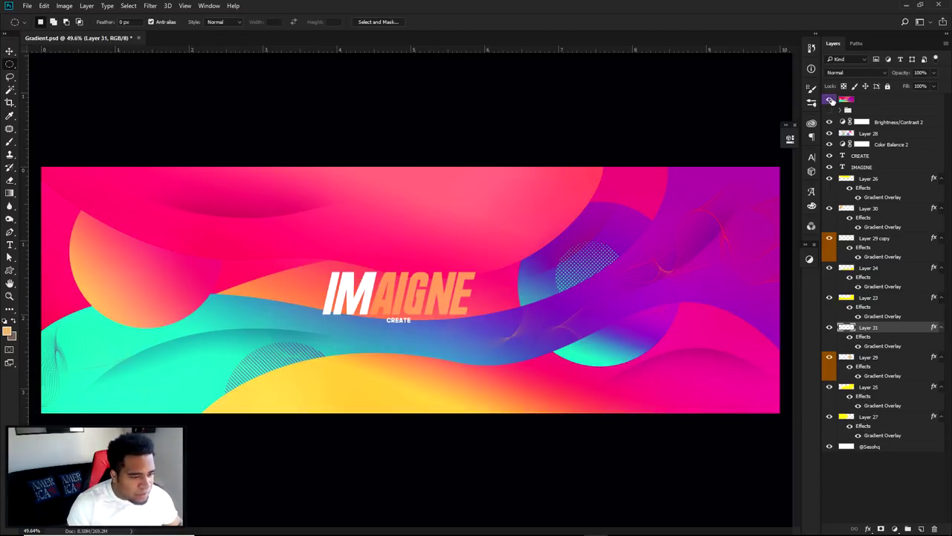
Step: Hide the reference image and nudge Layer 29's gradient overlay angle
left_click(830, 100)
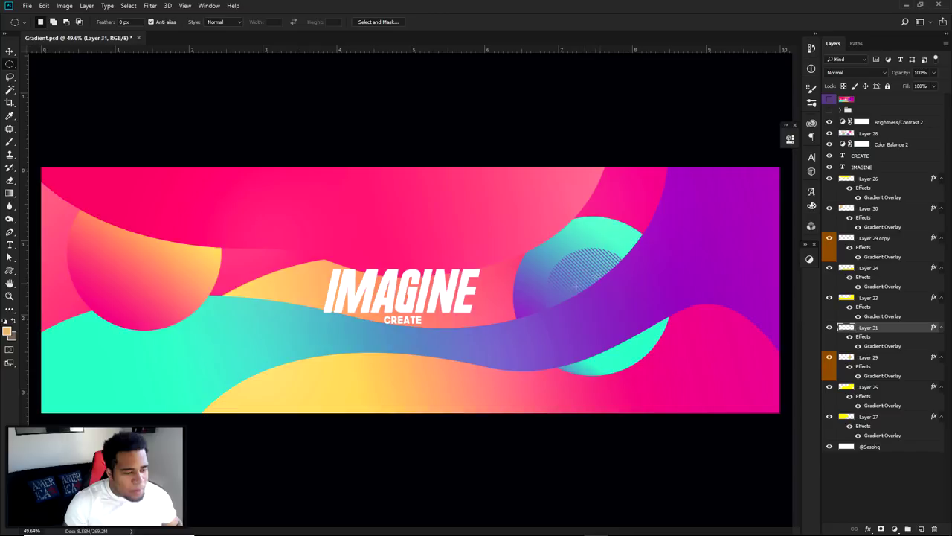
left_click(875, 375)
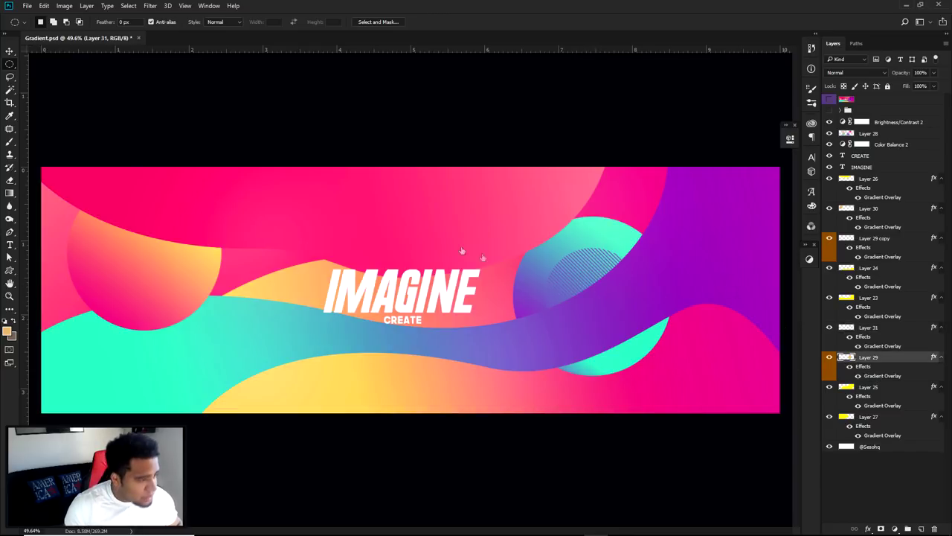
key("Up")
key("Up")
key("Up")
key("Up")
key("Up")
key("Up")
key("Up")
key("Up")
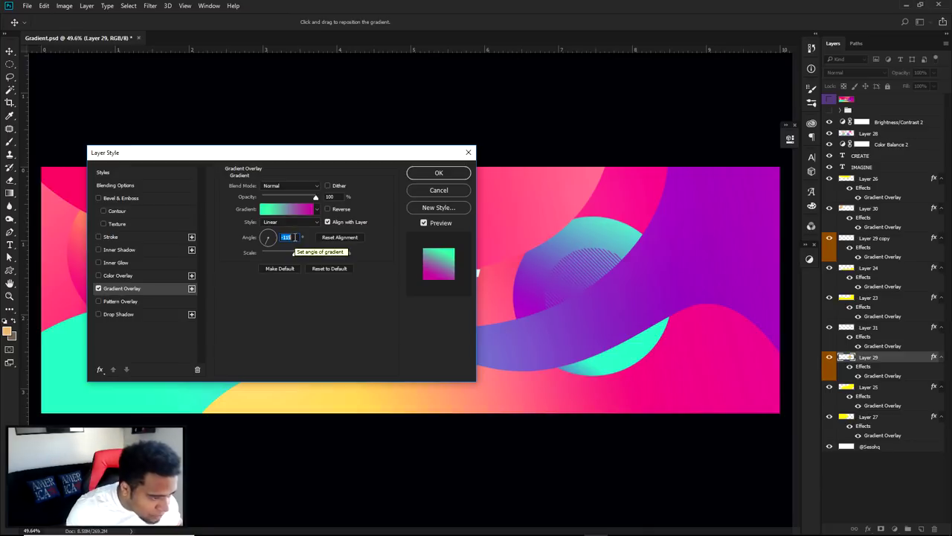
left_click(439, 172)
Step: Set Layer 31's gradient angle to -144 so its wave turns green
double_click(881, 346)
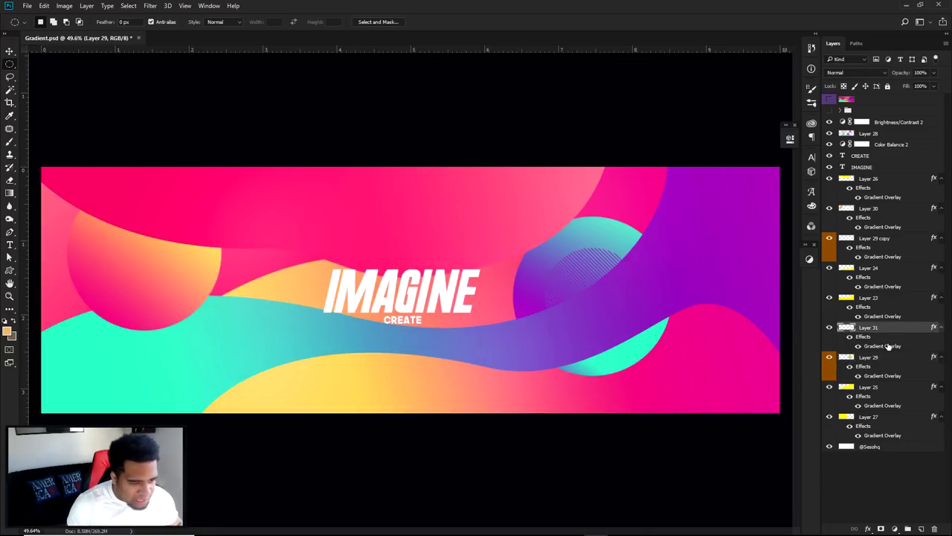
left_click(292, 236)
key("Down")
key("Down")
key("Down")
key("Down")
key("Down")
key("Down")
key("Down")
key("Down")
key("Down")
key("Down")
key("Down")
key("Down")
key("Down")
key("Down")
key("Down")
key("Down")
key("Down")
key("Down")
key("Down")
key("Down")
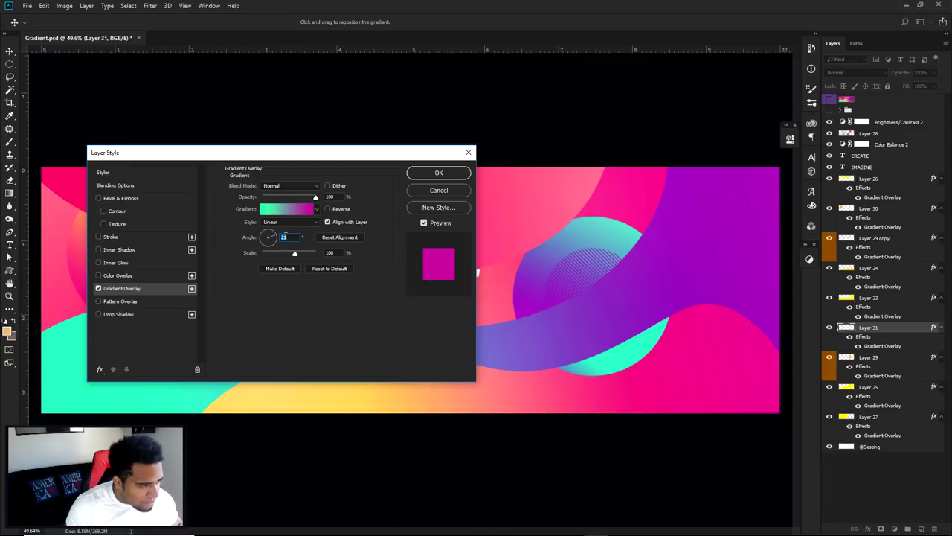
left_click_drag(278, 242, 266, 244)
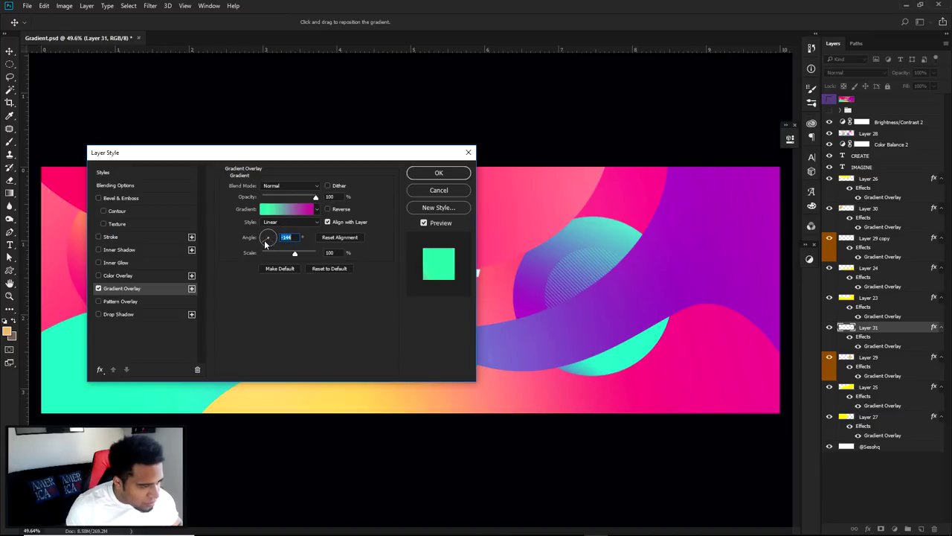
left_click(451, 177)
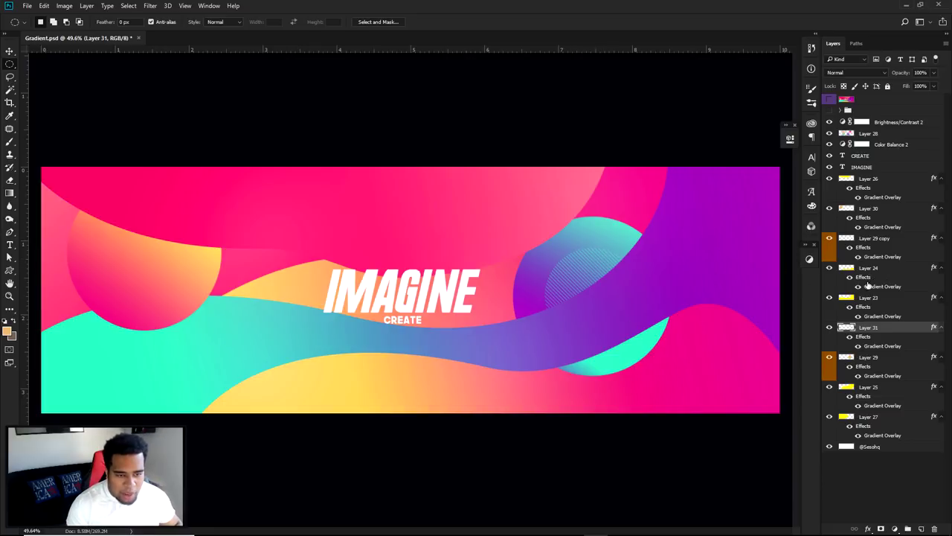
Step: Compare against the reference and Layers 24 and 25, then add a new layer above Layer 23
left_click(830, 99)
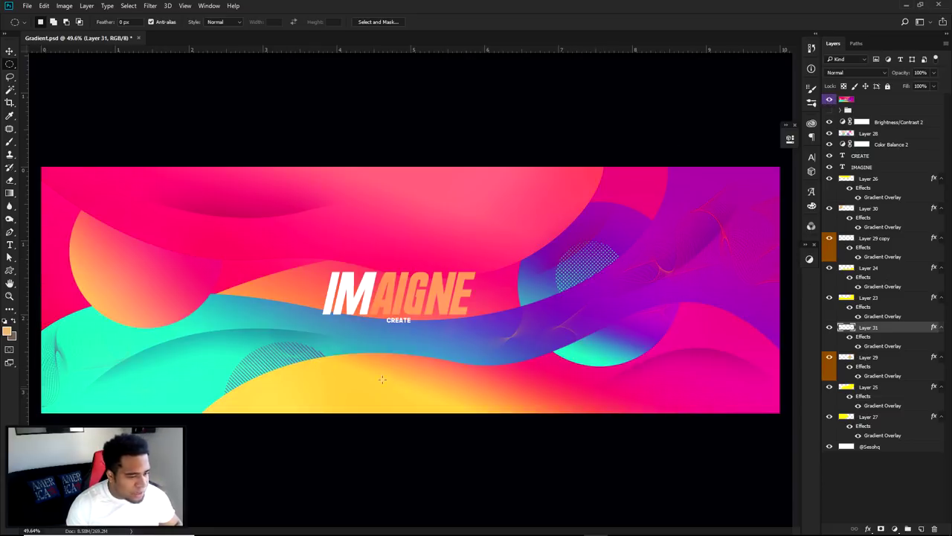
left_click(831, 99)
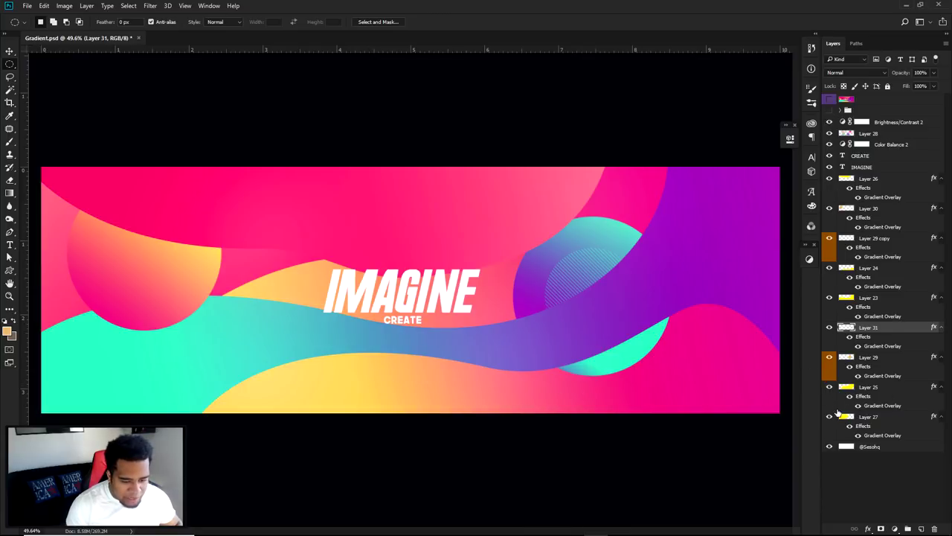
left_click(829, 388)
left_click(830, 388)
left_click(829, 267)
left_click(830, 267)
left_click_drag(863, 298, 921, 528)
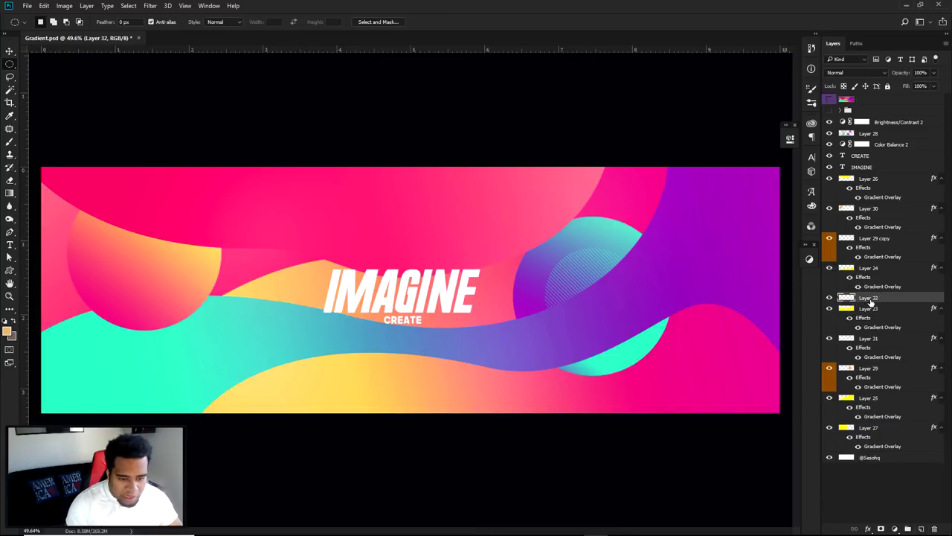
Step: Fill a pink circle on the lower teal wave and set the layer's Fill to 0%
left_click_drag(265, 378, 305, 383)
left_click_drag(260, 383, 263, 382)
key("alt+BackSpace")
key("ctrl+d")
left_click_drag(934, 86, 887, 97)
Step: Give Layer 32's circle a fine dot Pattern Overlay
double_click(900, 297)
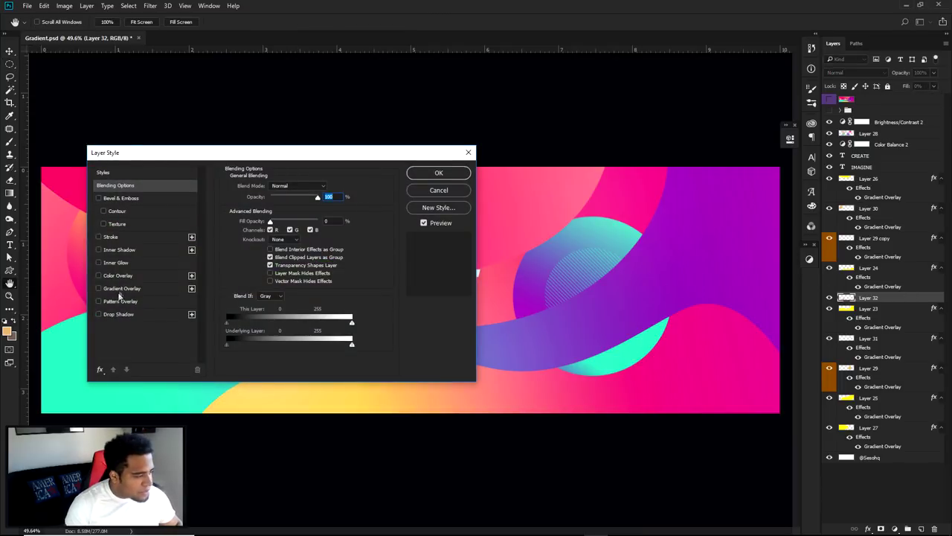
left_click(119, 299)
left_click_drag(223, 150, 537, 177)
left_click(585, 243)
left_click(623, 290)
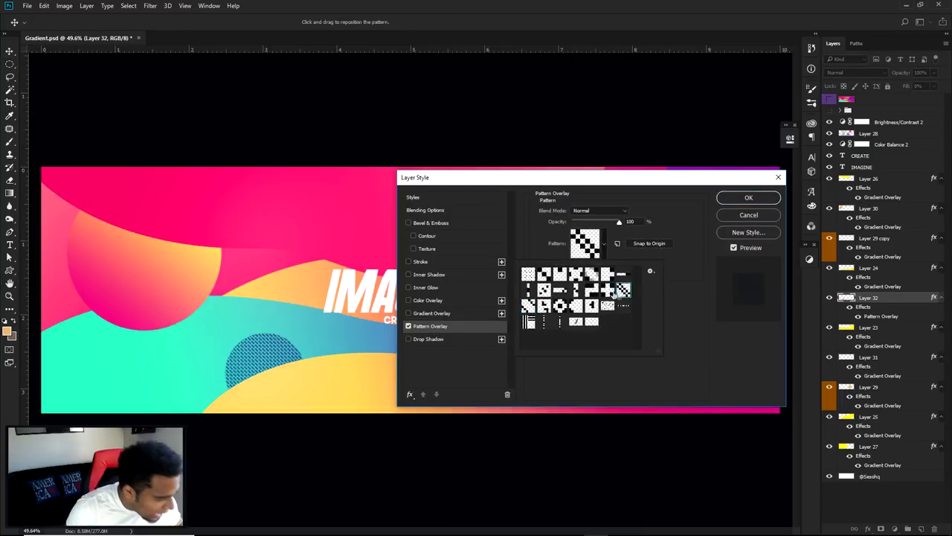
left_click(607, 274)
left_click(601, 290)
left_click(575, 275)
left_click(559, 276)
left_click(748, 198)
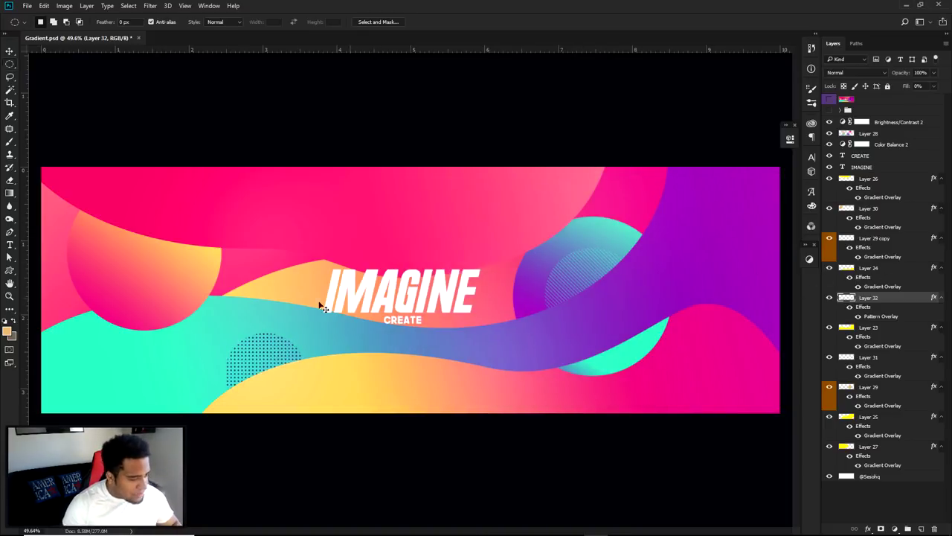
Step: Shrink the dotted circle about its centre with Free Transform
key("ctrl+t")
left_click_drag(305, 331, 334, 362)
key("Return")
Step: Rasterize Layer 32's pattern layer style
key("v")
right_click(881, 306)
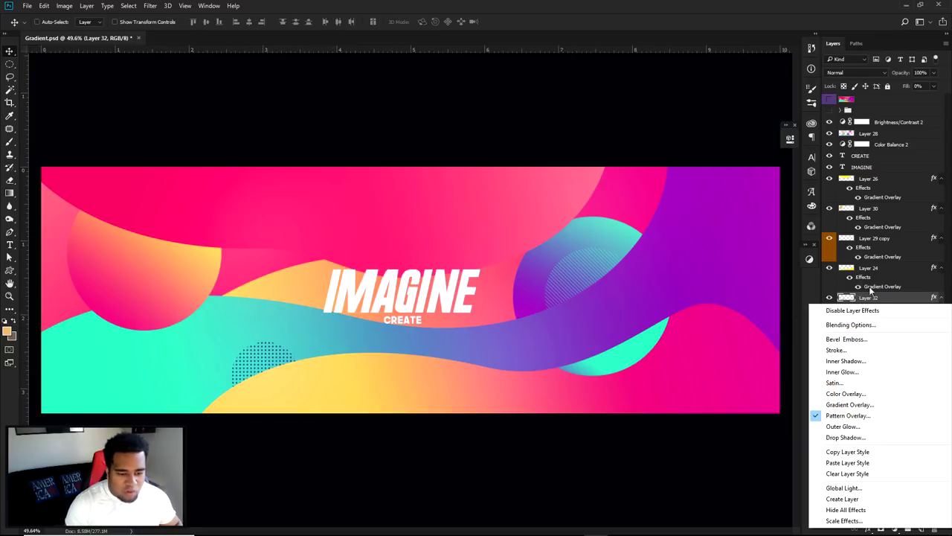
right_click(869, 298)
left_click(856, 229)
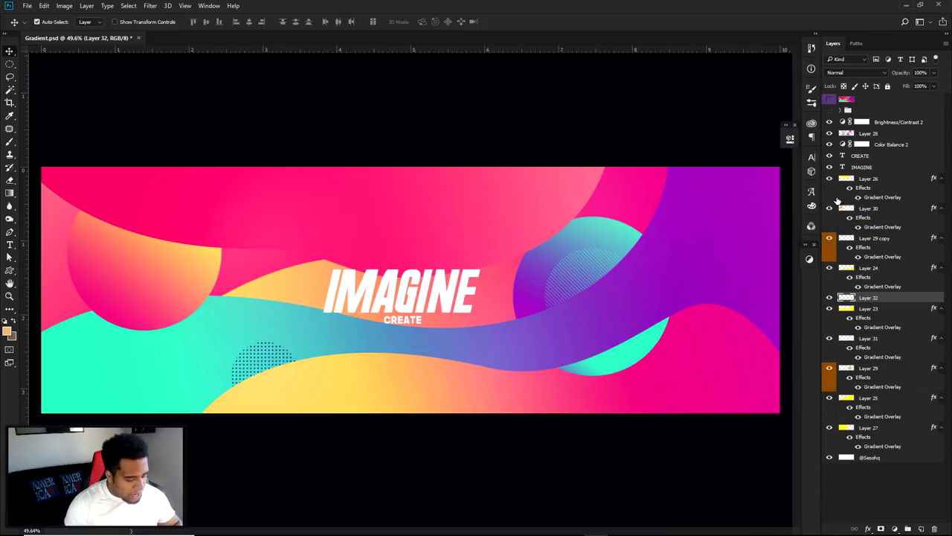
key("ctrl")
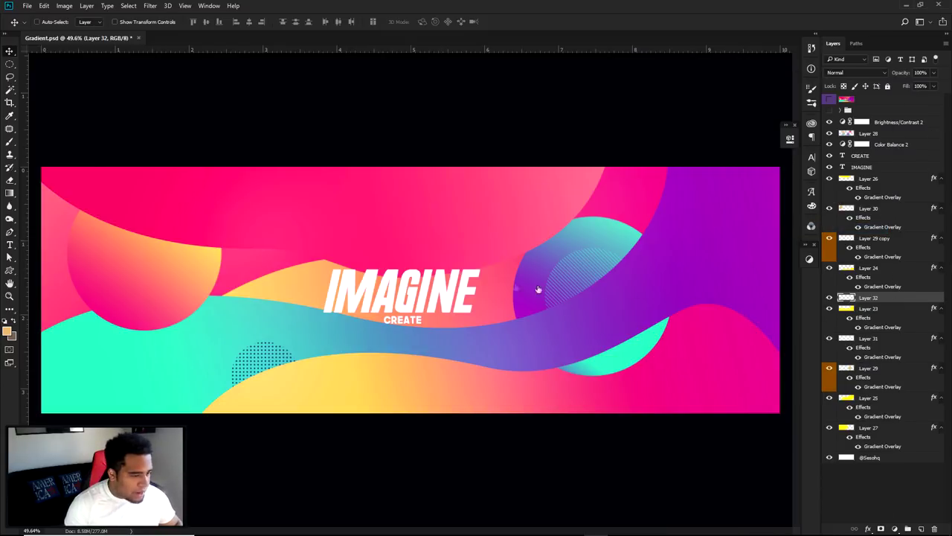
Step: Add a yellow-to-pink Gradient Overlay at 72° to the dotted circle
left_click(428, 314)
left_click(607, 234)
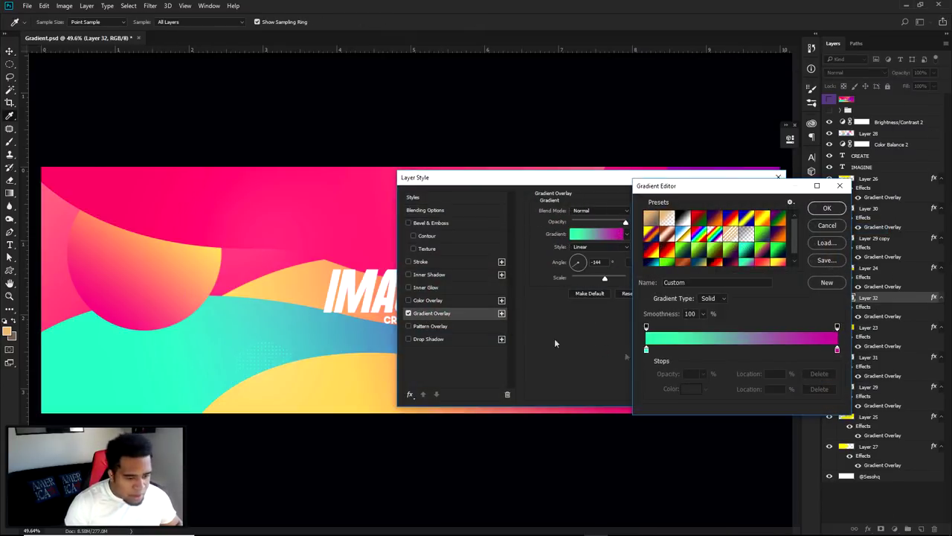
left_click(774, 263)
left_click(779, 264)
left_click(768, 263)
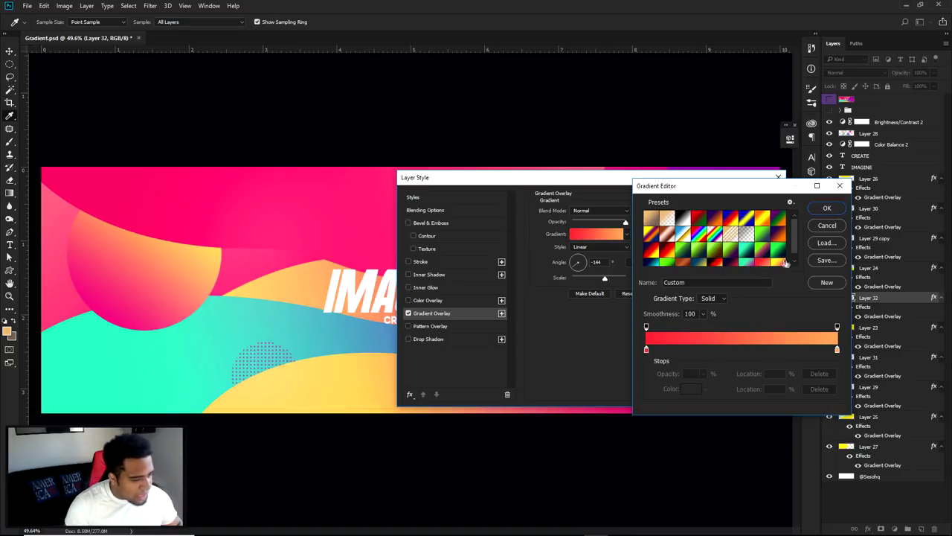
left_click(784, 263)
left_click(827, 209)
double_click(596, 262)
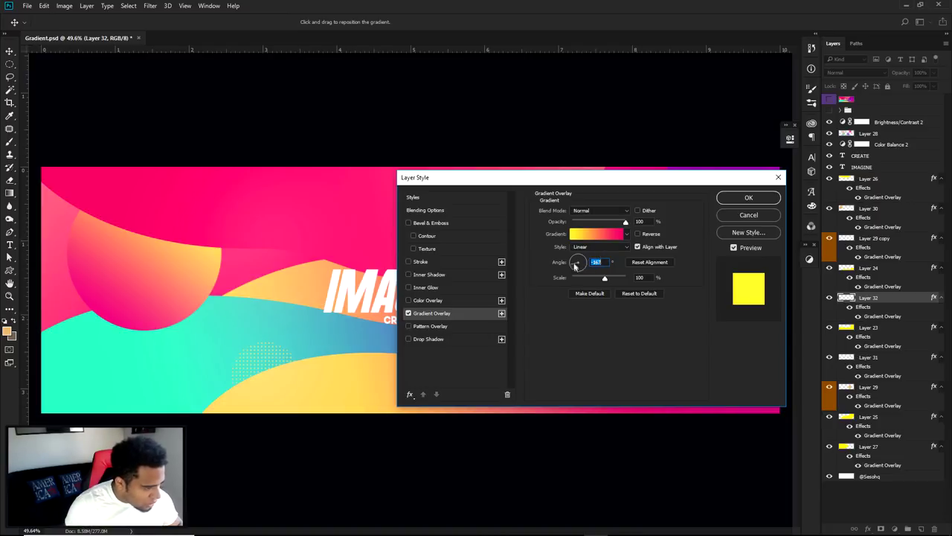
scroll(591, 262, "up", 15)
scroll(603, 262, "up", 15)
left_click(748, 197)
Step: Recolour the AGINE letters of IMAGINE with a pink sampled from the banner
key("t")
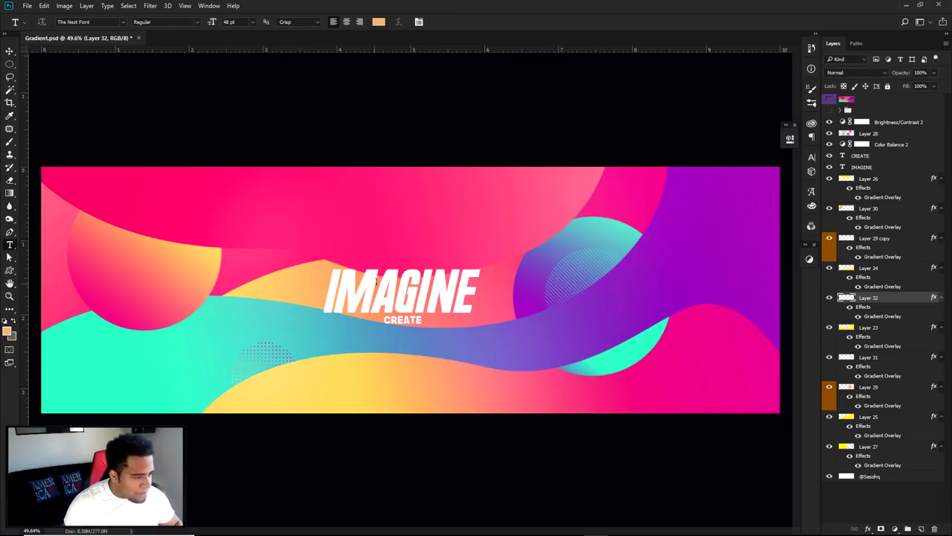
left_click_drag(374, 290, 480, 291)
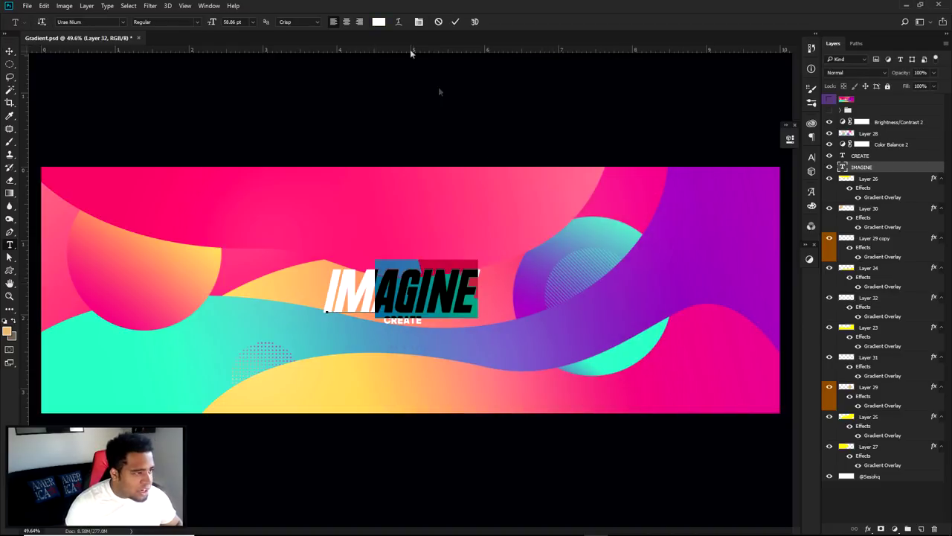
left_click(378, 23)
left_click(446, 279)
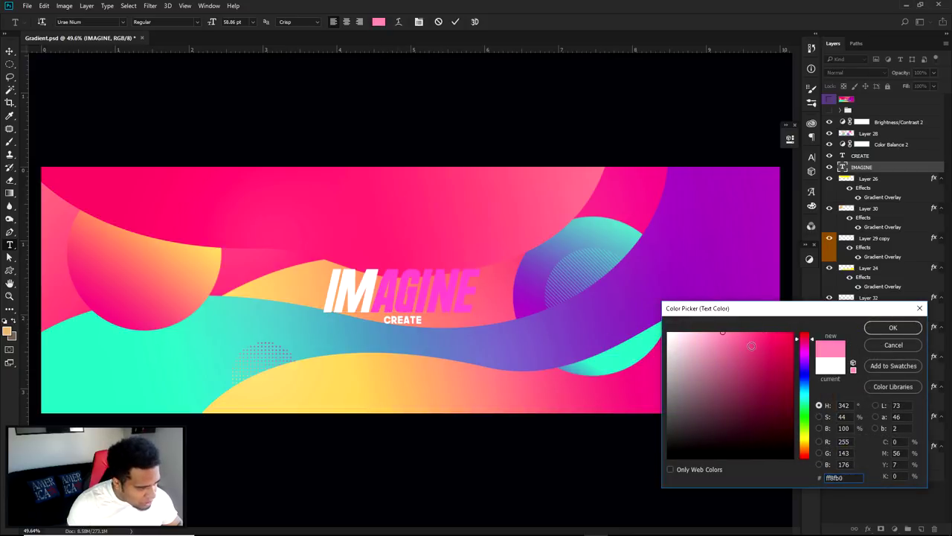
left_click(486, 297)
mouse_move(766, 357)
left_mouse_down()
mouse_move(741, 339)
mouse_move(759, 333)
left_mouse_up()
left_click(407, 247)
left_click(332, 266)
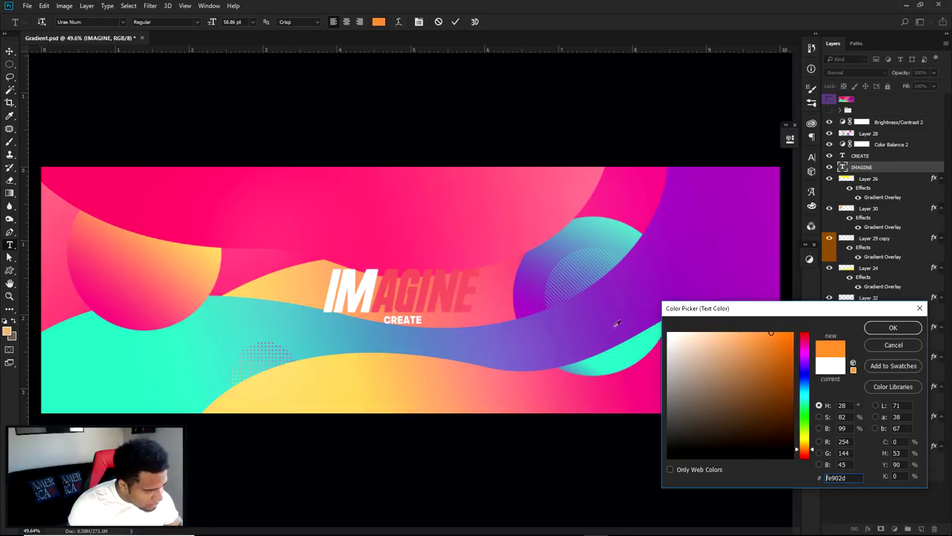
left_click(468, 311)
left_click(745, 359)
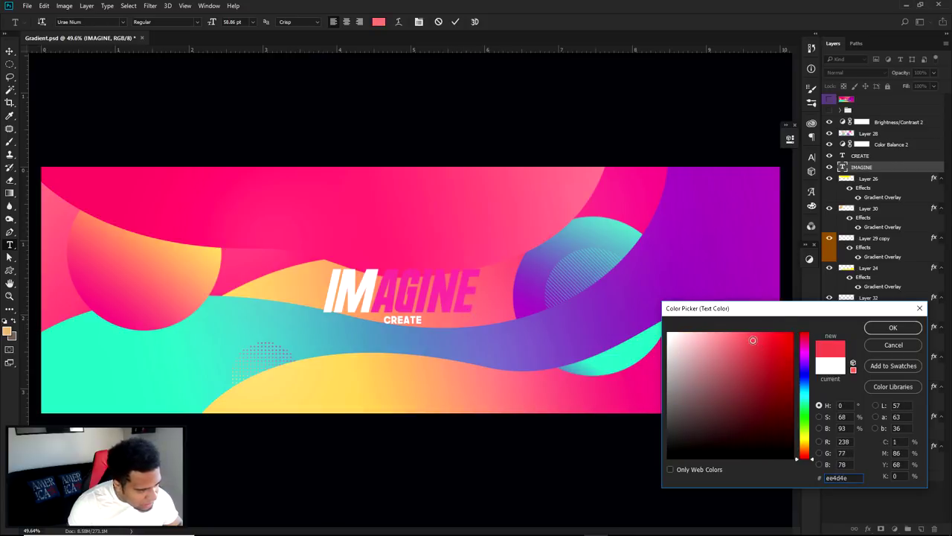
left_click(740, 334)
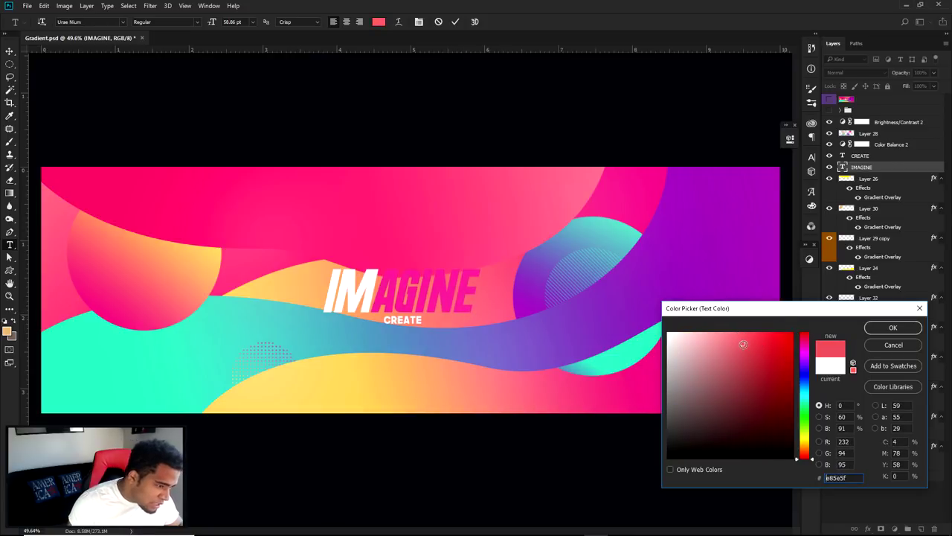
left_click(893, 327)
left_click(846, 102)
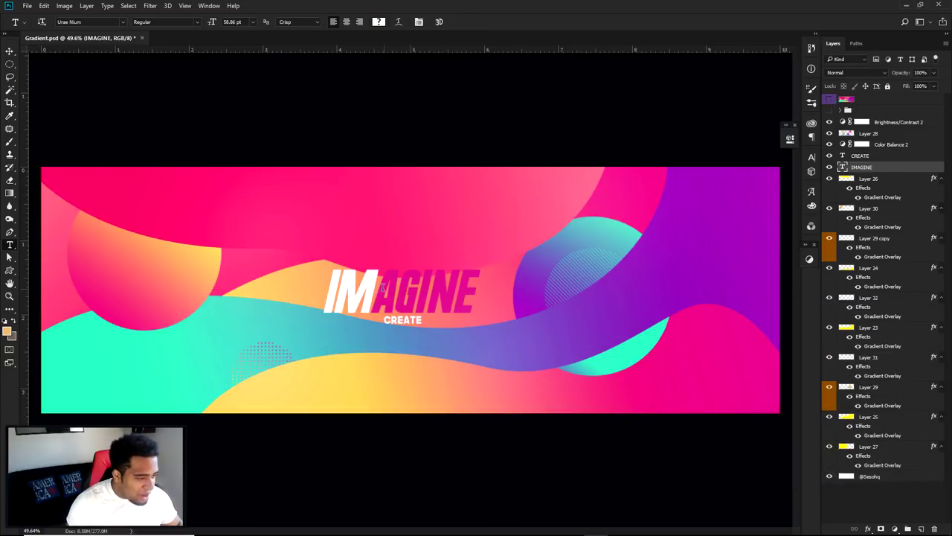
Step: Try another banner-sampled colour on AGINE and compare it with the reference image
left_click_drag(379, 286, 477, 298)
left_click(378, 21)
left_click_drag(152, 265, 93, 218)
left_click(769, 332)
mouse_move(769, 330)
left_mouse_down()
mouse_move(765, 343)
mouse_move(765, 326)
left_mouse_up()
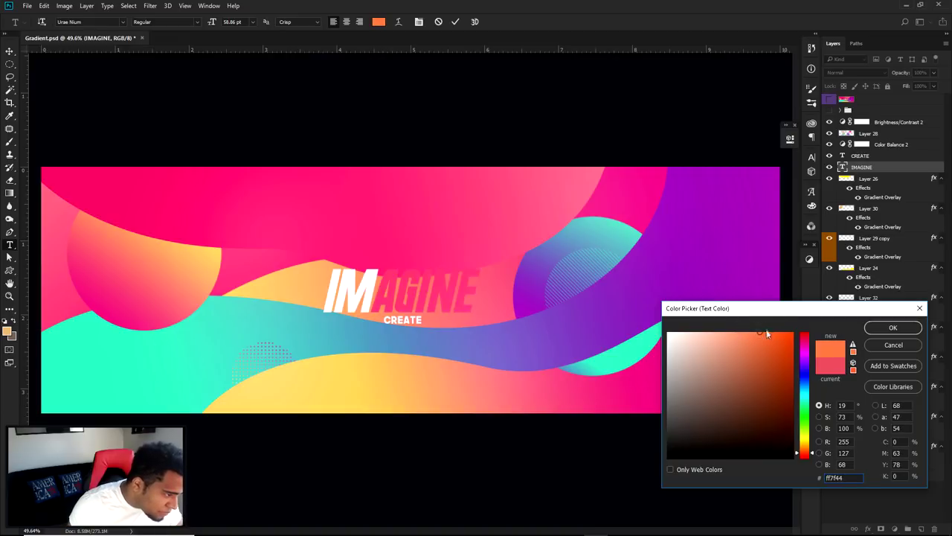
left_click_drag(633, 247, 168, 278)
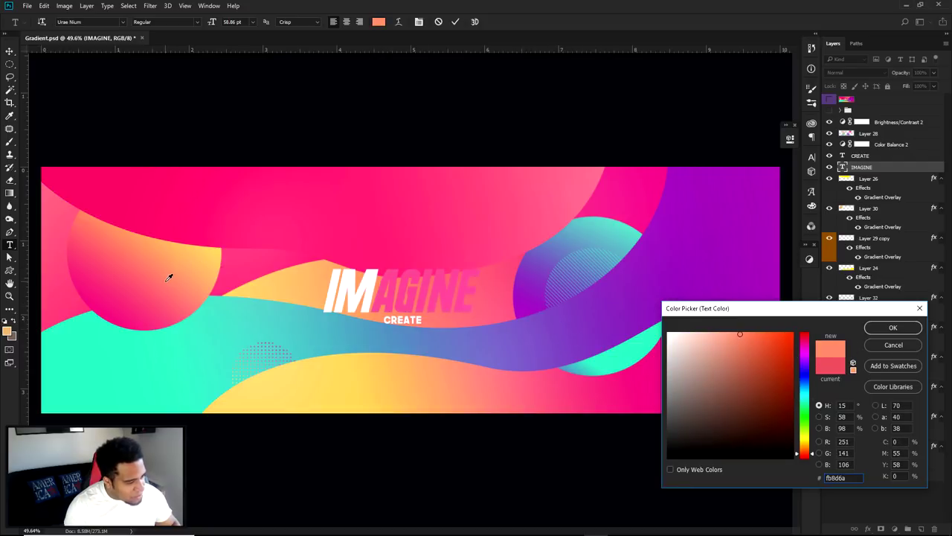
left_click(893, 328)
key("ctrl+Return")
left_click(830, 100)
left_click(830, 100)
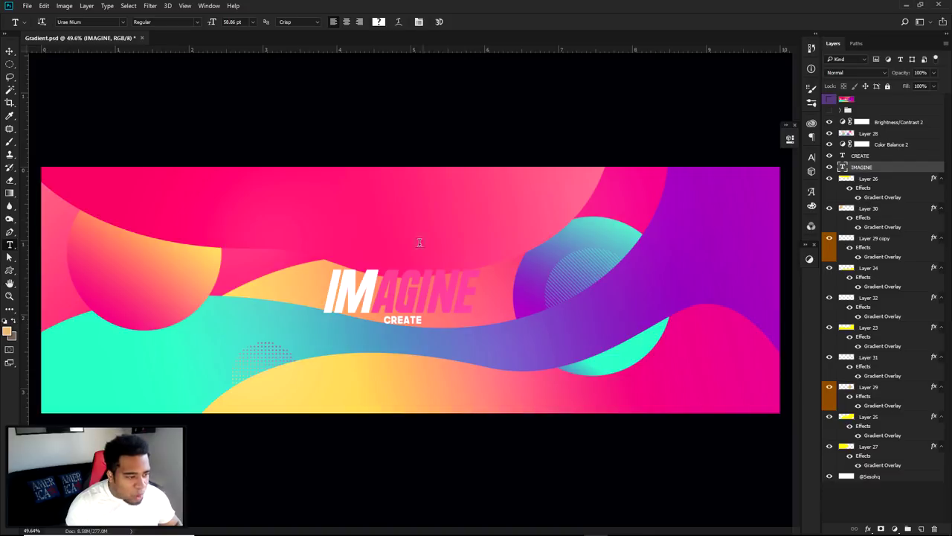
Step: Set AGINE's colour to orange ff912f, fine-tuned to about ff902d
left_click_drag(378, 291, 477, 293)
left_click(379, 22)
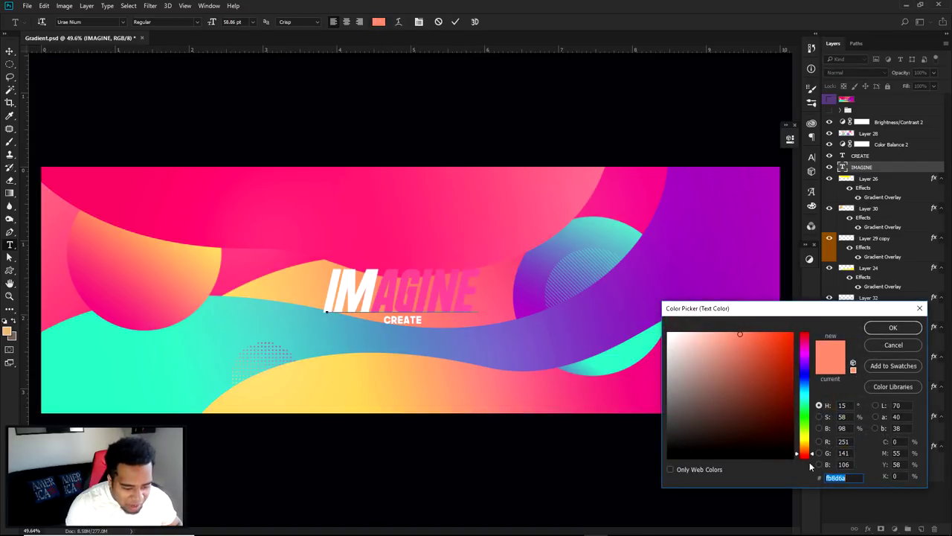
type("ff912f")
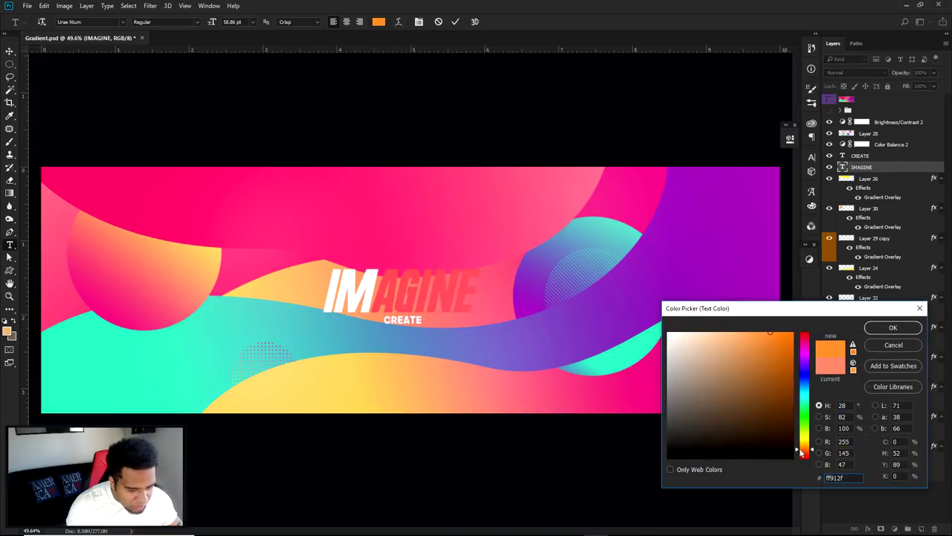
left_click_drag(802, 451, 802, 453)
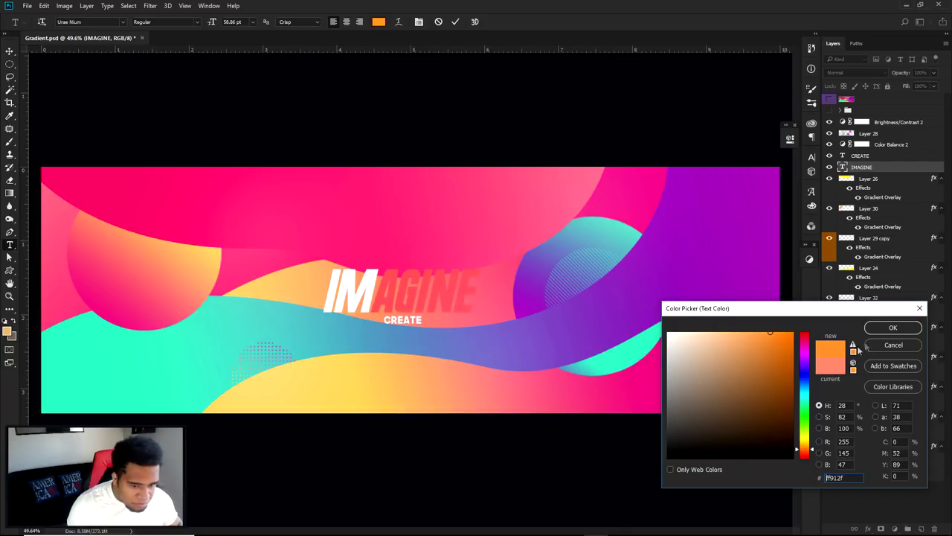
left_click_drag(807, 454, 809, 449)
left_click(782, 332)
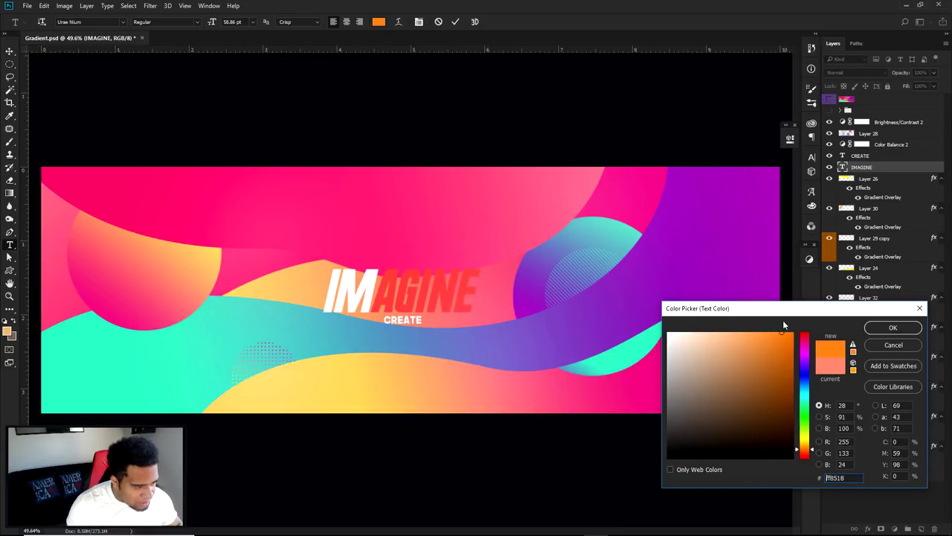
left_click_drag(780, 339, 774, 332)
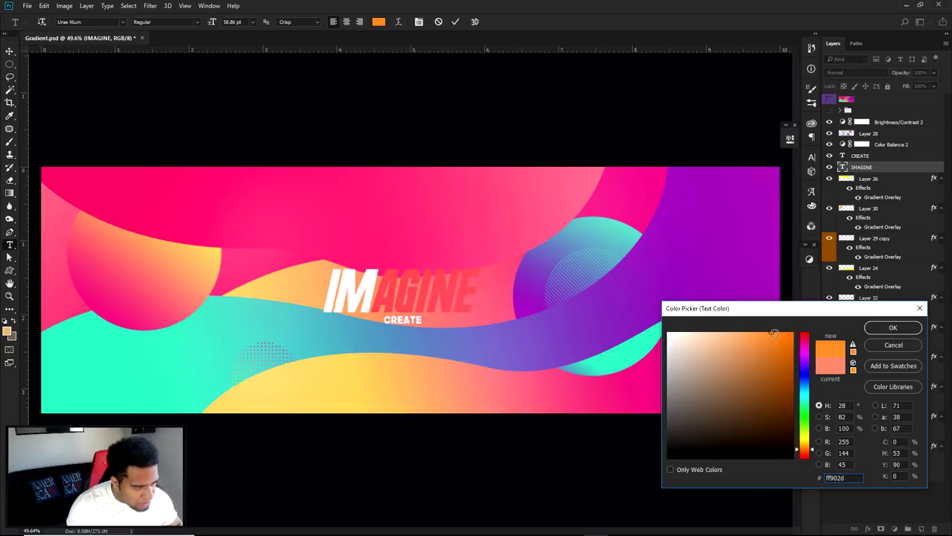
left_click(889, 332)
left_click(455, 22)
Step: Toggle the reference artwork group's visibility on and off to compare
key("v")
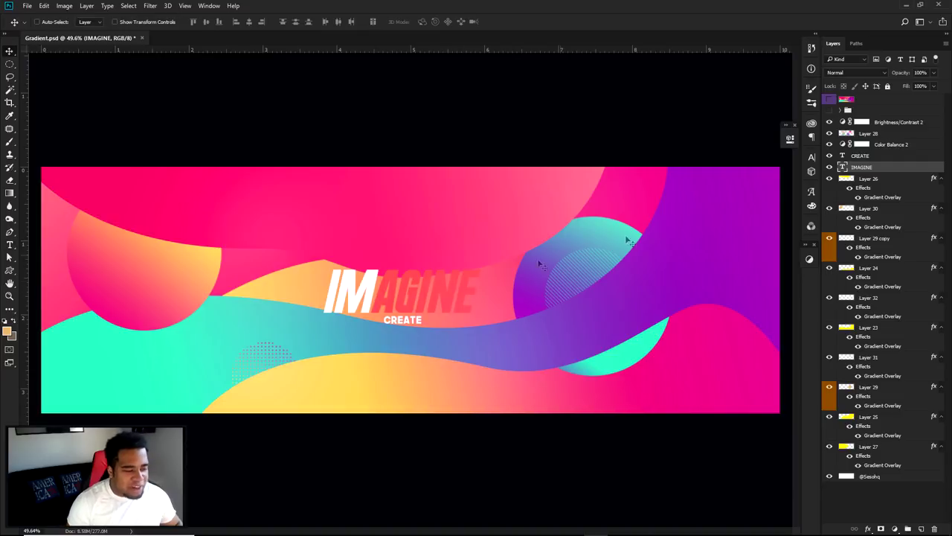
left_click(828, 100)
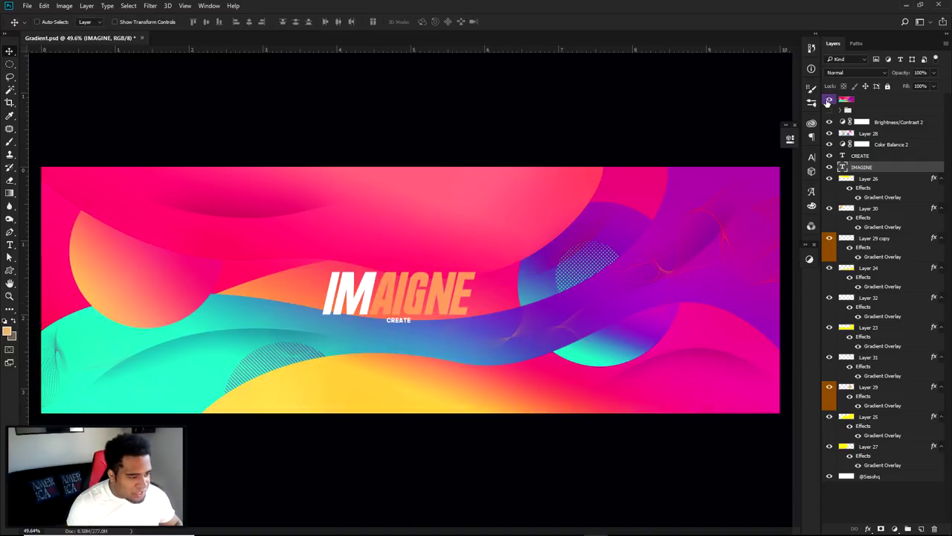
left_click(830, 100)
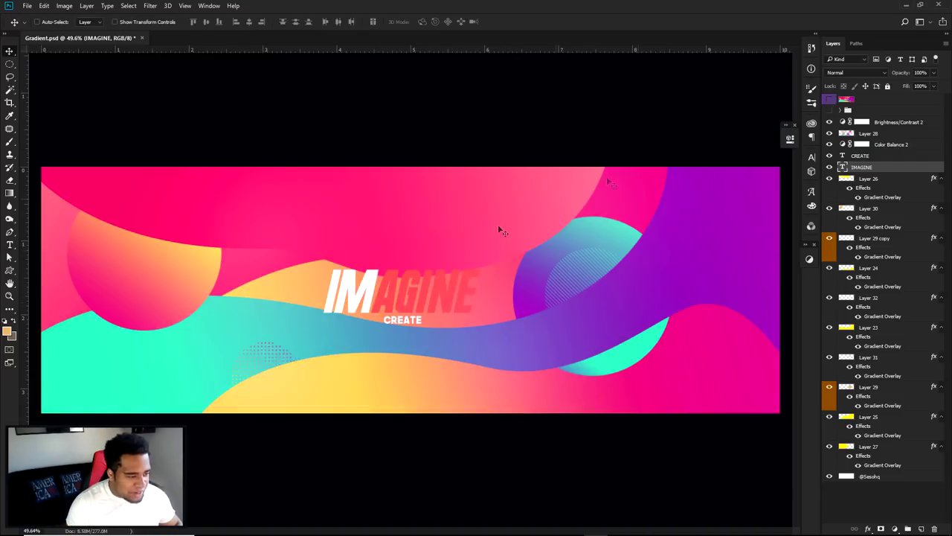
Step: Recolour AGINE to a light orange in the Text Color picker and commit the edit
key("ctrl+z")
left_click(379, 21)
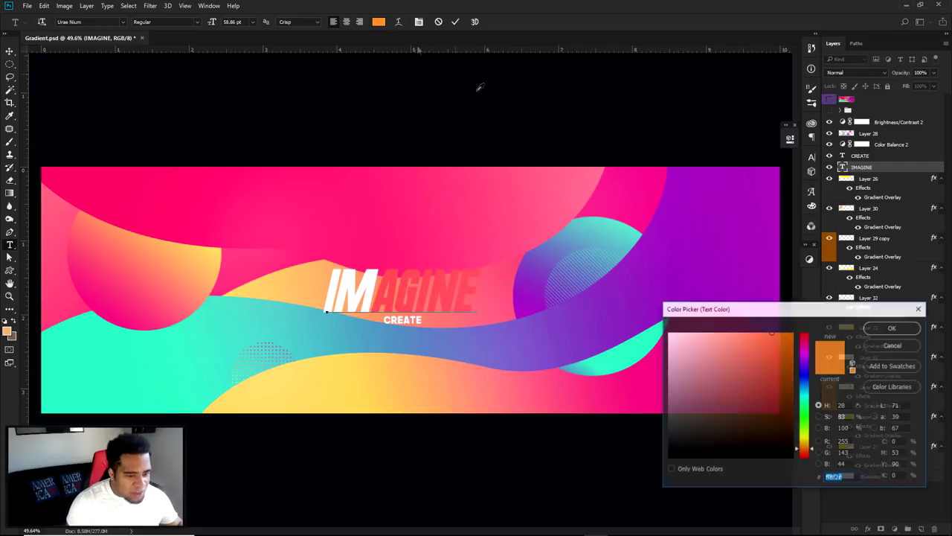
left_click(762, 339)
left_click_drag(762, 338, 776, 335)
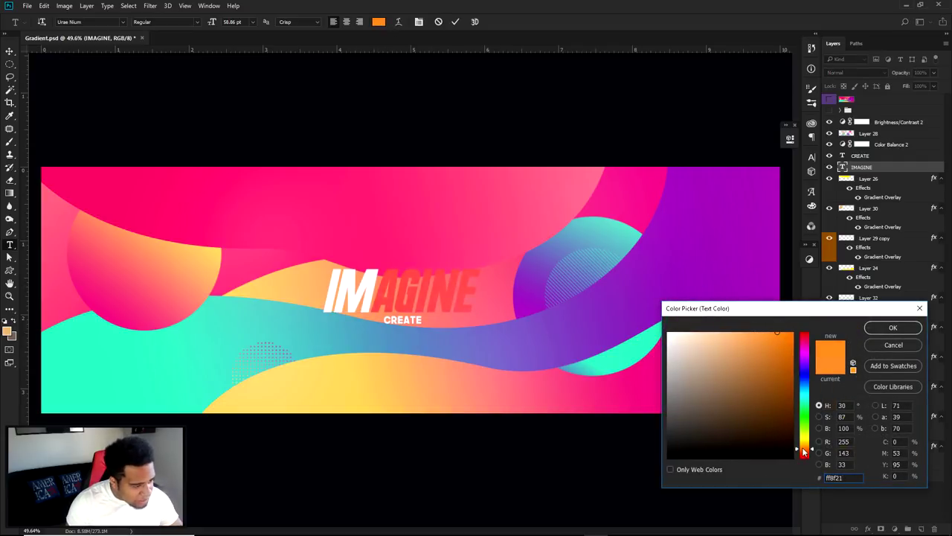
left_click_drag(803, 451, 804, 449)
mouse_move(776, 334)
left_mouse_down()
mouse_move(785, 335)
mouse_move(765, 319)
mouse_move(777, 318)
mouse_move(760, 333)
mouse_move(771, 345)
mouse_move(787, 319)
mouse_move(779, 336)
left_mouse_up()
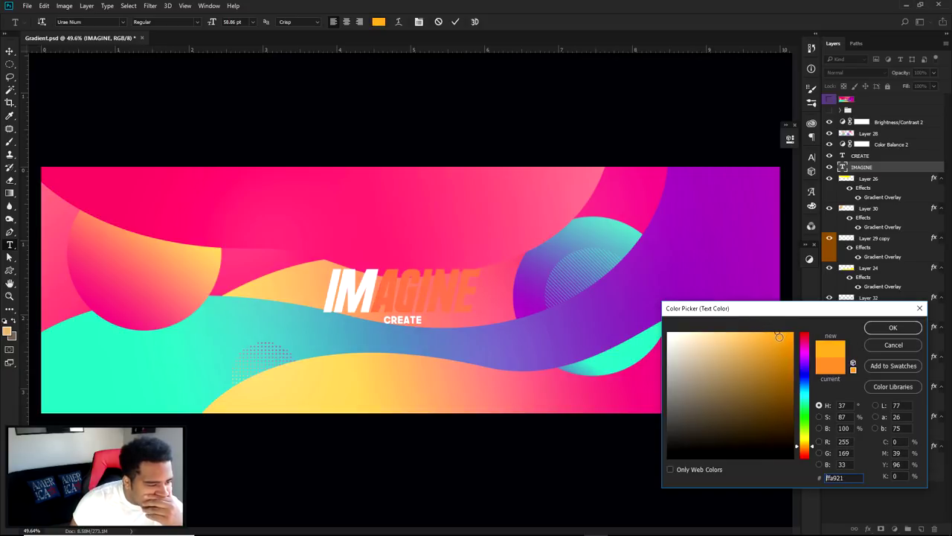
left_click(805, 449)
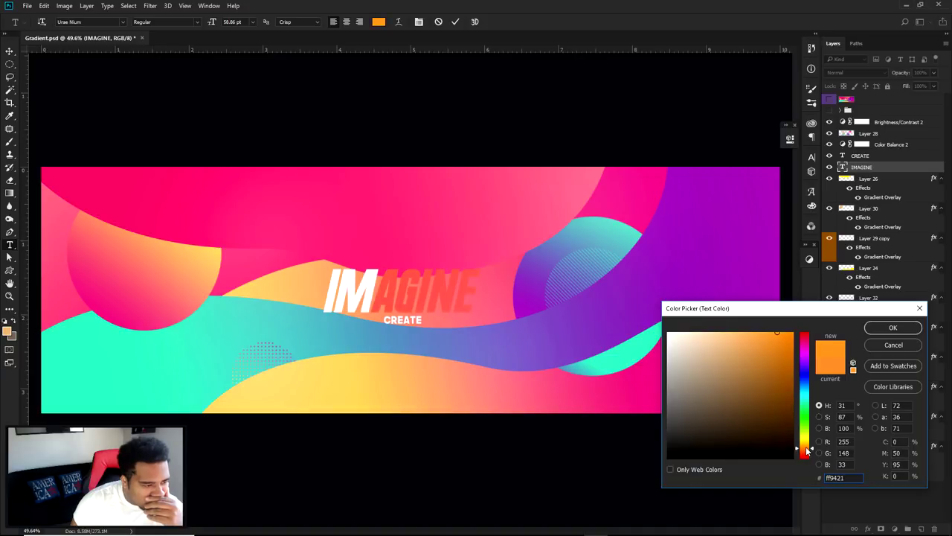
left_click(879, 331)
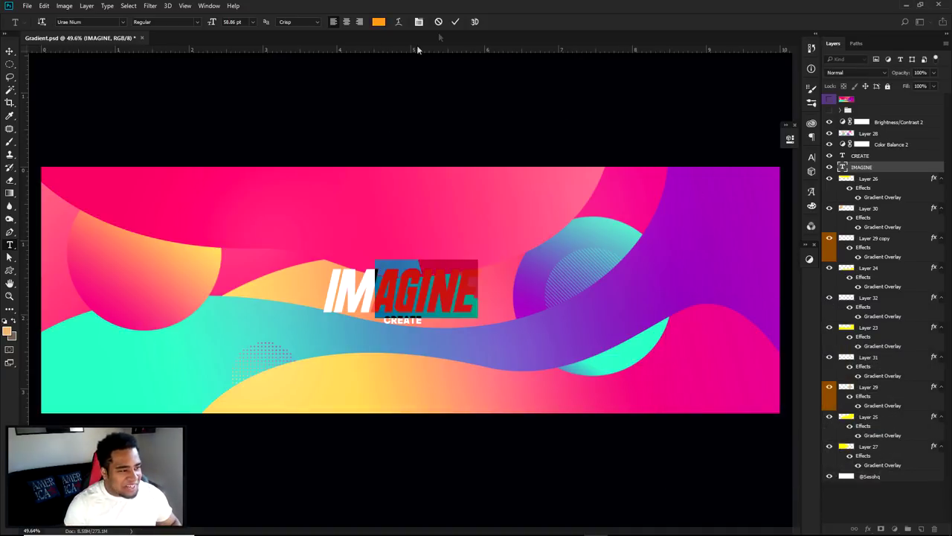
left_click(455, 22)
Step: Reselect the AGINE letters and give them a yellow-orange sampled from the wave artwork
key("v")
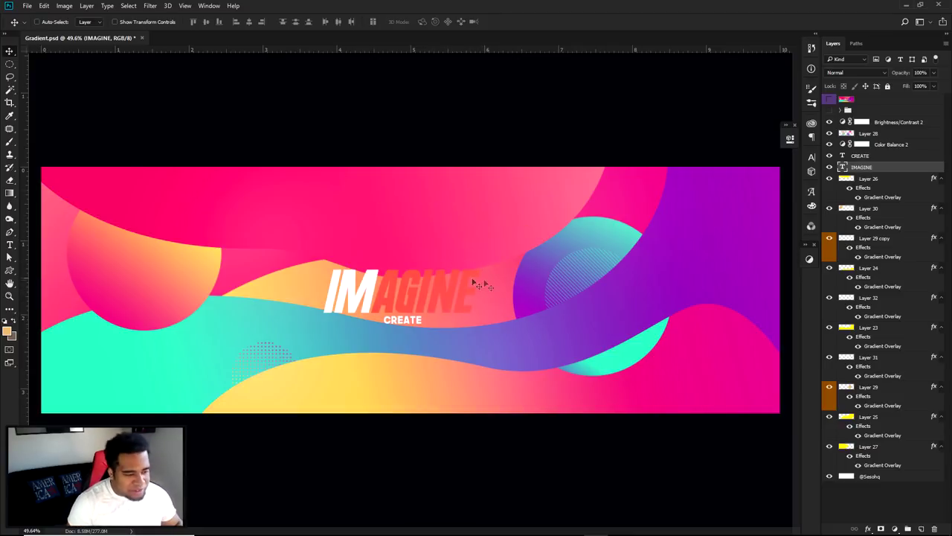
key("t")
left_click_drag(367, 289, 478, 297)
left_click(379, 22)
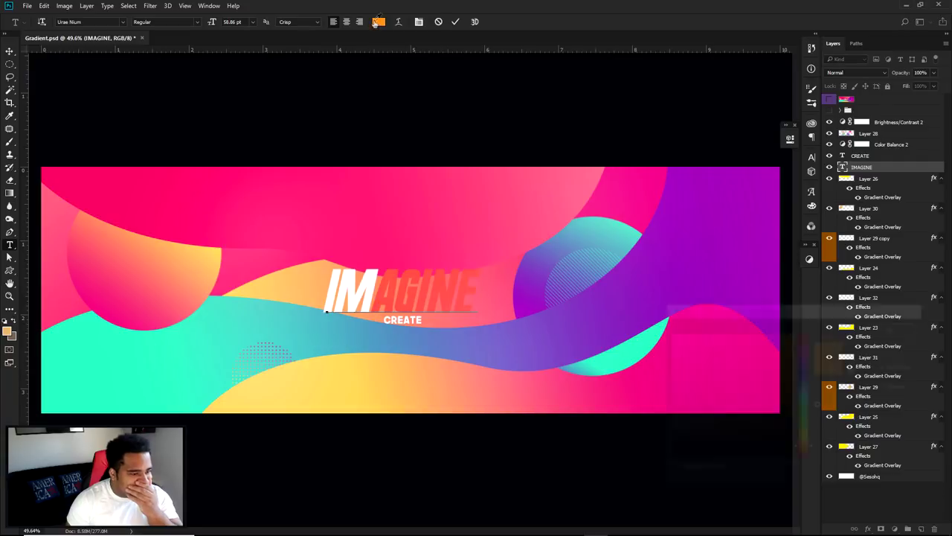
left_click(573, 229)
left_click_drag(572, 229, 633, 255)
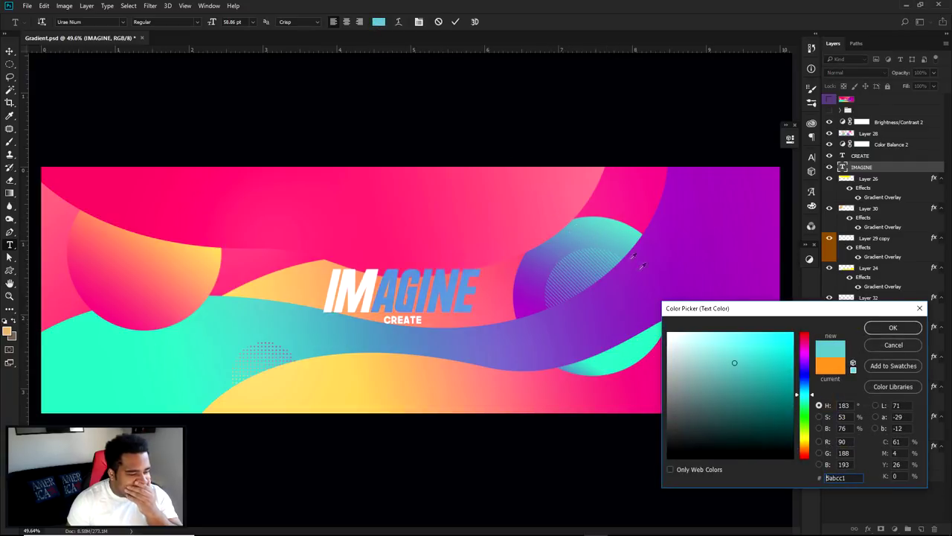
left_click(748, 340)
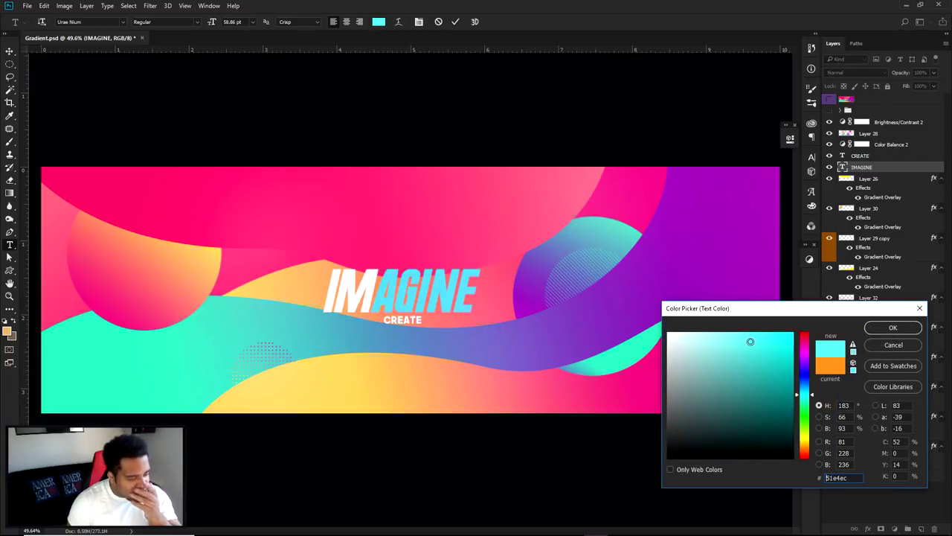
left_click_drag(447, 371, 362, 366)
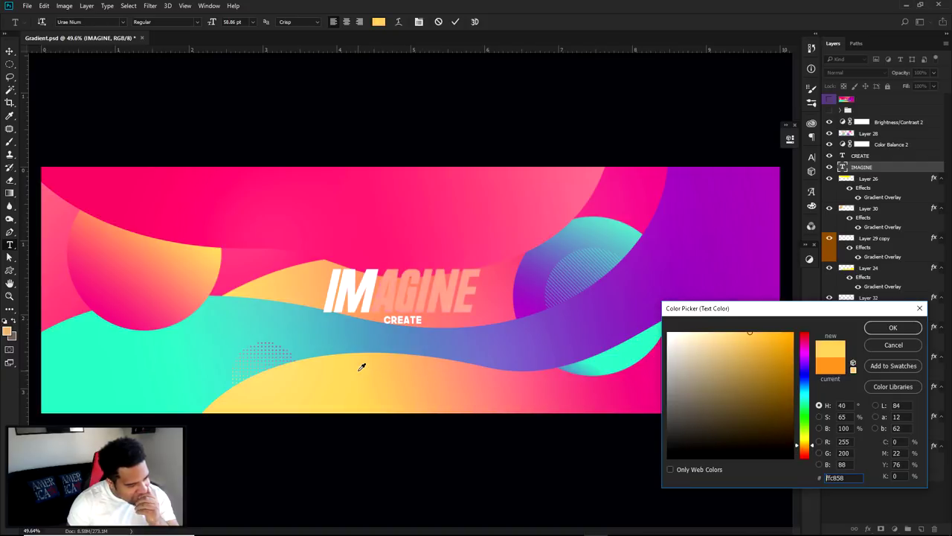
left_click(893, 328)
Step: Move the IMAGINE and CREATE text layers above the Brightness/Contrast 2 adjustment layer
mouse_move(867, 134)
left_mouse_down()
mouse_move(863, 141)
mouse_move(880, 122)
left_mouse_up()
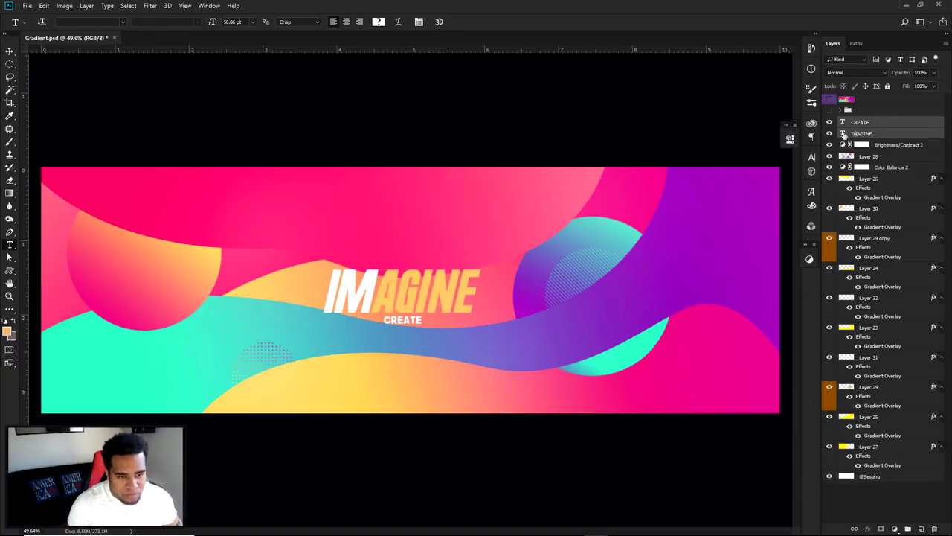
left_click(791, 138)
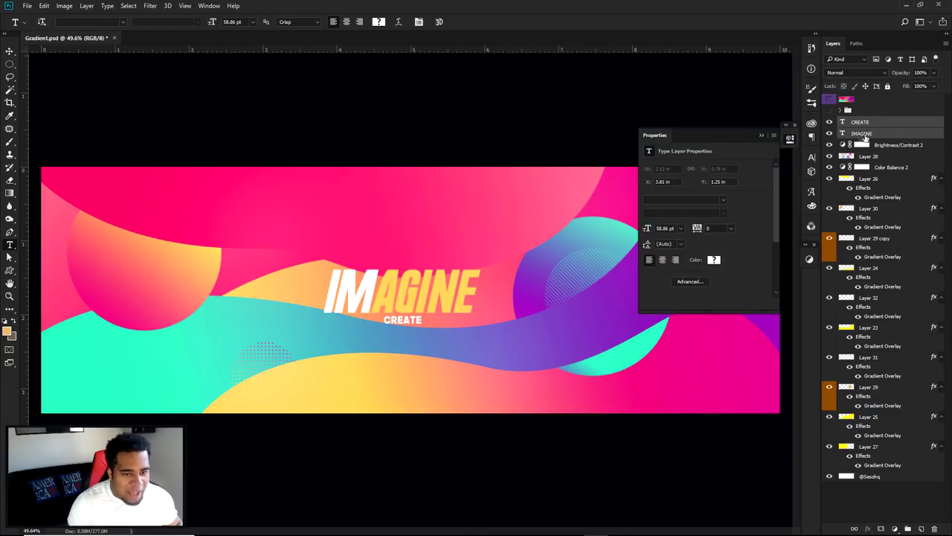
left_click(860, 135)
left_click(791, 138)
Step: Recolour AGINE to light peach-orange fdad60 sampled from the sun shape and commit
left_click(379, 279)
key("shift+End")
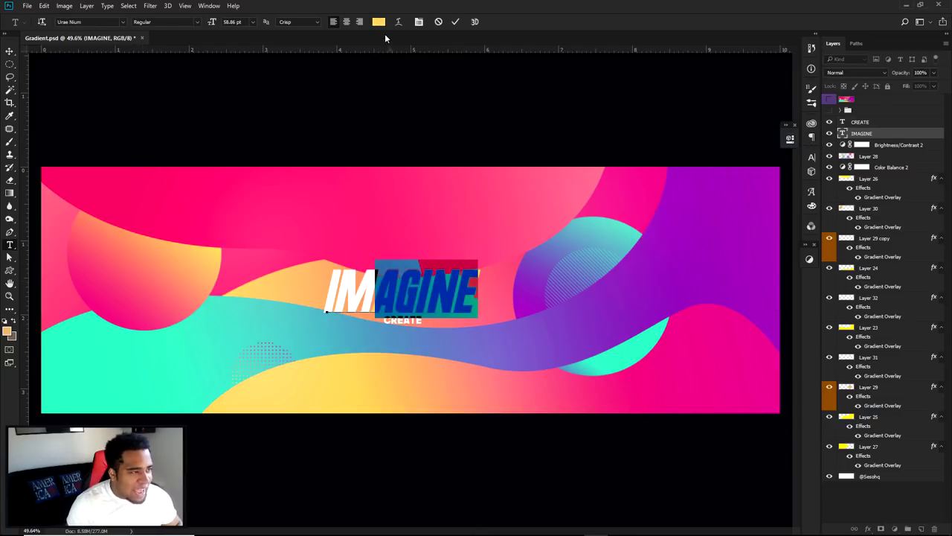
left_click(379, 22)
left_click(170, 266)
left_click(176, 256)
left_click(174, 255)
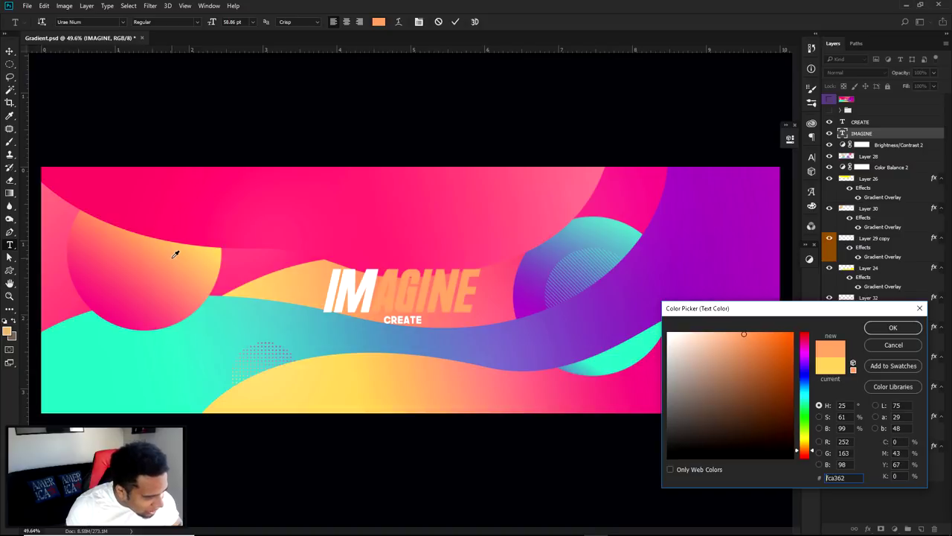
left_click(177, 250)
left_click(178, 245)
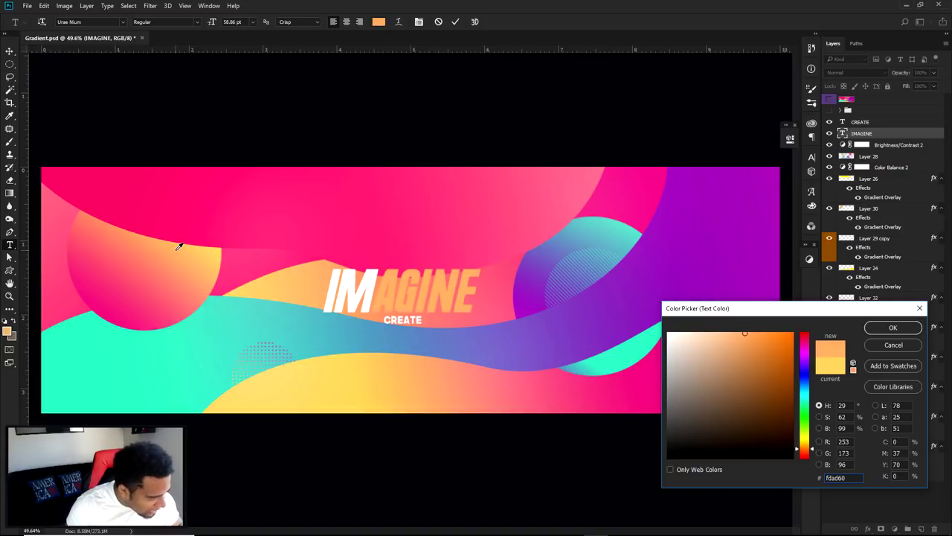
left_click(893, 328)
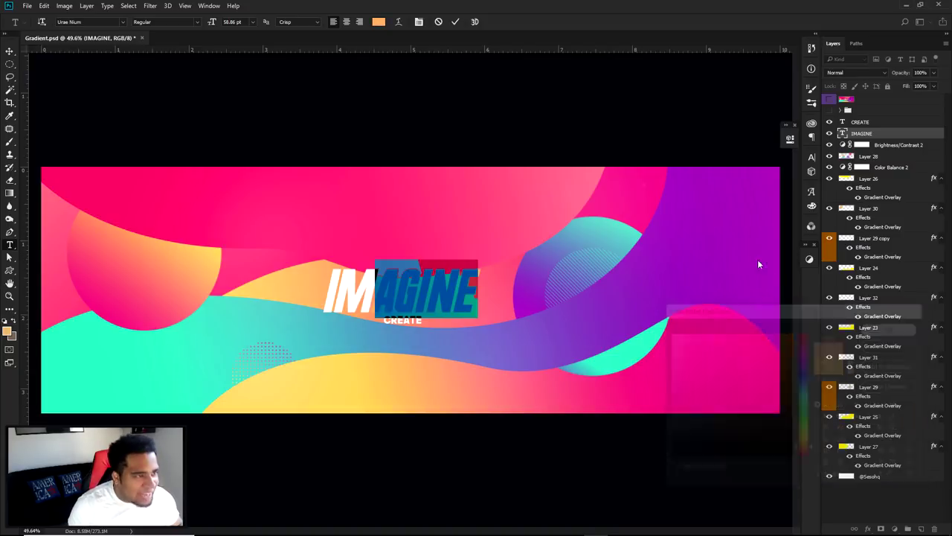
left_click(455, 21)
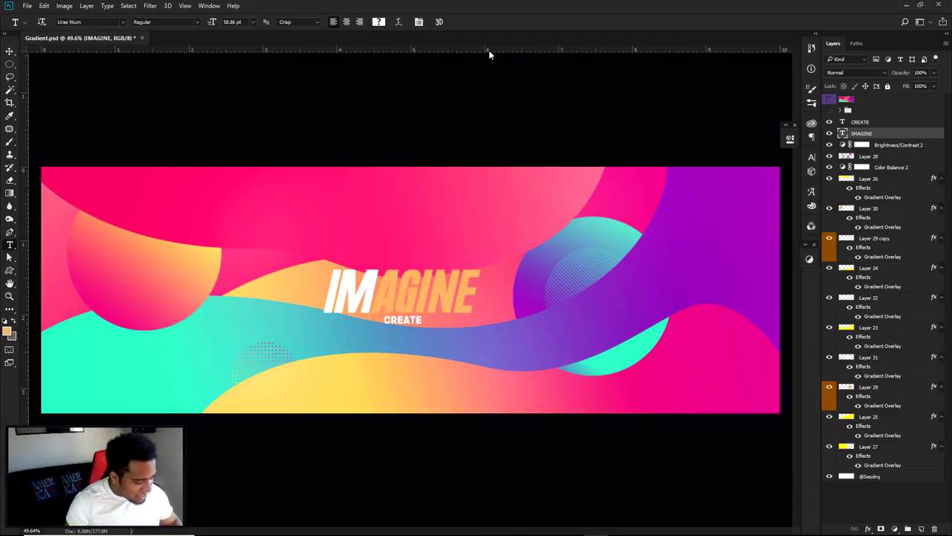
key("v")
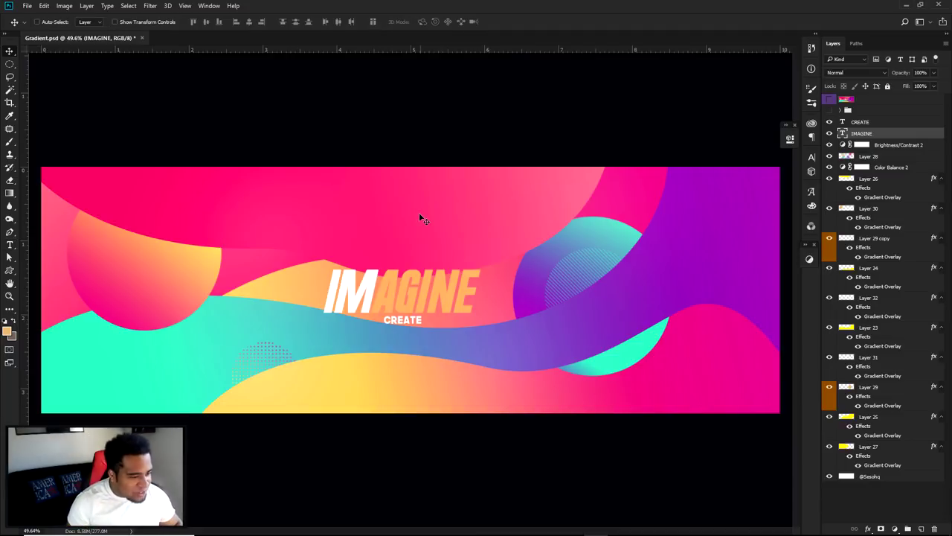
Step: Compare against the reference artwork, then add empty Layer 33 above Brightness/Contrast 2
left_click(830, 99)
left_click(830, 100)
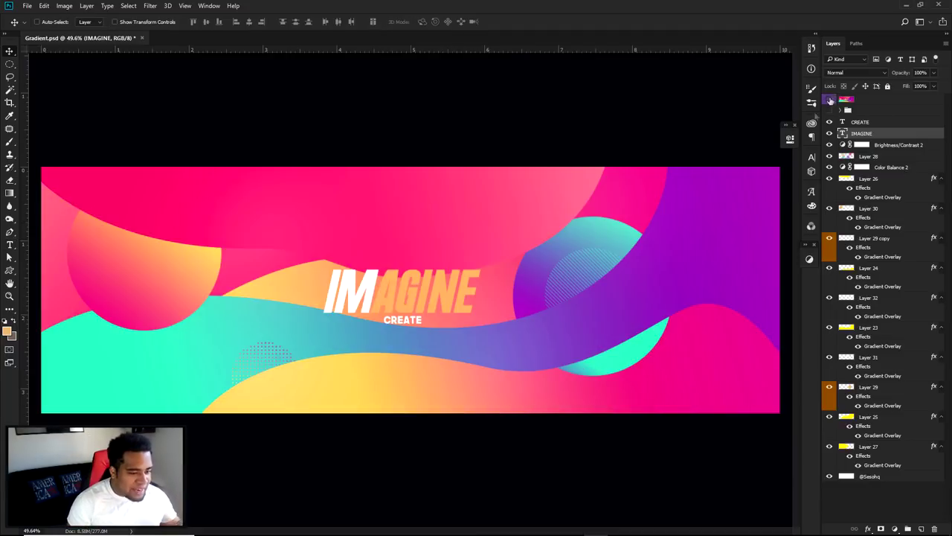
left_click(863, 122)
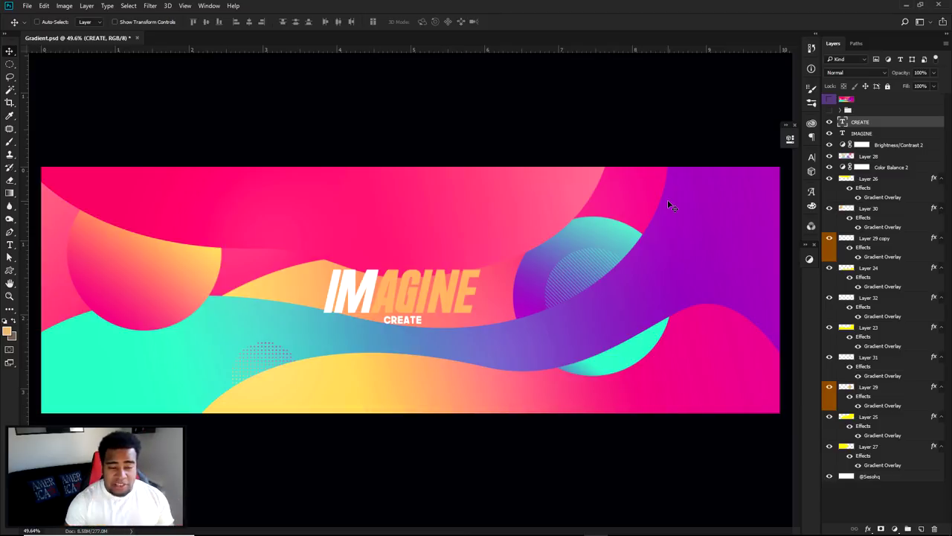
left_click(889, 146)
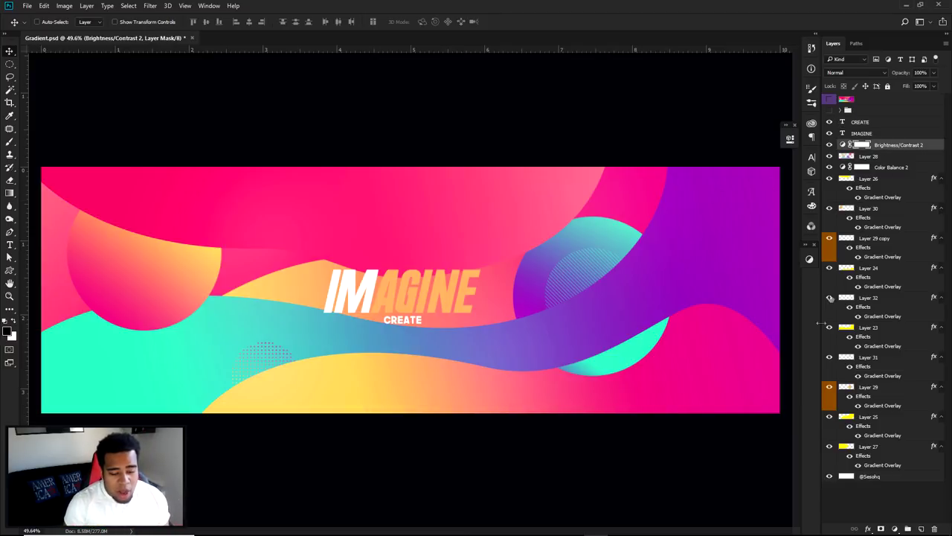
left_click(921, 528)
key("p")
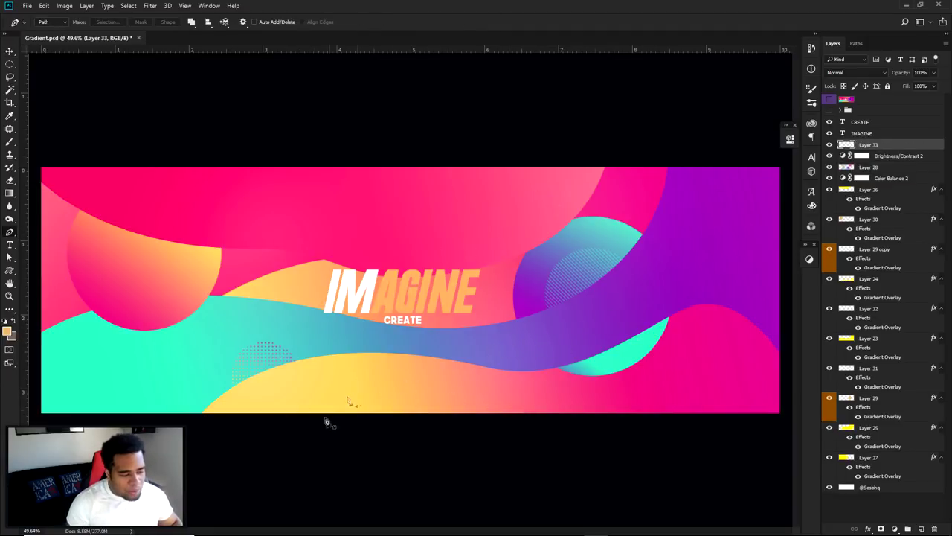
Step: Trace a closed pen path along the lower yellow wave and convert it to a selection
left_click(255, 429)
left_click_drag(564, 429, 778, 530)
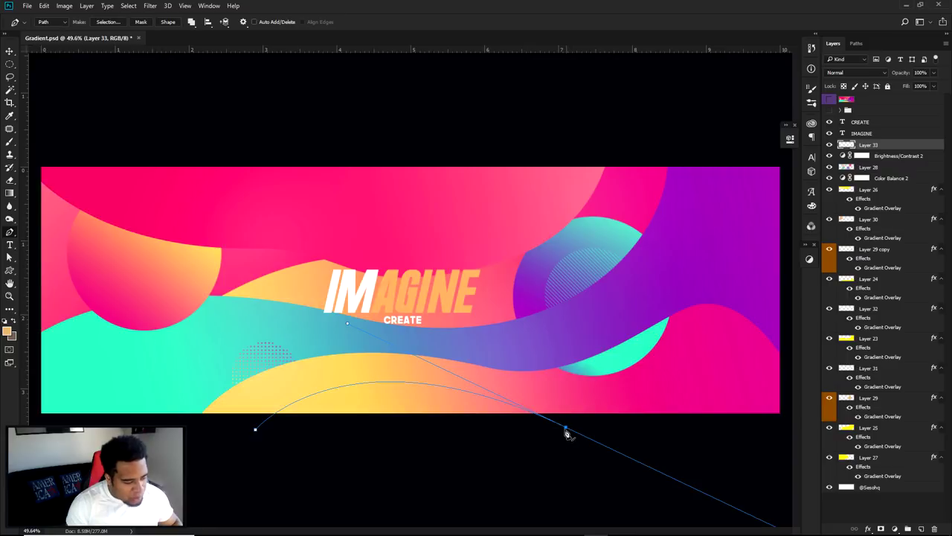
left_click(255, 430)
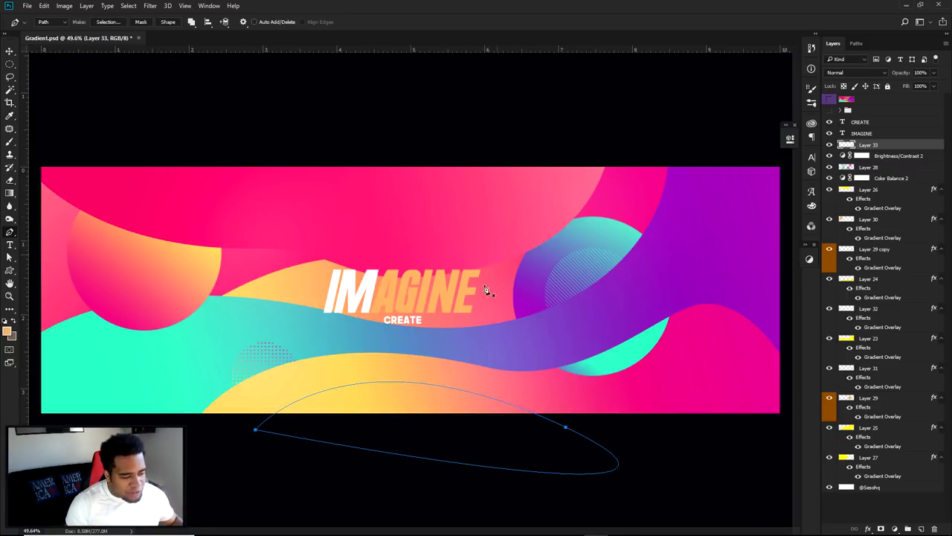
key("ctrl+z")
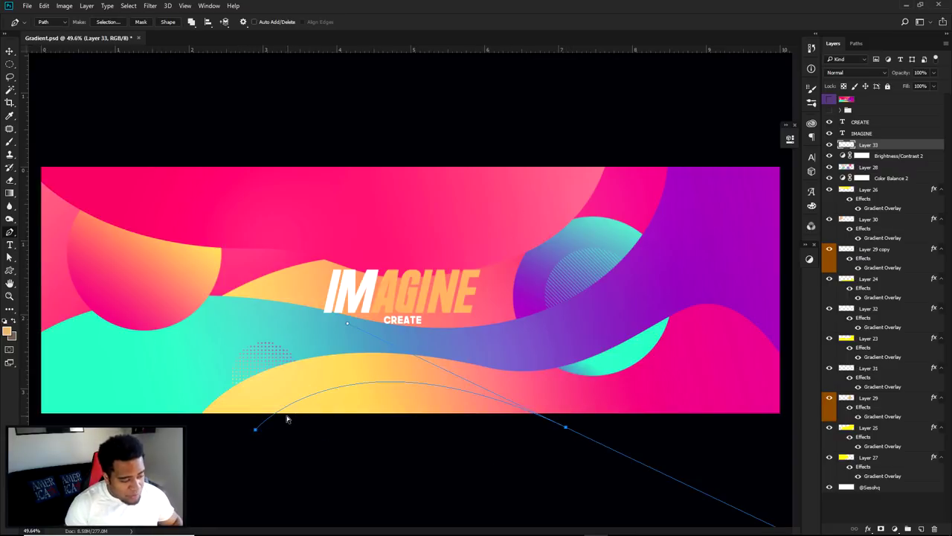
left_click_drag(612, 442, 620, 443)
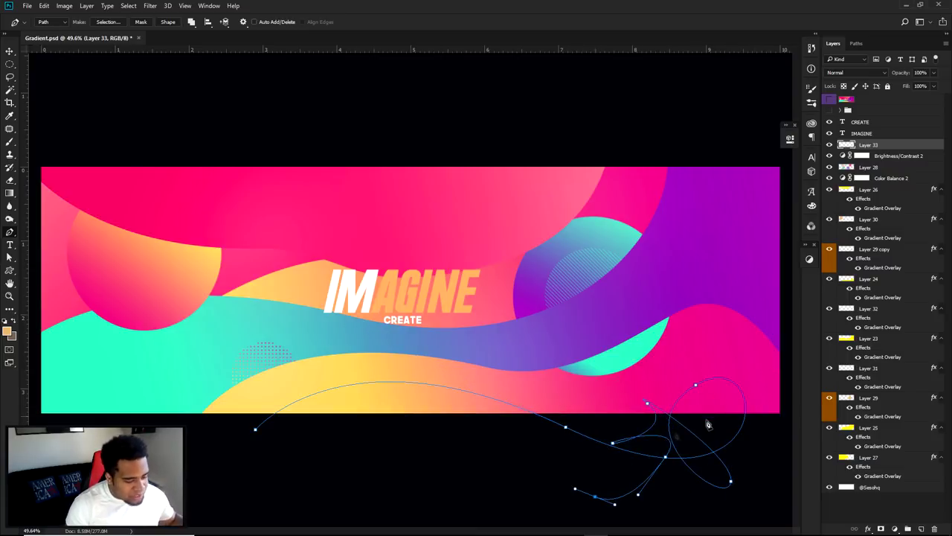
left_click(256, 431)
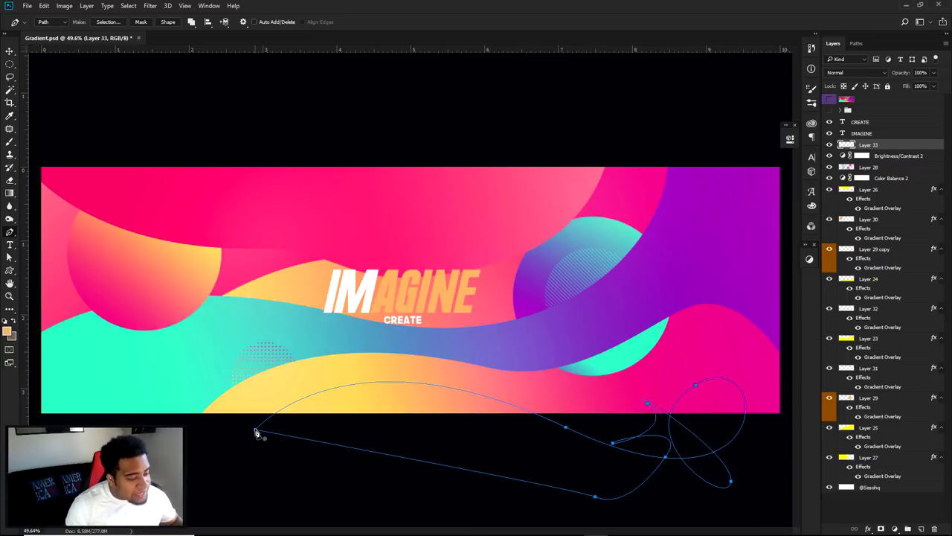
right_click(434, 341)
left_click(462, 336)
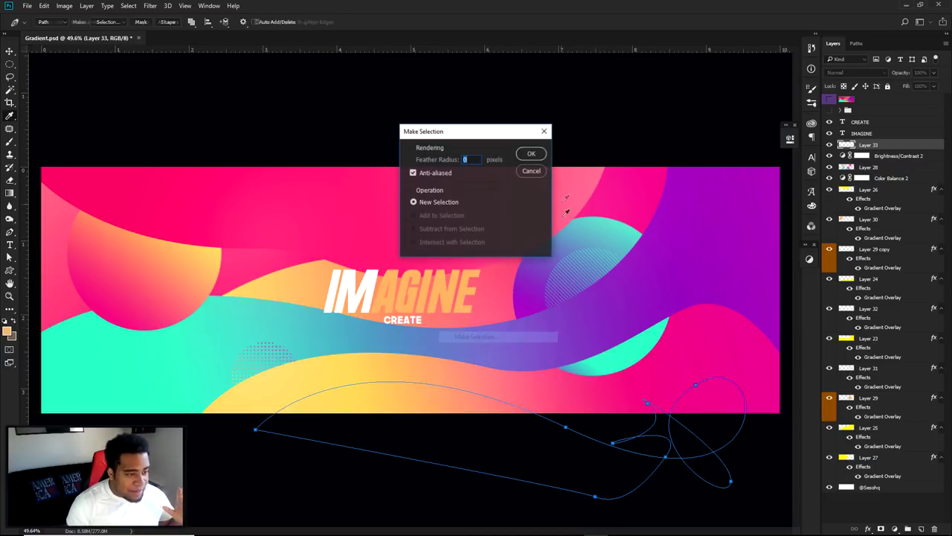
left_click(531, 154)
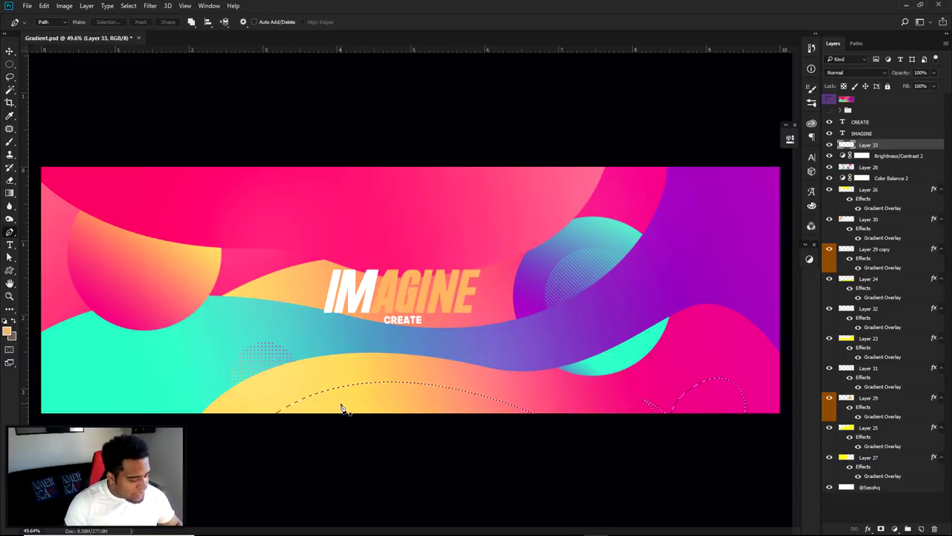
Step: Shrink the brush and set the foreground to a slightly darker peach sampled from the banner
key("b")
right_click(432, 291, "alt")
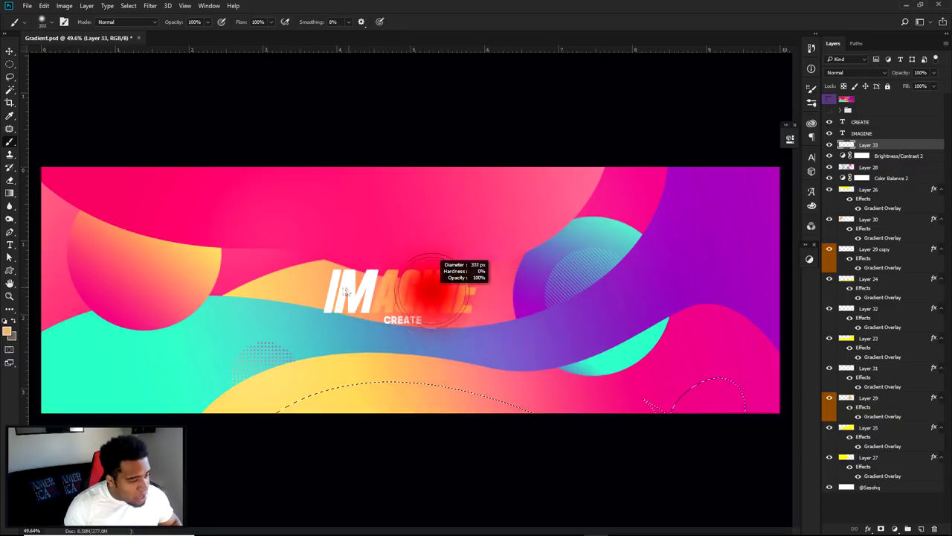
right_click(391, 311, "alt")
left_click(316, 373, "alt")
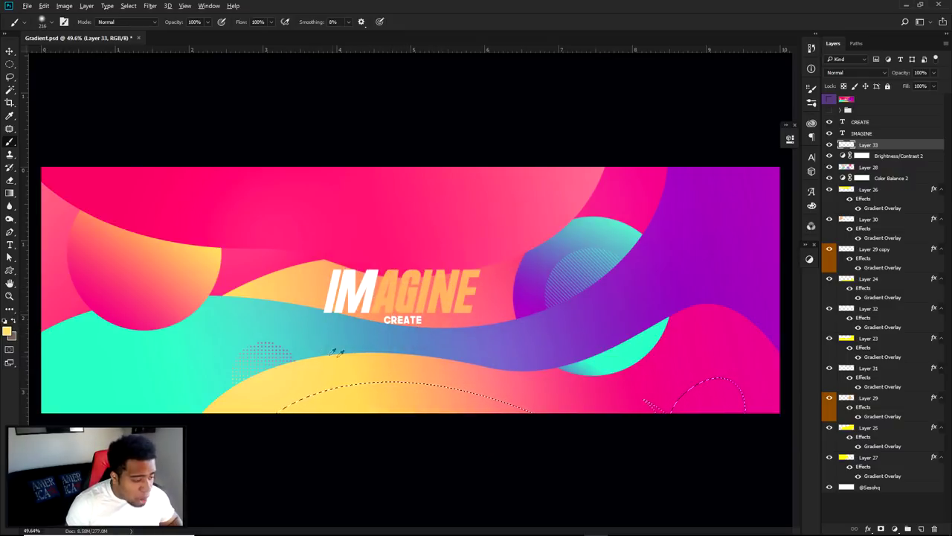
left_click_drag(355, 361, 424, 366)
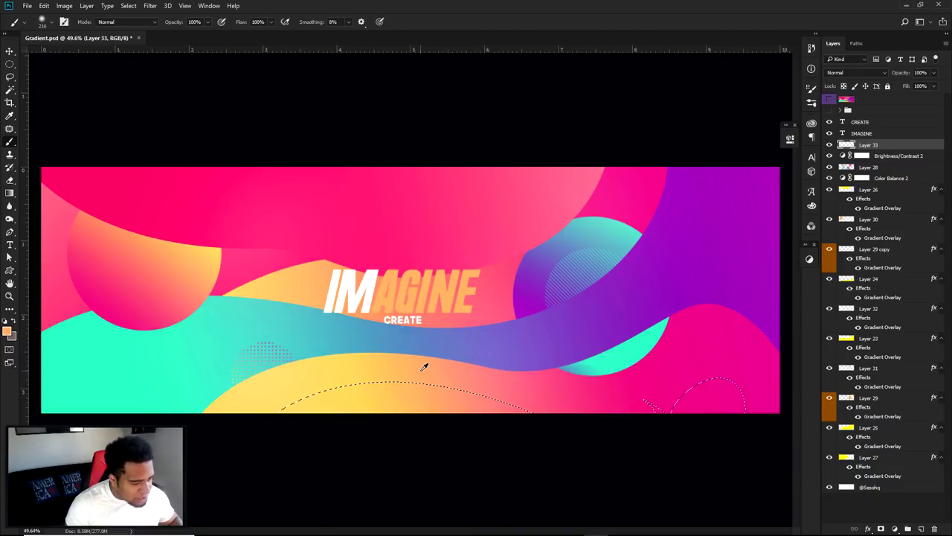
left_click(8, 330)
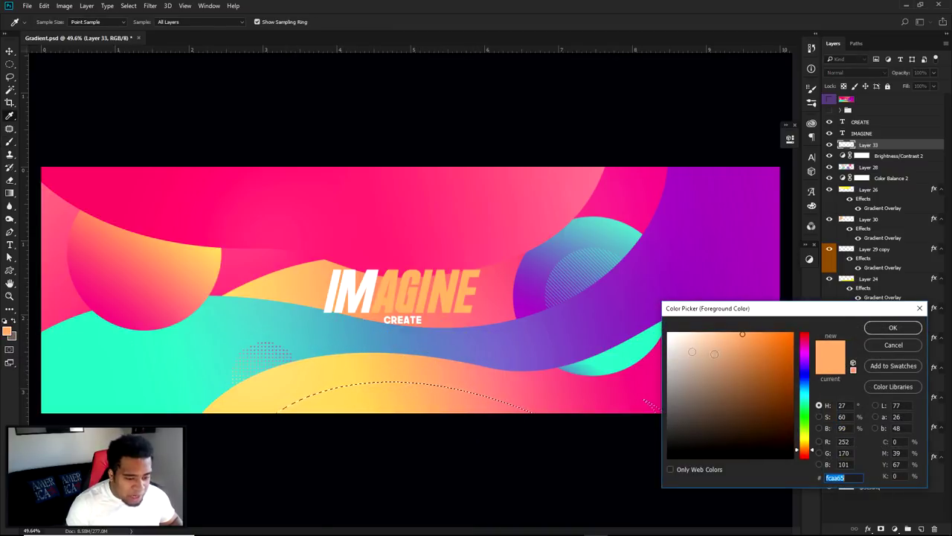
left_click_drag(743, 339, 743, 347)
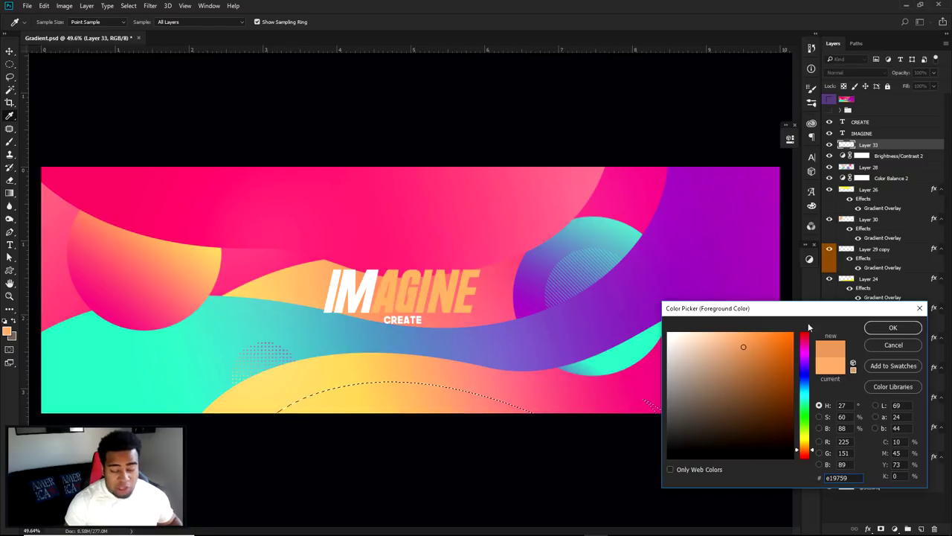
left_click(893, 328)
Step: Brush the peach glow inside the selection, then clear the selection
key("b")
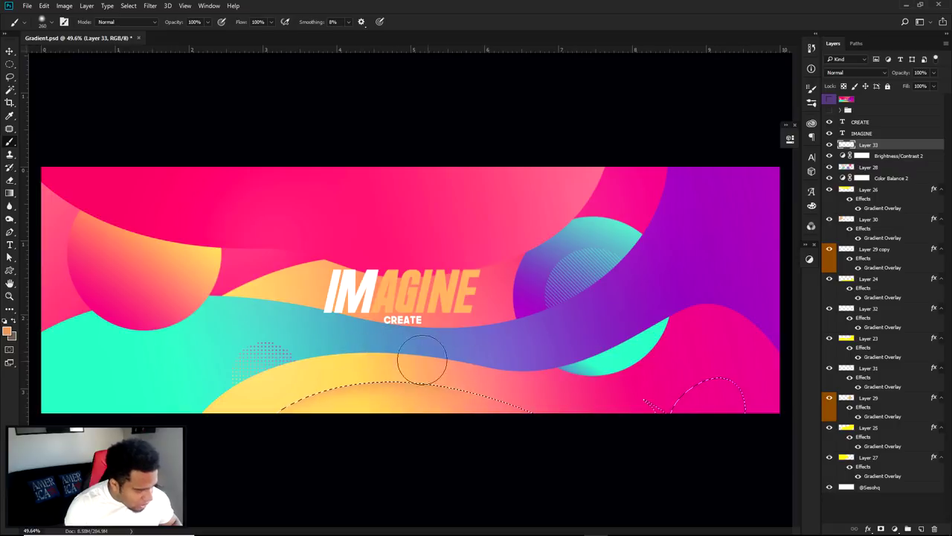
key("ctrl+d")
key("e")
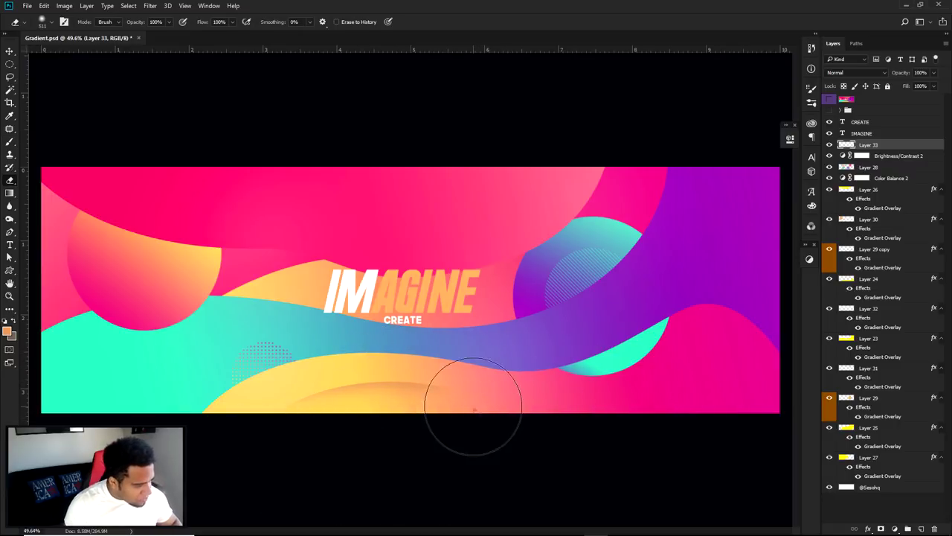
Step: Pen a closed path around the purple wave area and turn it into a selection
key("v")
key("p")
left_click(564, 326)
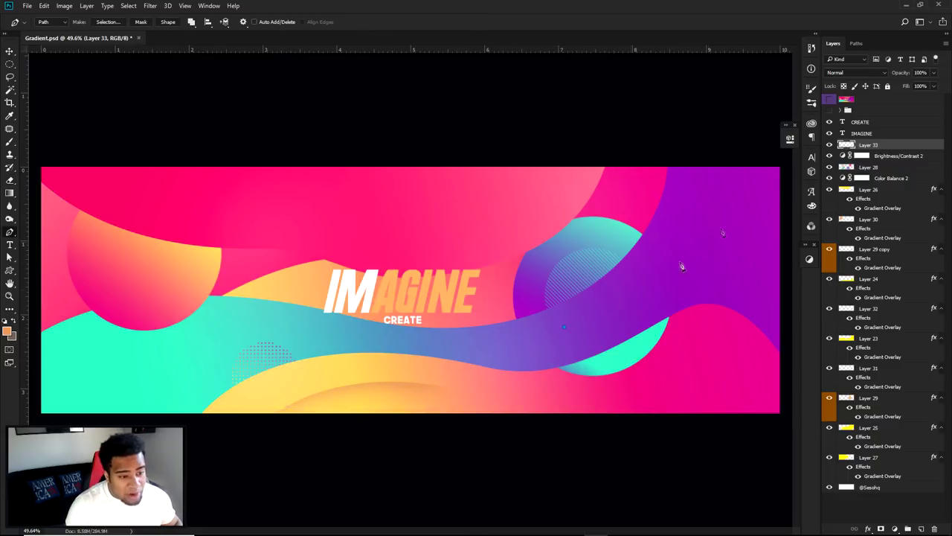
left_click_drag(755, 138, 757, 251)
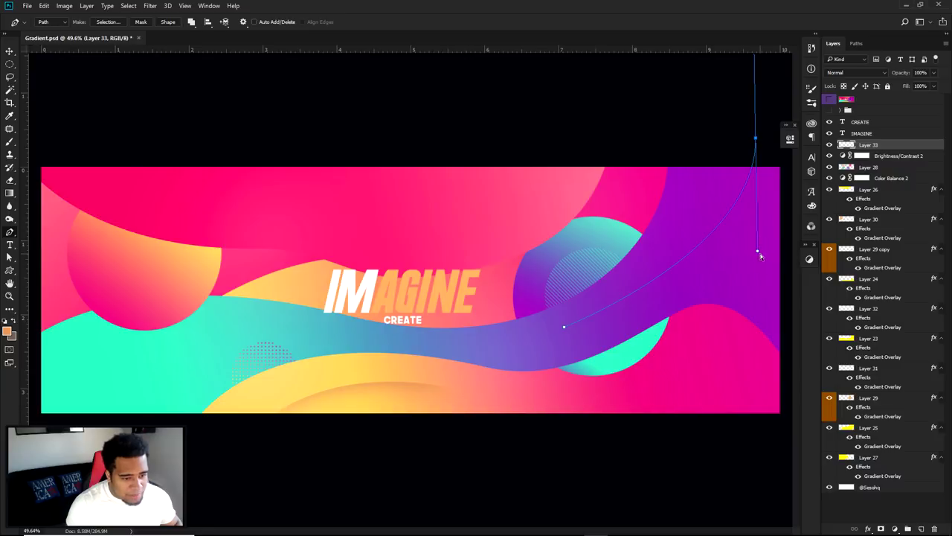
left_click(453, 130)
left_click_drag(310, 169, 270, 198)
left_click(213, 291)
left_click_drag(421, 380, 466, 378)
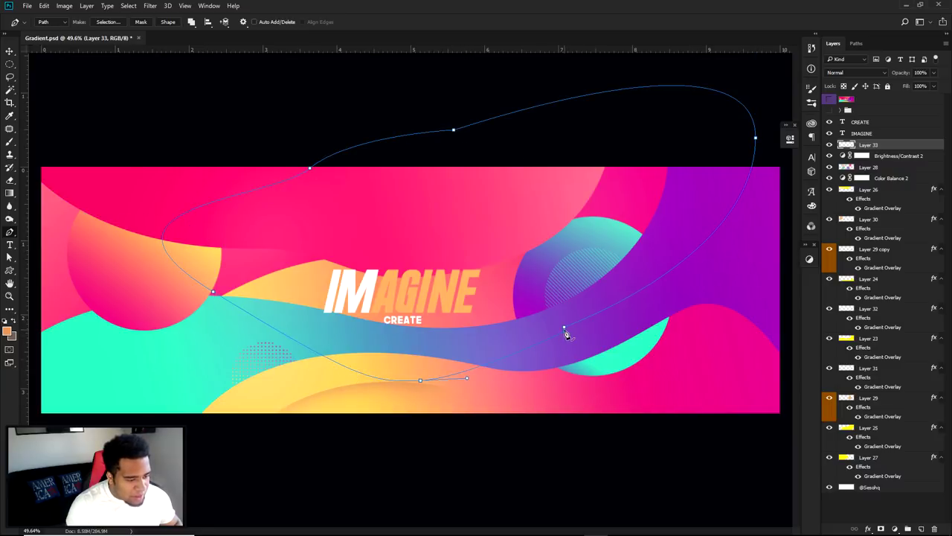
left_click(565, 332)
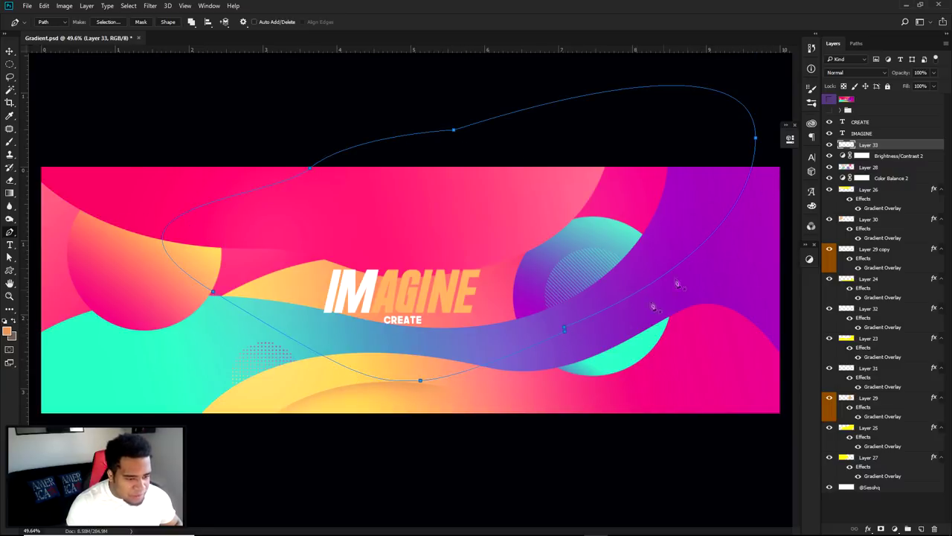
right_click(741, 219)
left_click(670, 267)
left_click(533, 153)
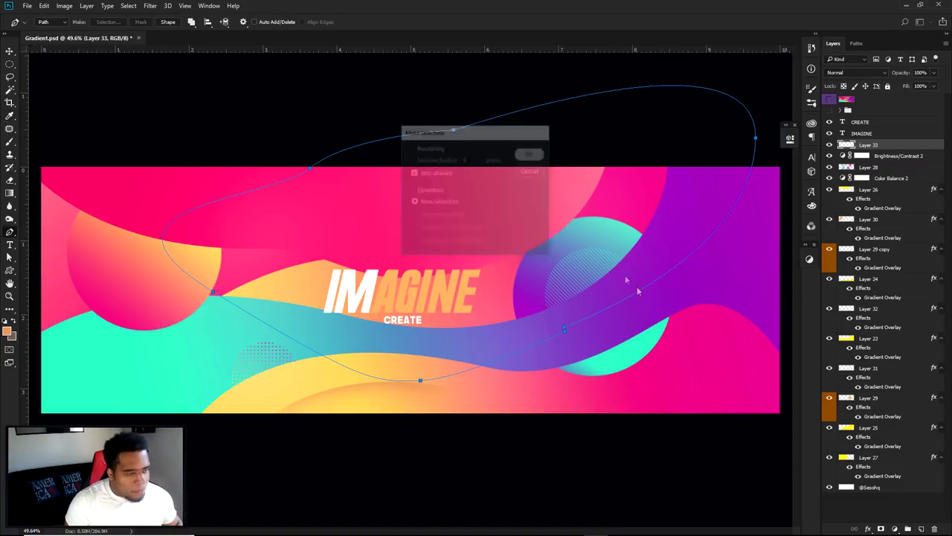
Step: On new Layer 34, paint purple 84249d shading, deselect, erase edges, and add Layer 35
left_click(921, 527)
key("b")
left_click(541, 284, "alt")
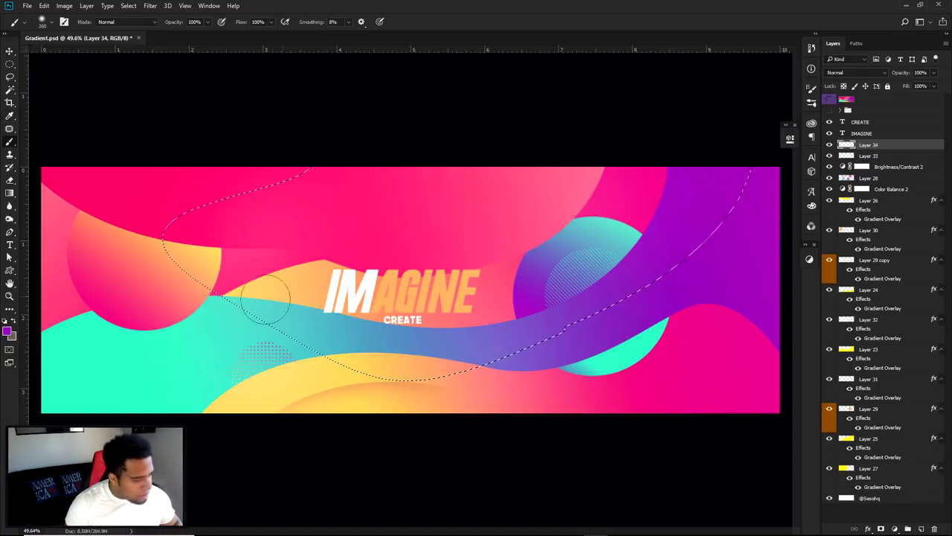
left_click(10, 333)
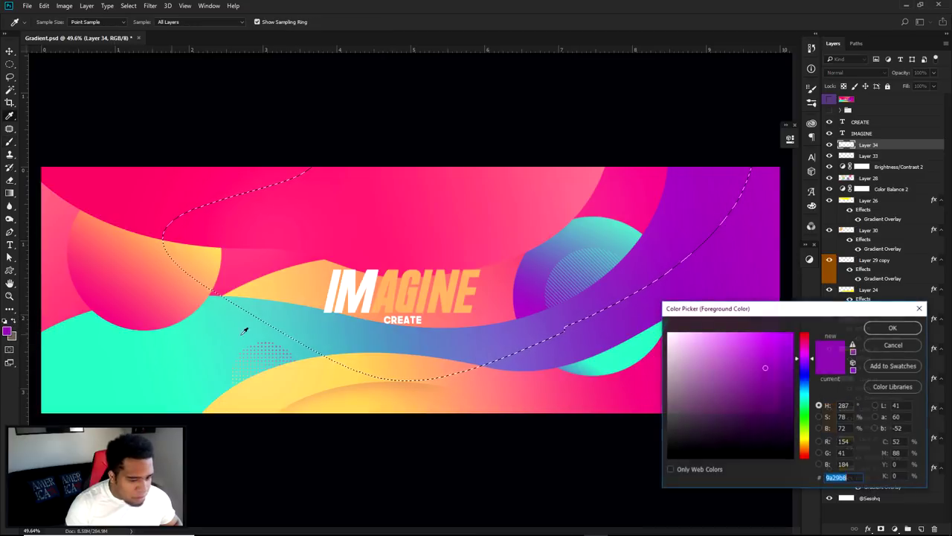
left_click(893, 328)
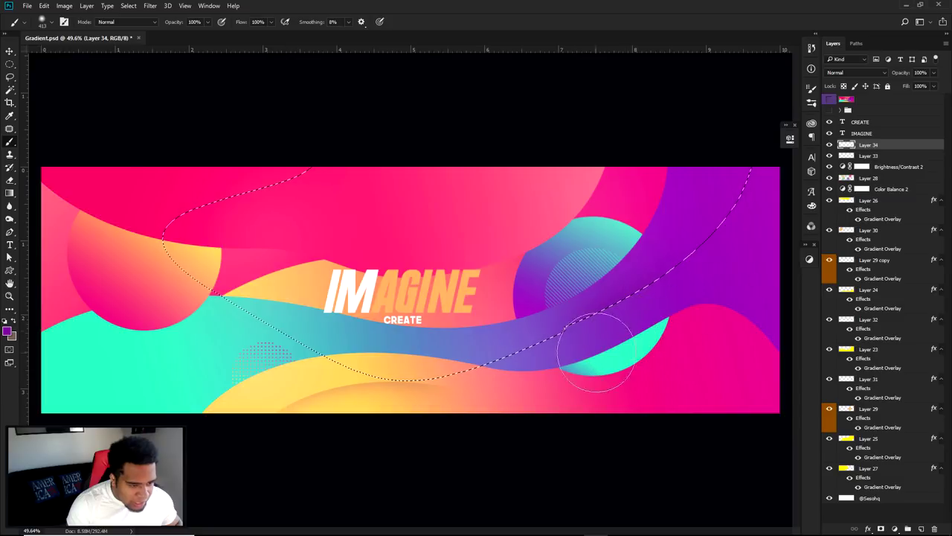
key("ctrl+d")
key("e")
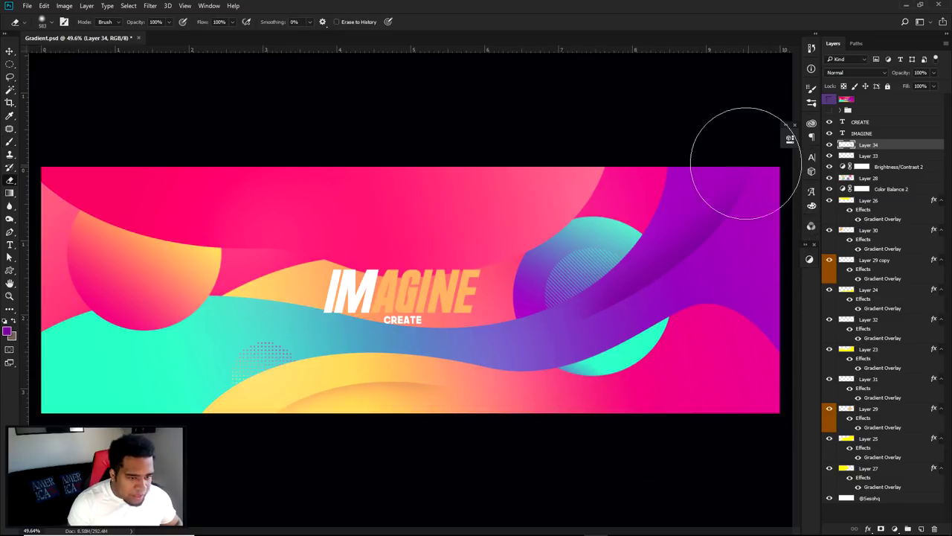
key("v")
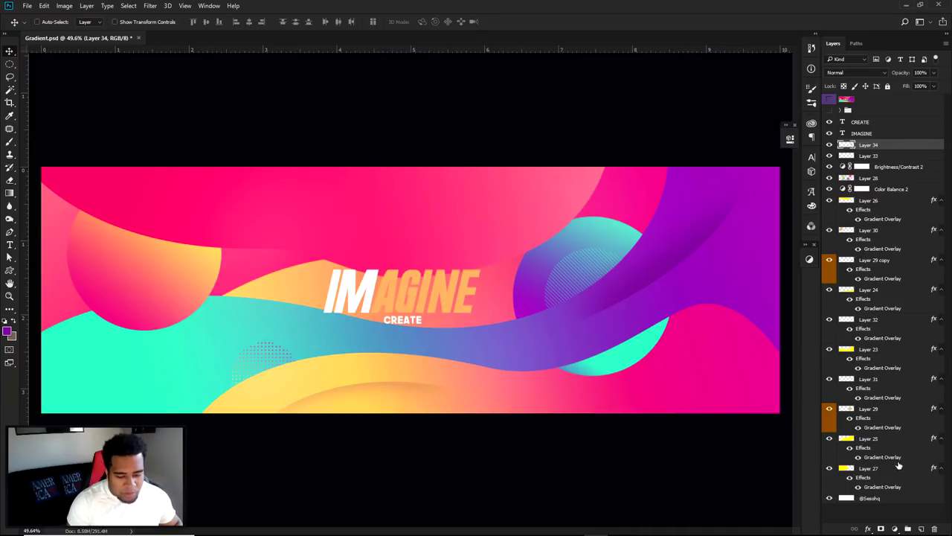
left_click(921, 528)
Step: Pen a closed curve along the top-left pink edge, reshape its anchors, and make it a selection
key("o")
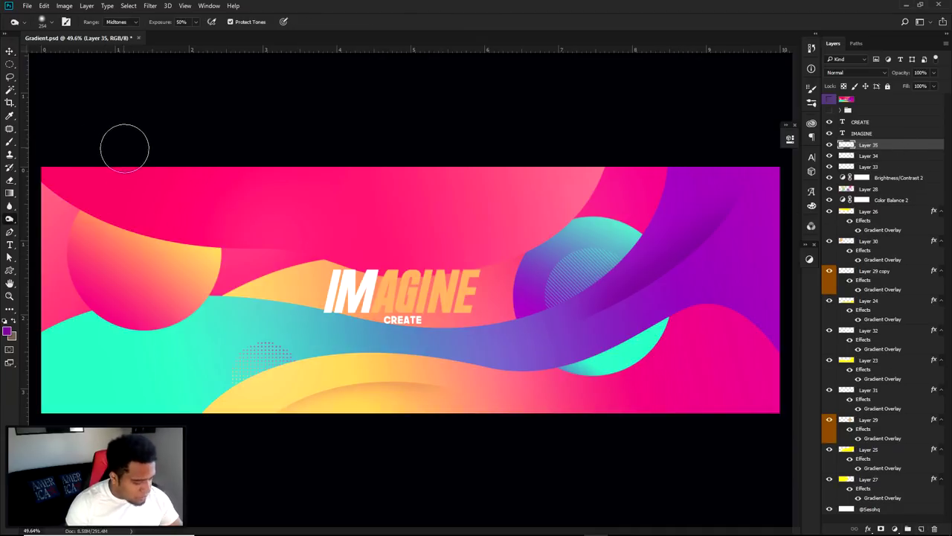
key("p")
left_click(92, 148)
left_click_drag(312, 211, 393, 166)
left_click_drag(88, 150, 63, 123)
left_click_drag(311, 212, 300, 201)
left_click(63, 125)
right_click(264, 142)
right_click(319, 252)
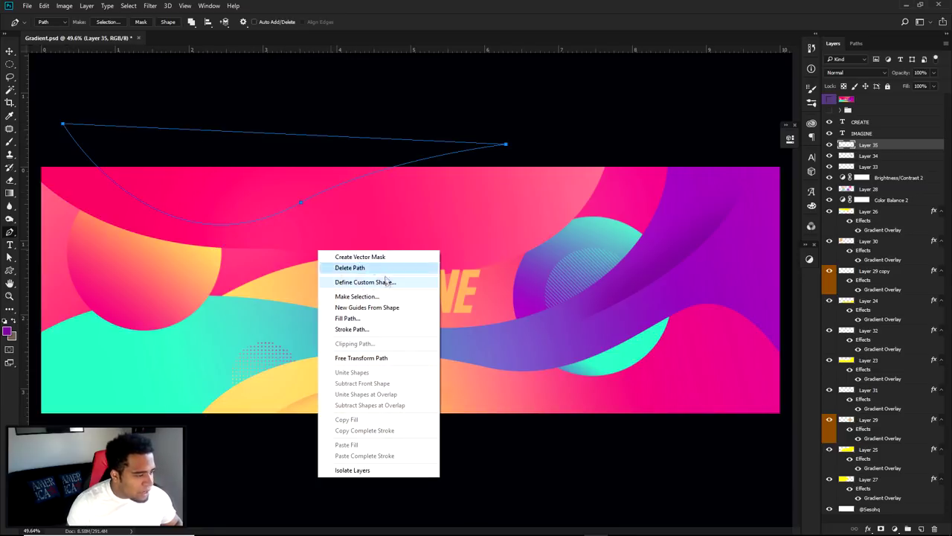
left_click(376, 300)
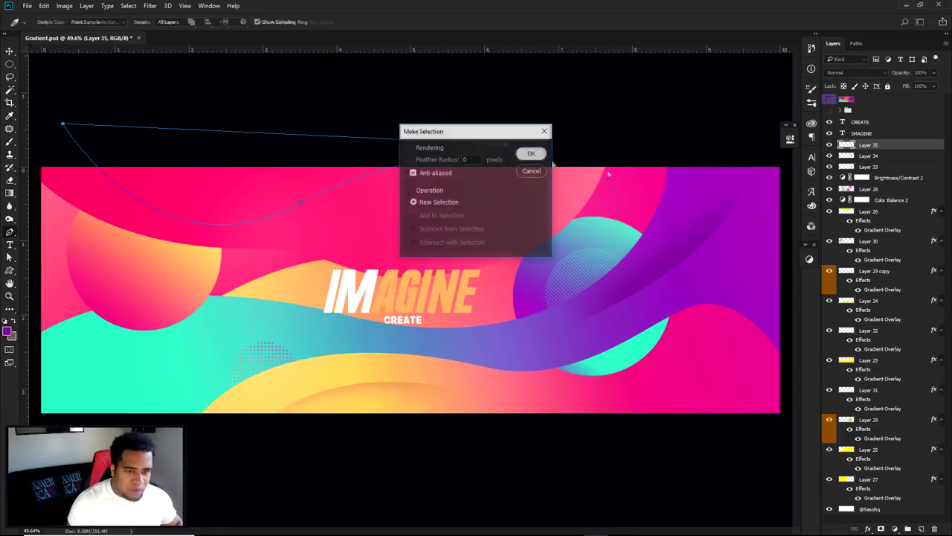
left_click(532, 154)
key("b")
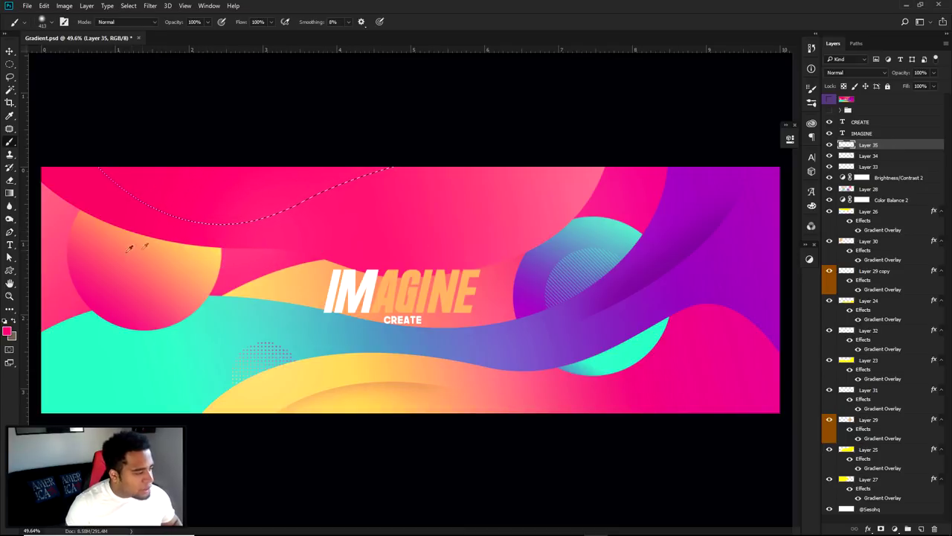
Step: Paint darker pink cc295e shading inside the selection on Layer 35, then deselect and erase strays
left_click(6, 330)
left_click(767, 357)
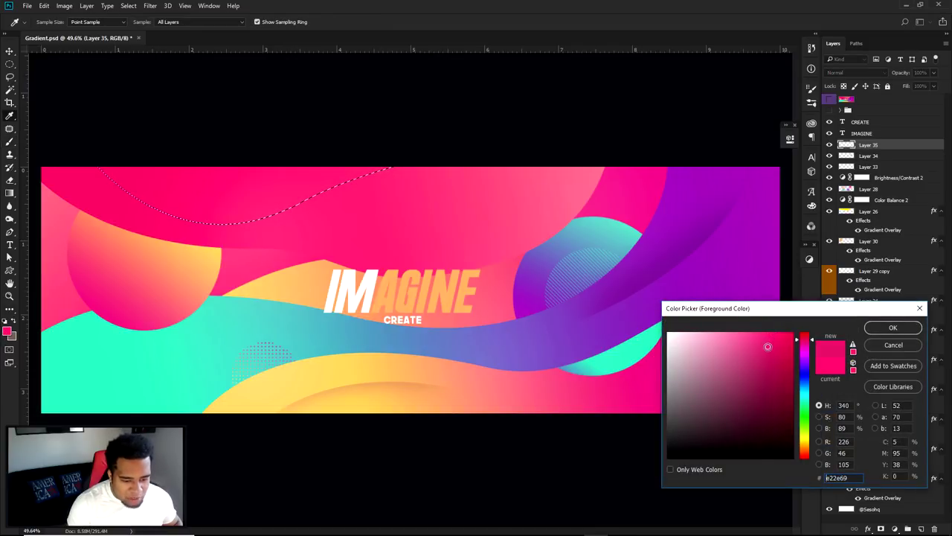
left_click(893, 327)
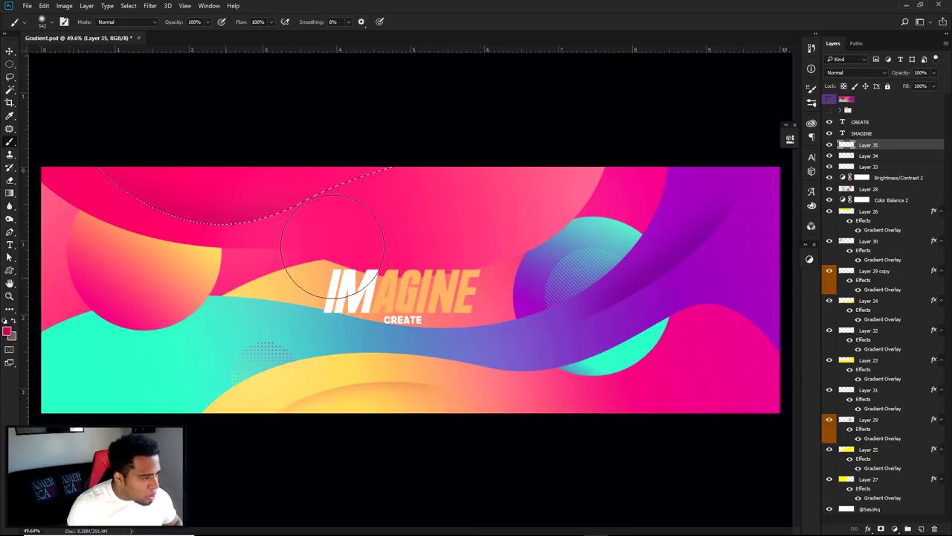
key("ctrl+d")
key("e")
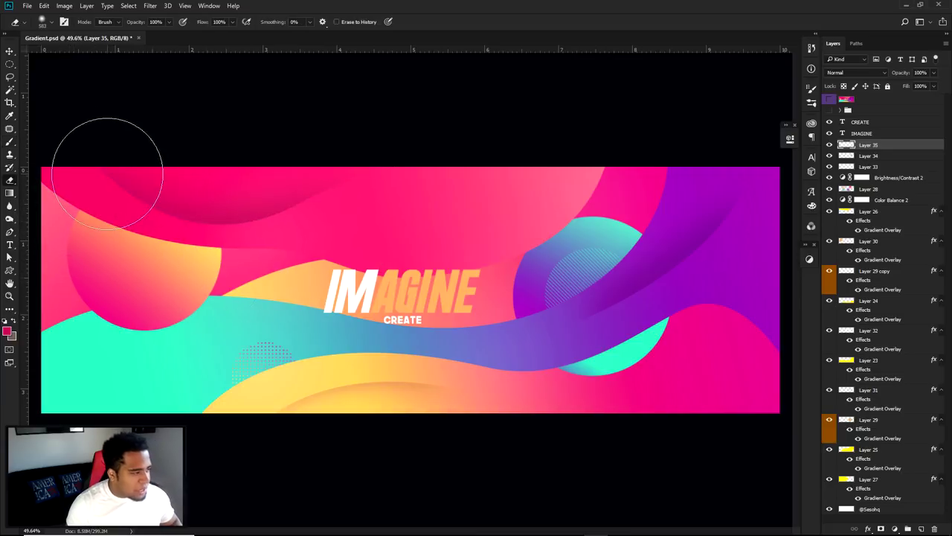
key("v")
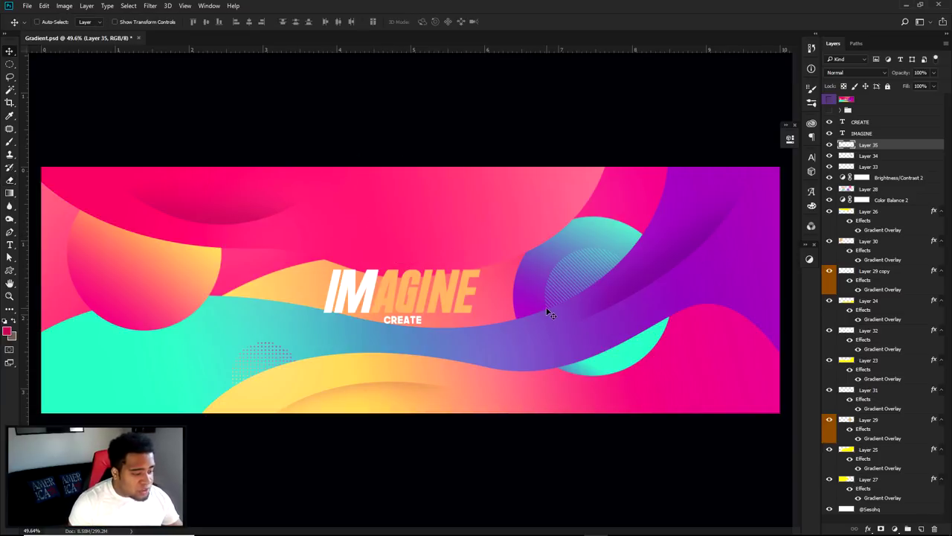
Step: Alt-drag Layer 33 into an offset Layer 33 copy, undoing the extra Layer 34 purple copies
left_click(908, 169)
left_click_drag(435, 292, 435, 297)
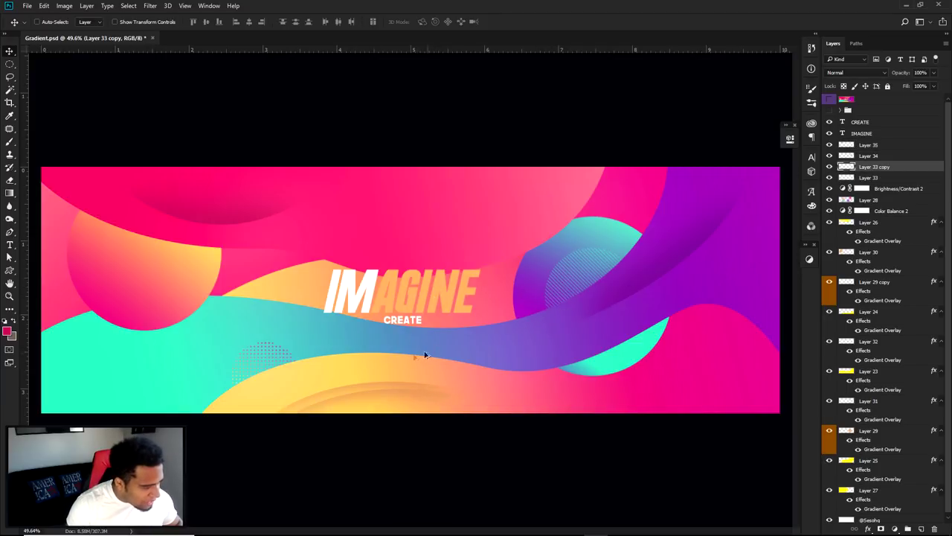
left_click(889, 159)
left_click_drag(685, 298, 618, 328)
mouse_move(673, 320)
left_mouse_down()
mouse_move(697, 269)
mouse_move(704, 286)
left_mouse_up()
key("ctrl+j")
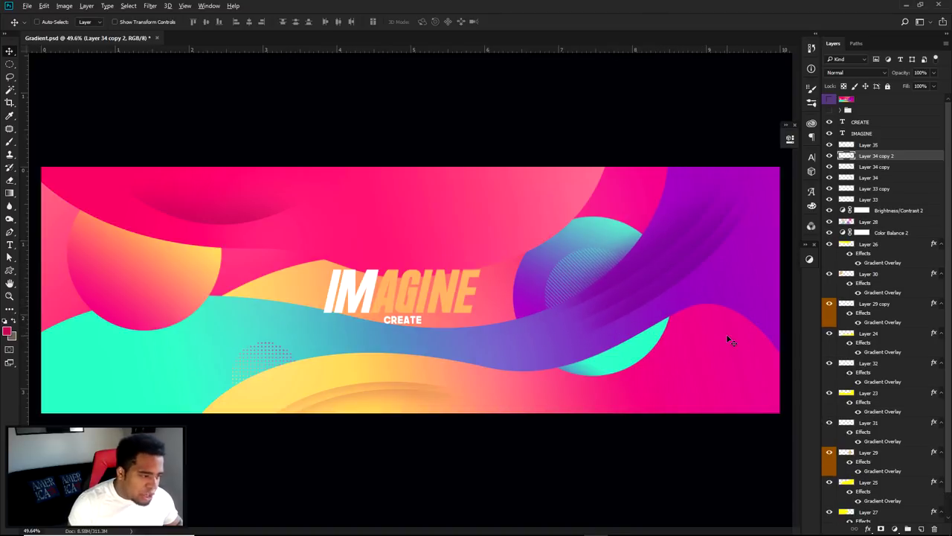
key("ctrl+alt+z")
key("ctrl+alt+z")
key("ctrl+alt+z")
key("ctrl+alt+z")
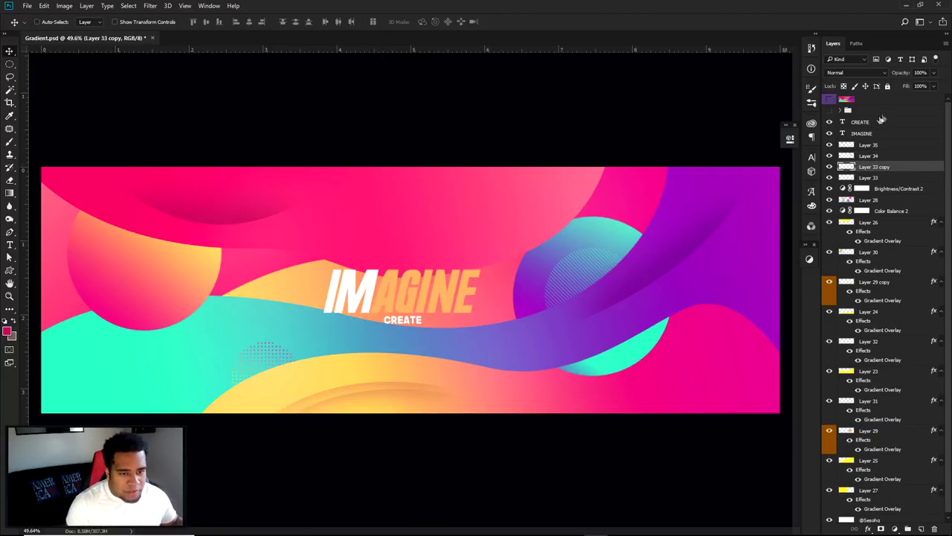
Step: Select CREATE through the bottom layer, duplicate them, and merge the copies into CREATE copy
left_click(869, 122)
left_click(830, 100)
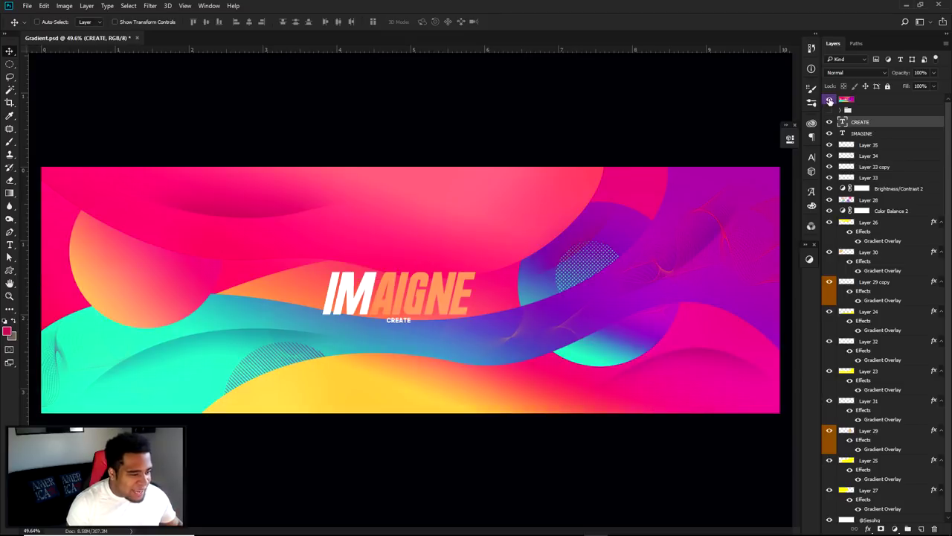
left_click(829, 100)
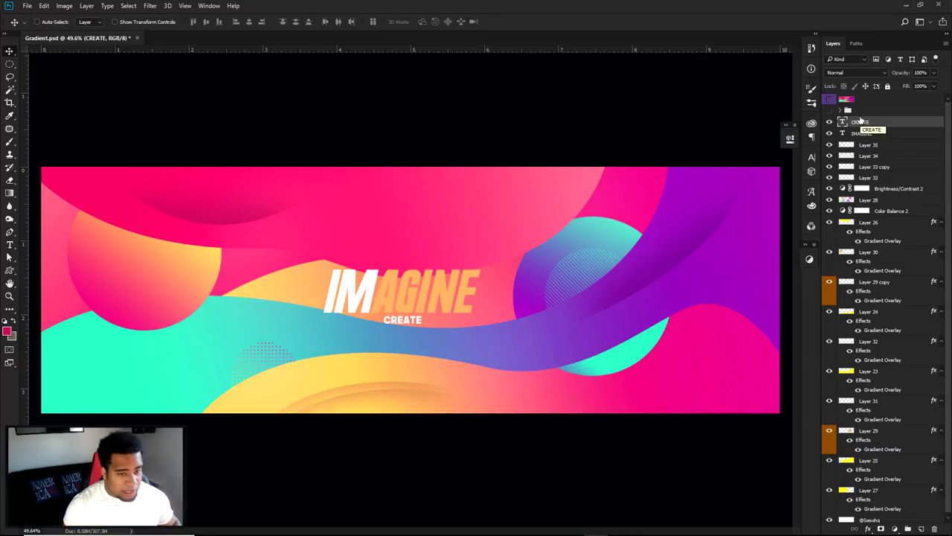
scroll(861, 123, "down", 1)
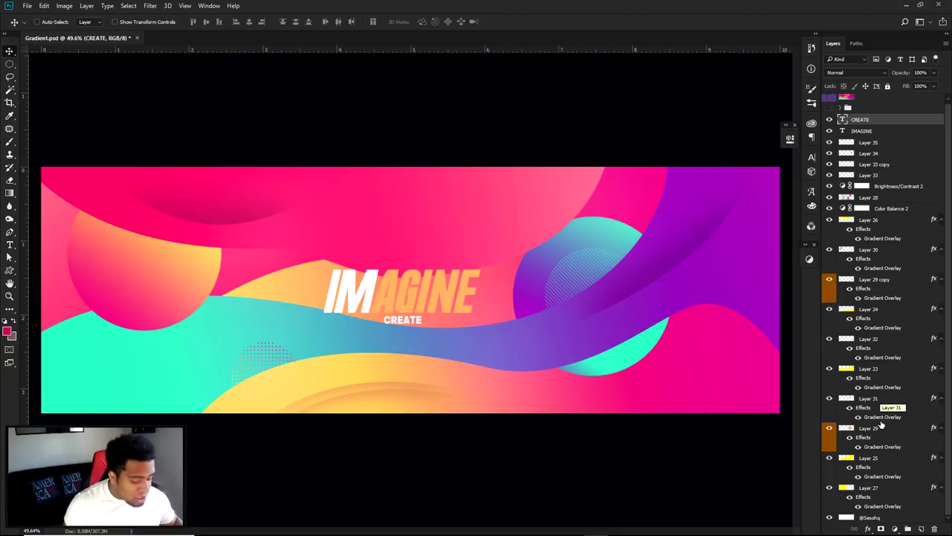
left_click(879, 519, "shift")
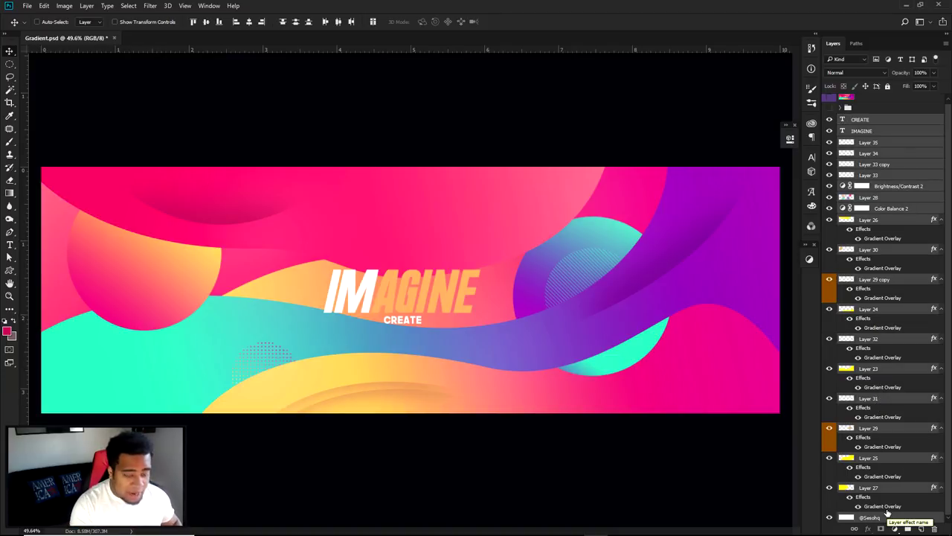
key("ctrl")
key("ctrl+j")
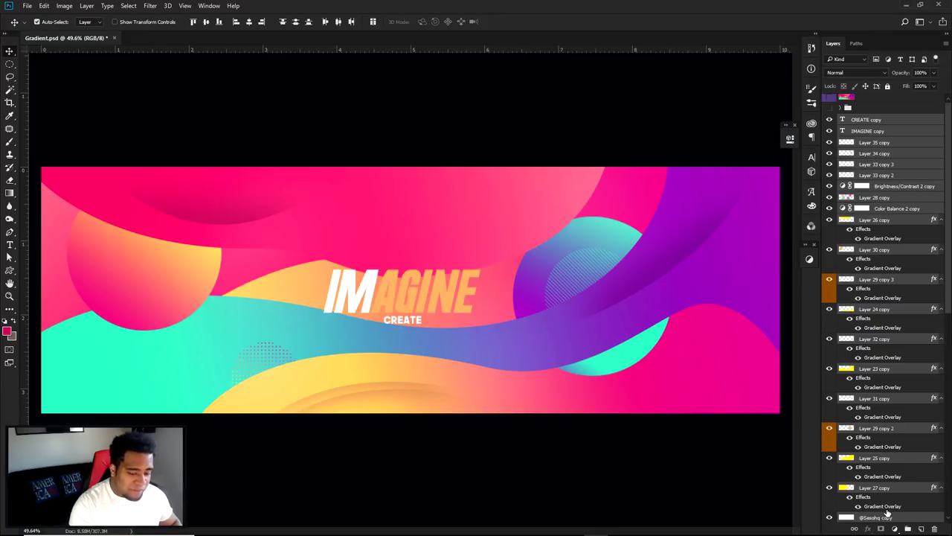
key("ctrl+e")
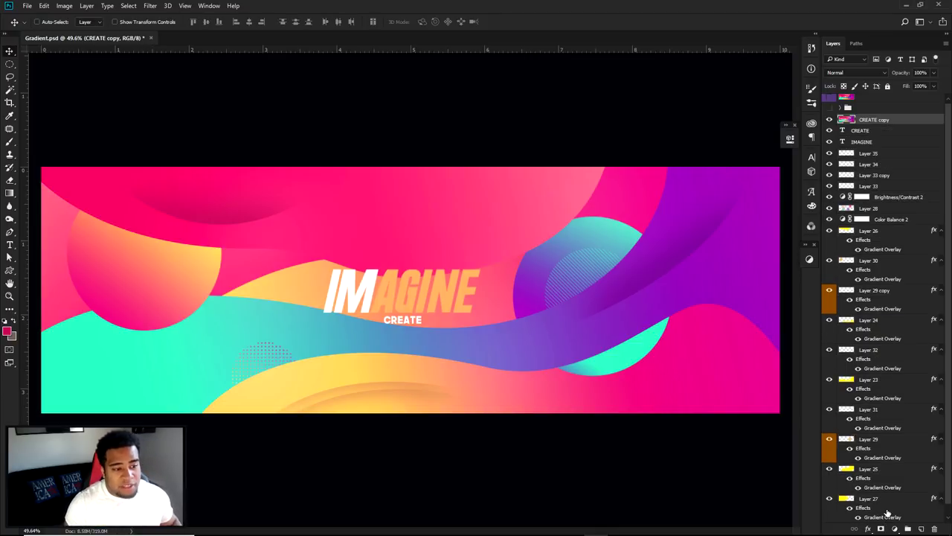
Step: Set the CREATE copy layer to Multiply blend mode at 45% opacity
left_click(852, 73)
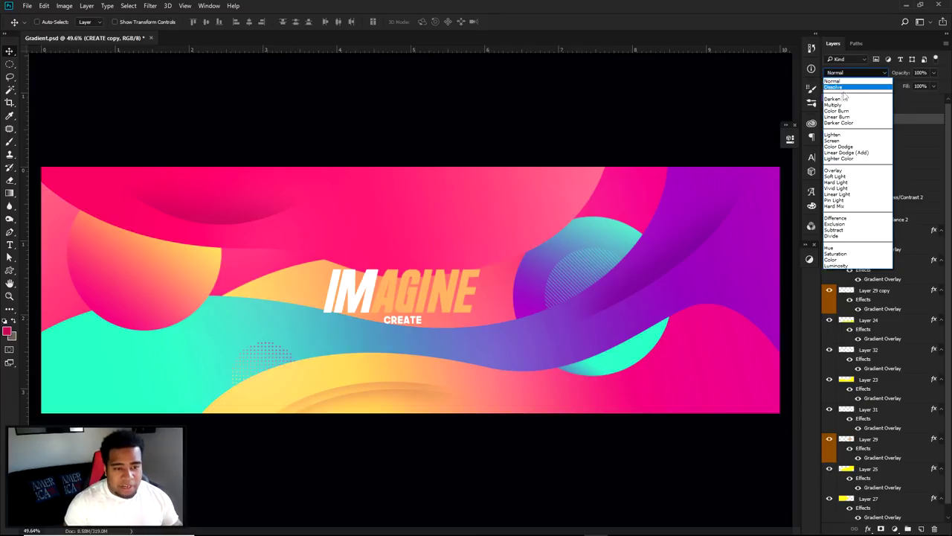
left_click(837, 108)
left_click(923, 73)
left_click(936, 77)
left_click_drag(935, 87, 918, 87)
key("Return")
type("45")
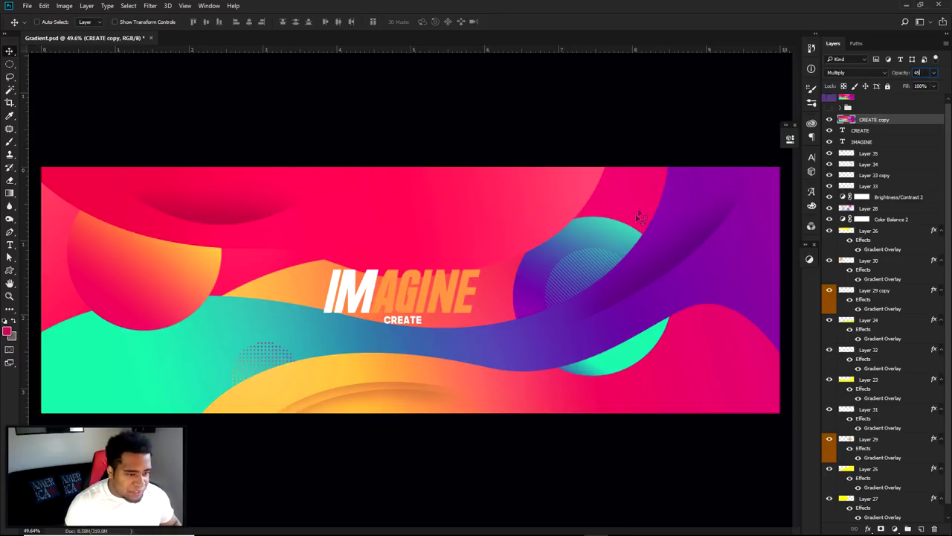
type("e")
key("bracketright")
key("bracketright")
key("bracketright")
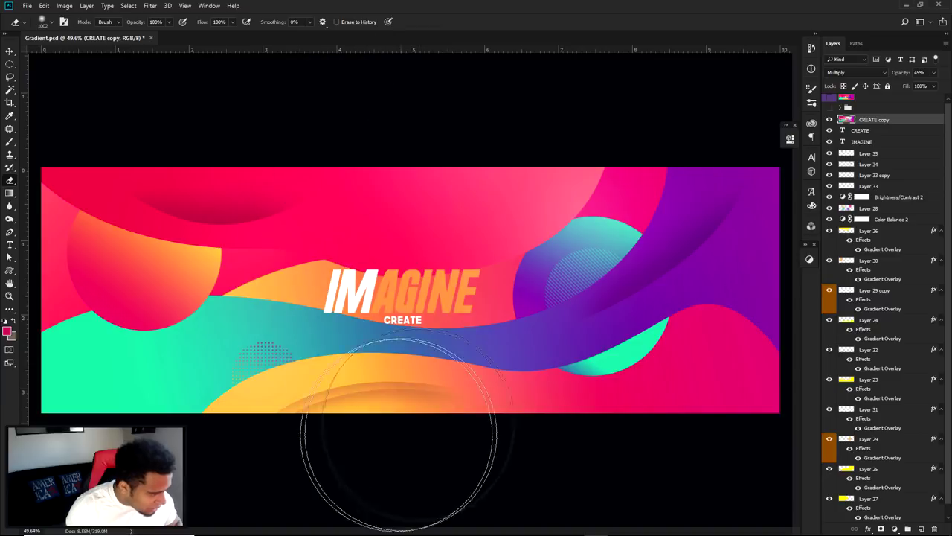
right_click(372, 398, "alt")
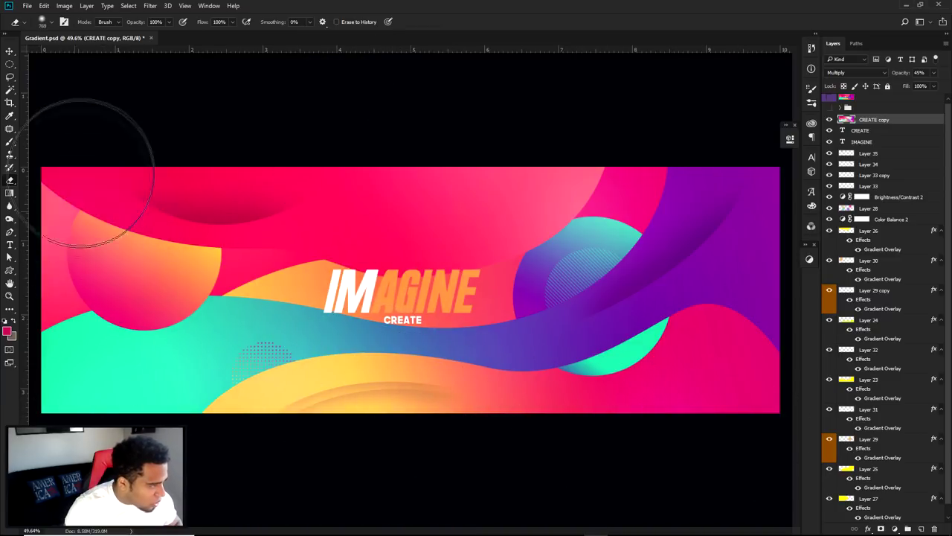
right_click(297, 283, "alt")
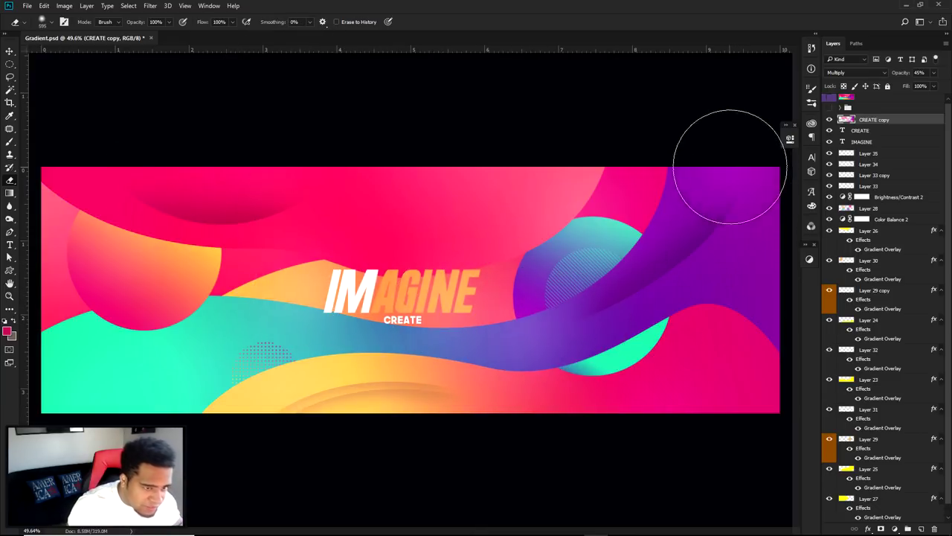
key("bracketright")
key("bracketright")
scroll(693, 304, "down", 2, "alt")
scroll(650, 295, "up", 2, "alt")
scroll(650, 295, "down", 1, "alt")
left_click(829, 120)
left_click(830, 120)
left_click(829, 120)
left_click(829, 120)
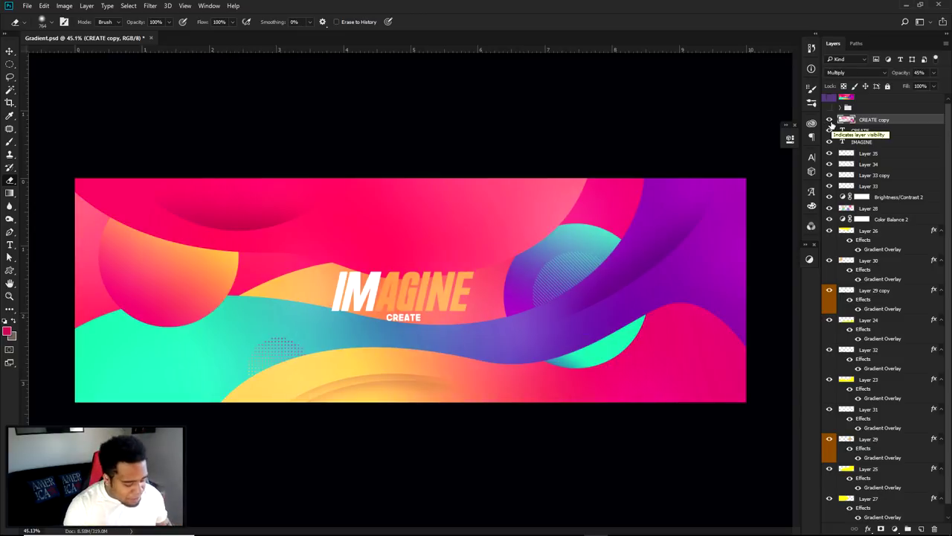
key("v")
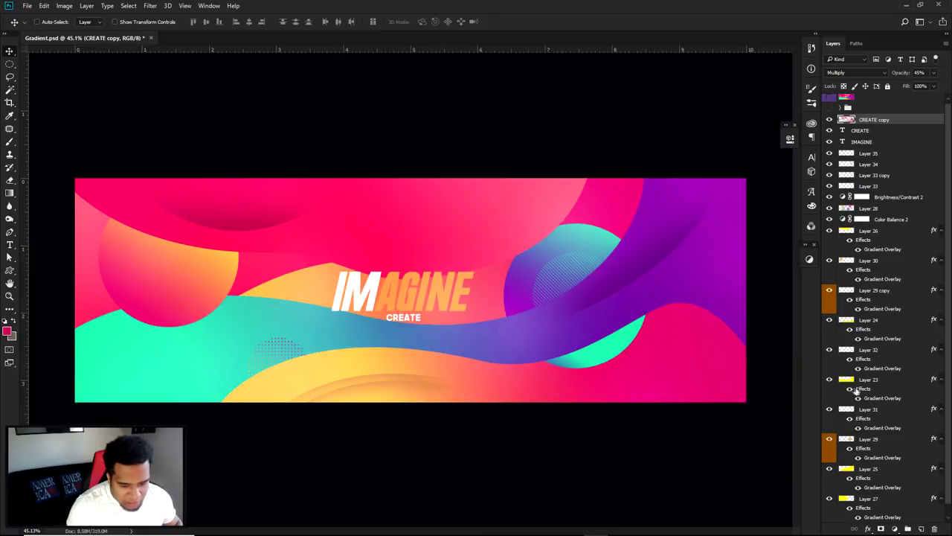
double_click(881, 251)
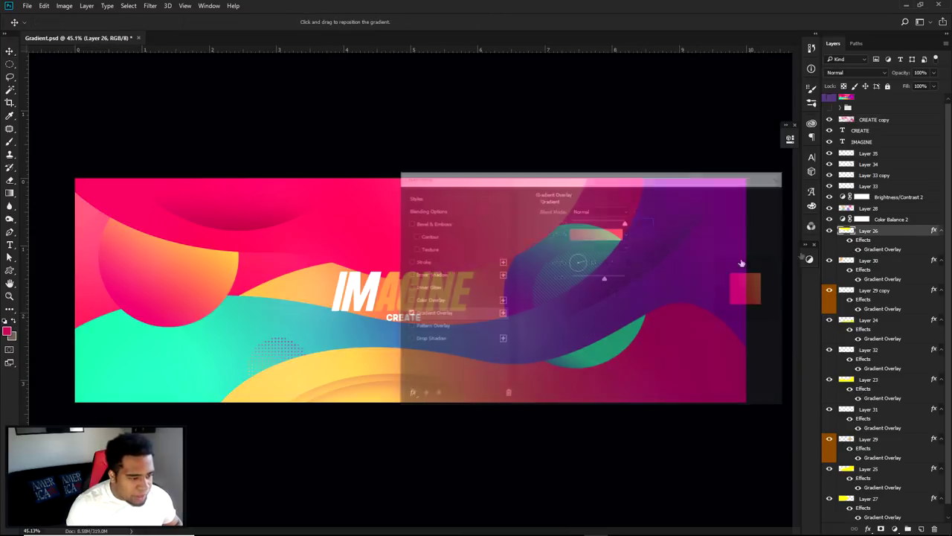
double_click(737, 319)
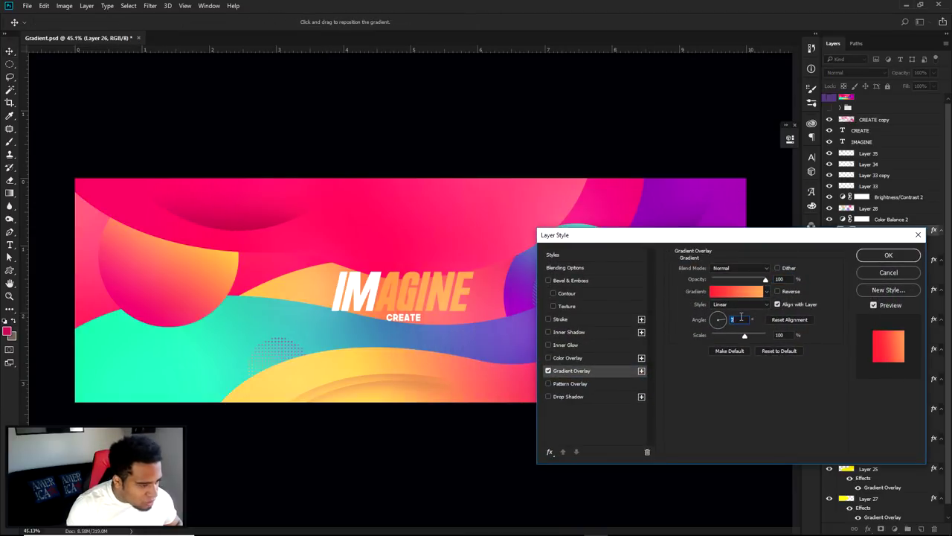
type("15")
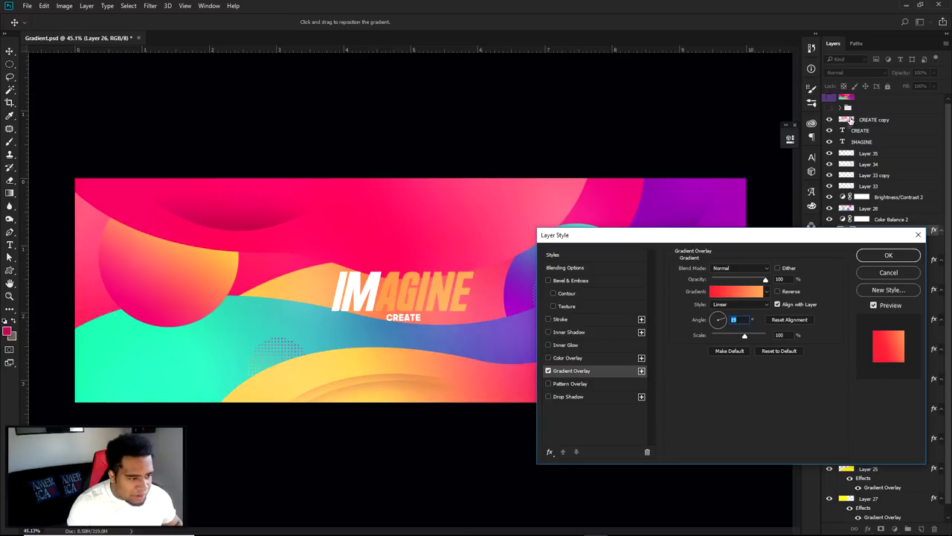
left_click_drag(714, 319, 713, 330)
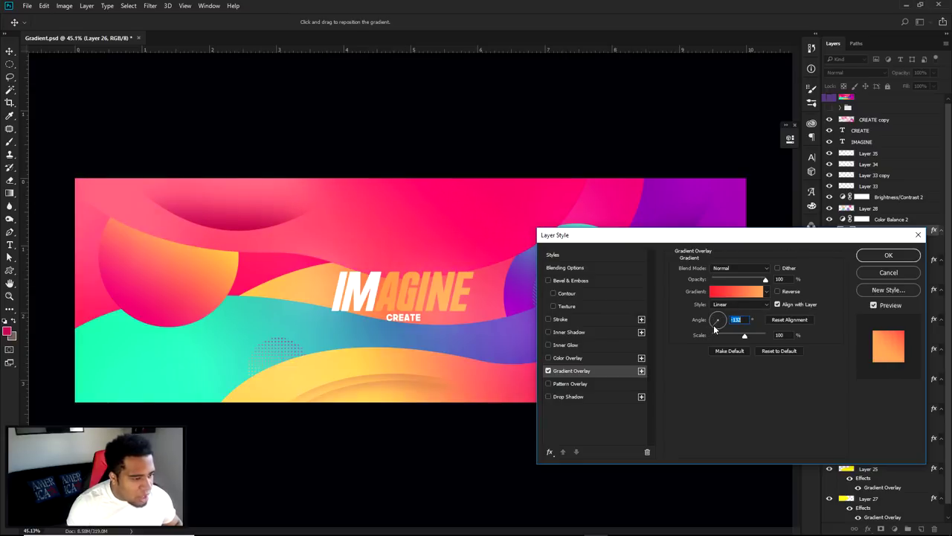
left_click(884, 273)
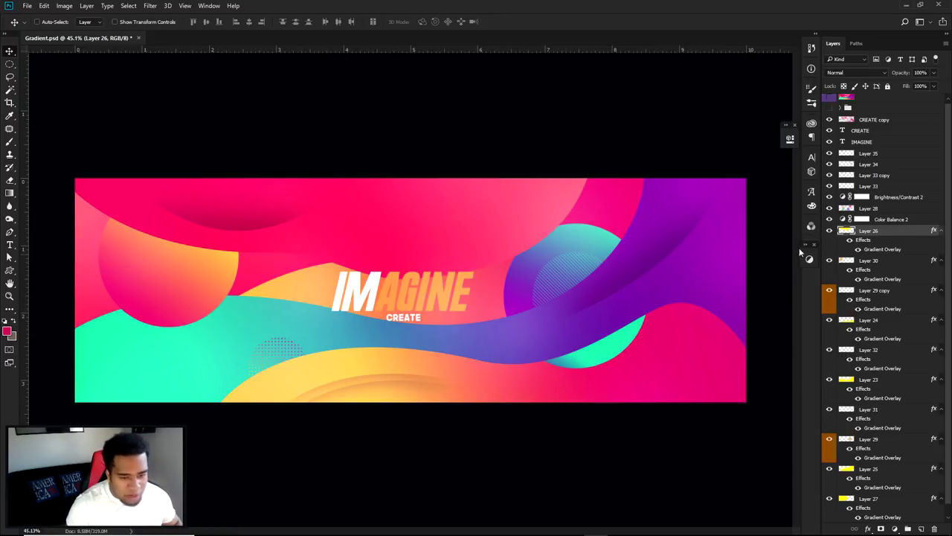
Step: Add a new layer above CREATE copy and choose a large smoke brush
left_click(874, 121)
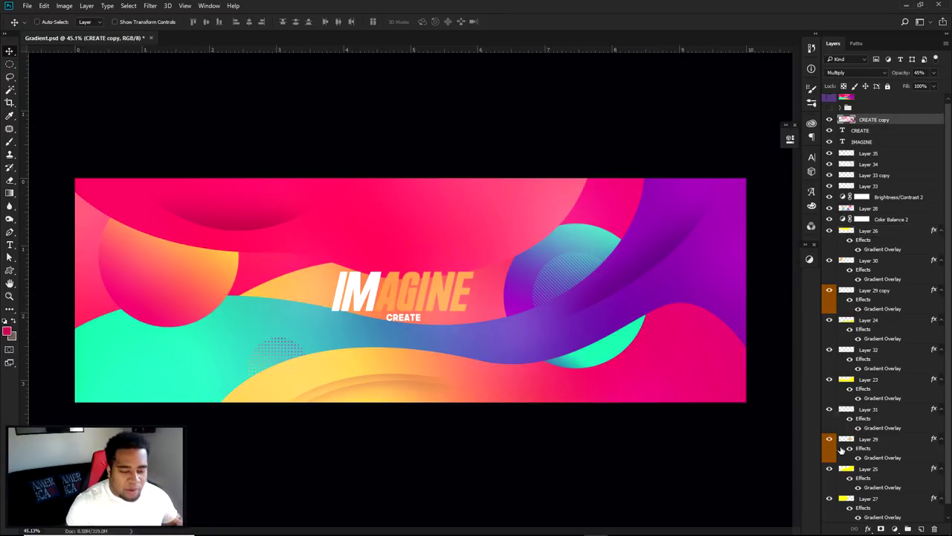
left_click(921, 528)
key("b")
right_click(643, 307)
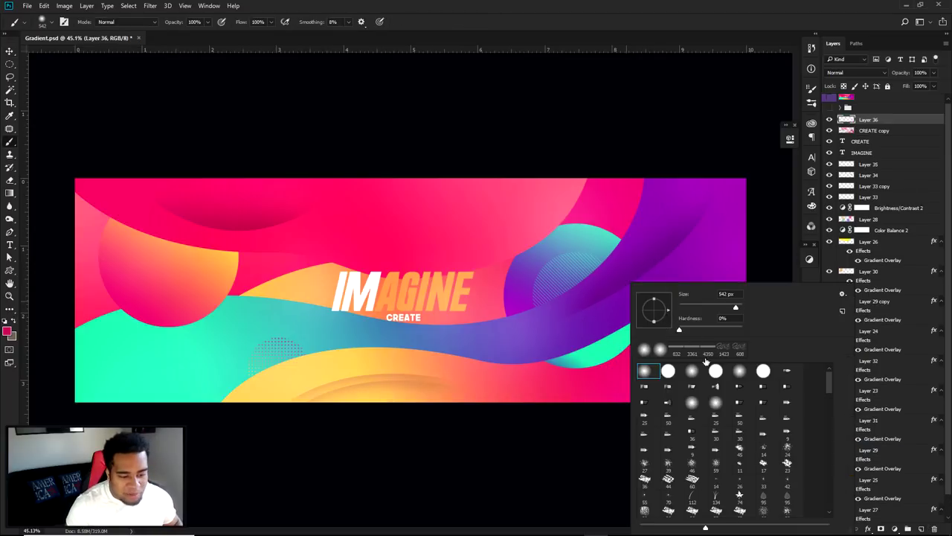
left_click(724, 349)
Step: Sample teal from the banner and stamp smoke wisps over the upper-right purple and lower-left teal areas
key("Return")
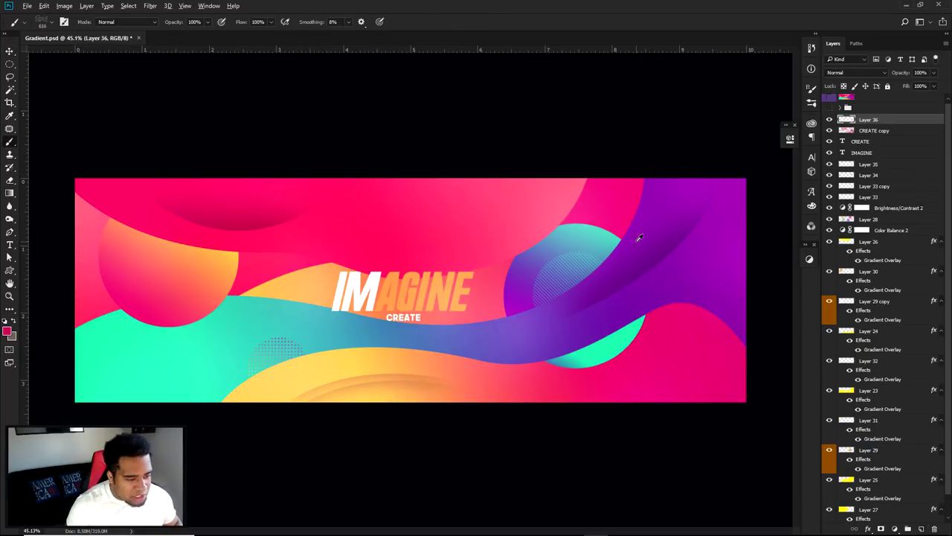
left_click(610, 242, "alt")
left_click(658, 249)
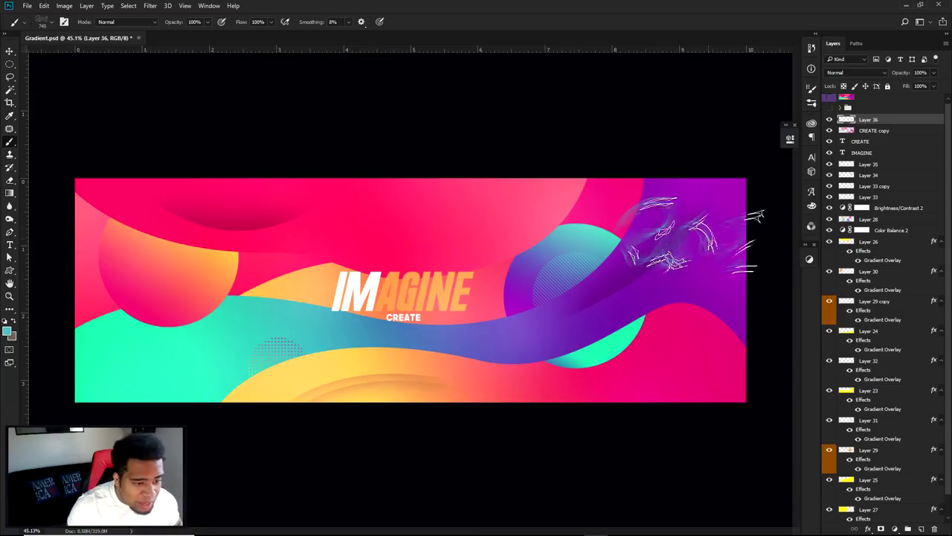
left_click(171, 350)
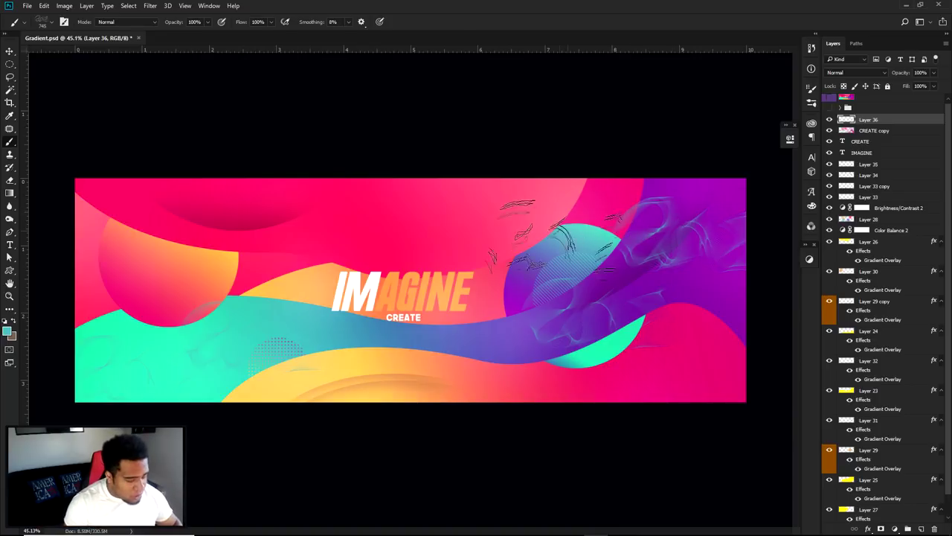
key("v")
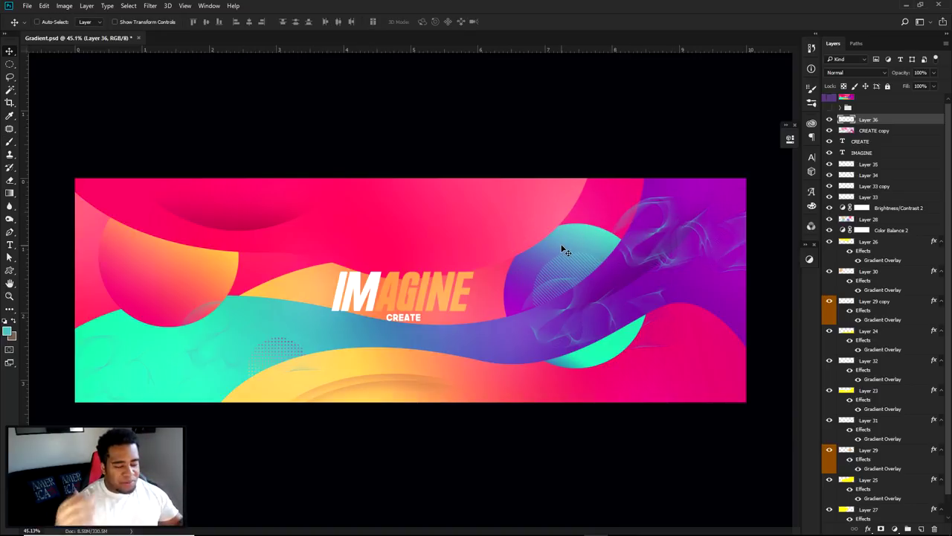